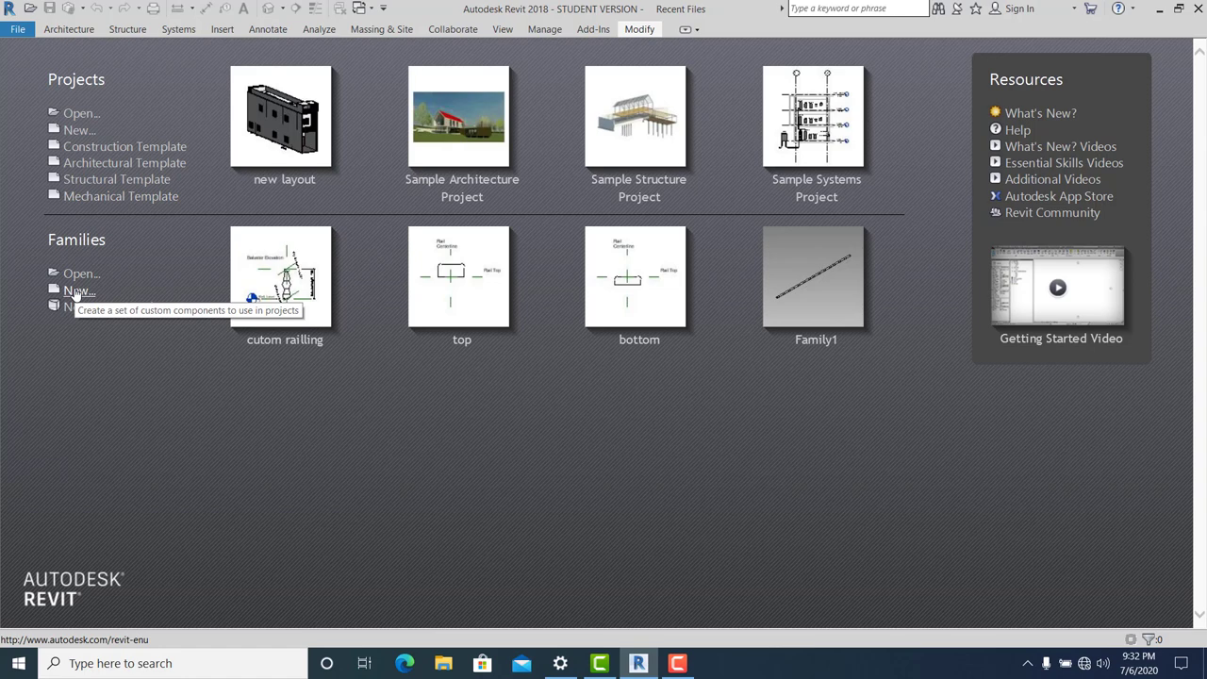
# Step: Create a new family from the English Metric Baluster.rft template
pyautogui.click(75, 292)
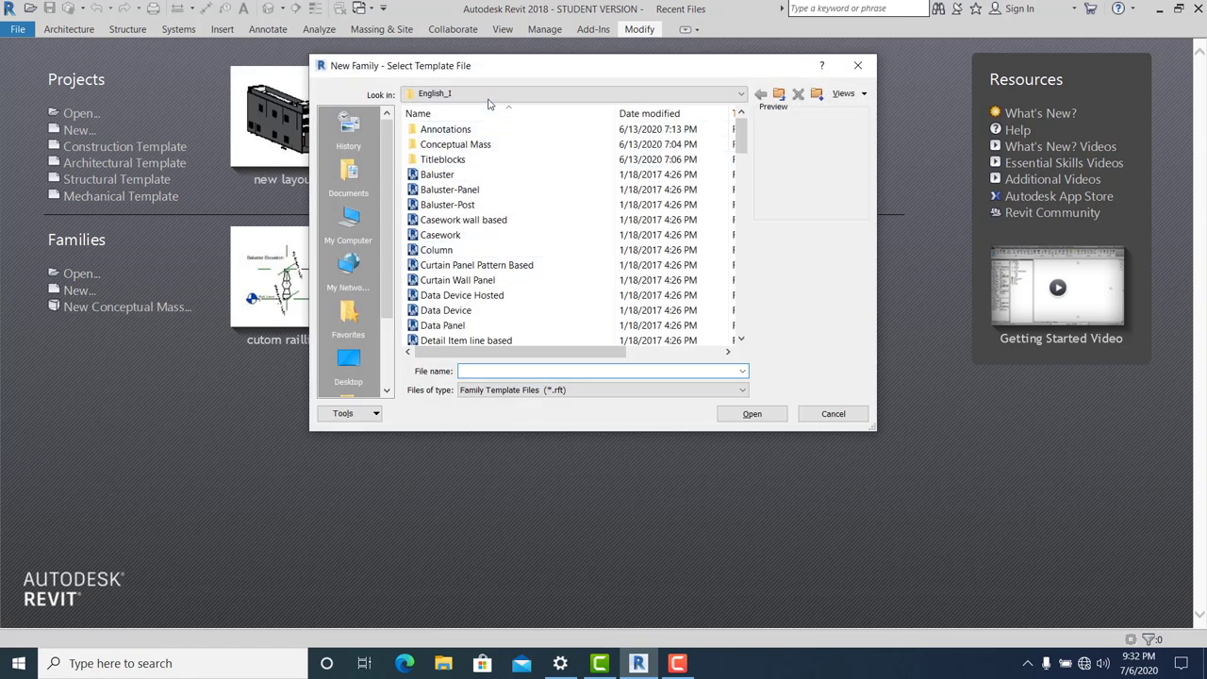
pyautogui.click(491, 95)
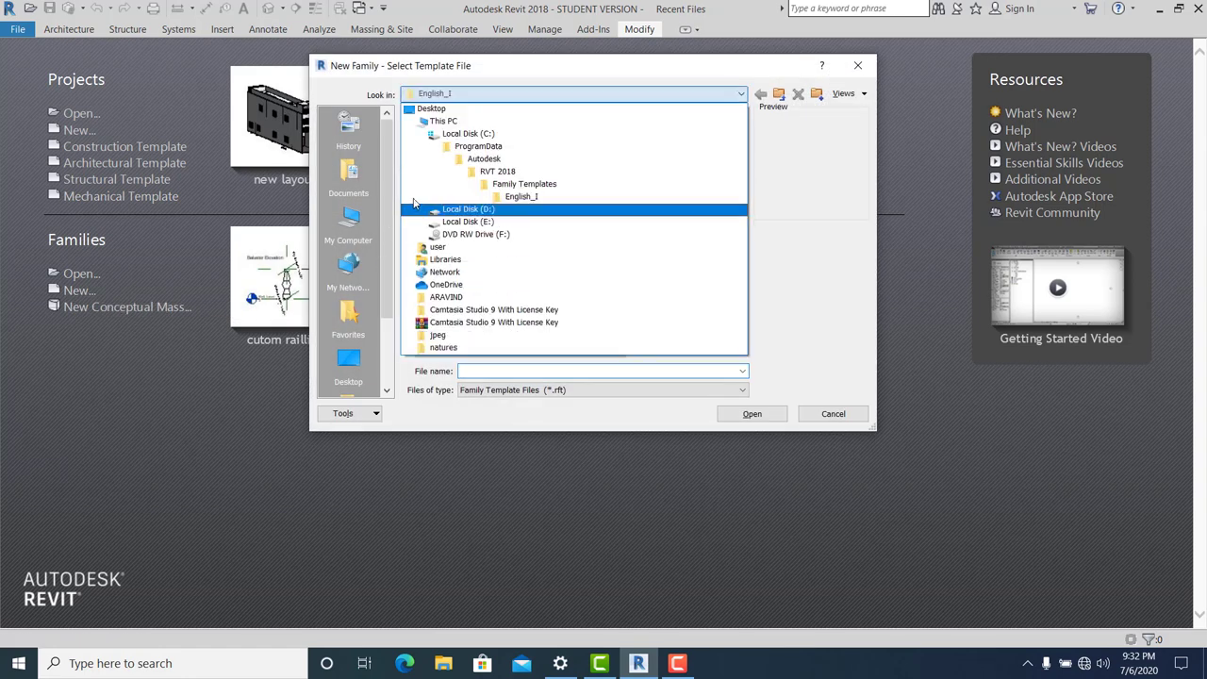
pyautogui.click(489, 184)
pyautogui.doubleClick(466, 158)
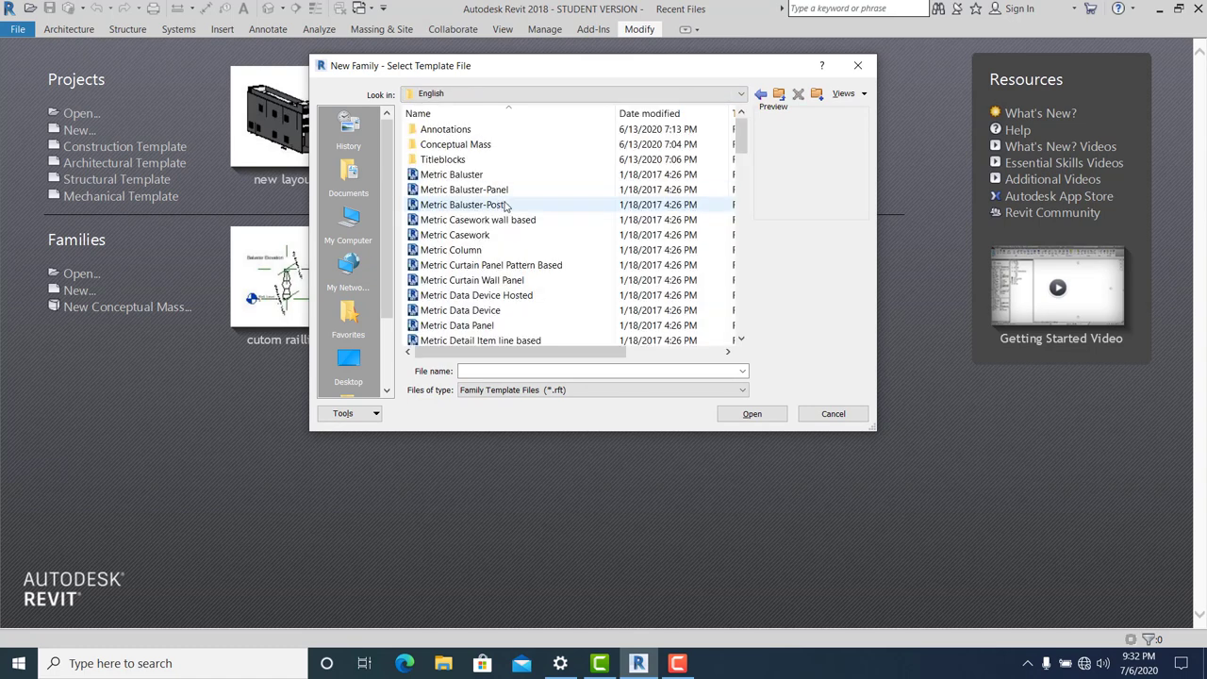
pyautogui.moveTo(544, 68); pyautogui.dragTo(542, 50)
pyautogui.click(447, 154)
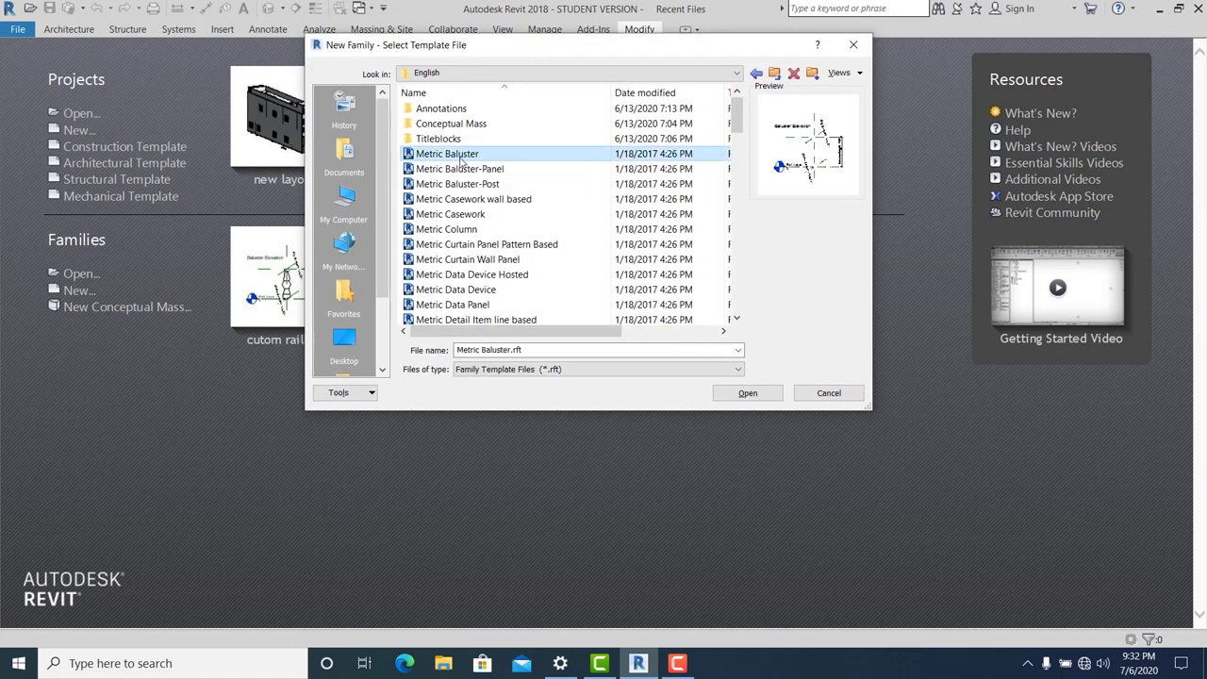
pyautogui.click(745, 394)
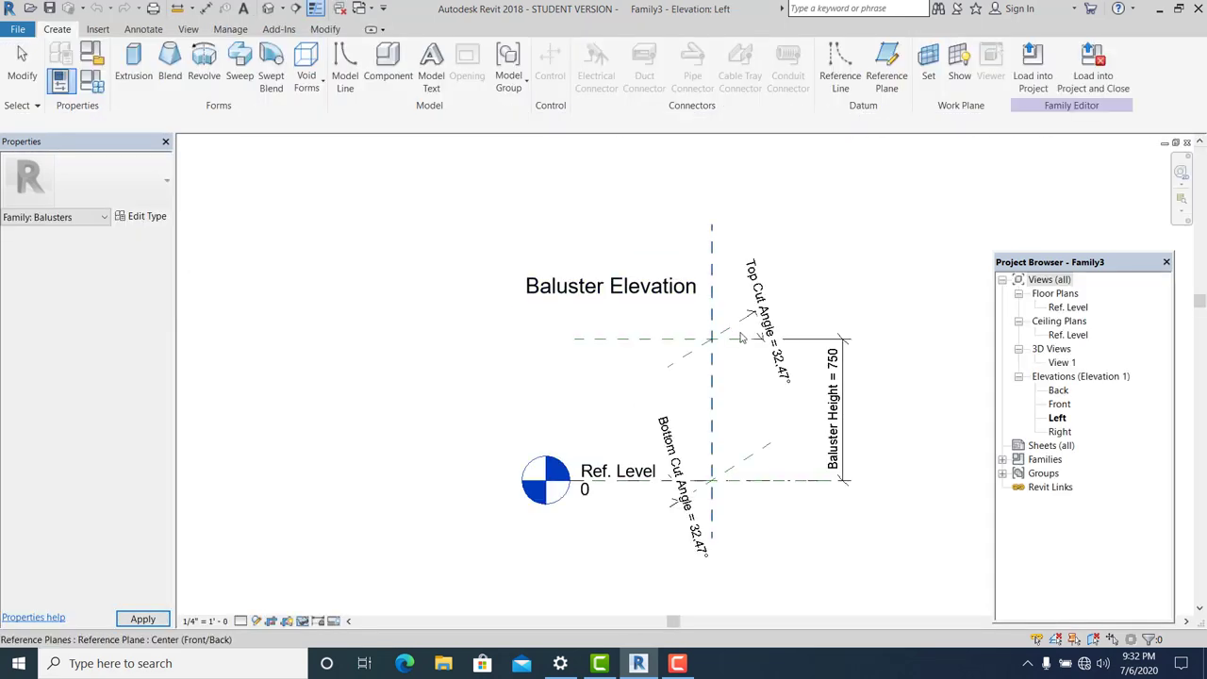
pyautogui.scroll(2, 663, 319)
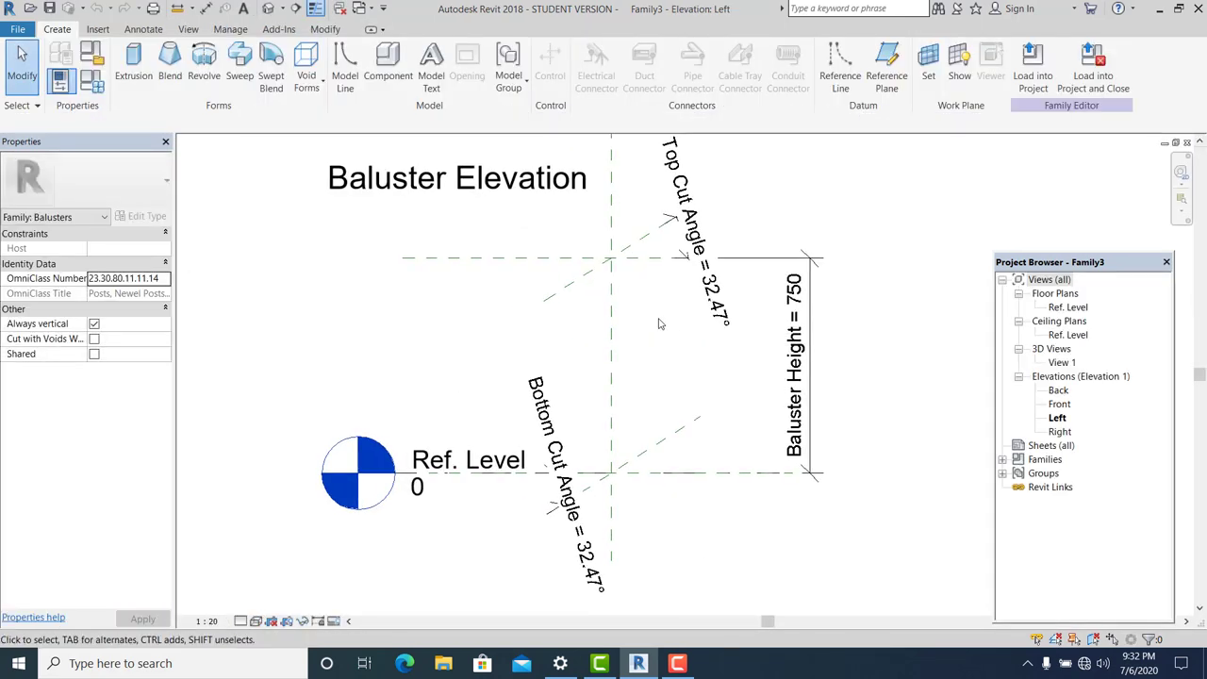
pyautogui.scroll(2, 660, 322)
pyautogui.scroll(-1, 603, 296)
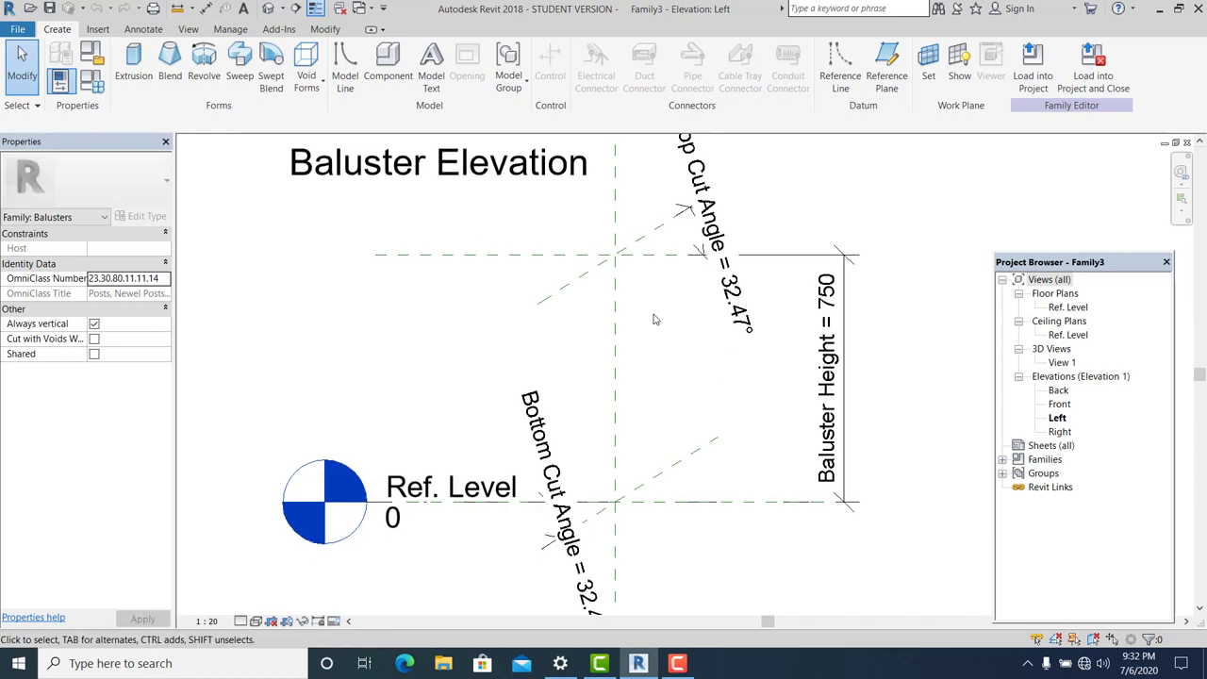
pyautogui.moveTo(655, 319); pyautogui.dragTo(618, 312, button='middle')
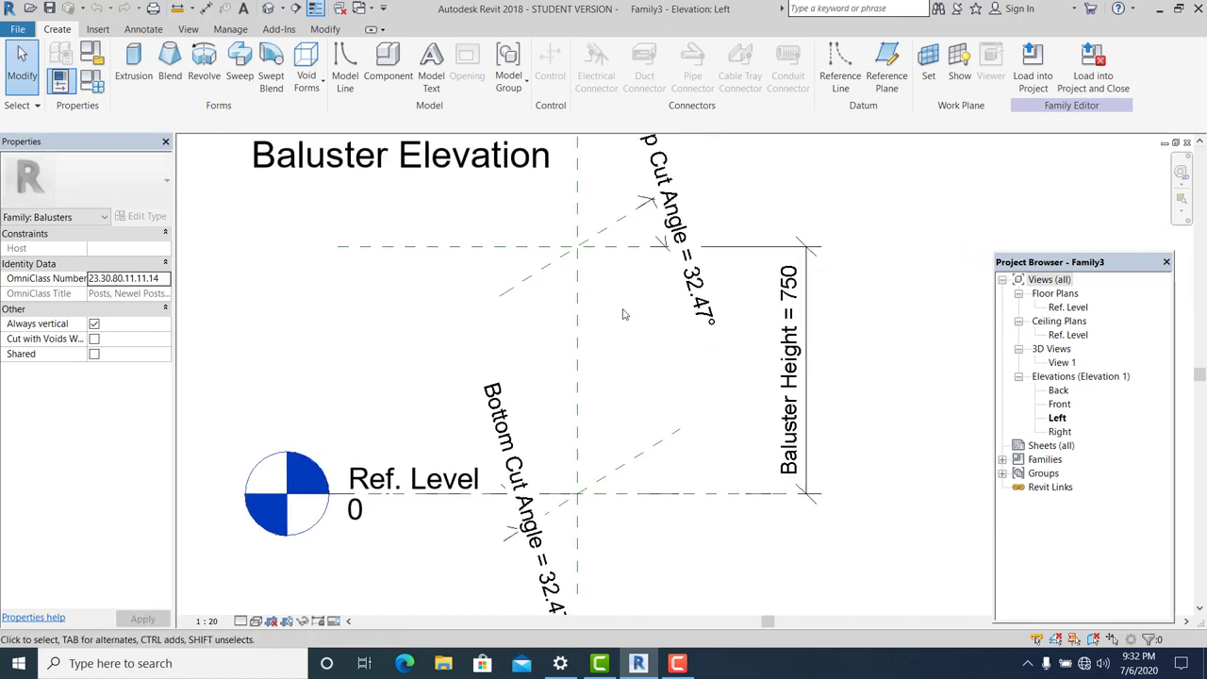
pyautogui.moveTo(623, 314); pyautogui.dragTo(636, 332, button='middle')
pyautogui.scroll(1, 626, 321)
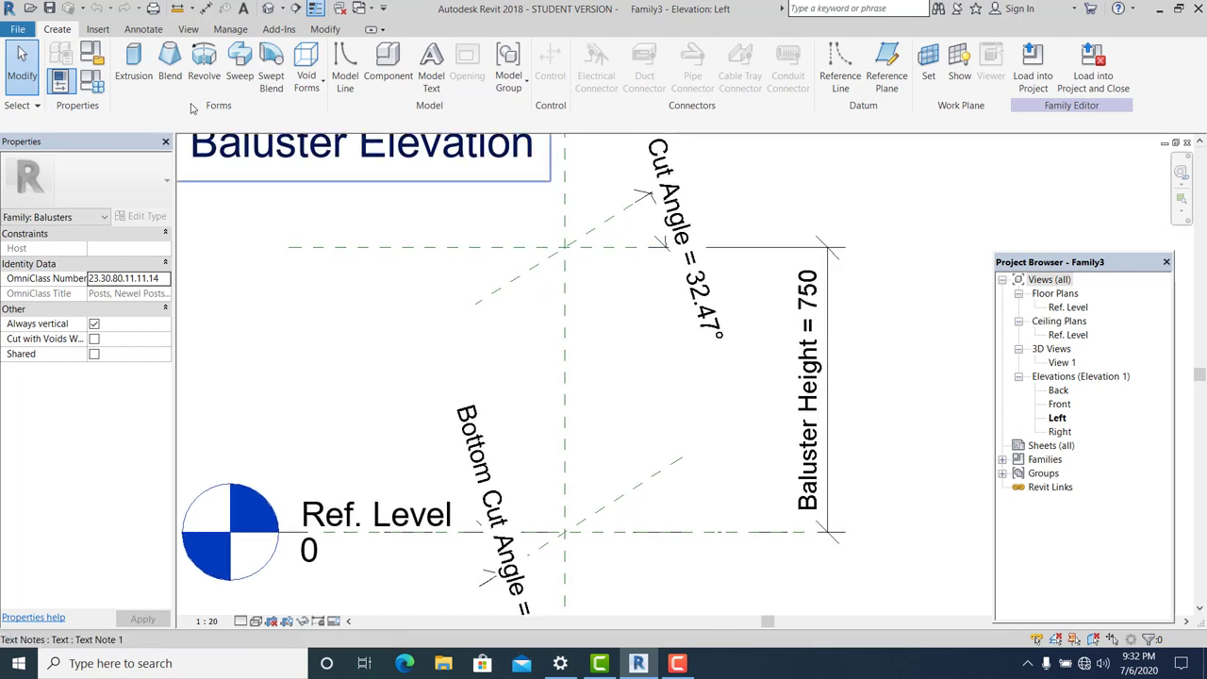
# Step: Start a revolve with Center (Left/Right) as the work plane
pyautogui.click(219, 85)
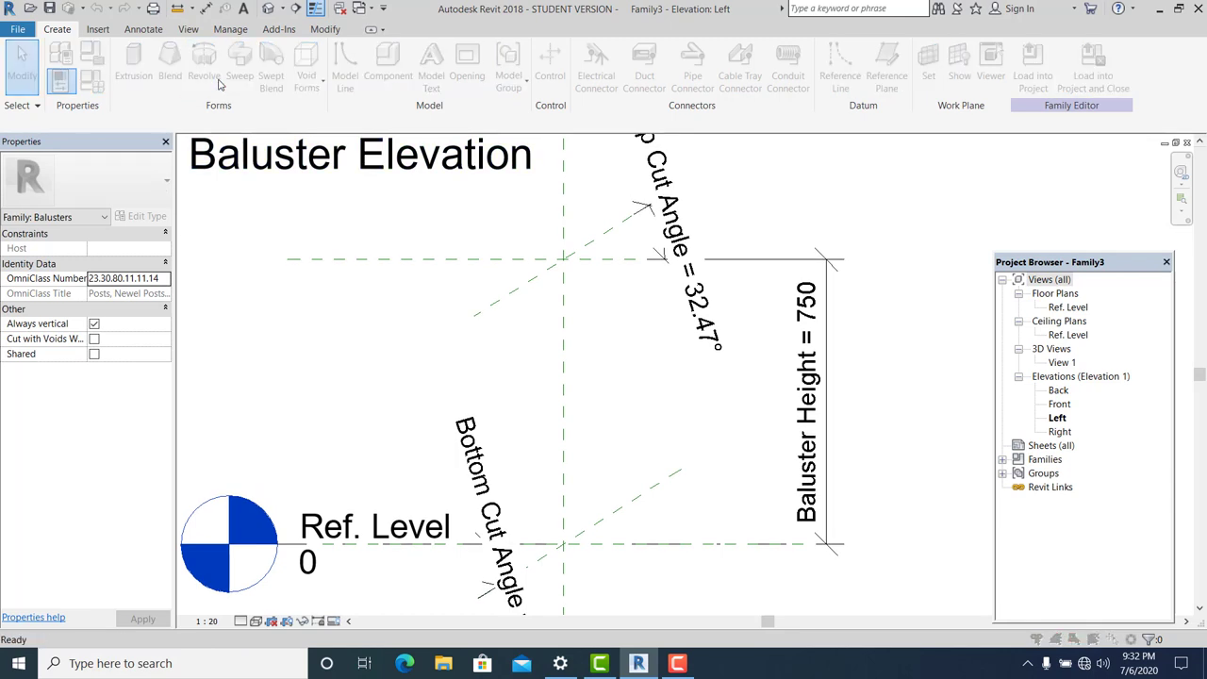
pyautogui.click(608, 273)
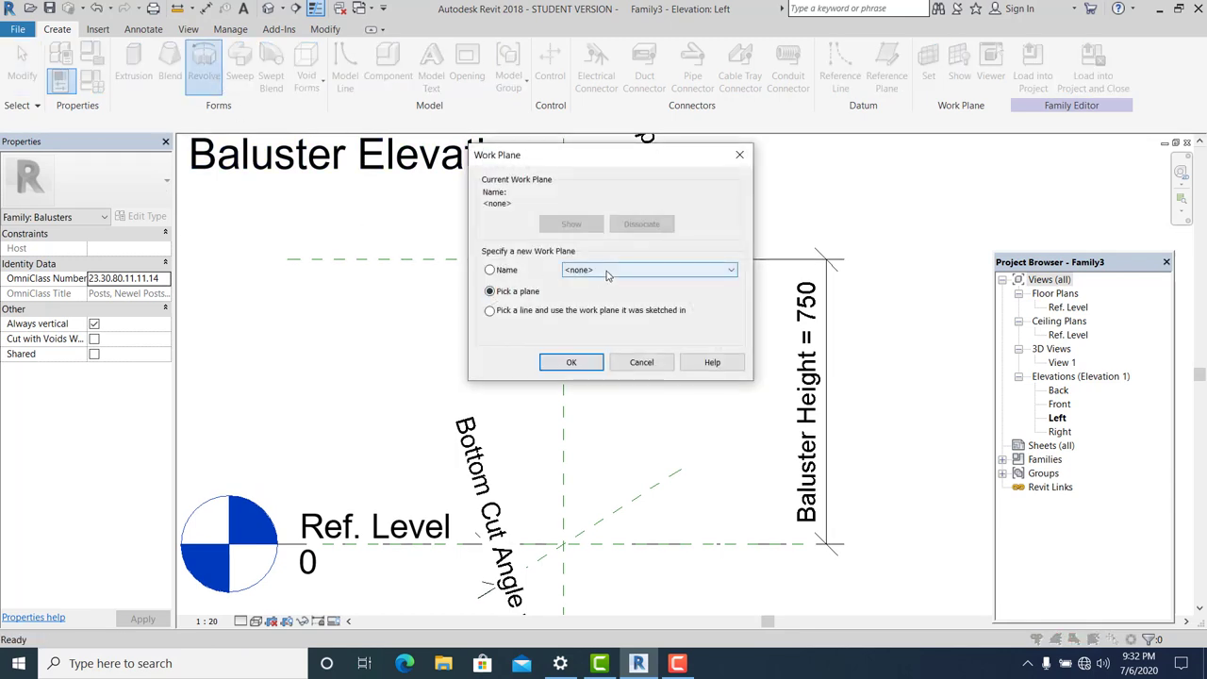
pyautogui.click(641, 323)
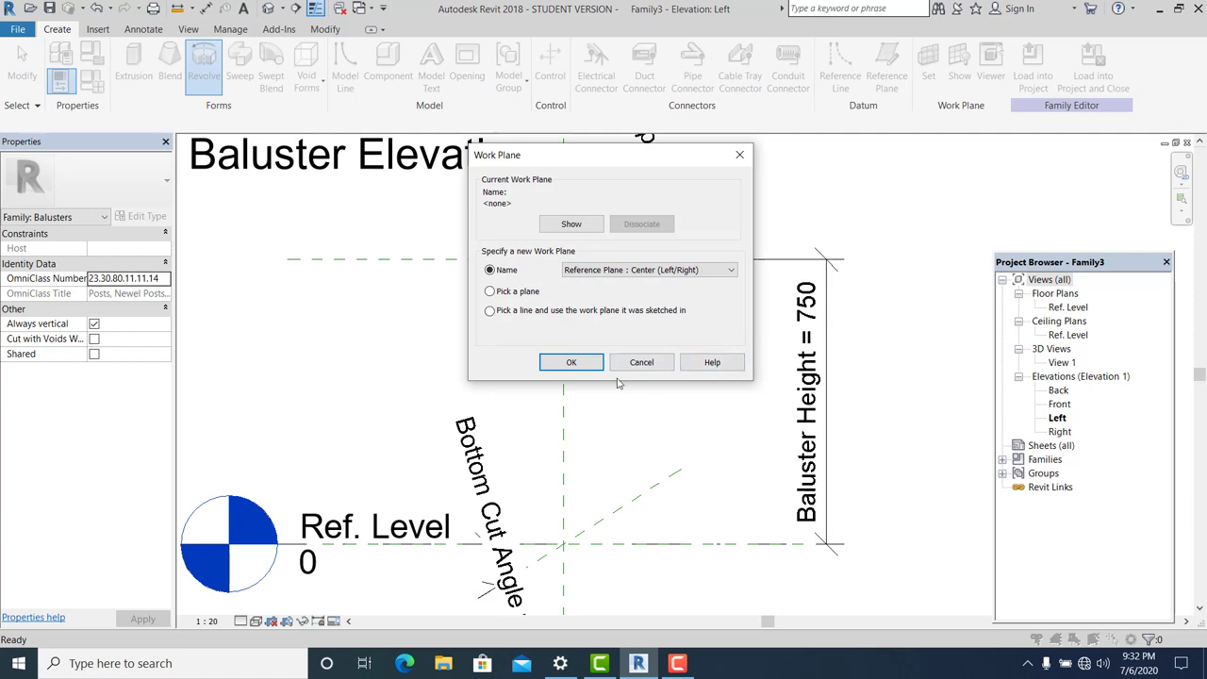
pyautogui.click(571, 363)
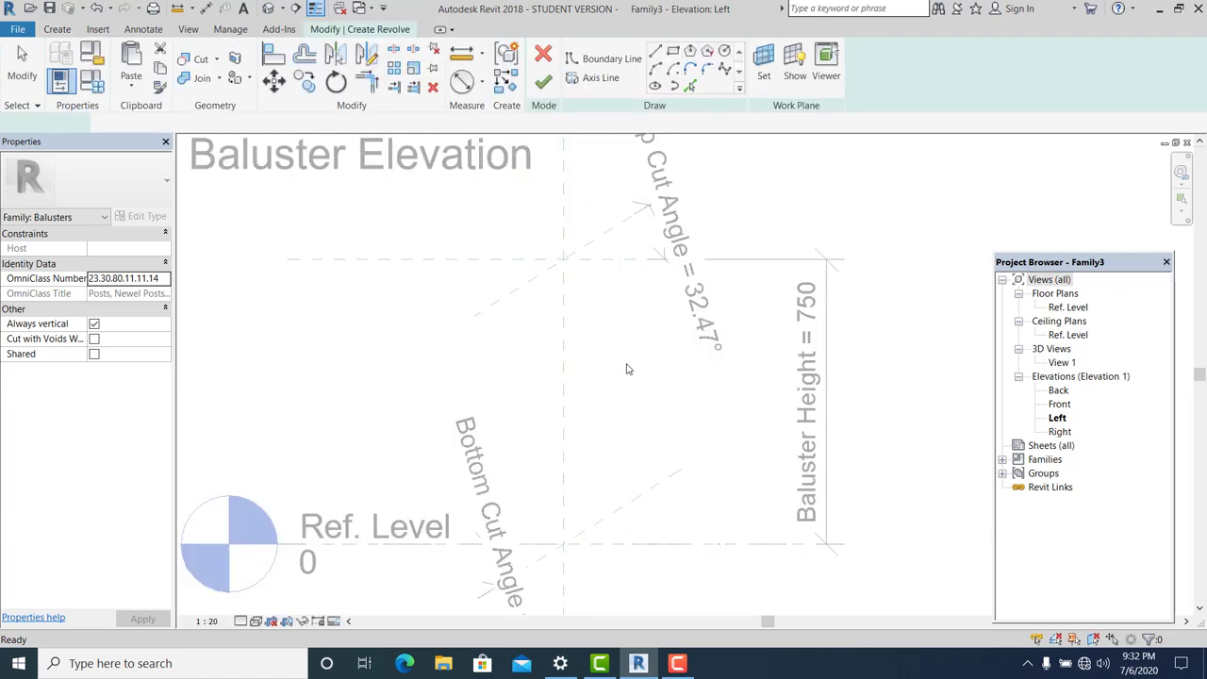
# Step: Sketch a small rectangle at the baluster's top line intersection
pyautogui.scroll(1, 566, 248)
pyautogui.click(566, 247)
pyautogui.scroll(1, 618, 264)
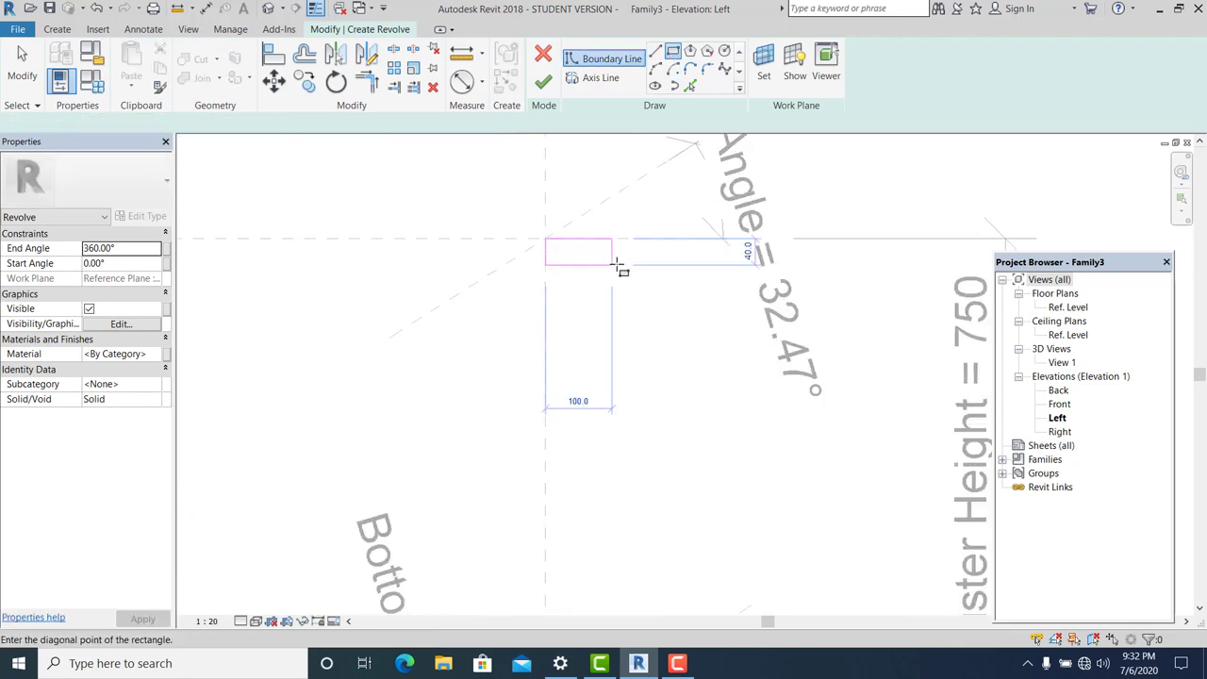
pyautogui.click(623, 264)
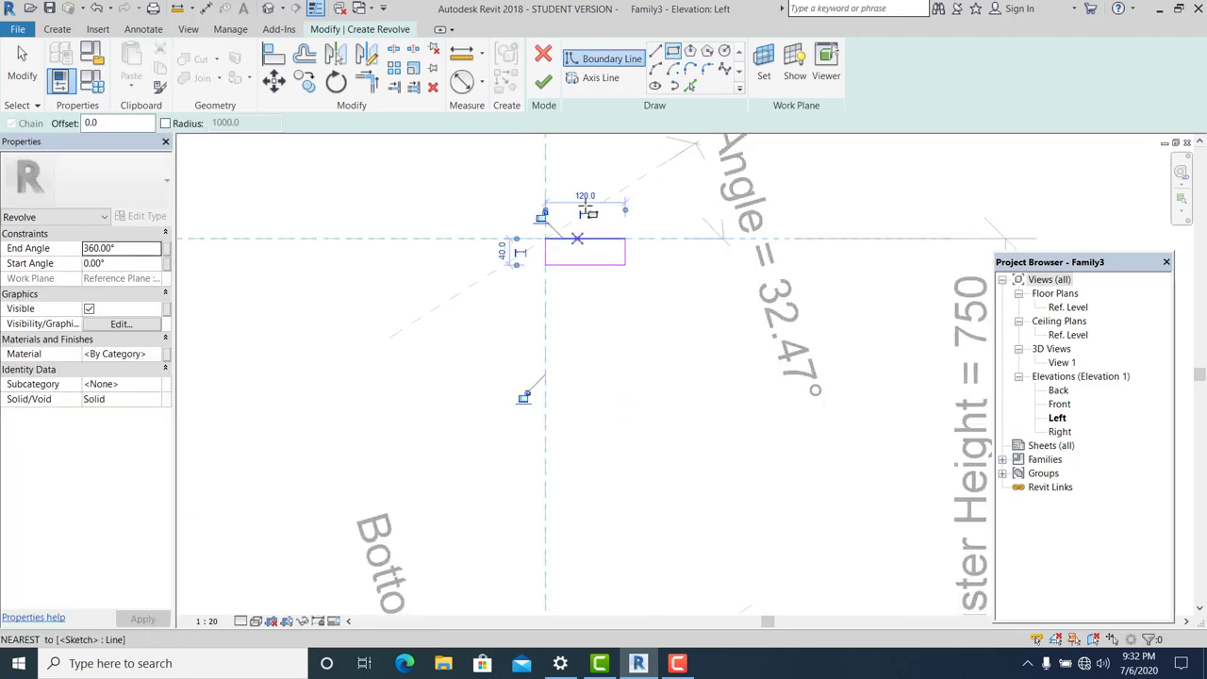
pyautogui.scroll(1, 578, 205)
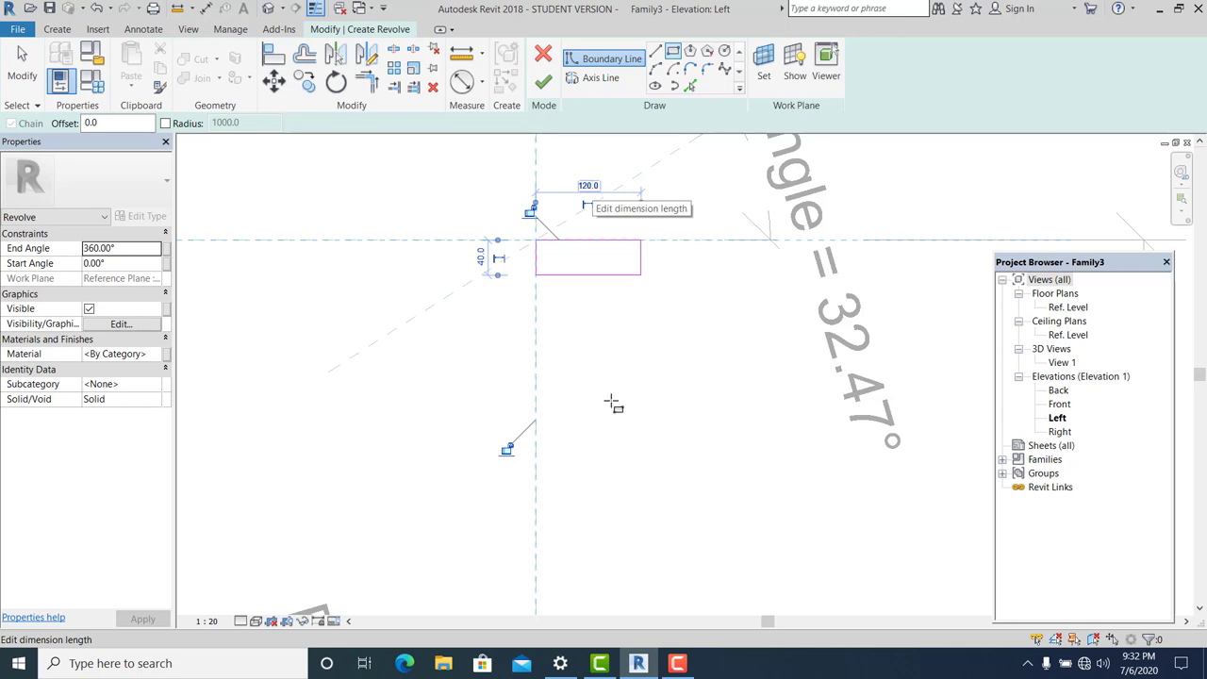
pyautogui.press('Escape')
pyautogui.press('Escape')
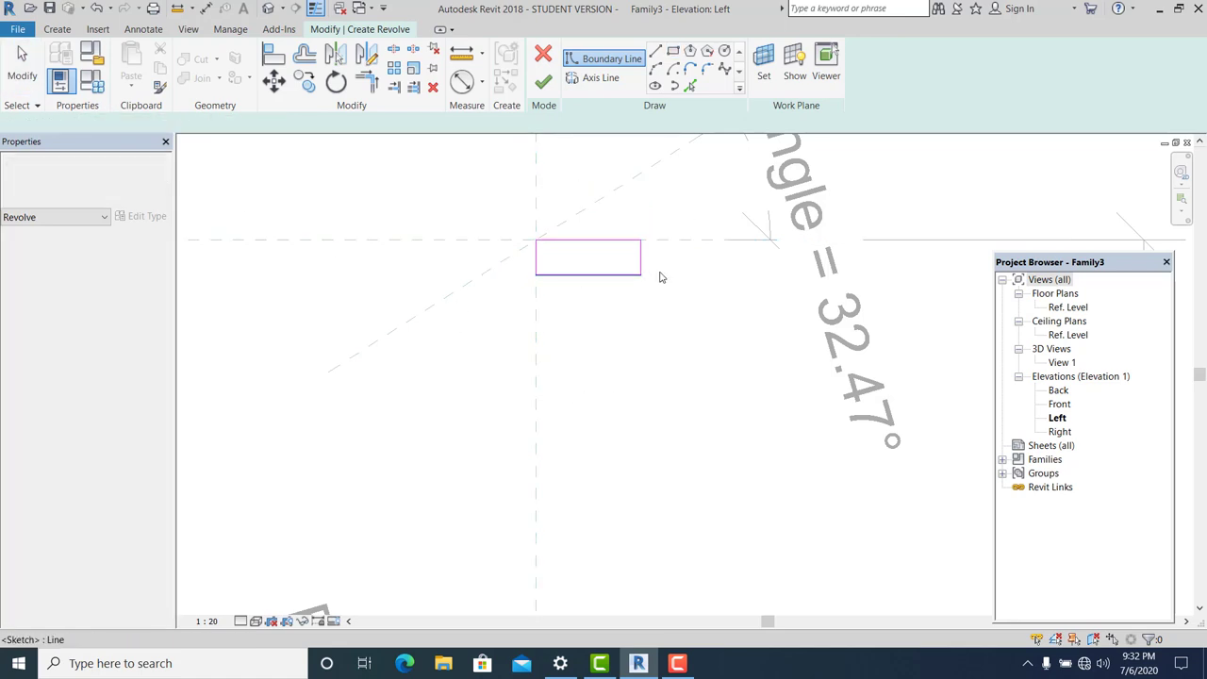
# Step: Keep the rectangle height at 40 and change its width to 70
pyautogui.click(642, 264)
pyautogui.click(668, 257)
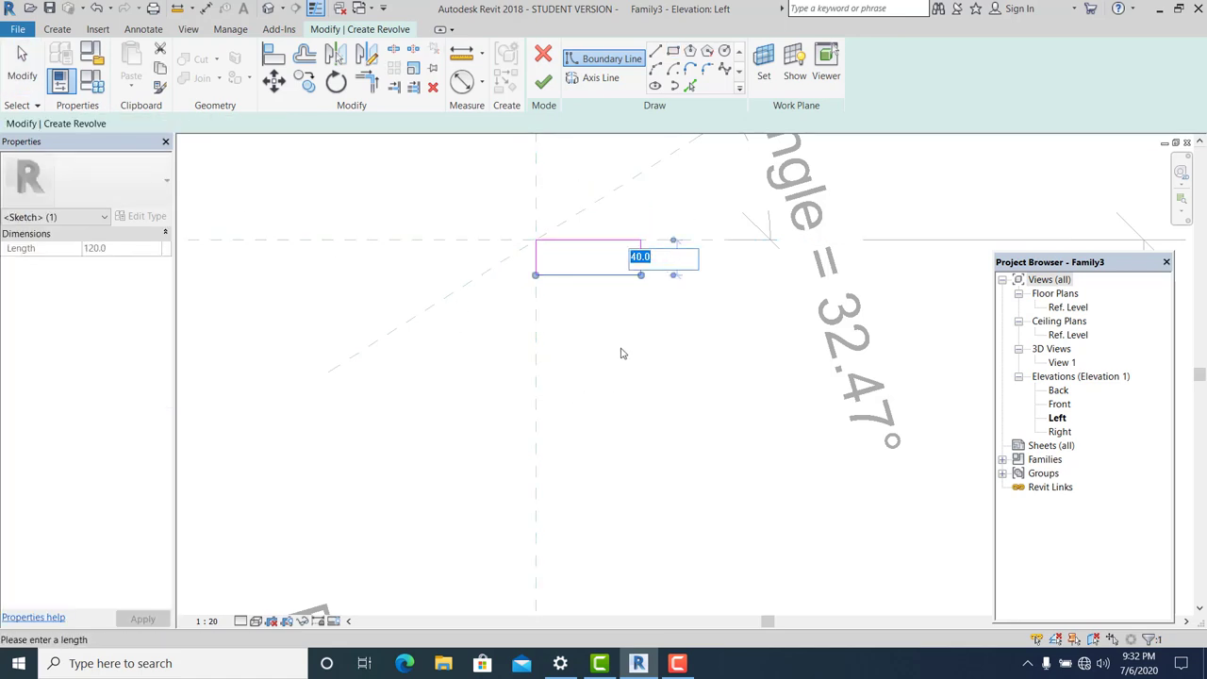
pyautogui.press('Return')
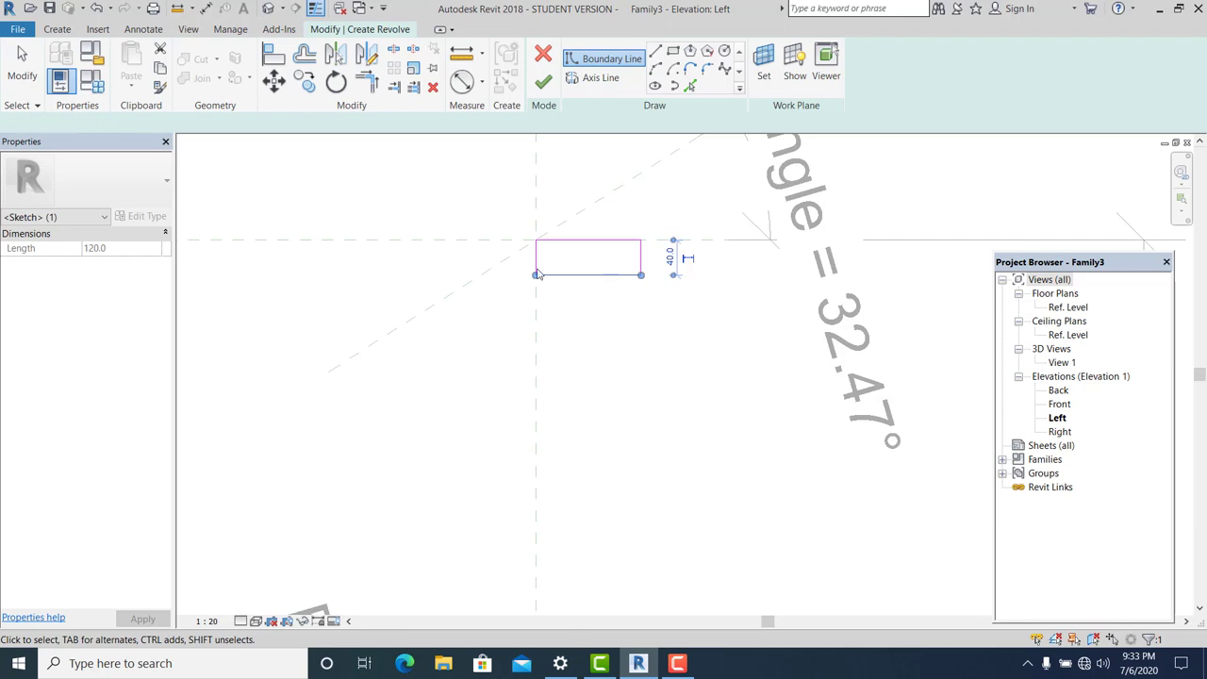
pyautogui.click(545, 266)
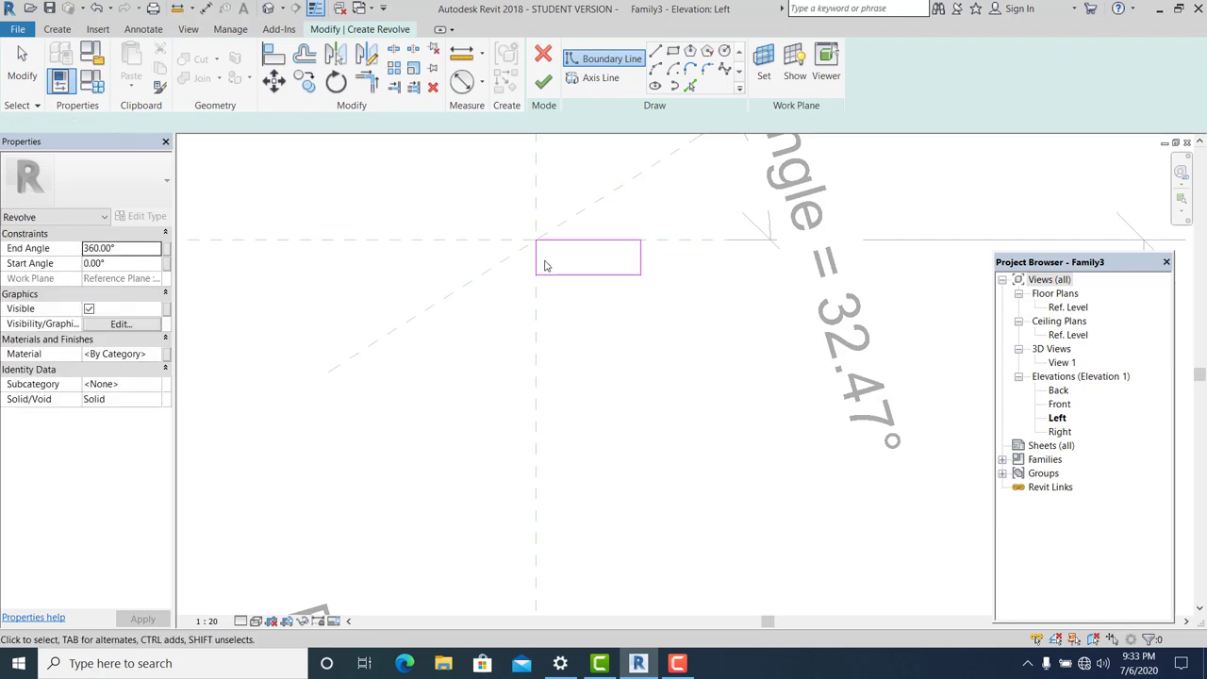
pyautogui.click(641, 257)
pyautogui.click(586, 198)
pyautogui.write('70')
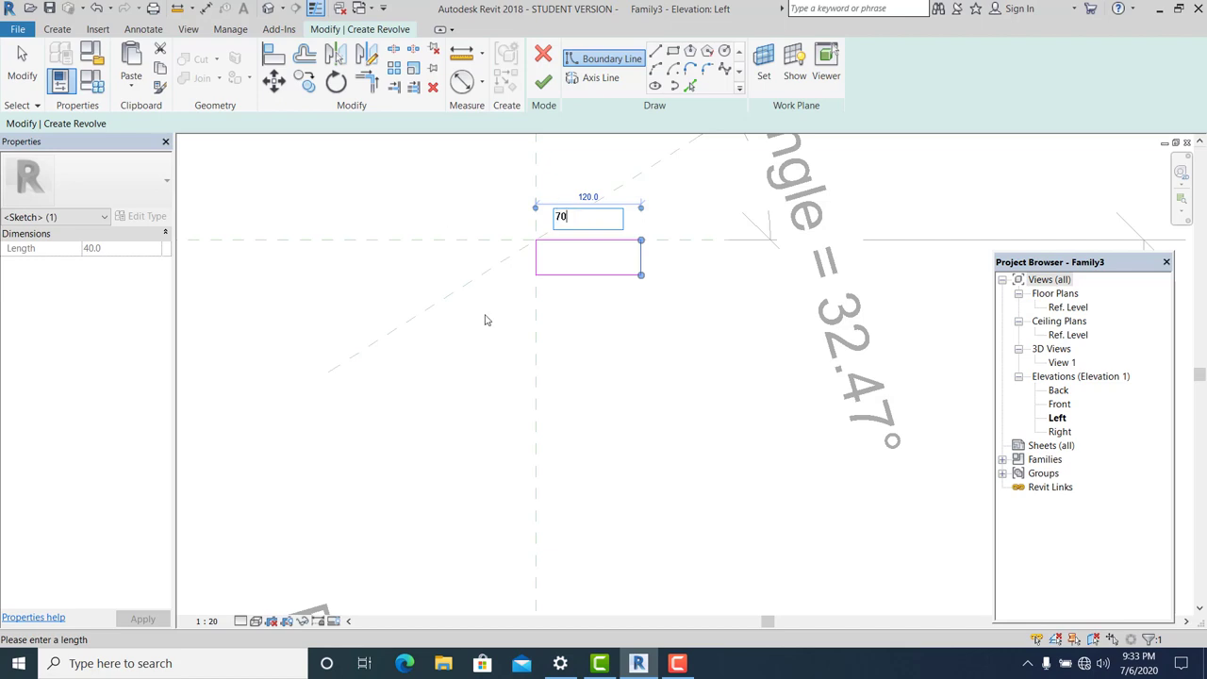
pyautogui.press('Return')
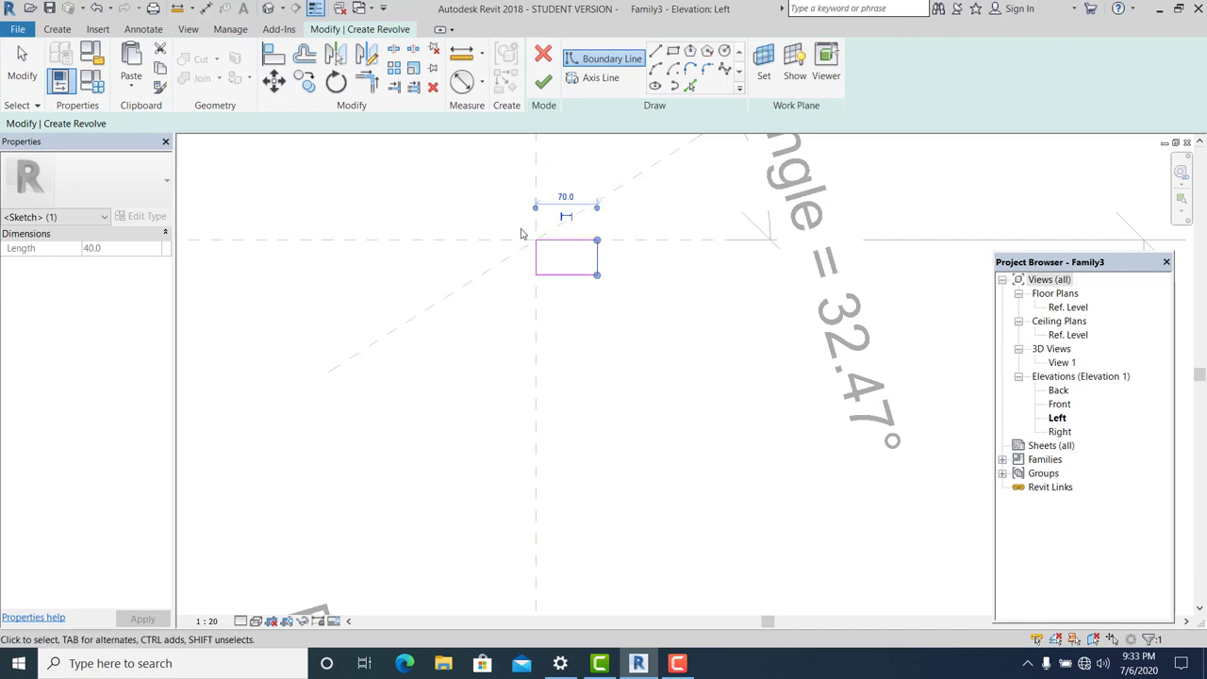
pyautogui.scroll(1, 593, 257)
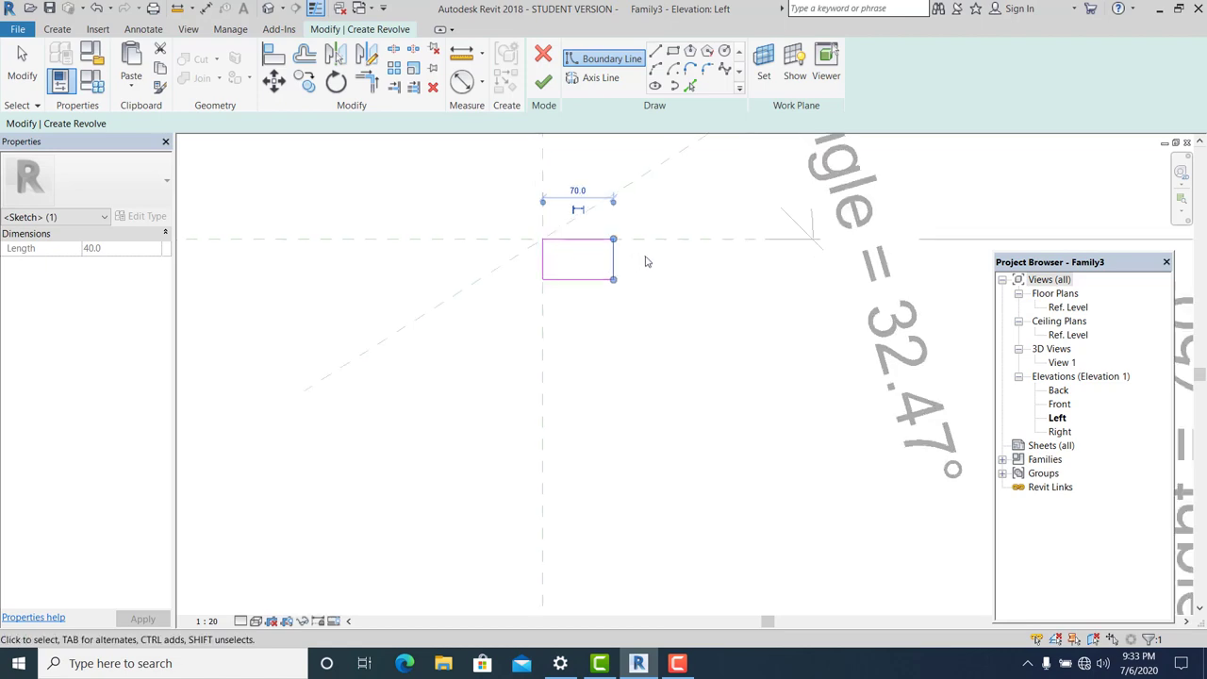
pyautogui.scroll(-1, 651, 357)
pyautogui.click(636, 362)
pyautogui.scroll(-1, 632, 340)
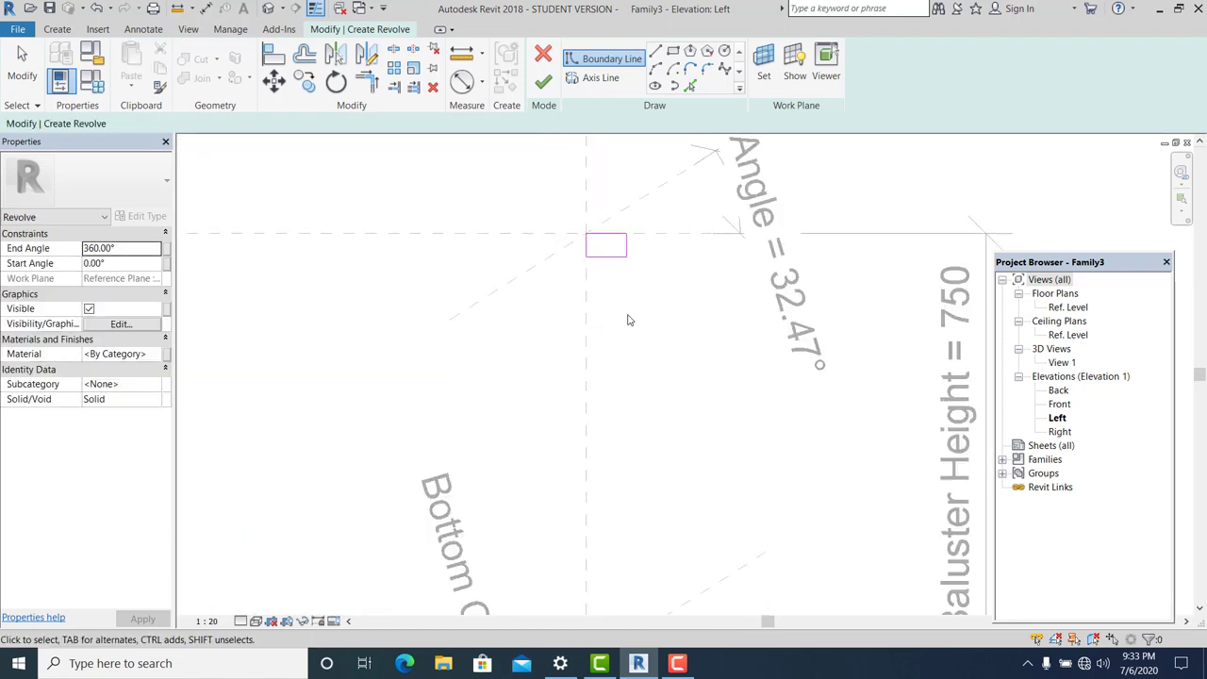
# Step: Copy the top rectangle down to the Ref. Level intersection
pyautogui.scroll(-1, 629, 320)
pyautogui.scroll(-1, 620, 302)
pyautogui.moveTo(571, 212); pyautogui.dragTo(649, 272)
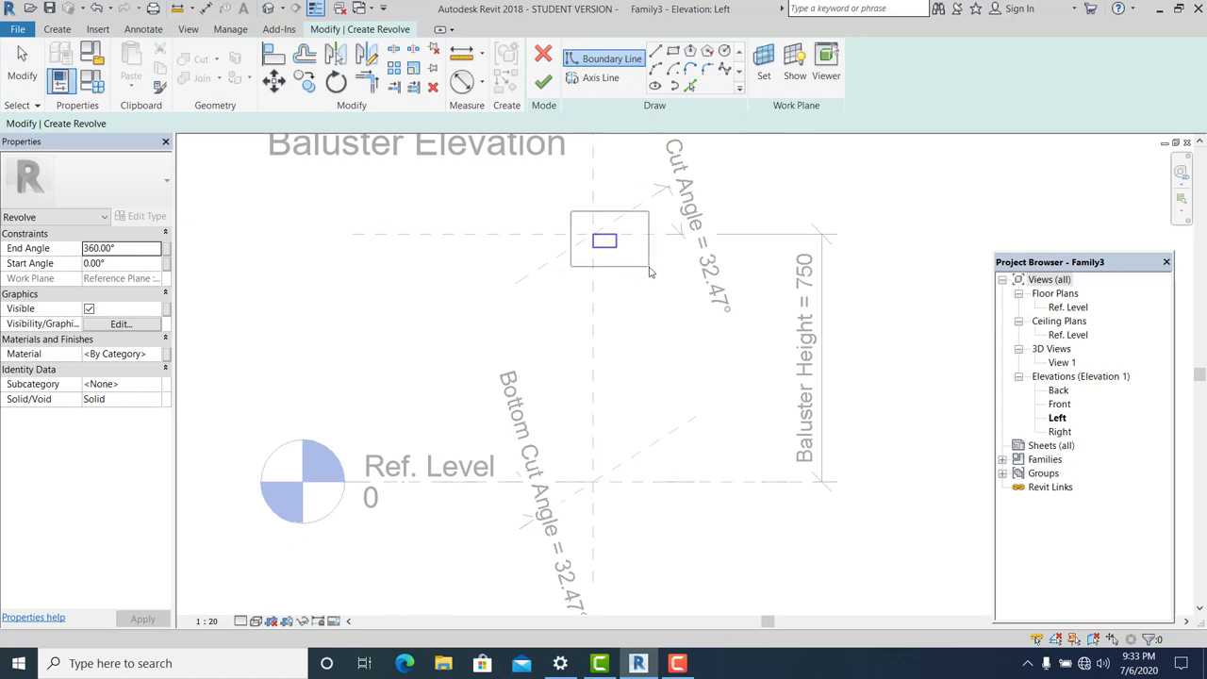
pyautogui.press('c')
pyautogui.press('o')
pyautogui.click(593, 247)
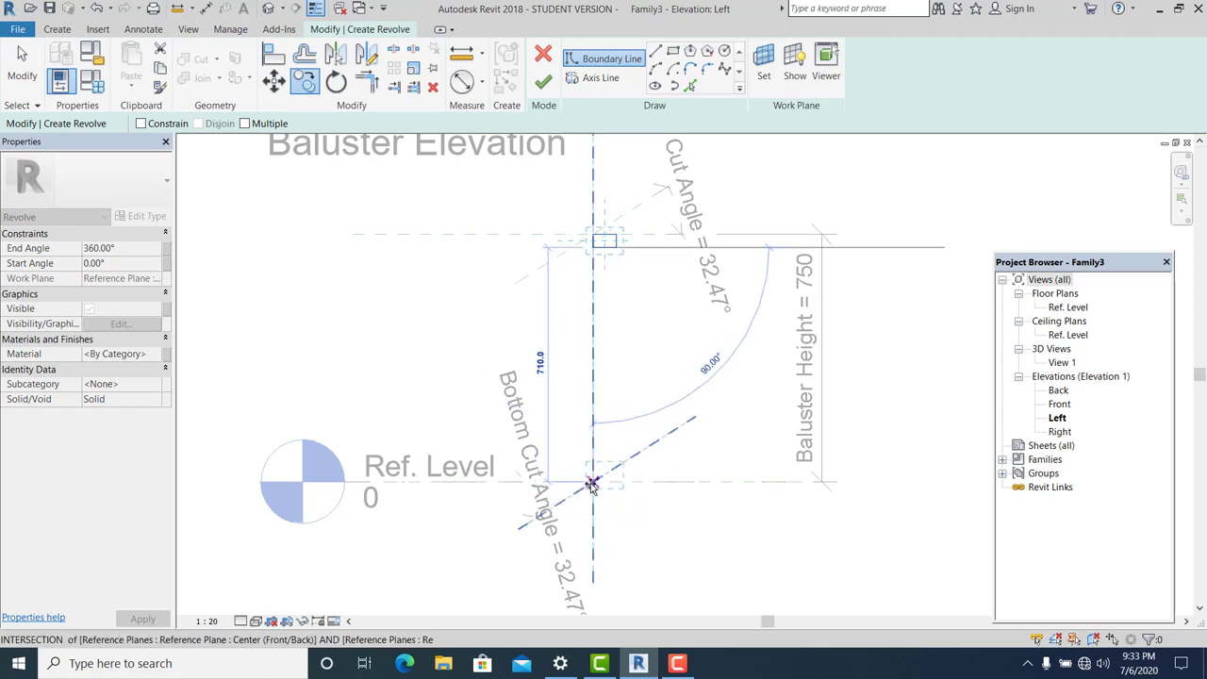
pyautogui.click(592, 485)
pyautogui.scroll(2, 611, 491)
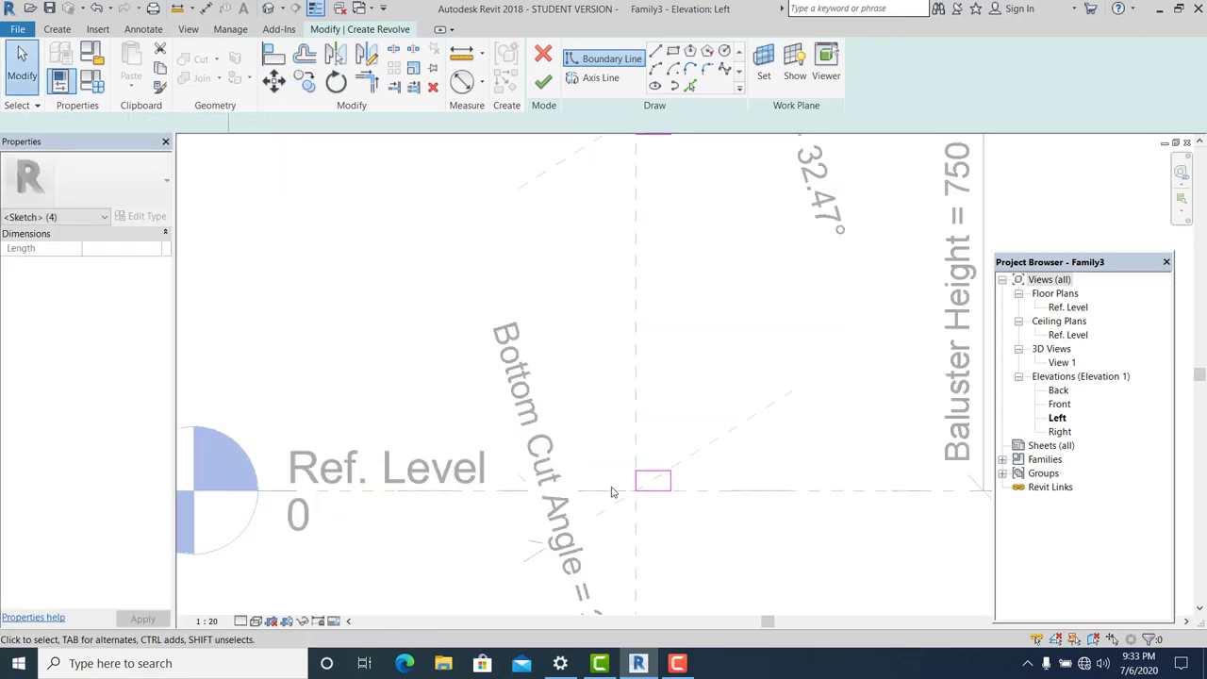
pyautogui.scroll(-2, 612, 492)
pyautogui.press('Escape')
pyautogui.scroll(3, 648, 254)
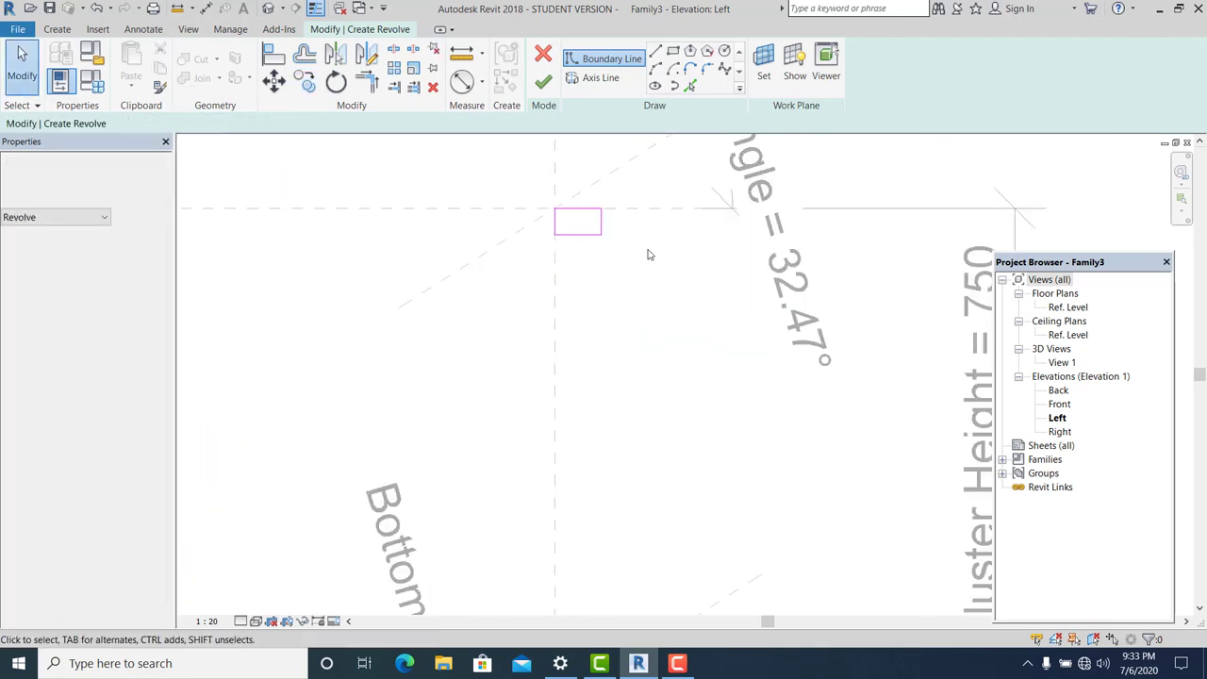
# Step: Sketch a small boundary arc just below the top block
pyautogui.click(655, 69)
pyautogui.scroll(1, 601, 231)
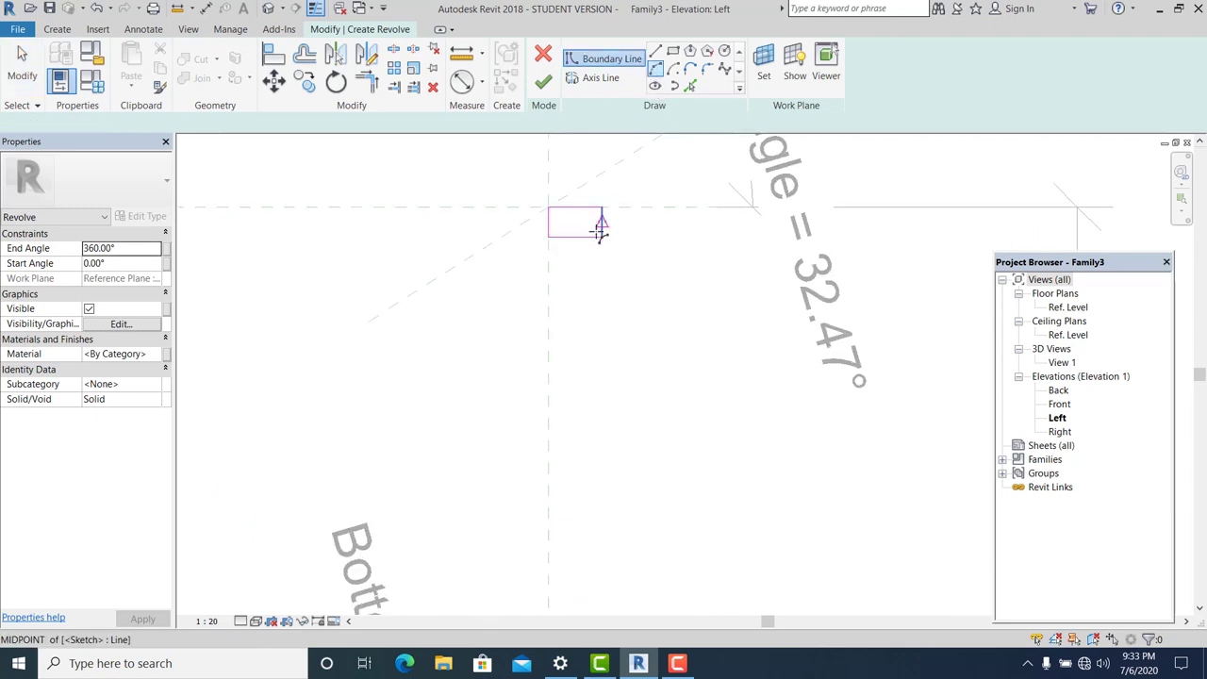
pyautogui.scroll(1, 601, 230)
pyautogui.click(593, 244)
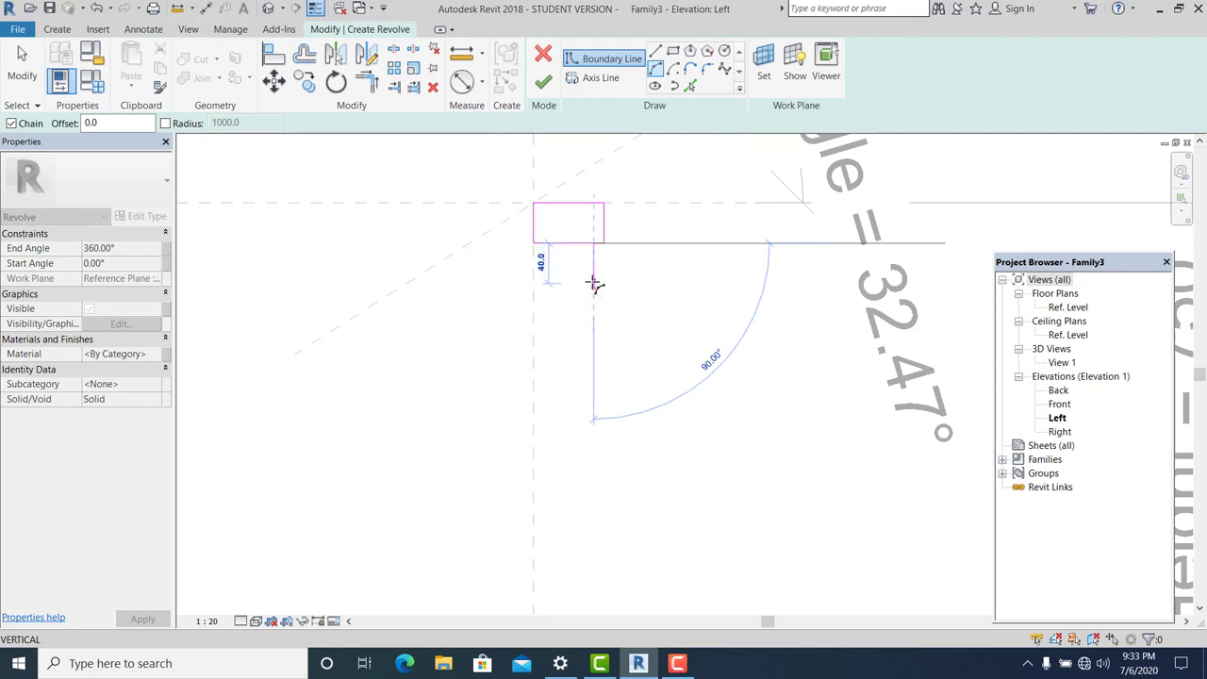
pyautogui.scroll(2, 594, 266)
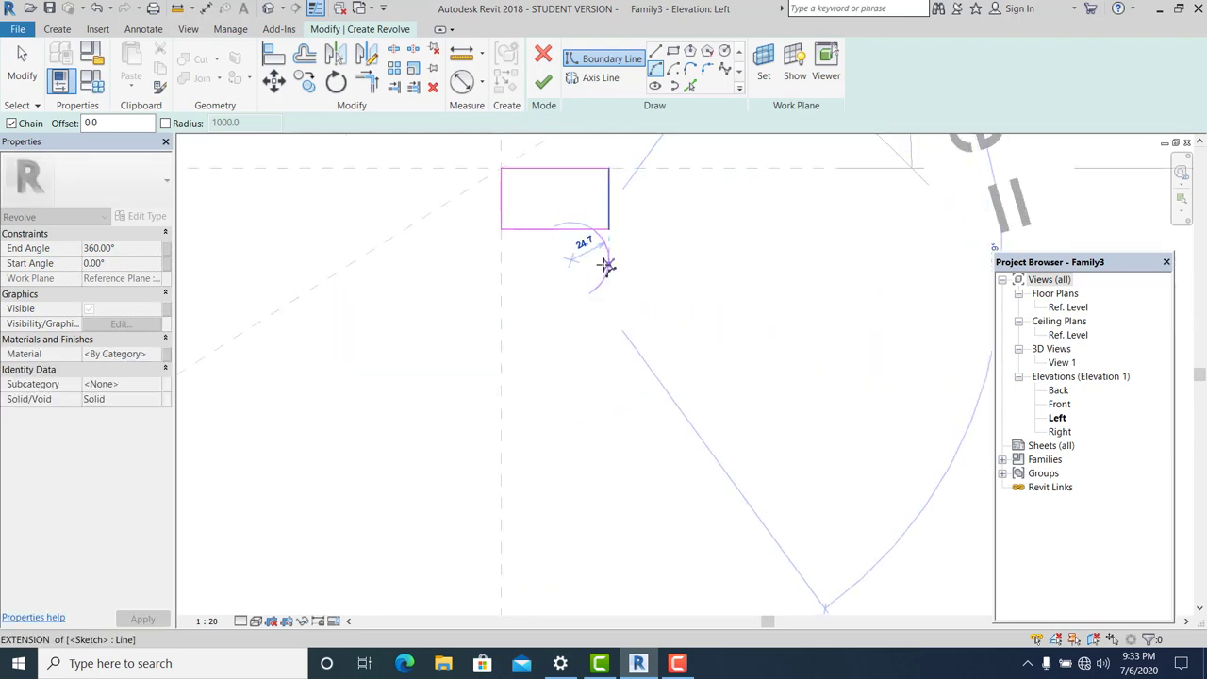
pyautogui.press('Escape')
pyautogui.press('Escape')
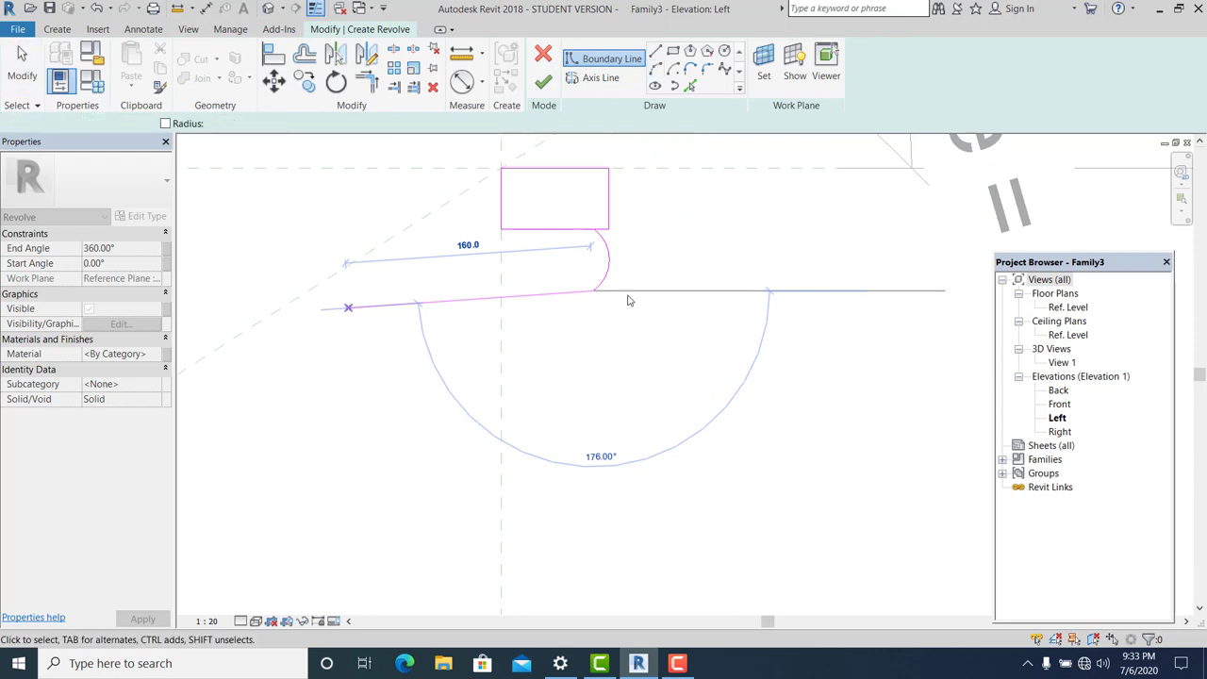
pyautogui.scroll(-1, 620, 324)
pyautogui.scroll(-1, 619, 324)
# Step: Try stretching and copying the arc, then undo to restore its small size
pyautogui.click(605, 209)
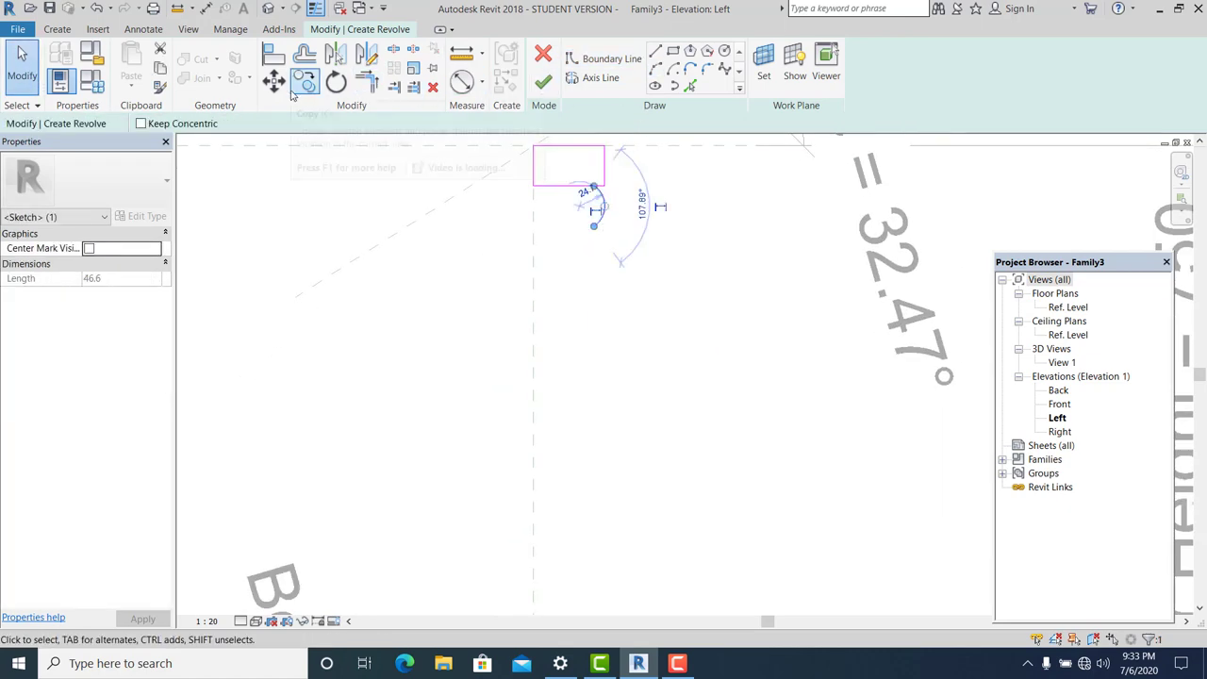
pyautogui.moveTo(593, 225); pyautogui.dragTo(607, 432)
pyautogui.scroll(2, 614, 305)
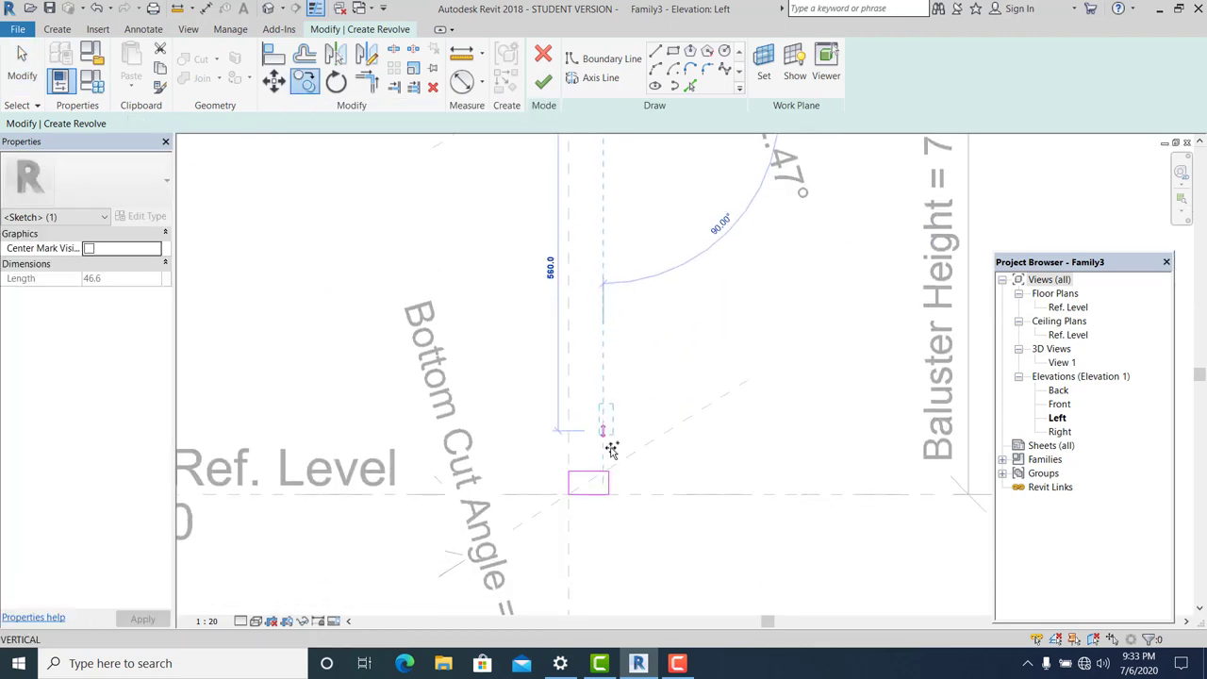
pyautogui.scroll(2, 609, 453)
pyautogui.press('c')
pyautogui.press('o')
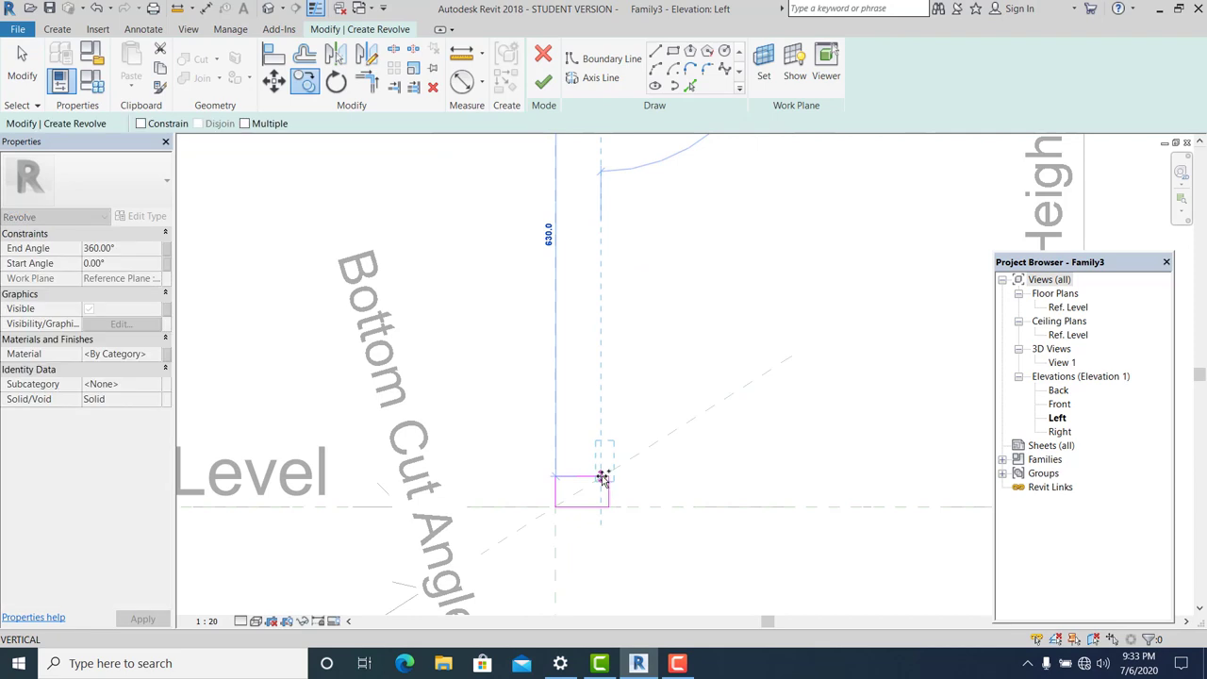
pyautogui.press('Escape')
pyautogui.hotkey('ctrl', 'z')
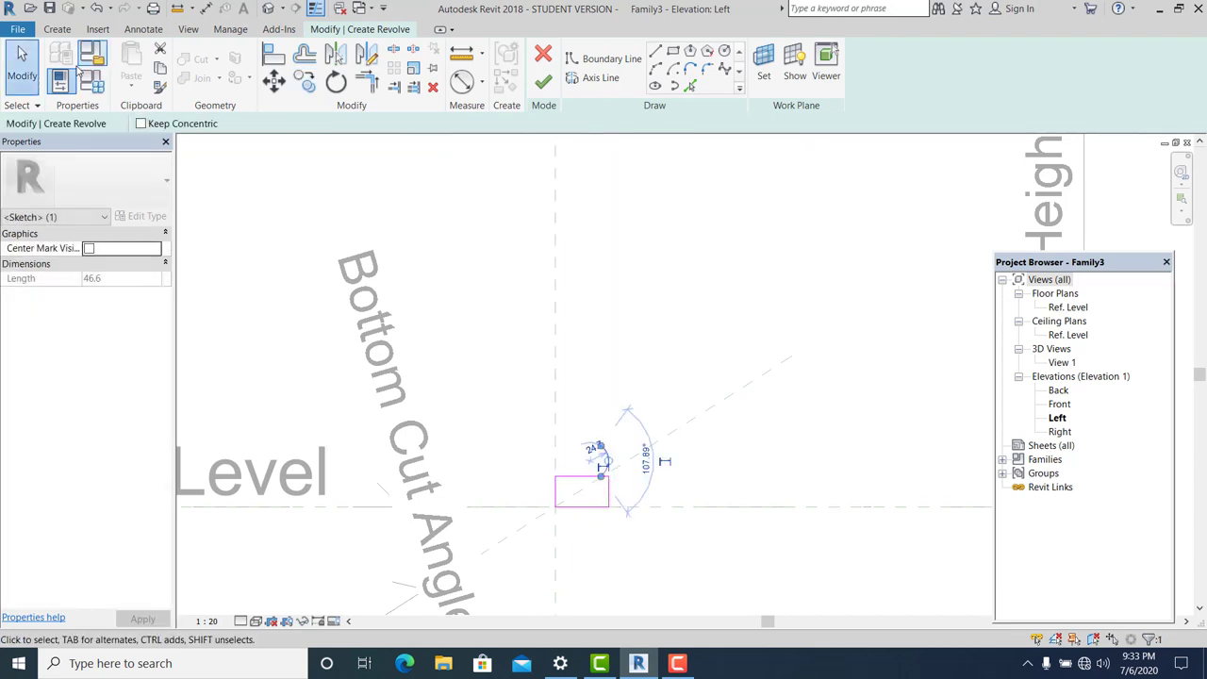
pyautogui.click(21, 66)
pyautogui.scroll(-2, 556, 416)
pyautogui.scroll(1, 566, 421)
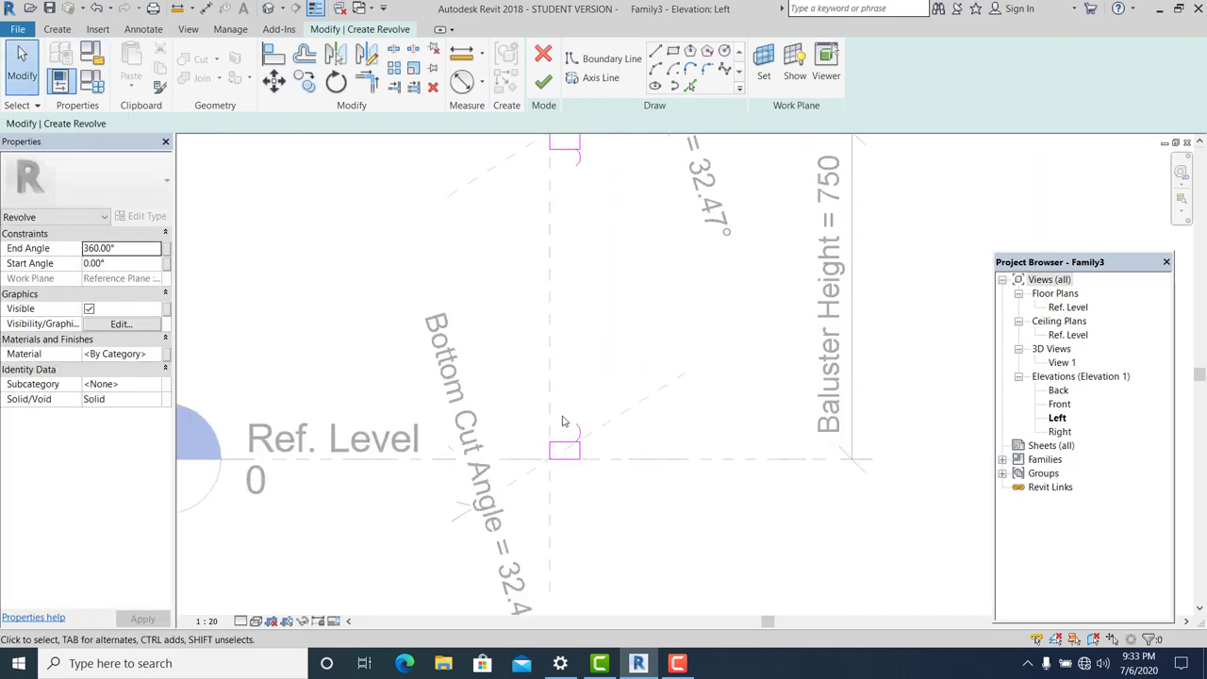
pyautogui.scroll(1, 575, 429)
pyautogui.scroll(1, 585, 424)
pyautogui.scroll(1, 594, 316)
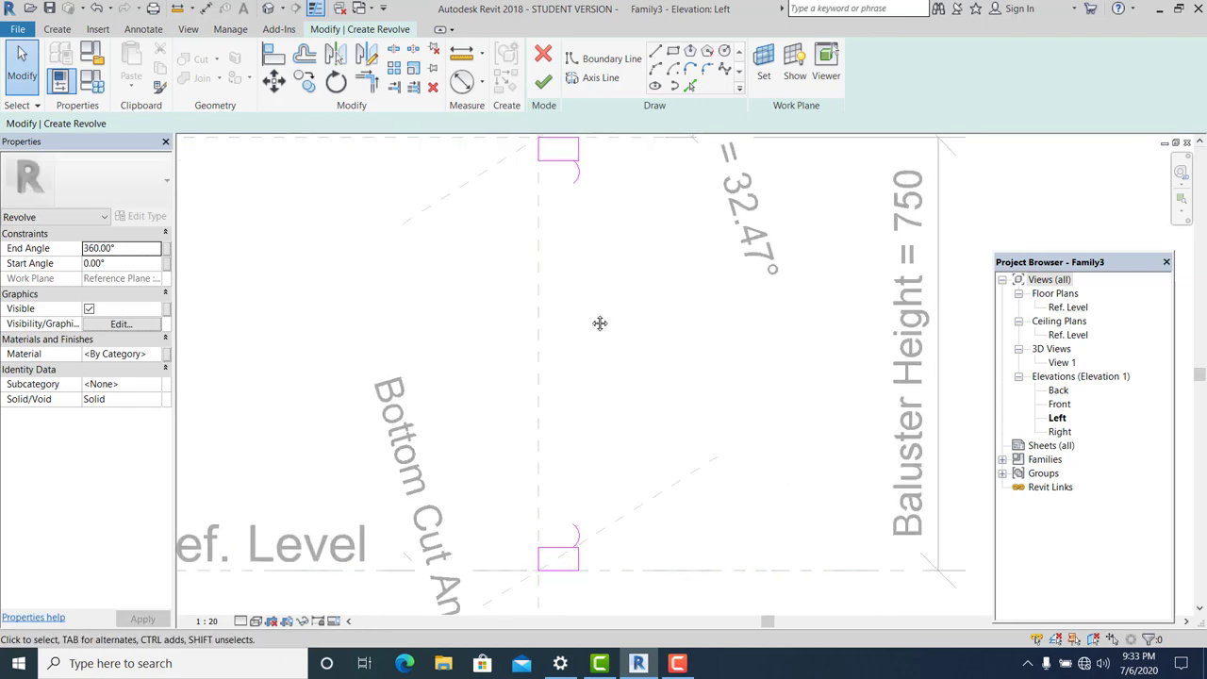
pyautogui.scroll(-1, 583, 358)
pyautogui.scroll(-1, 558, 277)
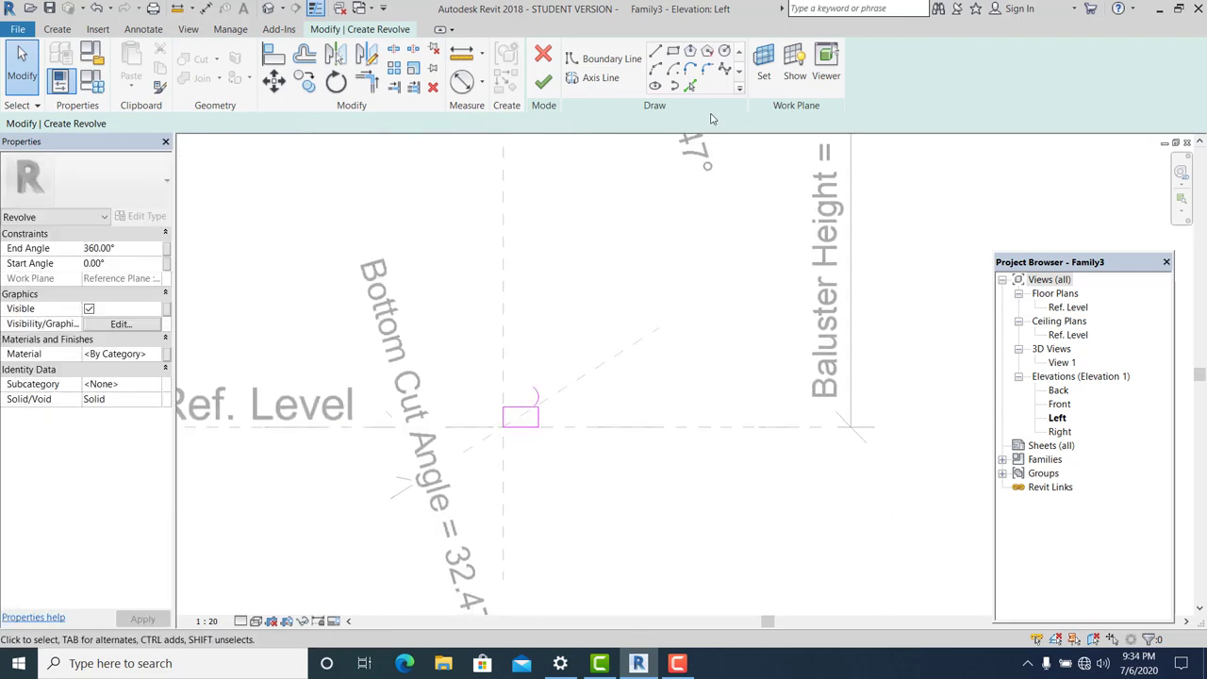
# Step: Draw the upper curved side of the profile from the top arc downward
pyautogui.click(656, 69)
pyautogui.moveTo(555, 412); pyautogui.dragTo(562, 543, button='middle')
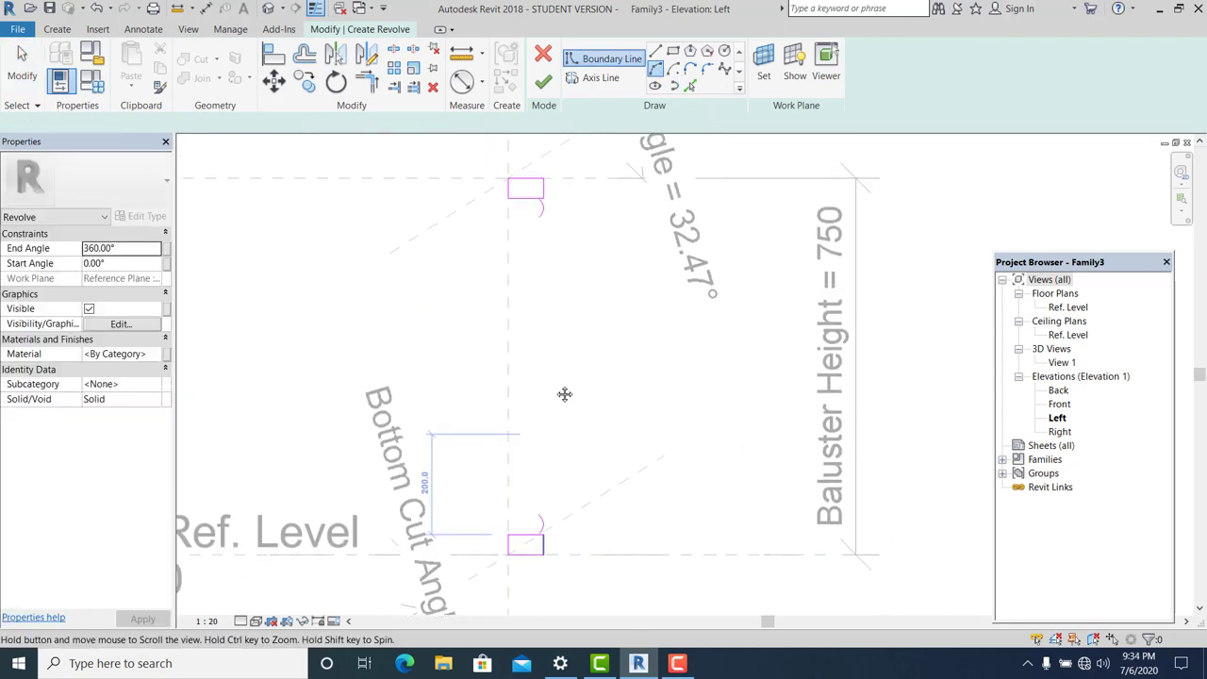
pyautogui.click(540, 218)
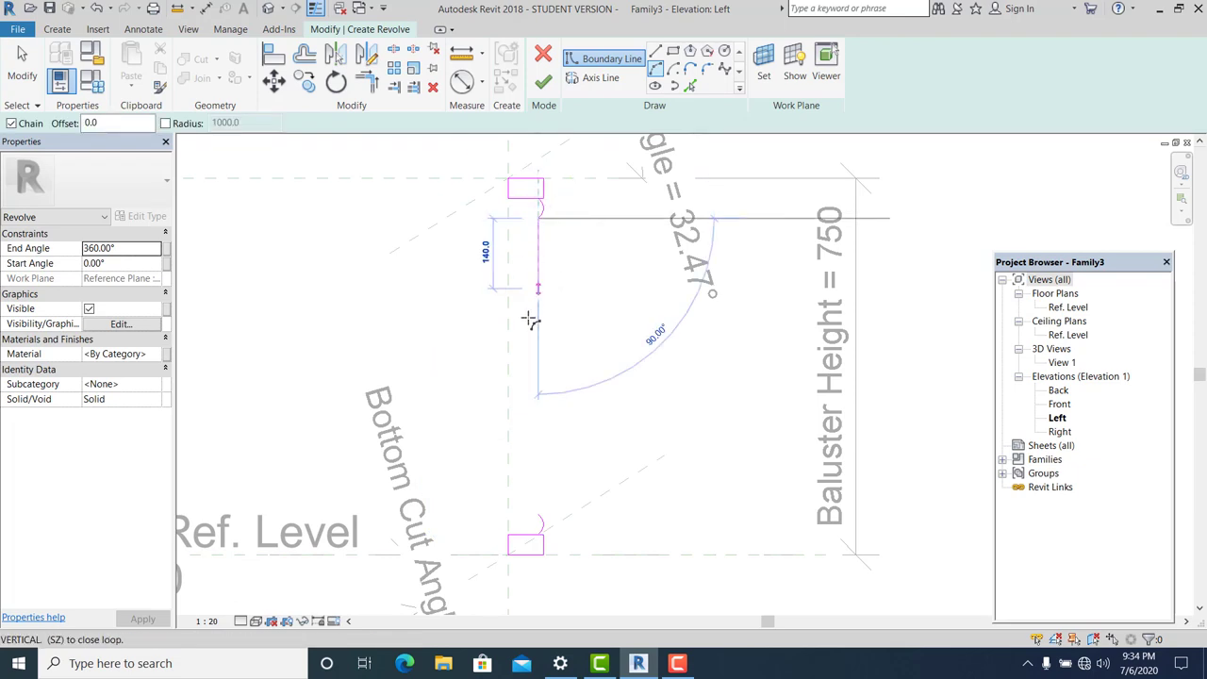
pyautogui.click(521, 358)
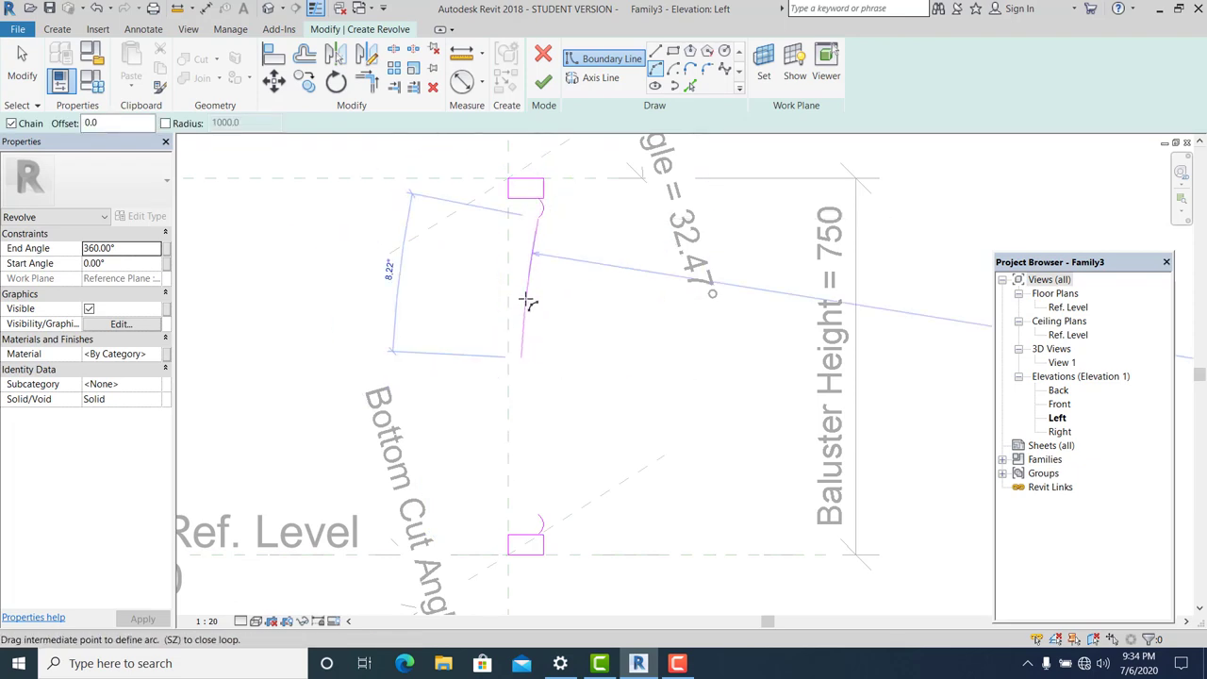
pyautogui.scroll(1, 529, 292)
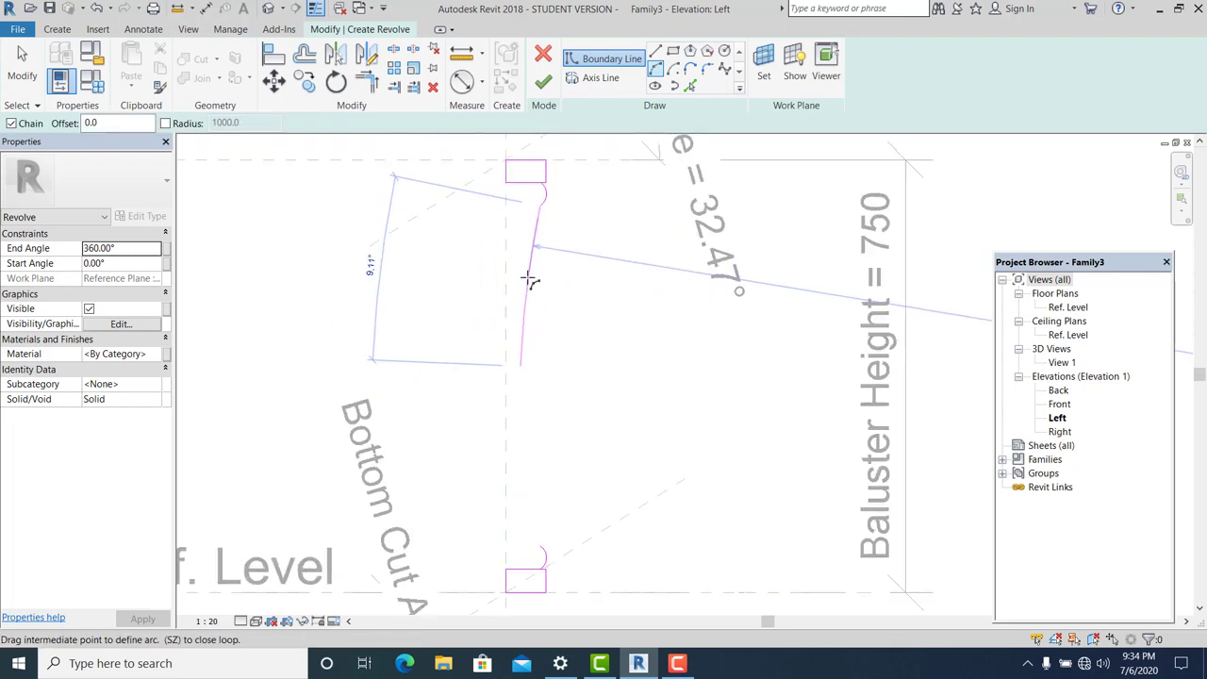
pyautogui.click(530, 375)
pyautogui.scroll(1, 526, 389)
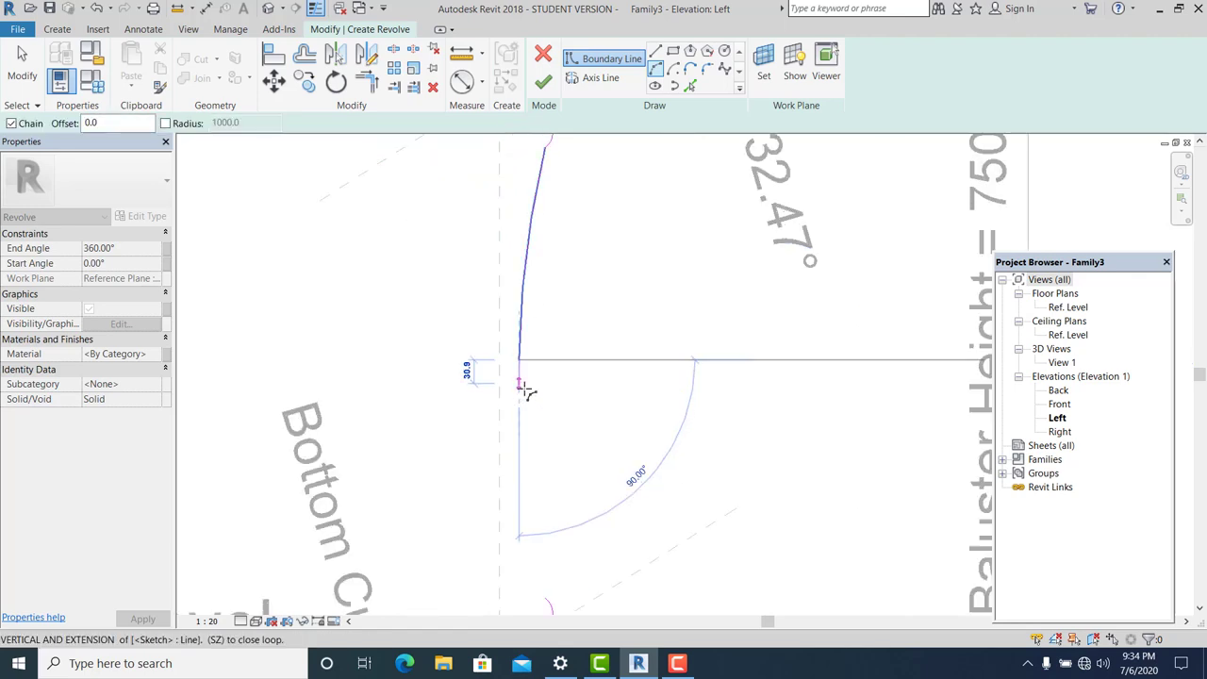
# Step: Add the small mid-height bead and connect the curve to the bottom arc
pyautogui.click(526, 386)
pyautogui.scroll(2, 529, 385)
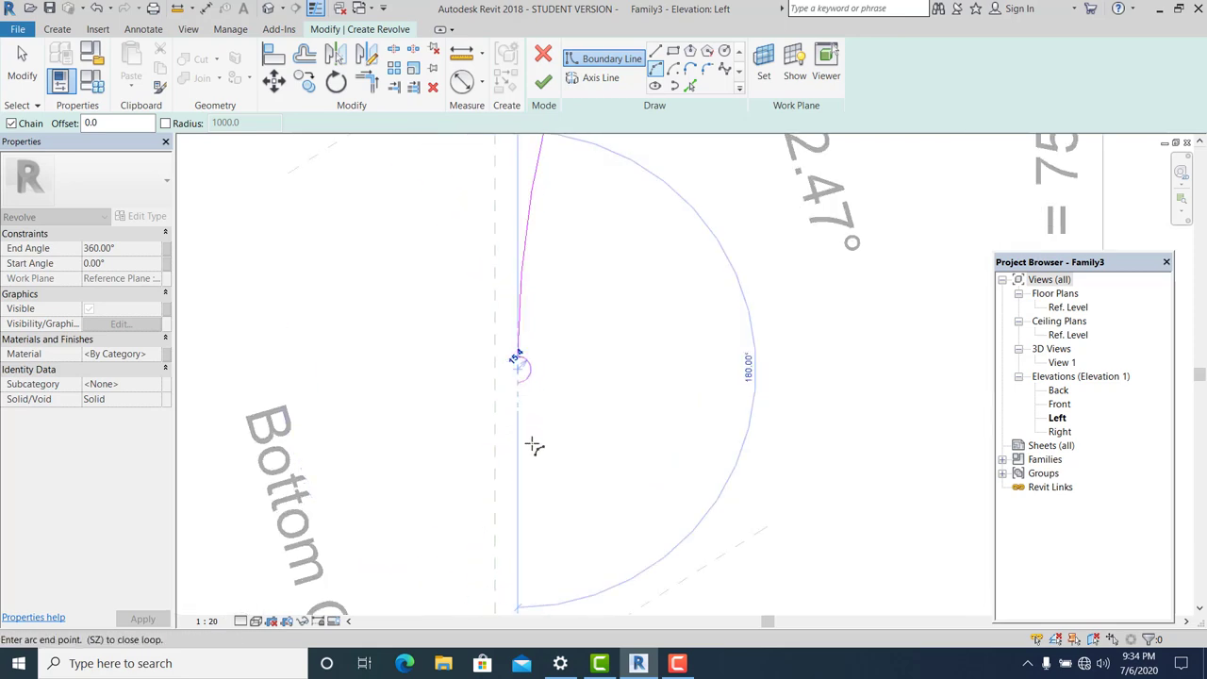
pyautogui.scroll(-3, 537, 450)
pyautogui.moveTo(550, 425); pyautogui.dragTo(561, 375, button='middle')
pyautogui.scroll(1, 560, 375)
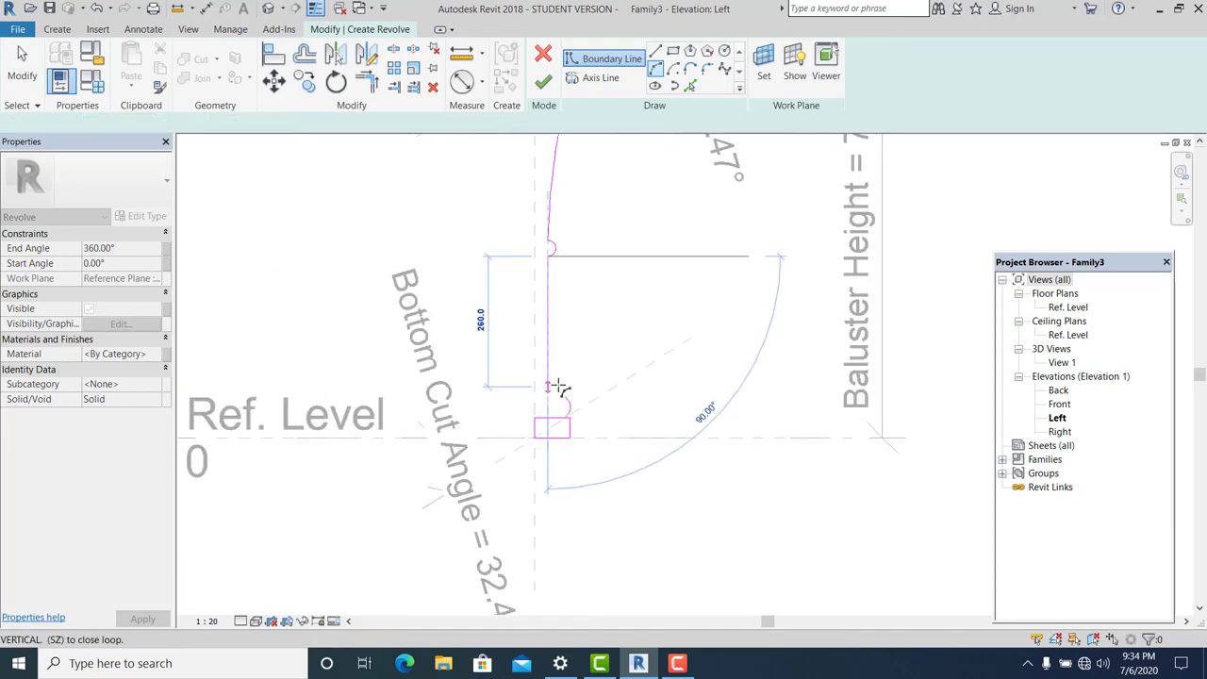
pyautogui.scroll(2, 556, 389)
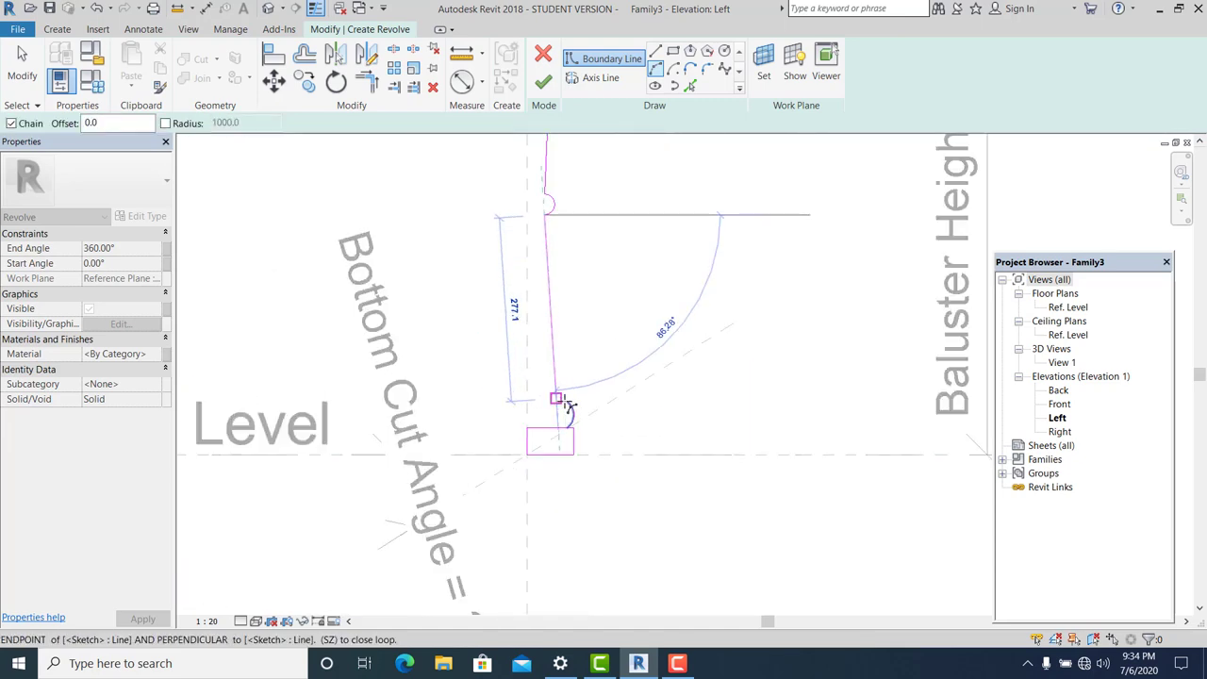
pyautogui.click(567, 401)
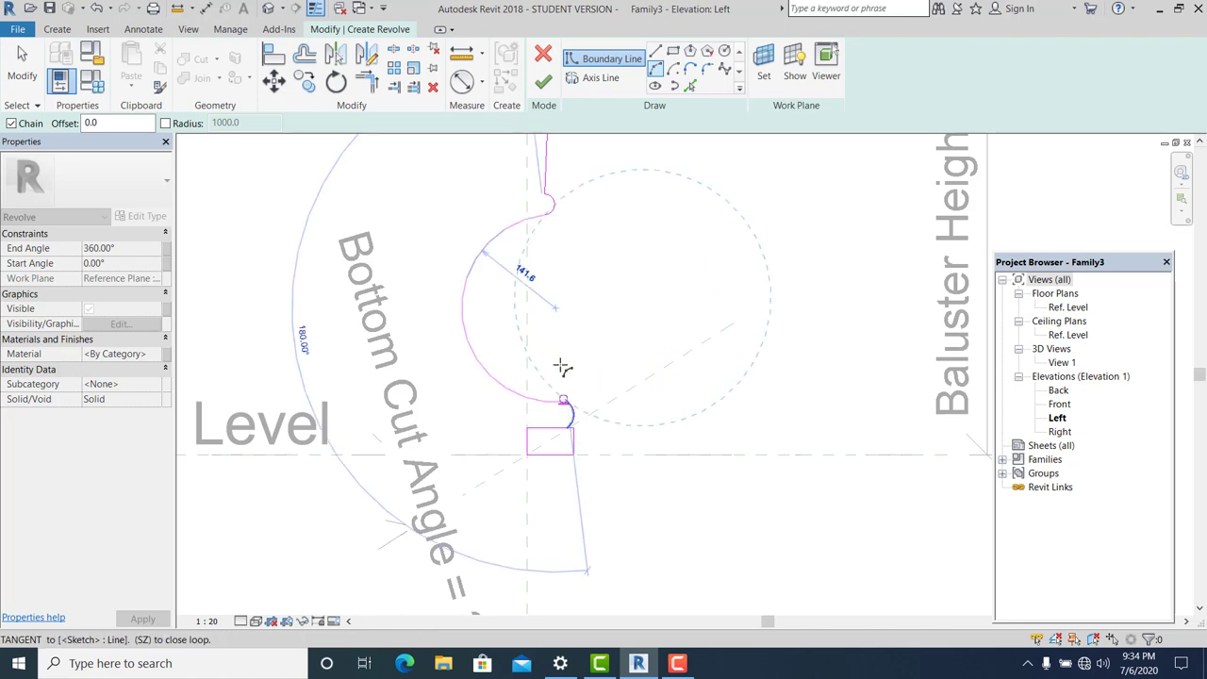
pyautogui.press('Escape')
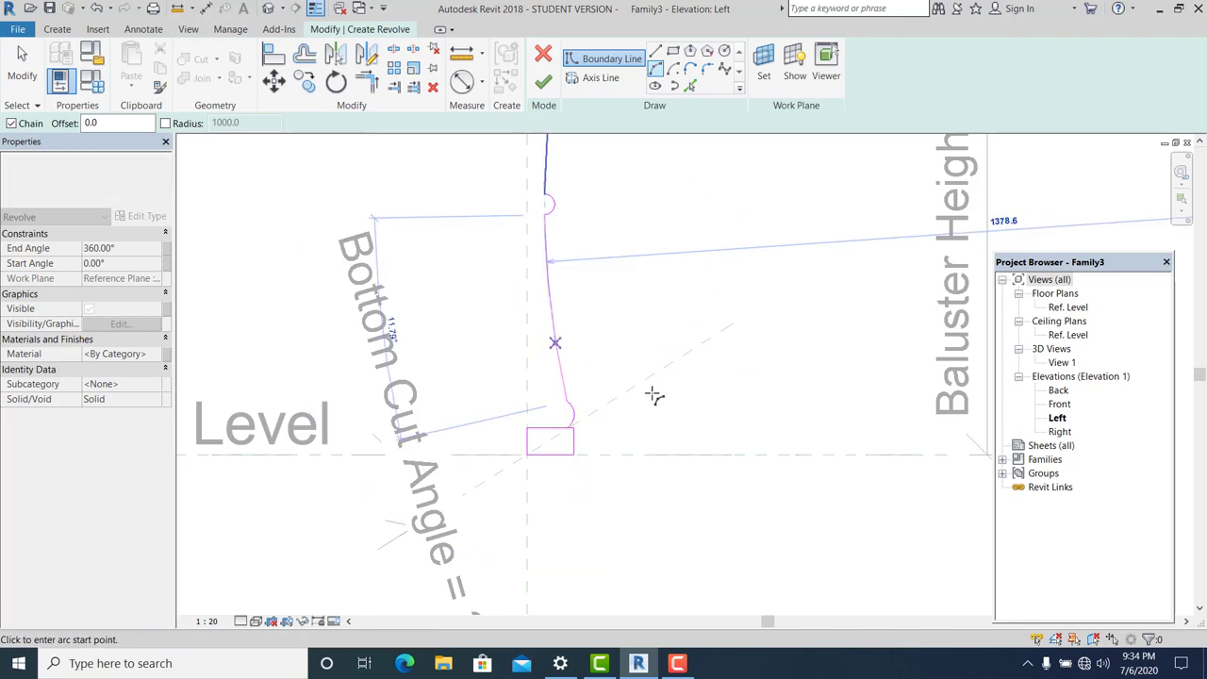
pyautogui.scroll(-2, 660, 391)
pyautogui.moveTo(622, 255); pyautogui.dragTo(538, 445, button='middle')
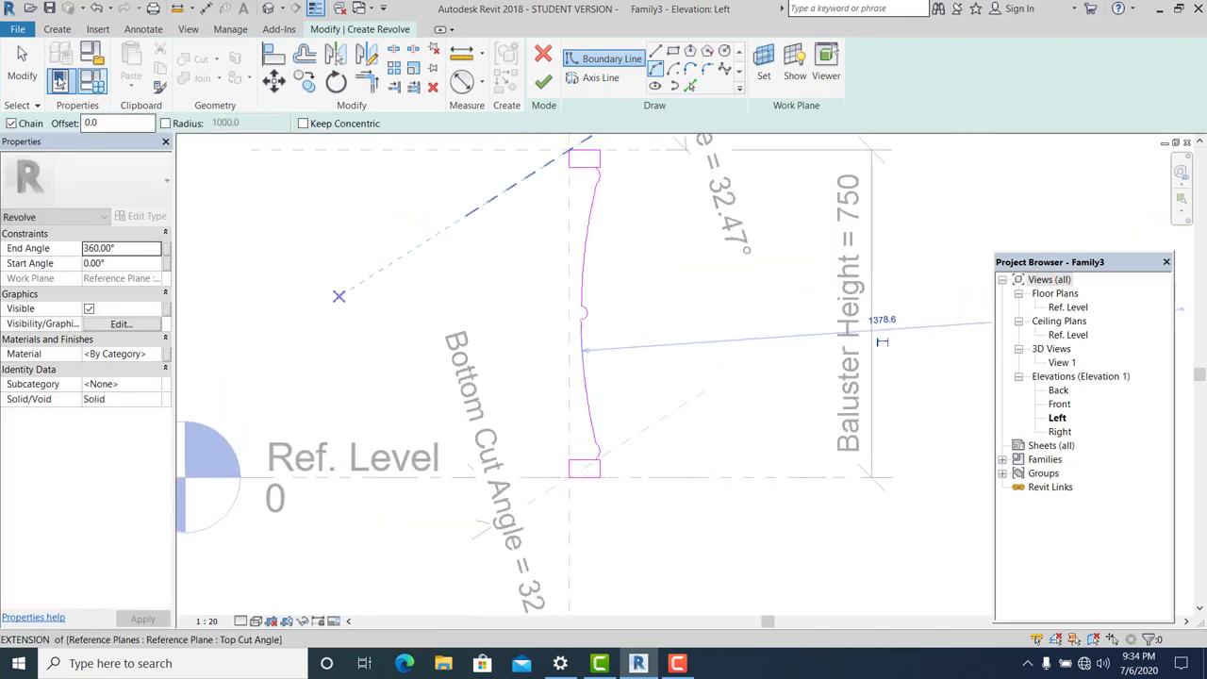
pyautogui.press('Escape')
pyautogui.scroll(1, 607, 323)
# Step: Delete the top edge of the bottom block from the profile sketch
pyautogui.scroll(1, 632, 340)
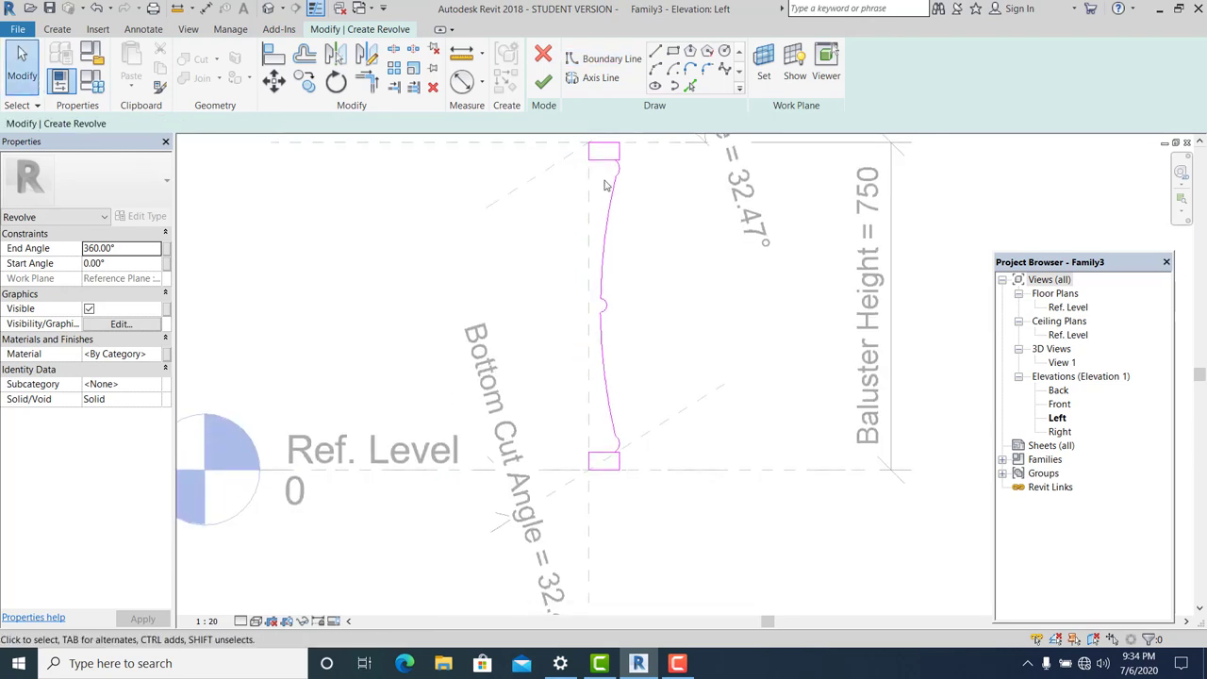
pyautogui.scroll(1, 614, 191)
pyautogui.scroll(1, 585, 170)
pyautogui.click(583, 166)
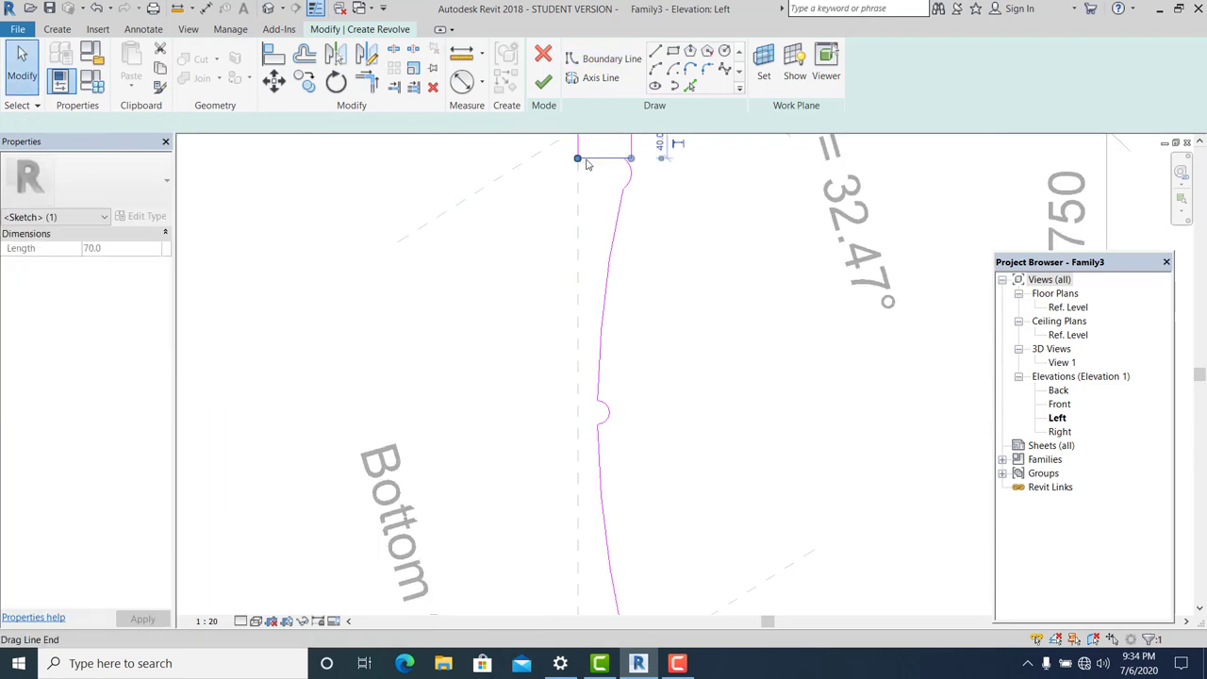
pyautogui.click(712, 285)
pyautogui.scroll(-3, 680, 406)
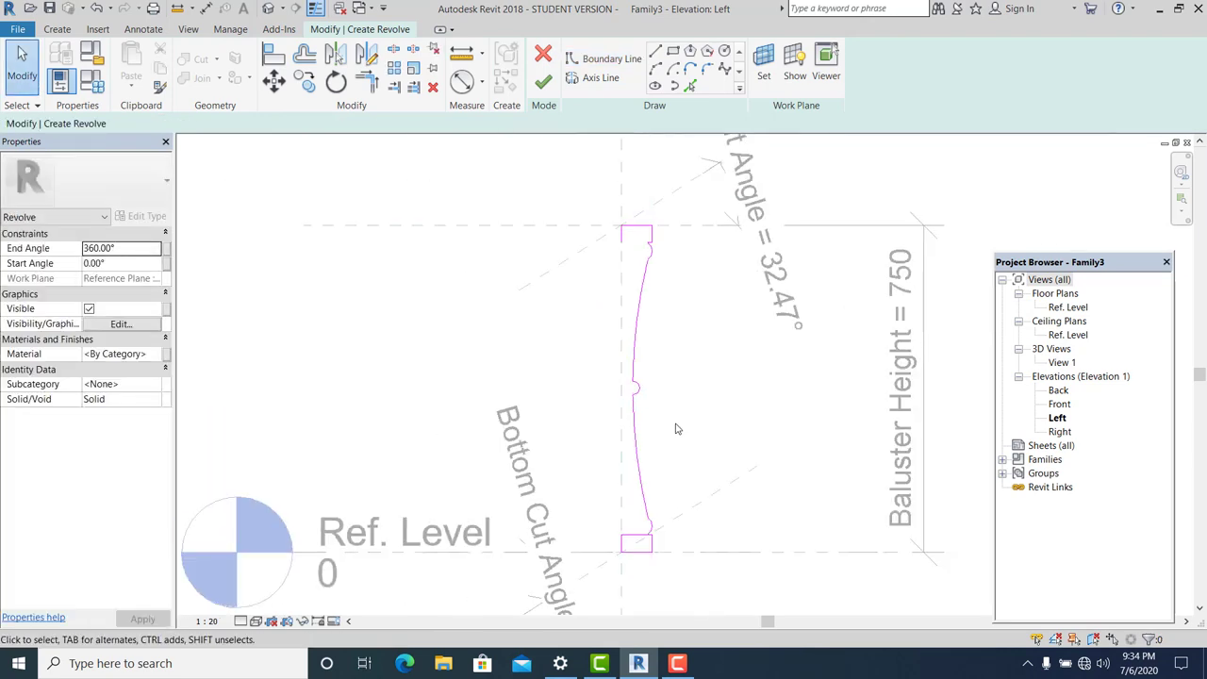
pyautogui.moveTo(676, 426); pyautogui.dragTo(622, 396, button='middle')
pyautogui.scroll(2, 610, 420)
pyautogui.scroll(2, 634, 363)
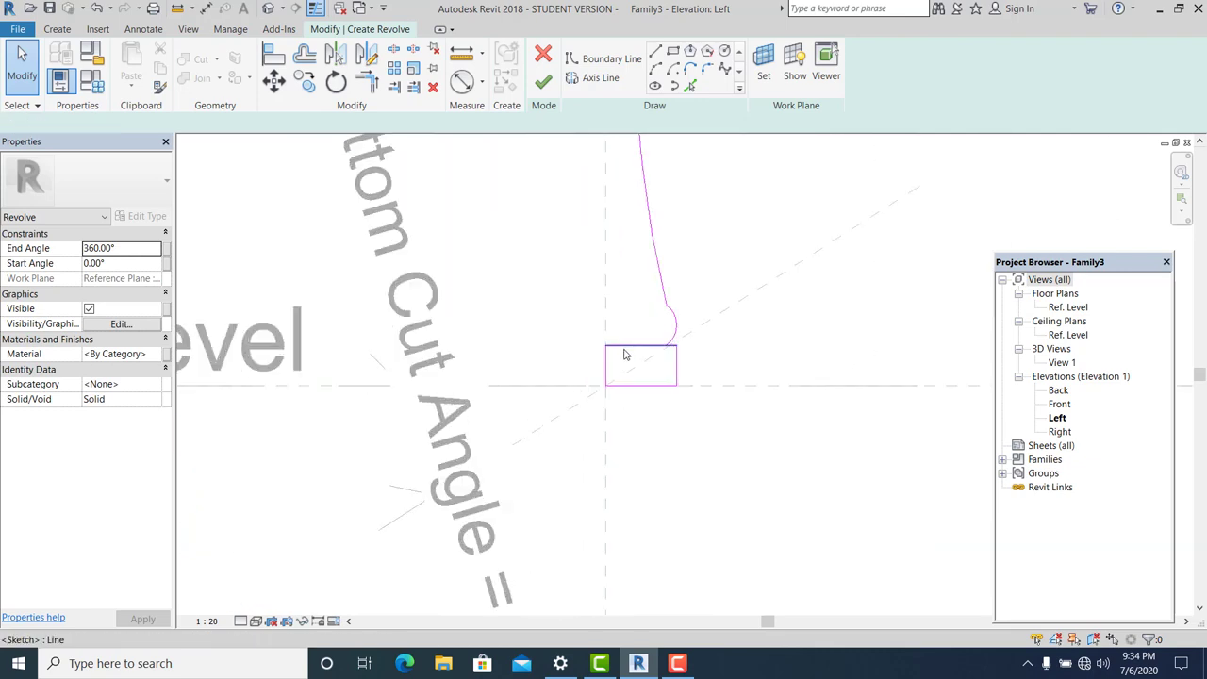
pyautogui.click(612, 346)
pyautogui.press('Delete')
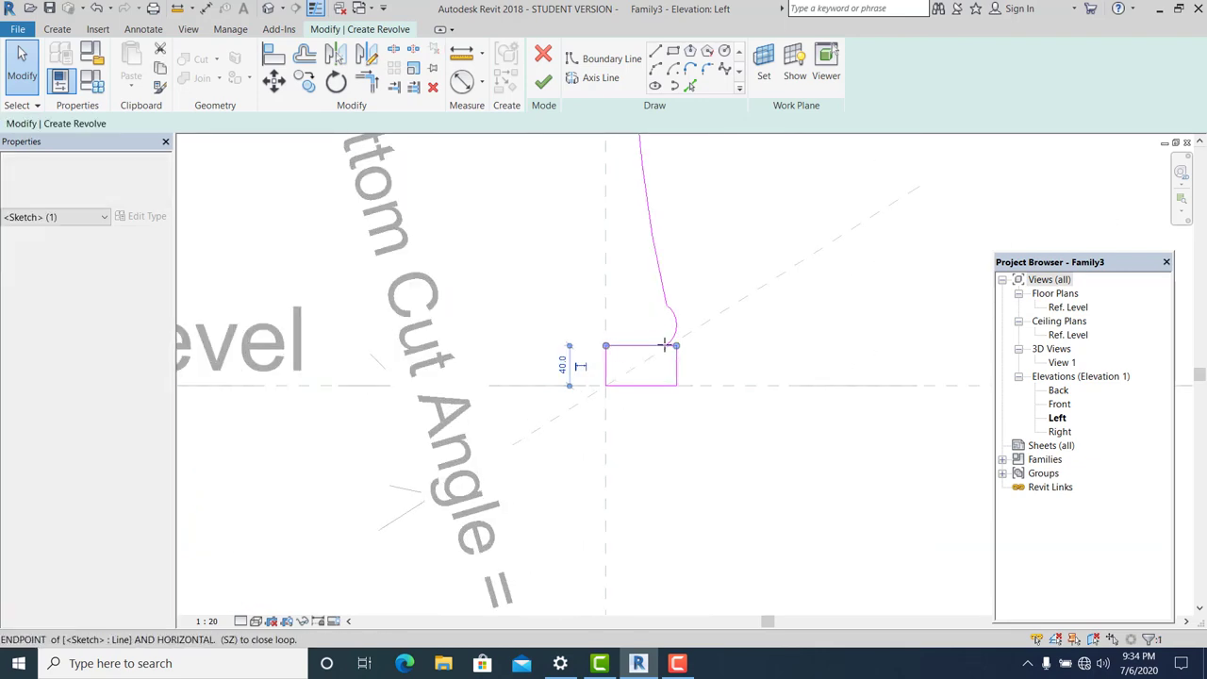
# Step: Inspect the profile sketch lines between the level and the upper profile
pyautogui.scroll(-1, 732, 395)
pyautogui.moveTo(732, 394); pyautogui.dragTo(708, 512, button='middle')
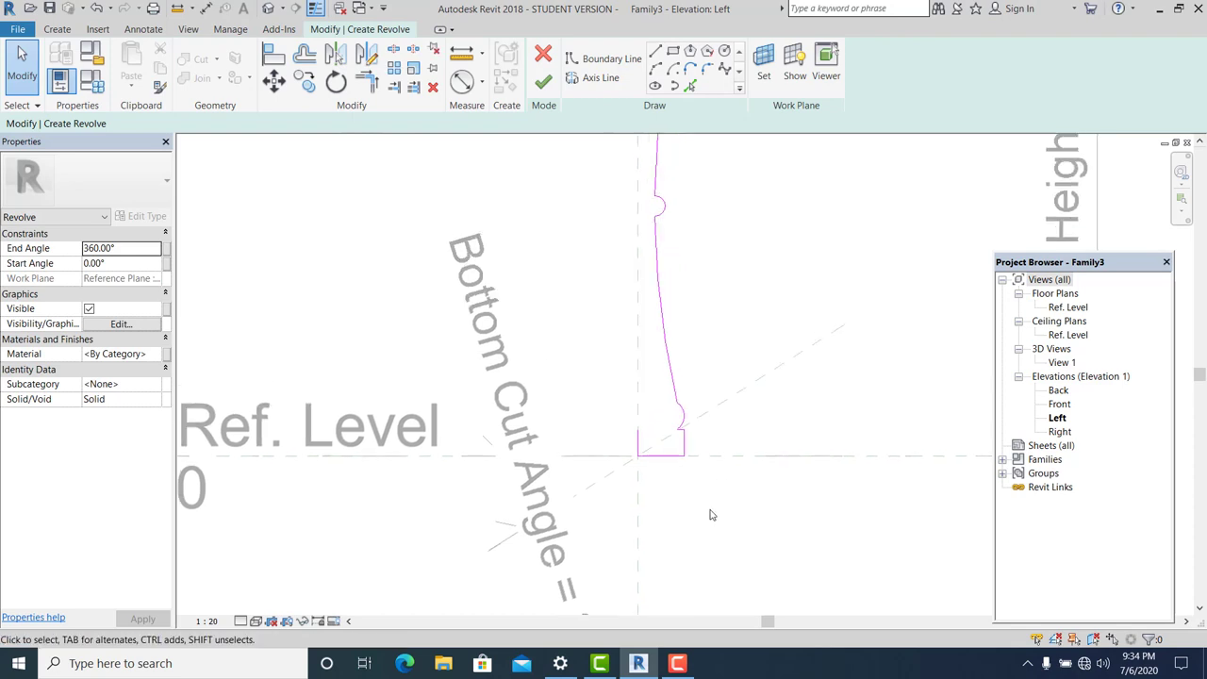
pyautogui.scroll(-1, 695, 480)
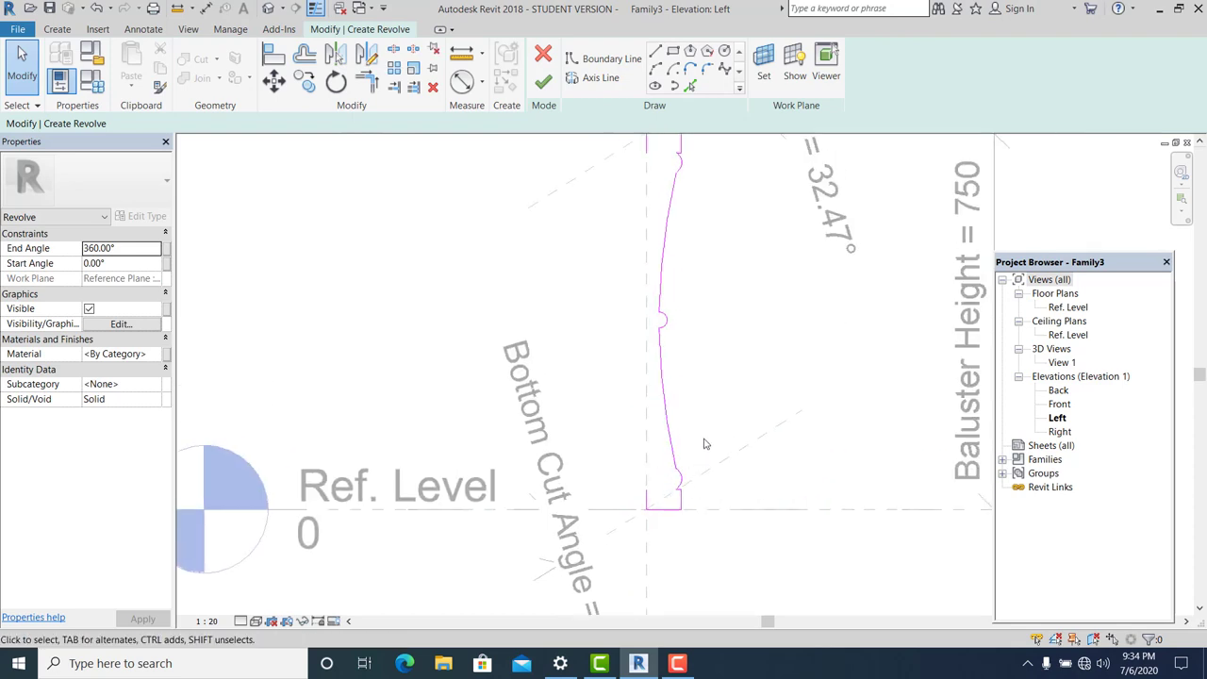
pyautogui.moveTo(704, 444); pyautogui.dragTo(644, 425, button='middle')
pyautogui.scroll(1, 594, 216)
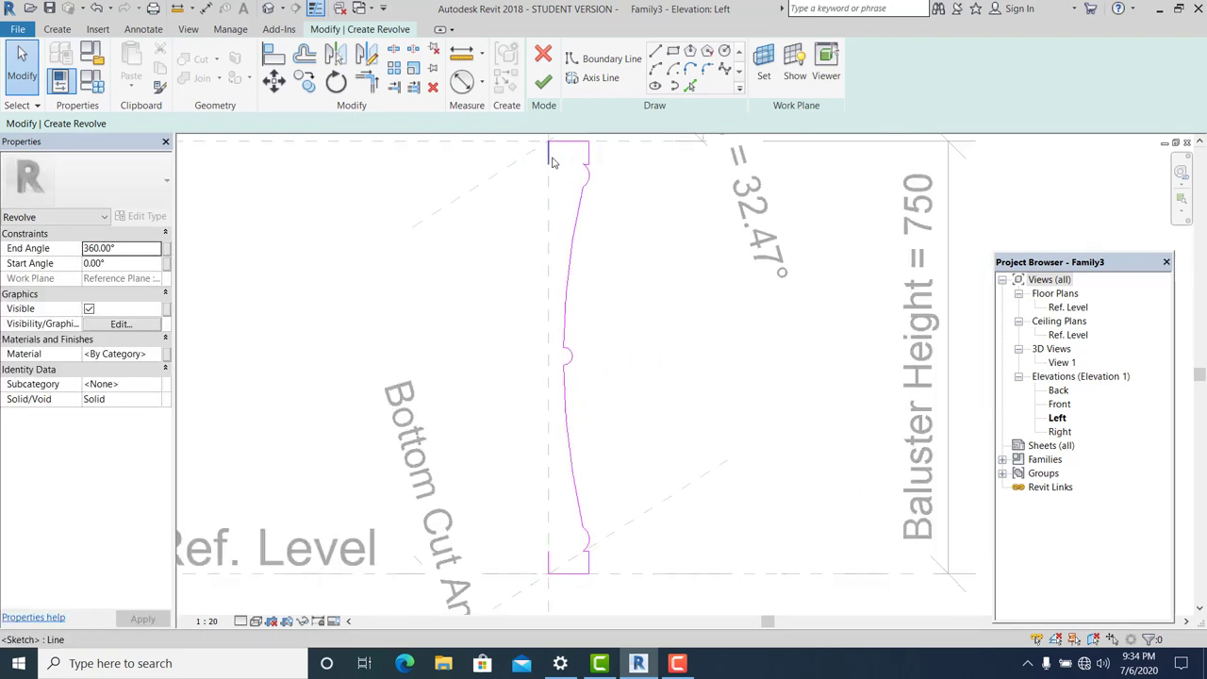
pyautogui.scroll(-1, 695, 312)
pyautogui.click(711, 321)
pyautogui.scroll(-1, 675, 341)
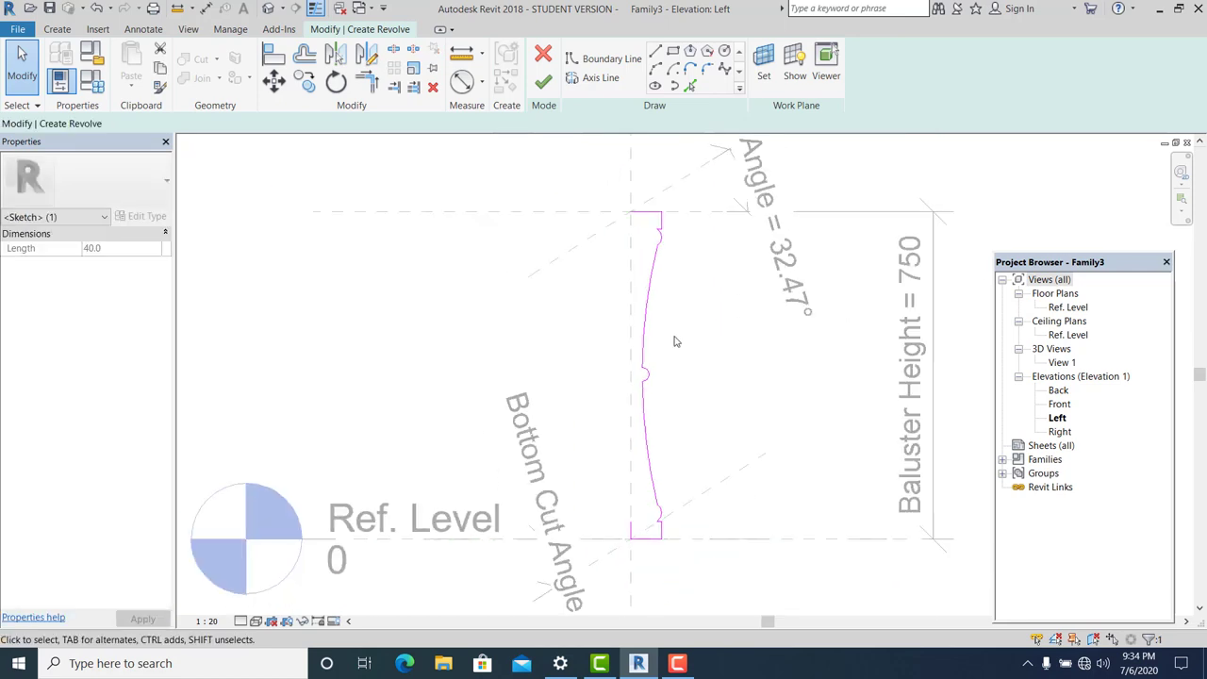
pyautogui.click(674, 342)
pyautogui.scroll(1, 635, 535)
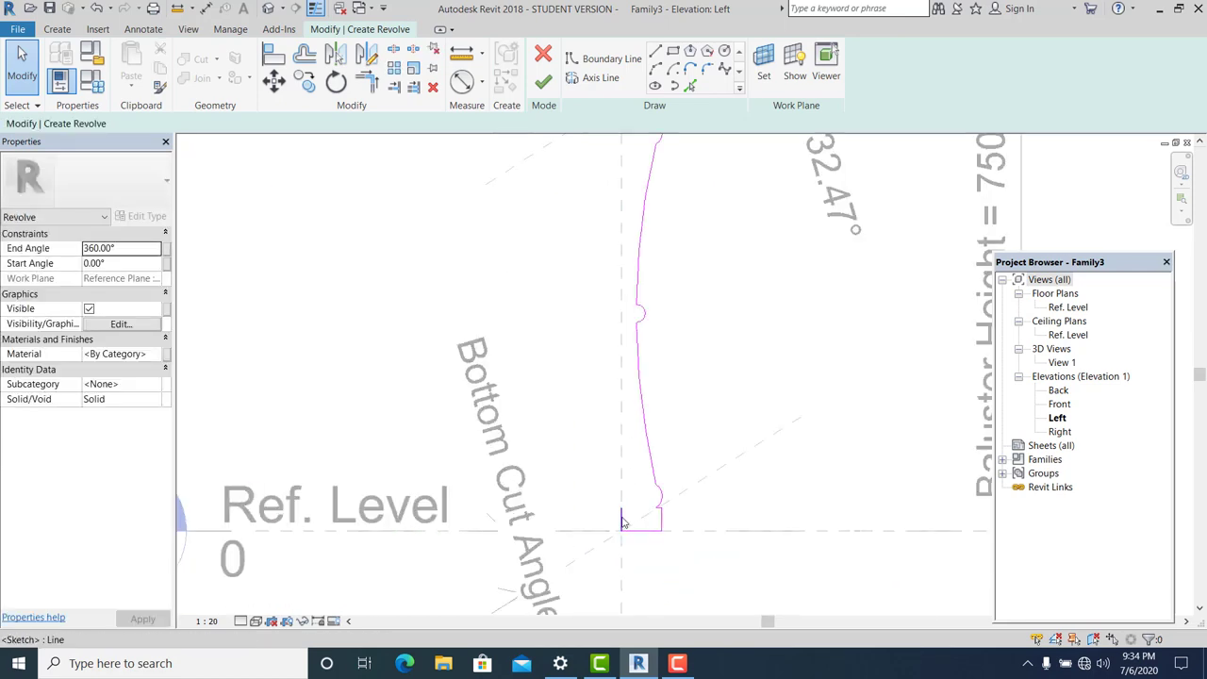
# Step: Close the profile with a straight line along the centre reference plane
pyautogui.click(622, 516)
pyautogui.click(622, 187)
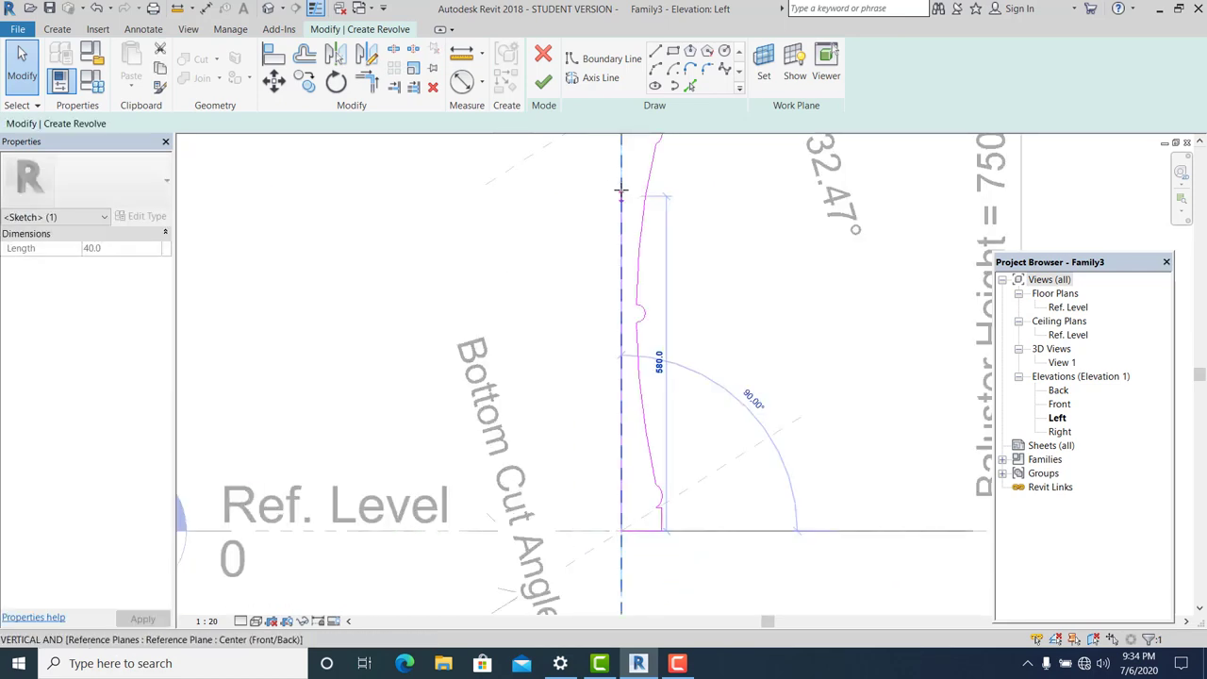
pyautogui.moveTo(569, 193); pyautogui.dragTo(547, 383, button='middle')
pyautogui.moveTo(604, 363); pyautogui.dragTo(604, 283)
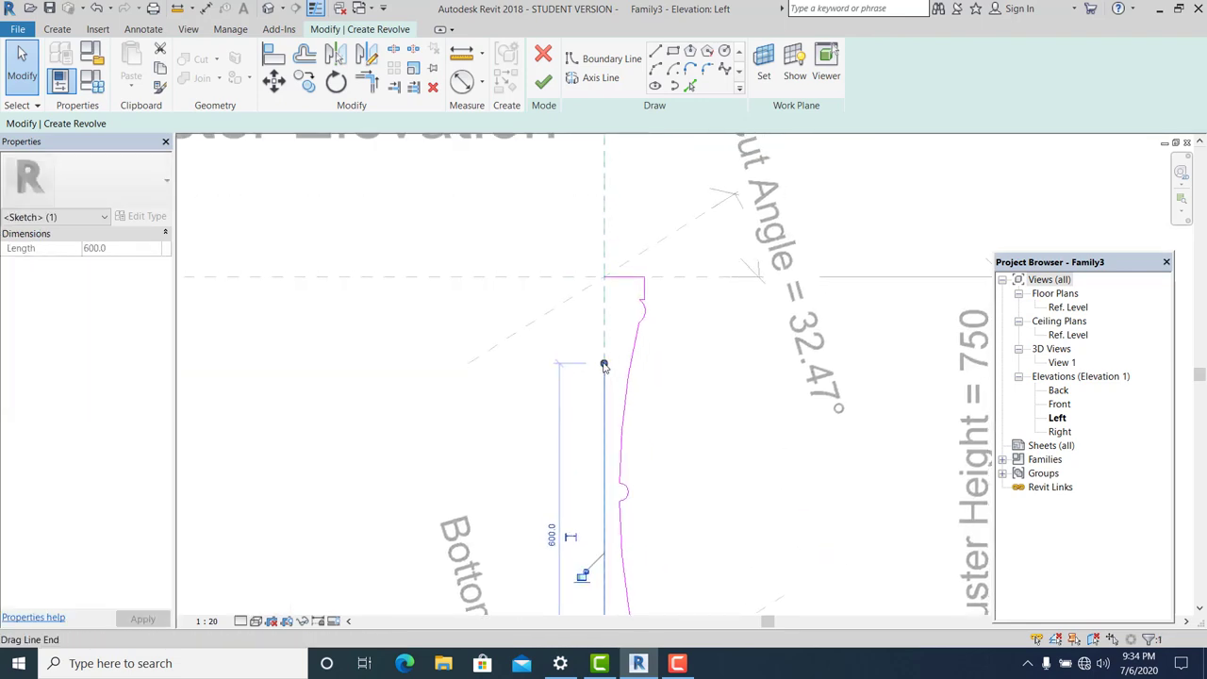
pyautogui.scroll(-2, 573, 272)
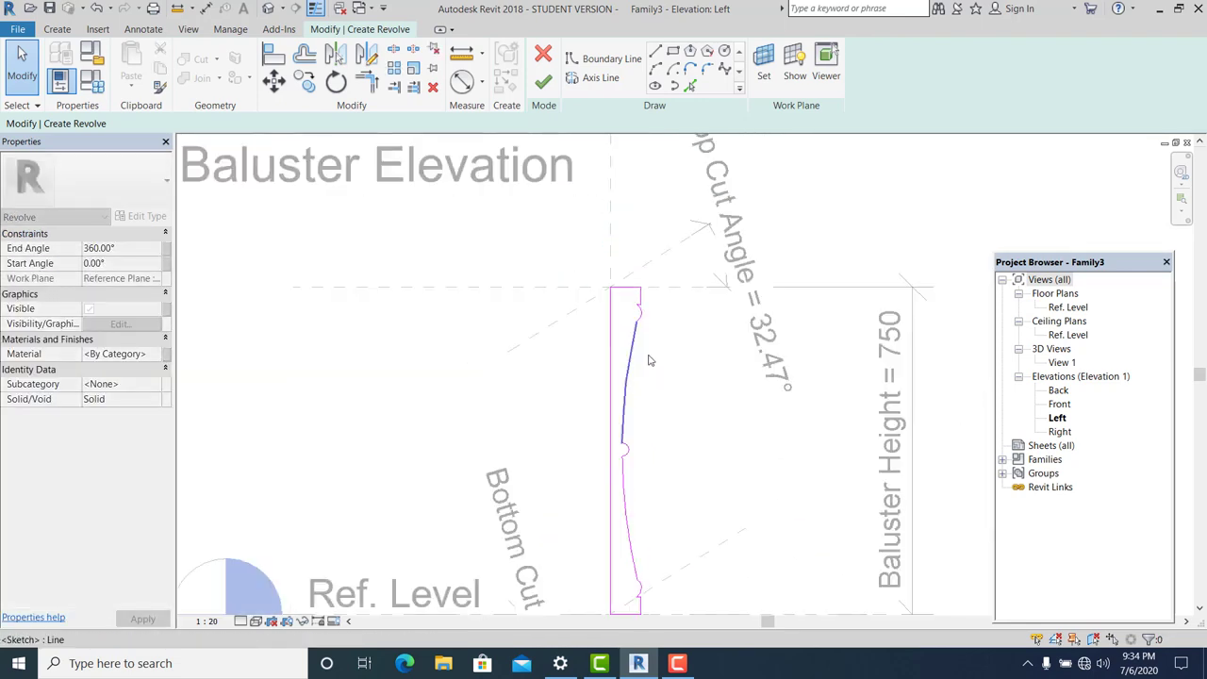
pyautogui.scroll(2, 698, 401)
pyautogui.scroll(-1, 711, 405)
pyautogui.moveTo(712, 405); pyautogui.dragTo(677, 337, button='middle')
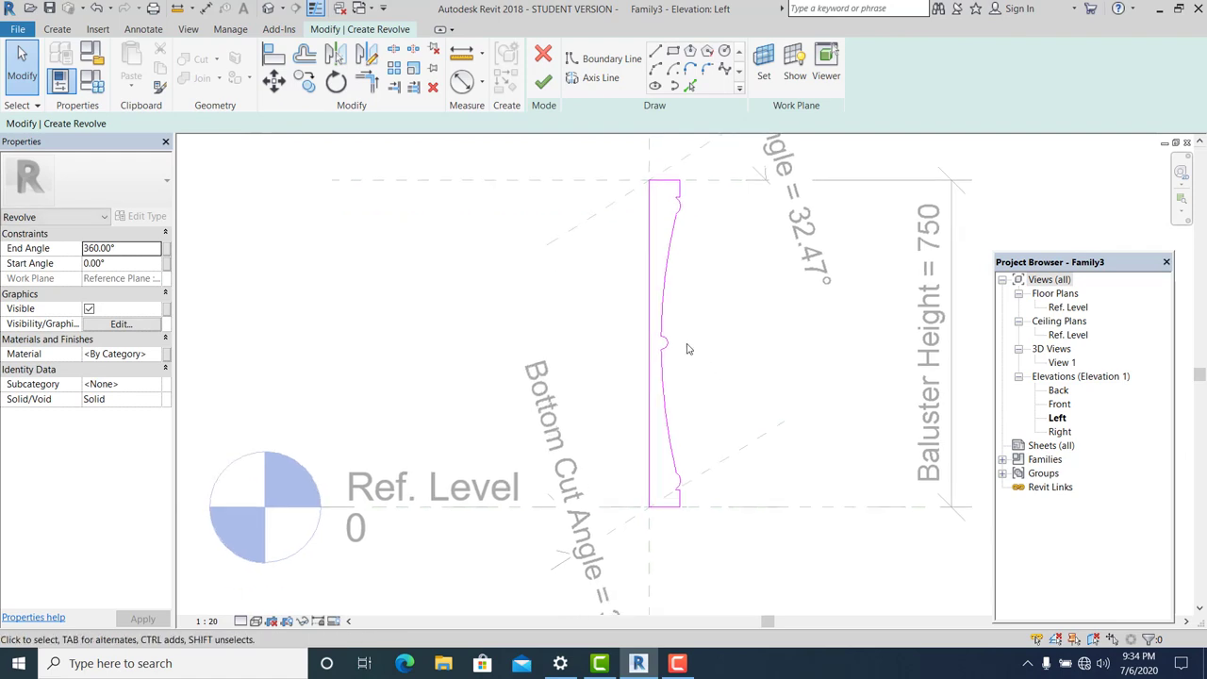
pyautogui.scroll(1, 676, 337)
pyautogui.moveTo(652, 390); pyautogui.dragTo(666, 329, button='middle')
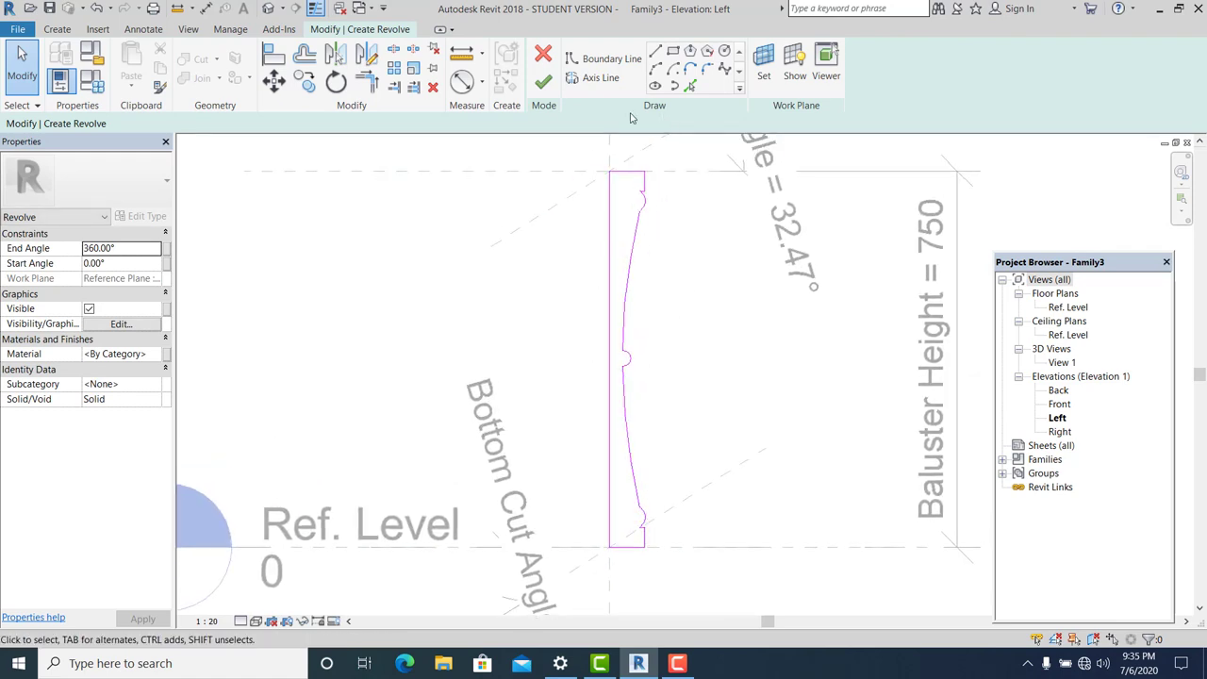
pyautogui.moveTo(636, 367); pyautogui.dragTo(629, 372, button='middle')
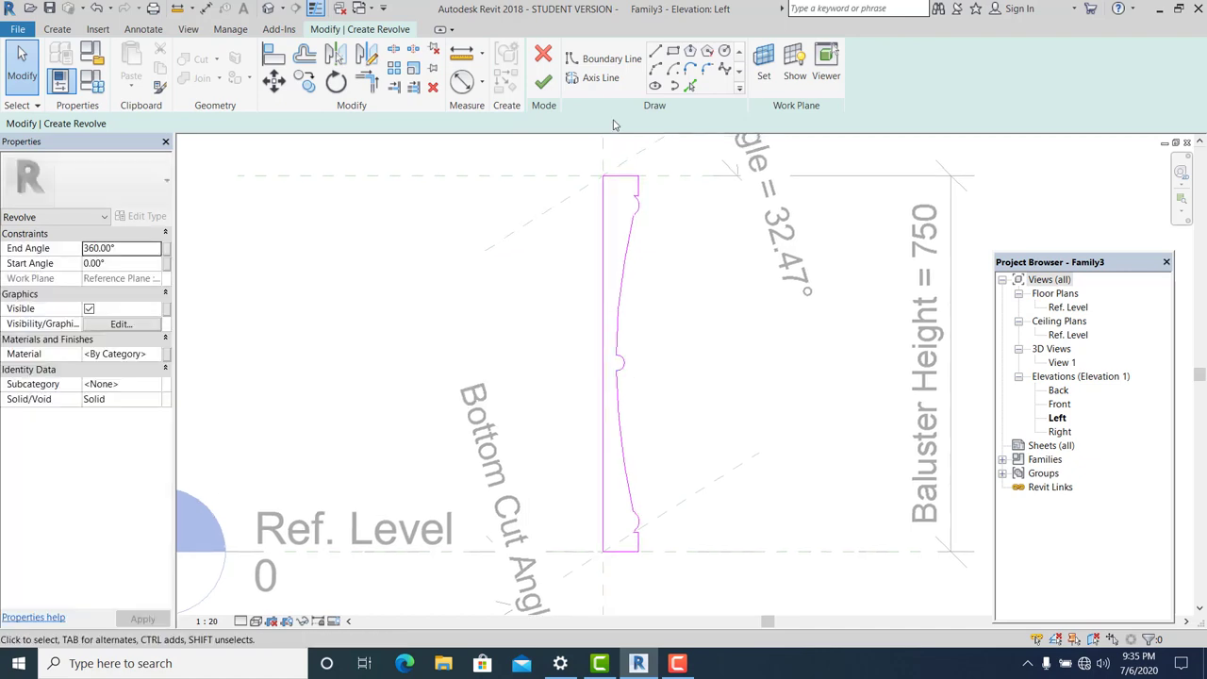
# Step: Place the revolve axis on the Center (Front/Back) plane and select the finished baluster solid
pyautogui.click(601, 78)
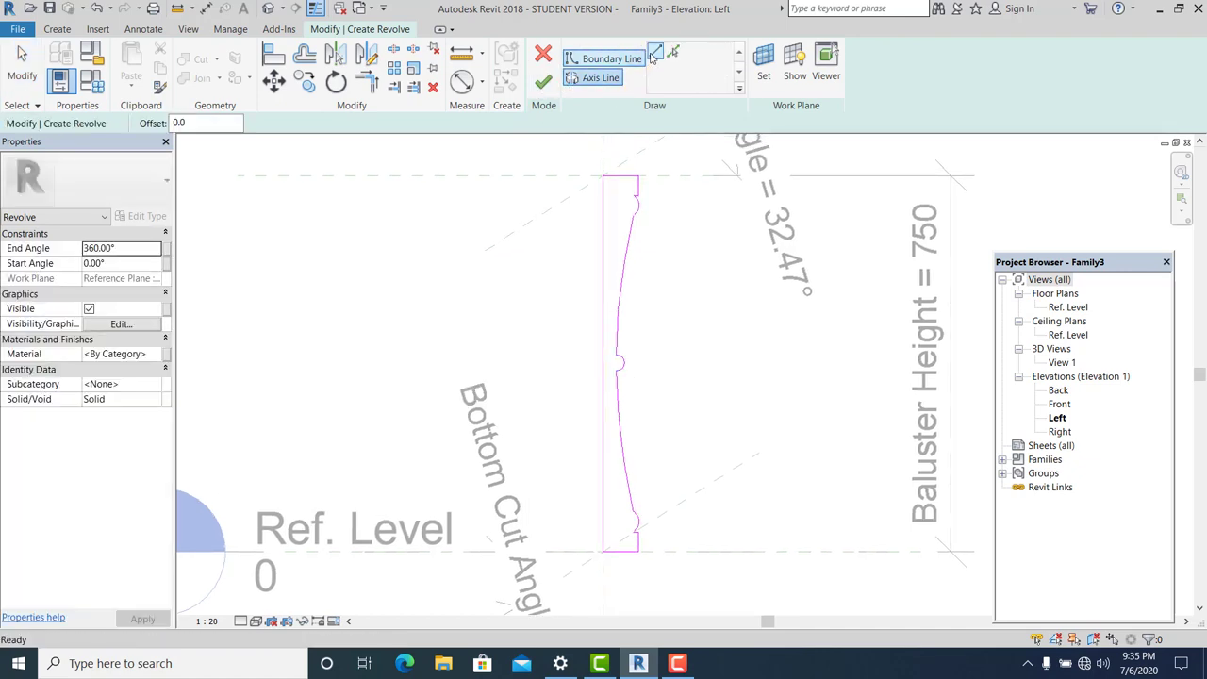
pyautogui.click(623, 350)
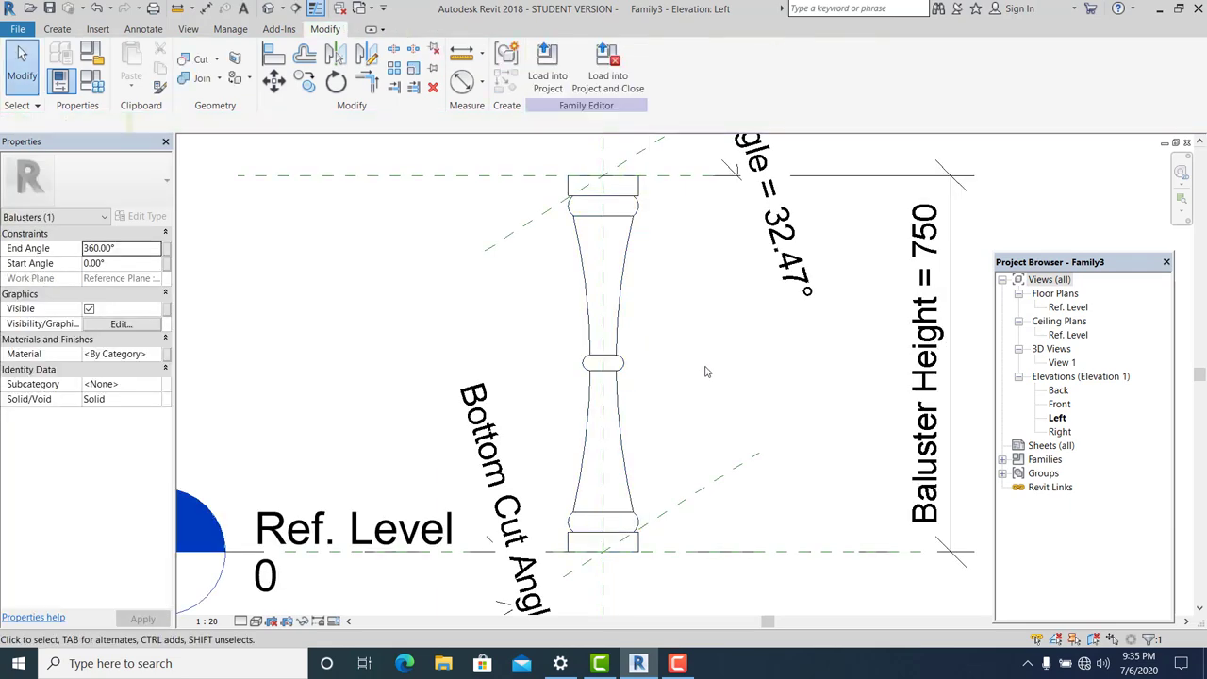
pyautogui.scroll(1, 635, 407)
pyautogui.scroll(1, 635, 408)
pyautogui.scroll(-1, 634, 407)
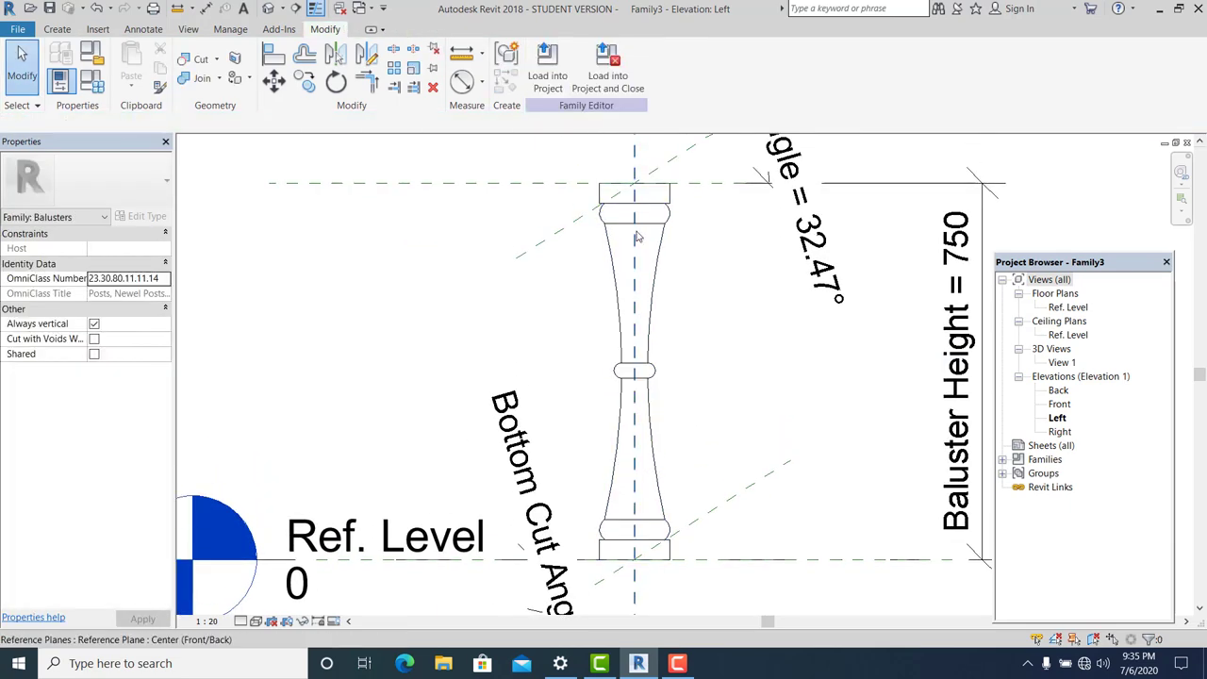
pyautogui.scroll(1, 660, 283)
pyautogui.scroll(-1, 668, 292)
pyautogui.click(663, 275)
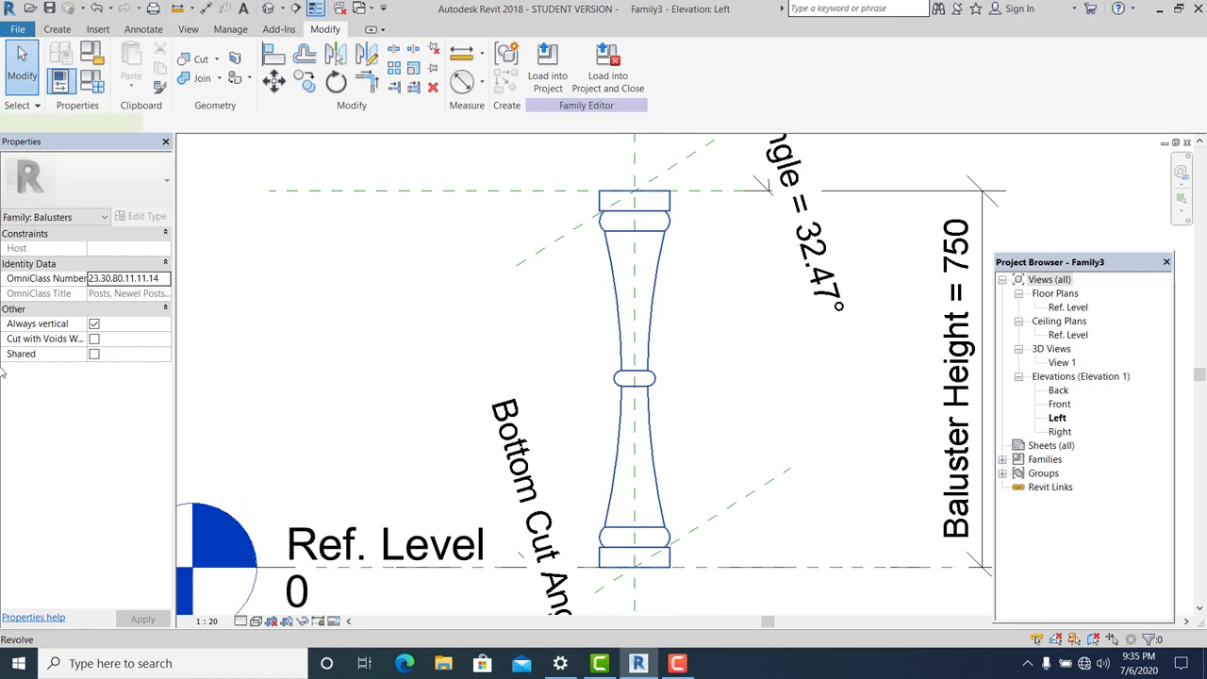
pyautogui.click(142, 356)
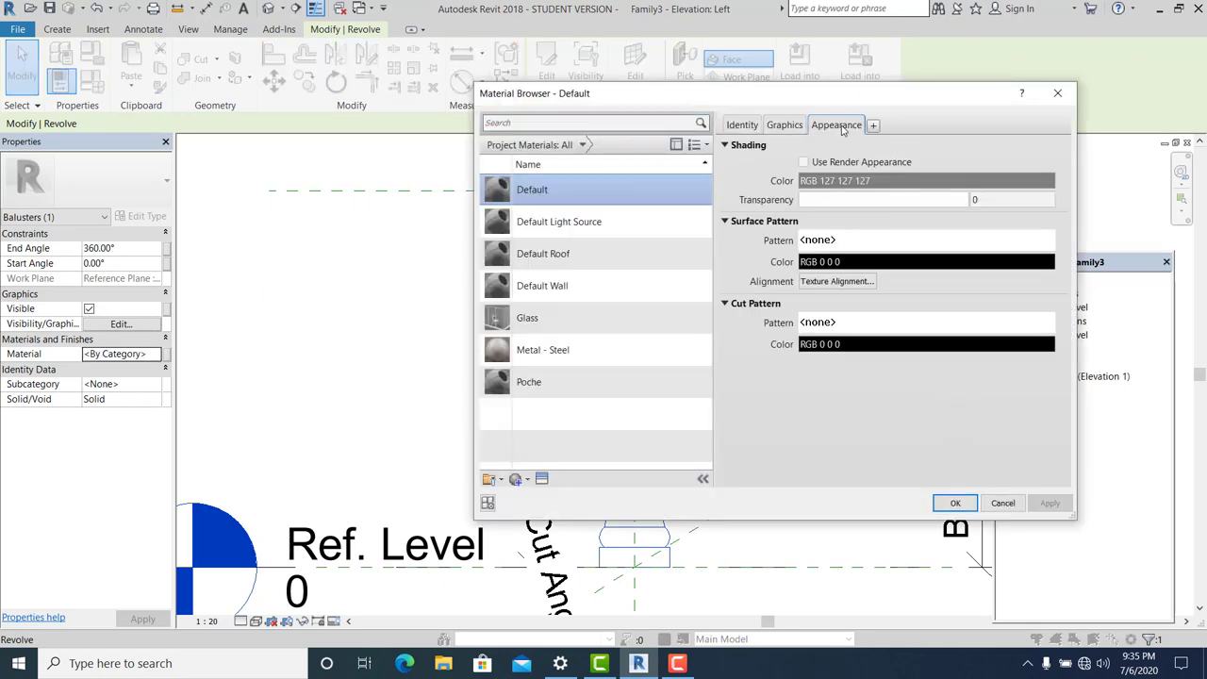
# Step: Create a new material and assign it to the baluster revolve
pyautogui.click(842, 129)
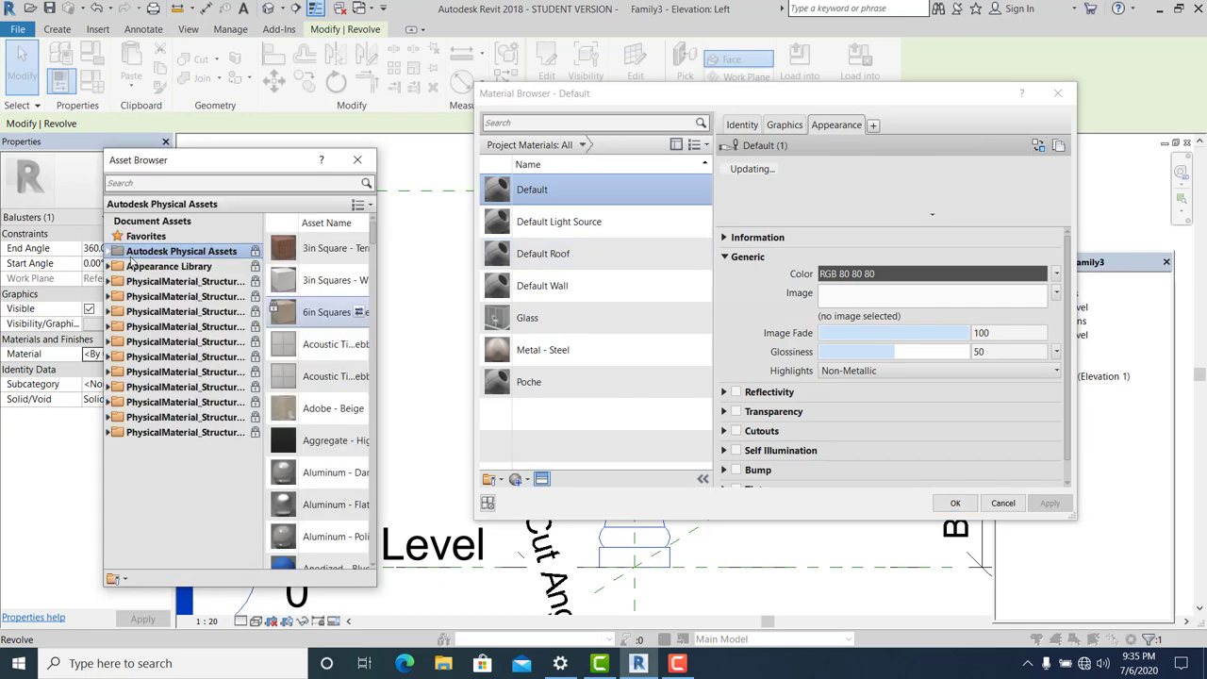
pyautogui.click(357, 162)
pyautogui.click(525, 480)
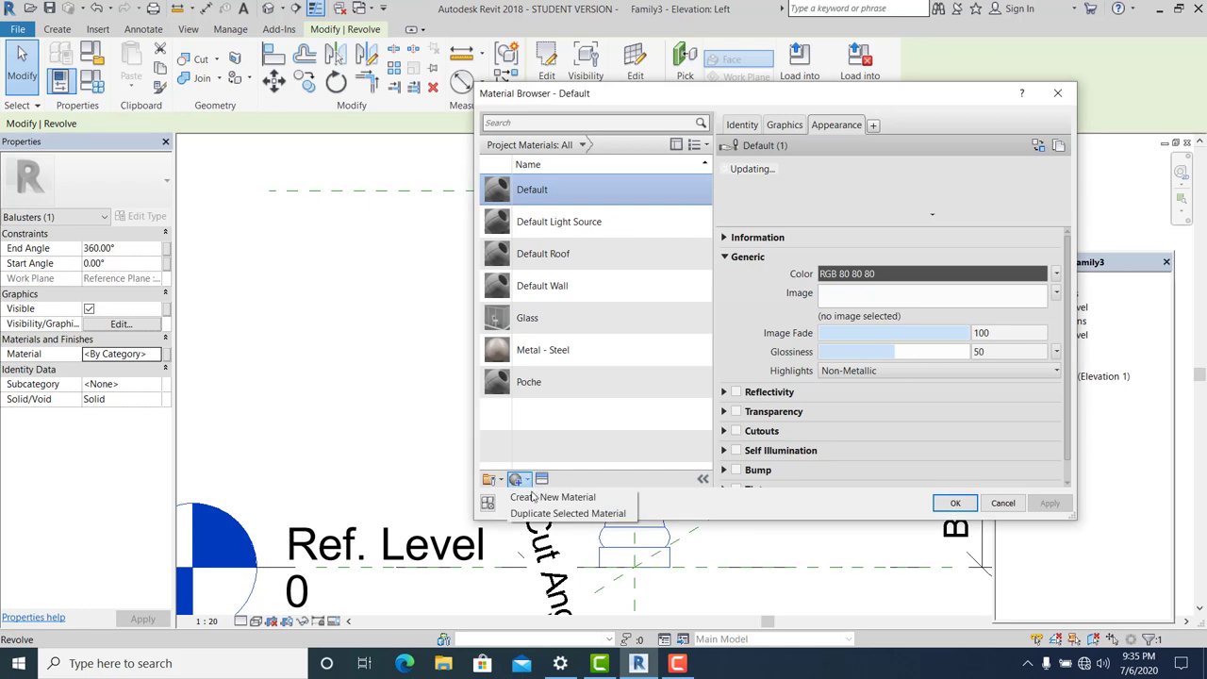
pyautogui.click(536, 497)
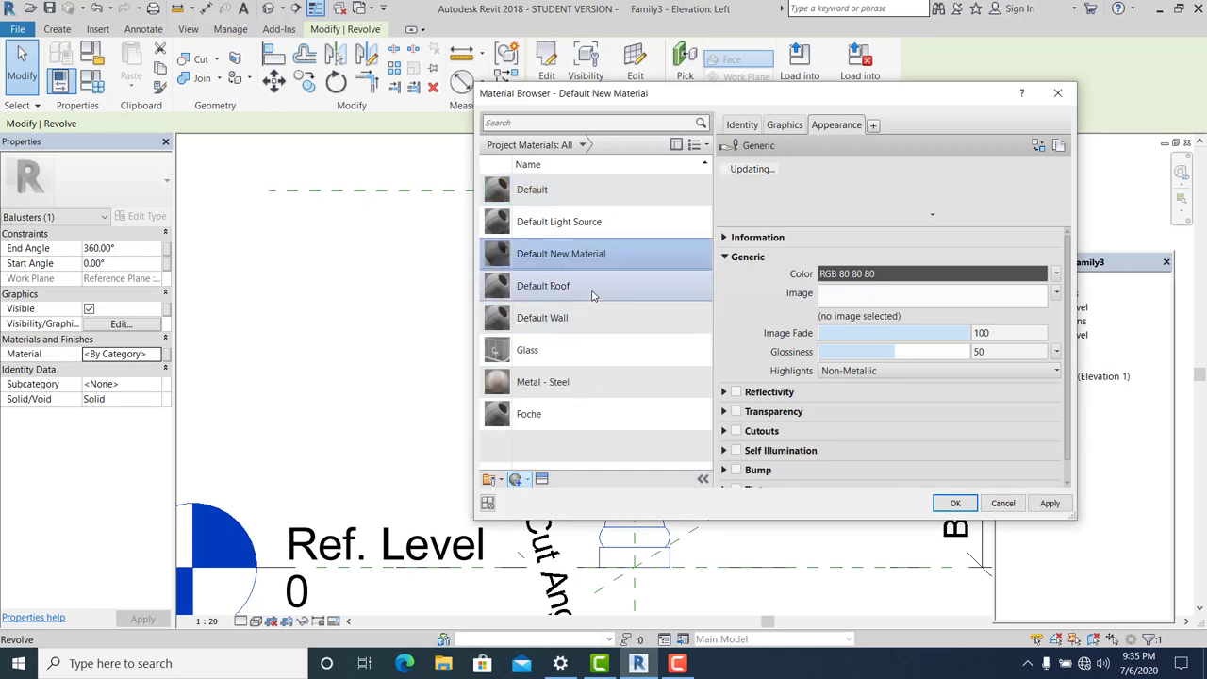
pyautogui.doubleClick(577, 261)
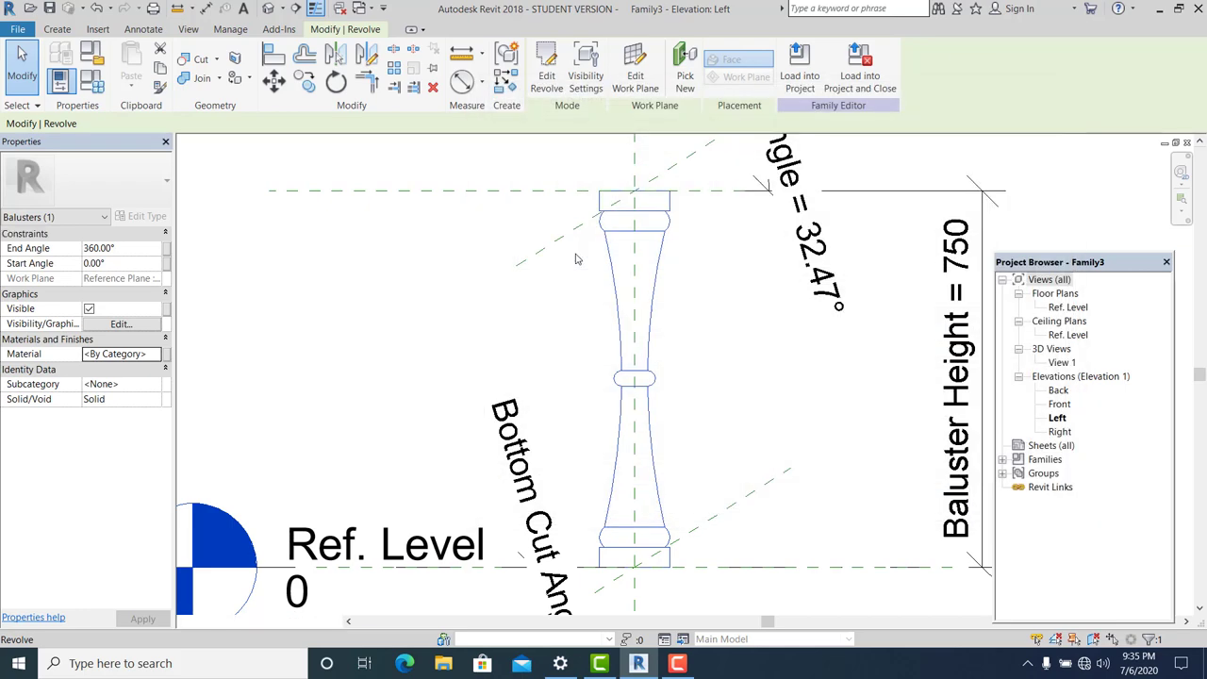
pyautogui.click(146, 357)
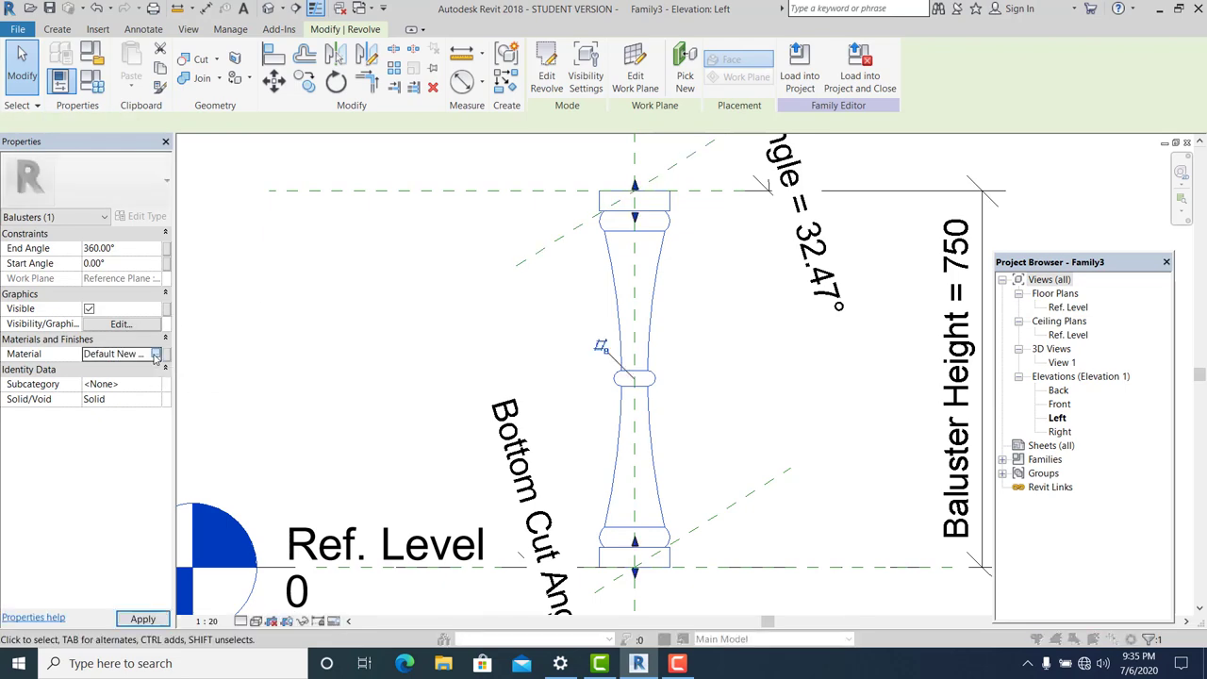
# Step: Rename the new material to 'mat'
pyautogui.click(143, 354)
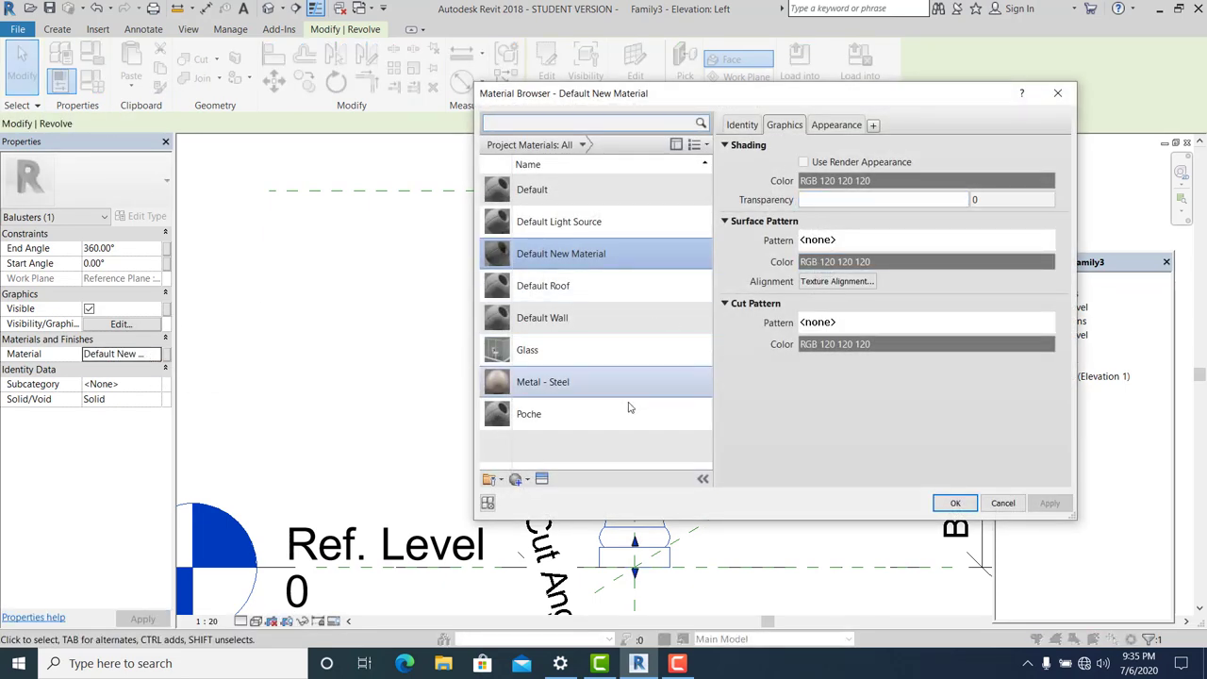
pyautogui.click(578, 260)
pyautogui.rightClick(578, 261)
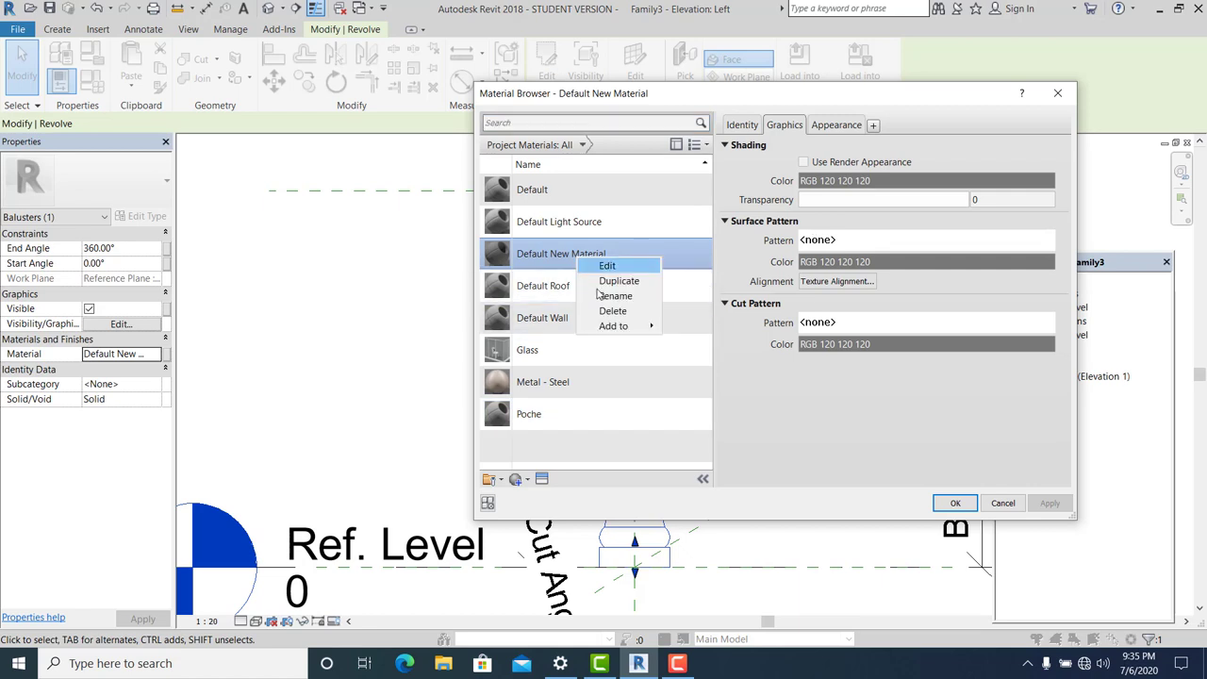
pyautogui.click(619, 298)
pyautogui.write('mat')
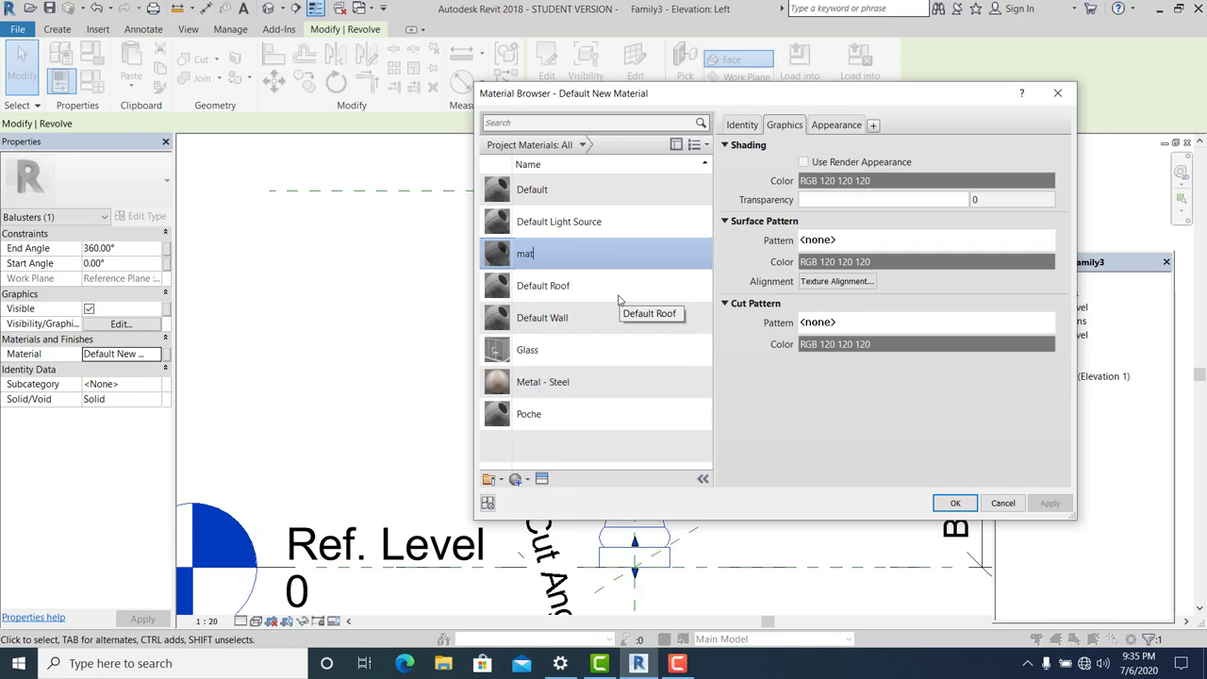
pyautogui.press('Return')
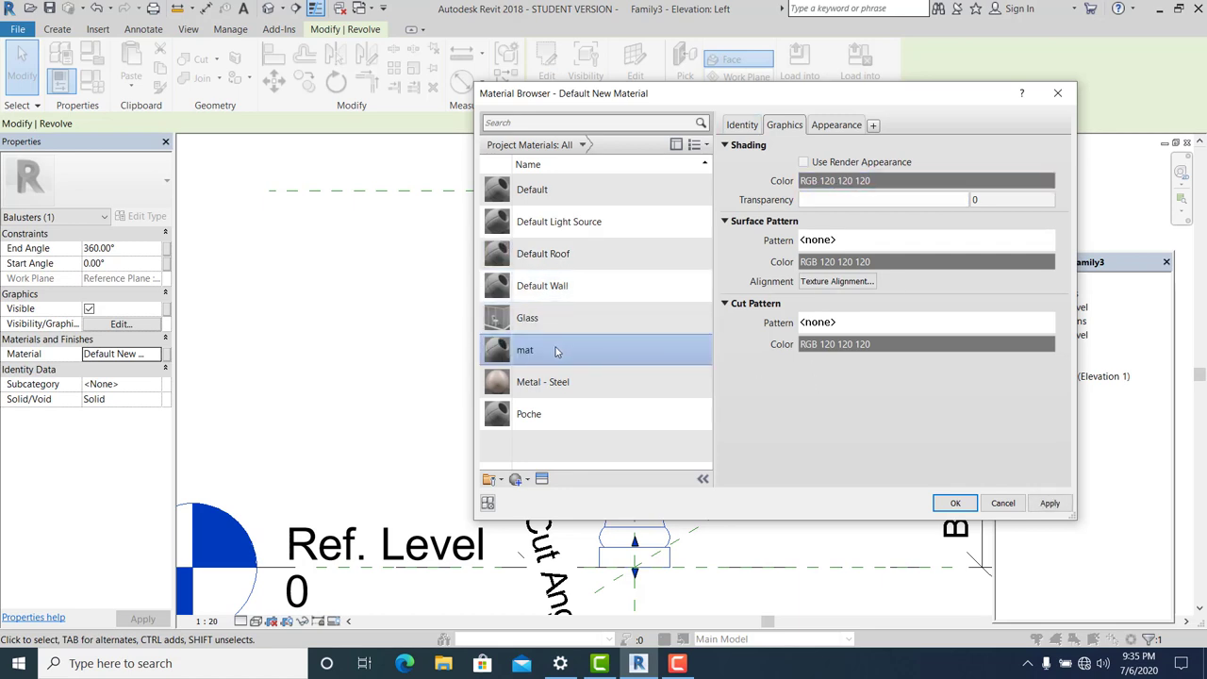
pyautogui.click(845, 127)
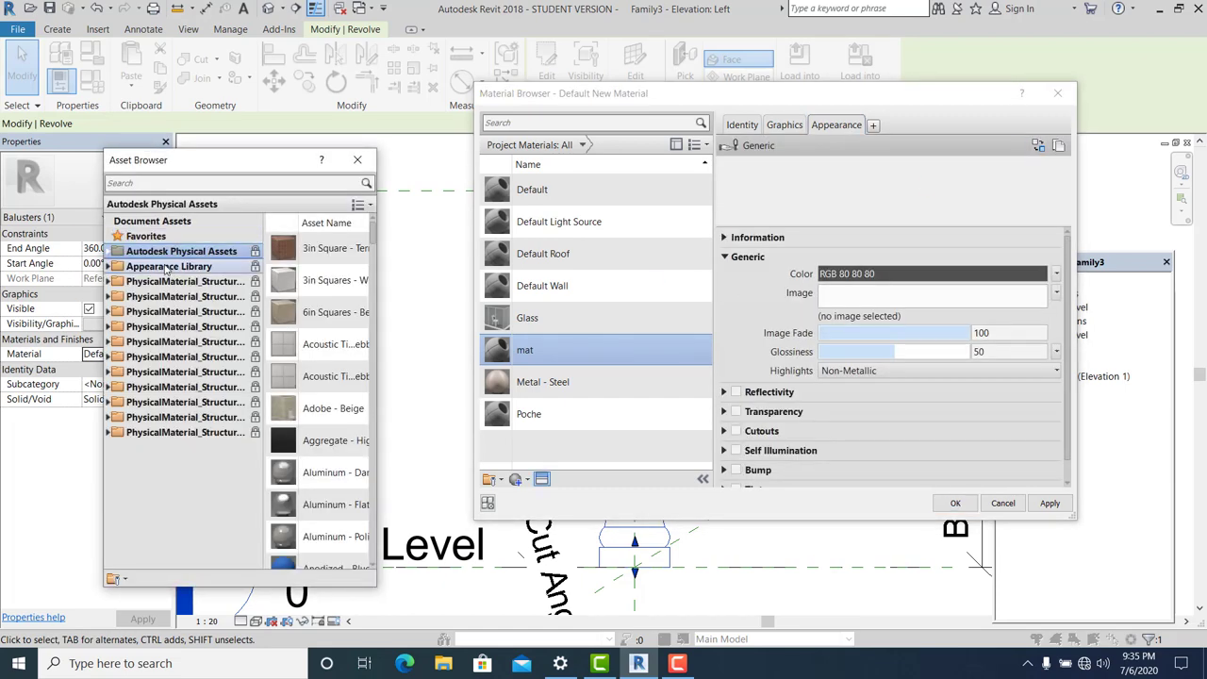
# Step: Give the mat material the Coarse Polished - White stone appearance from the Appearance Library
pyautogui.click(123, 266)
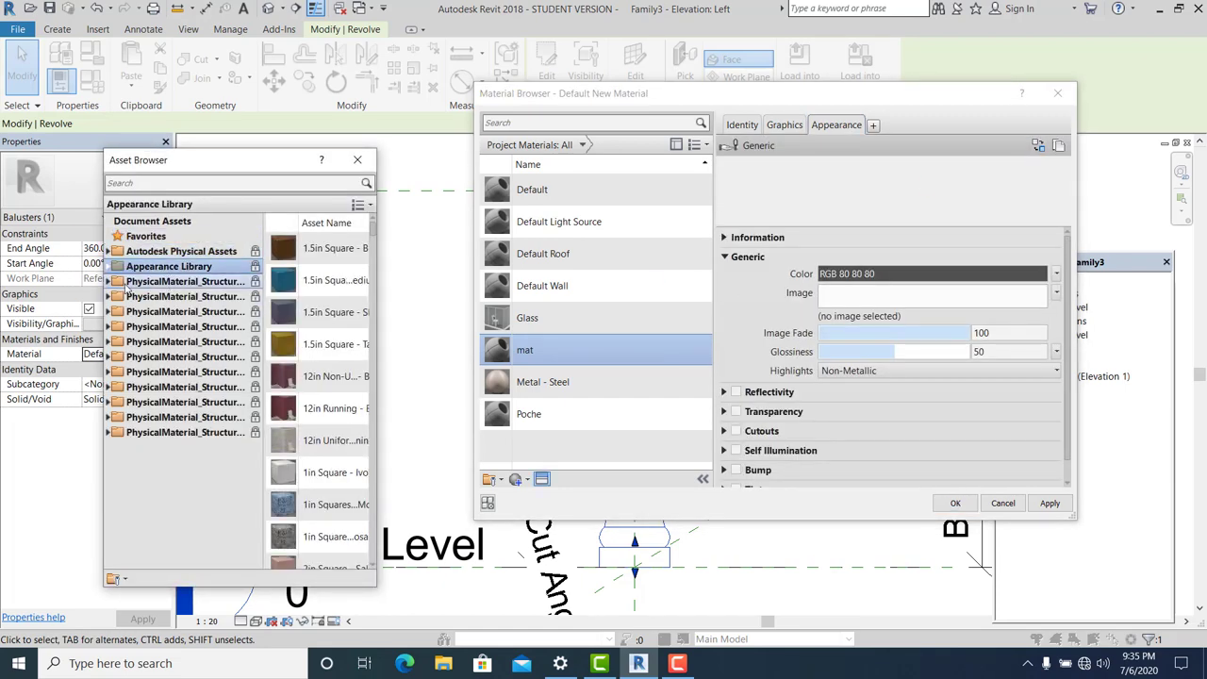
pyautogui.click(111, 267)
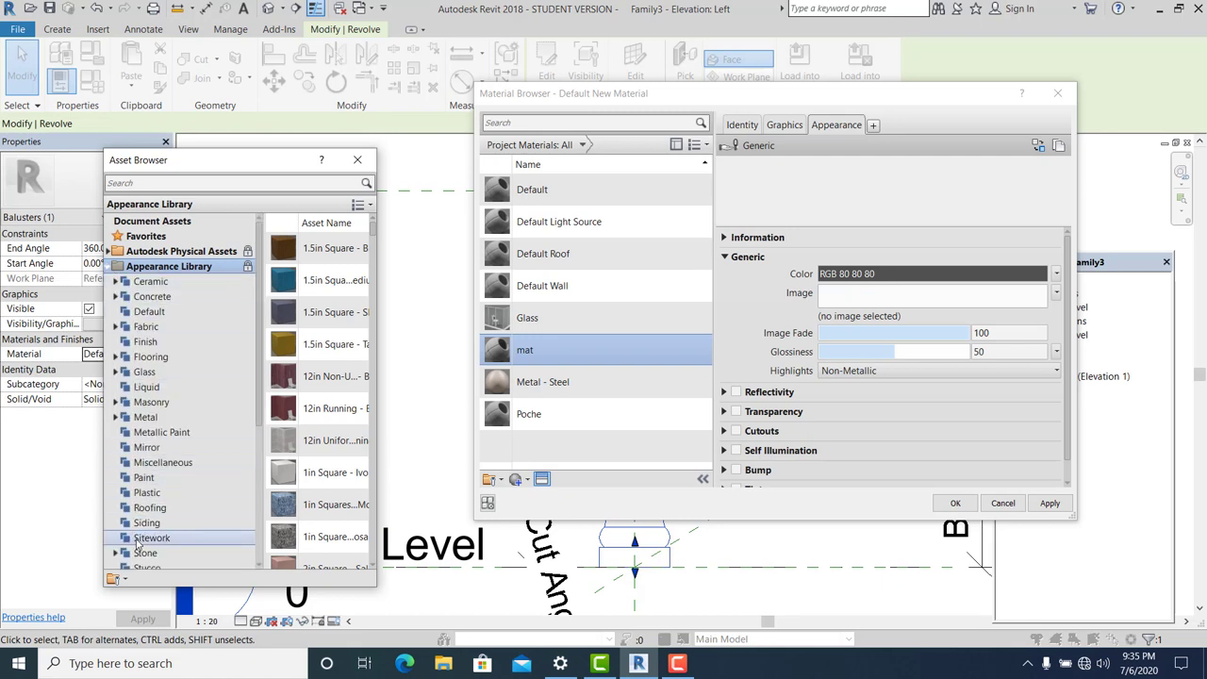
pyautogui.click(141, 553)
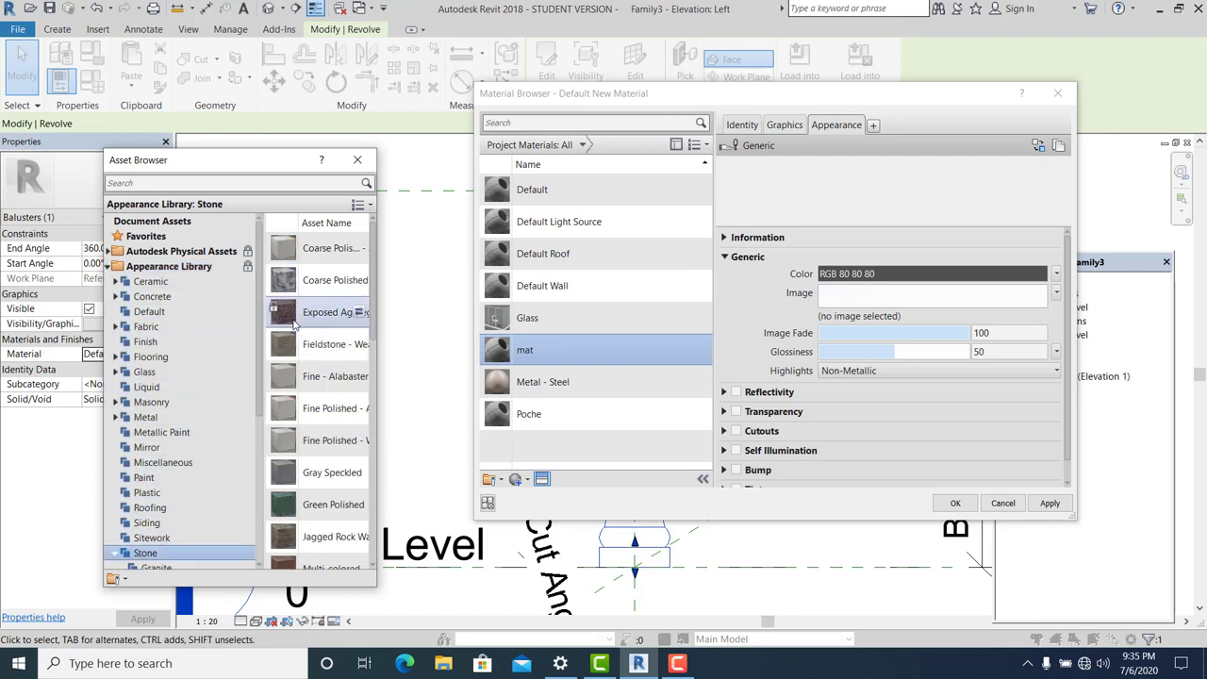
pyautogui.doubleClick(314, 285)
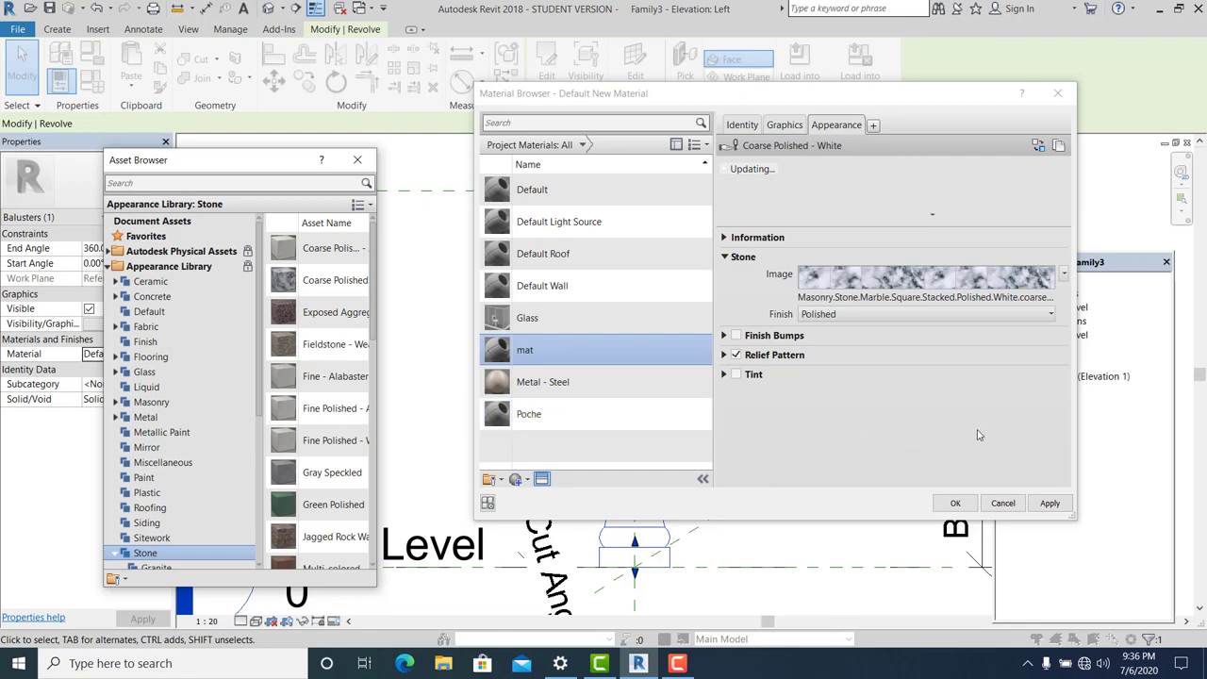
pyautogui.click(1050, 503)
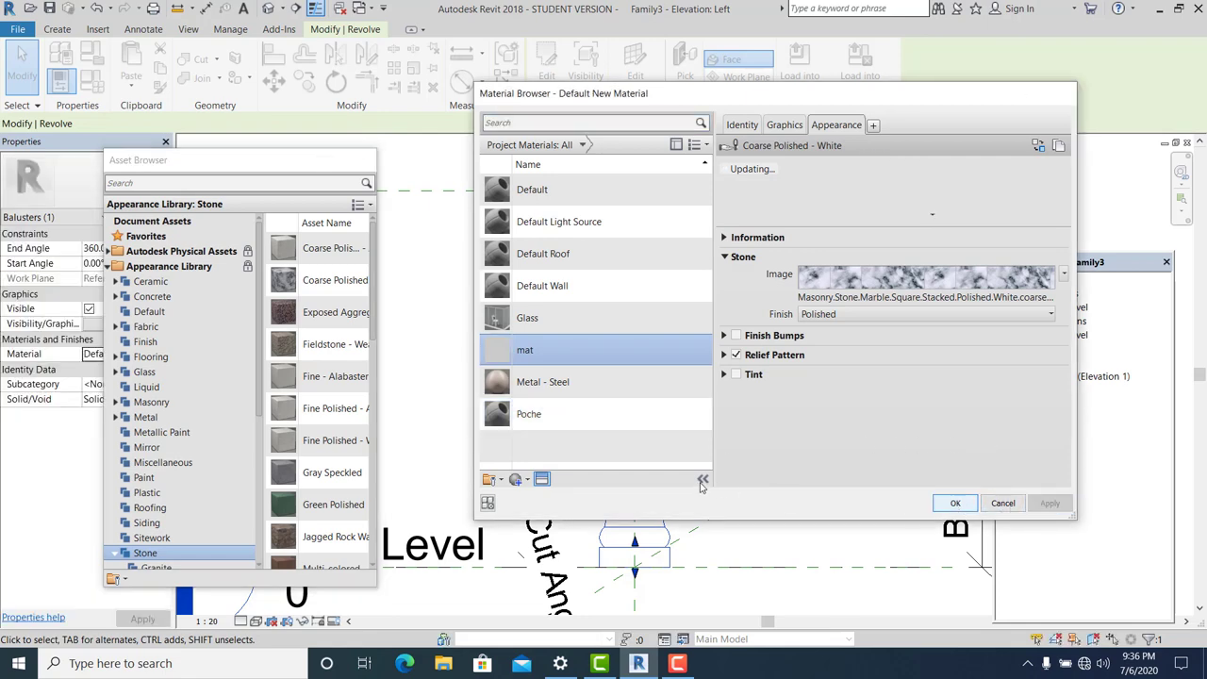
pyautogui.click(955, 503)
pyautogui.click(724, 446)
pyautogui.scroll(-1, 724, 445)
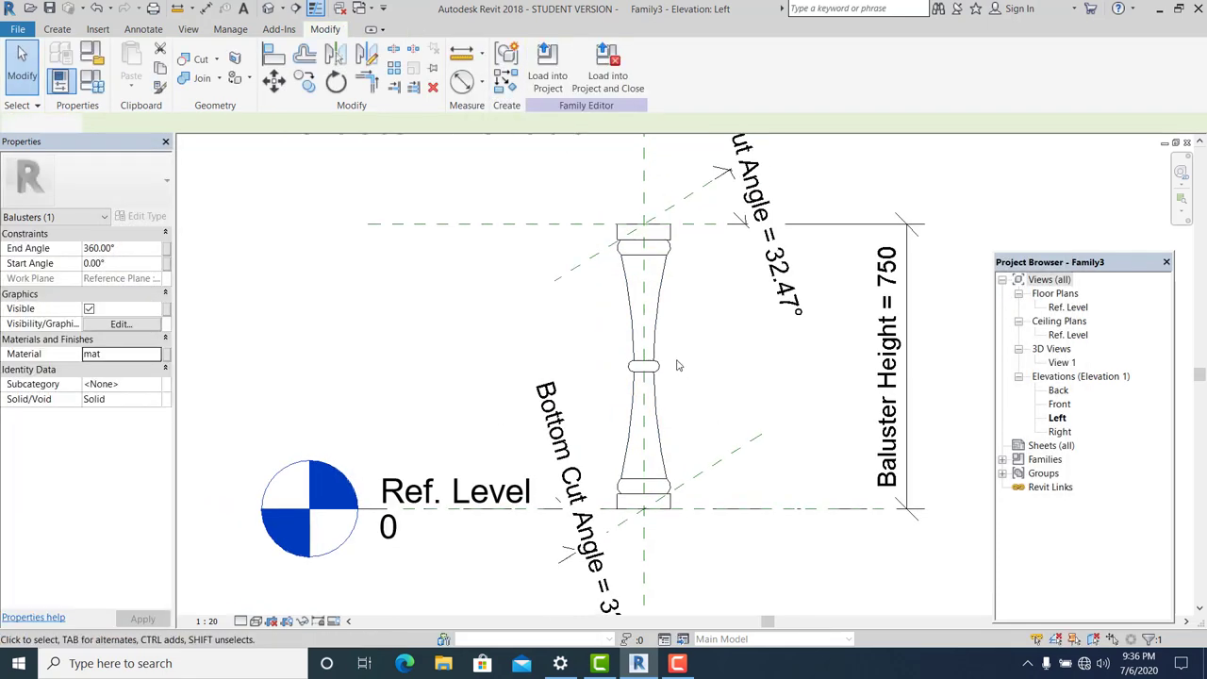
# Step: Zoom the baluster elevation out and back in to review the finished baluster
pyautogui.scroll(1, 598, 426)
pyautogui.scroll(-1, 598, 425)
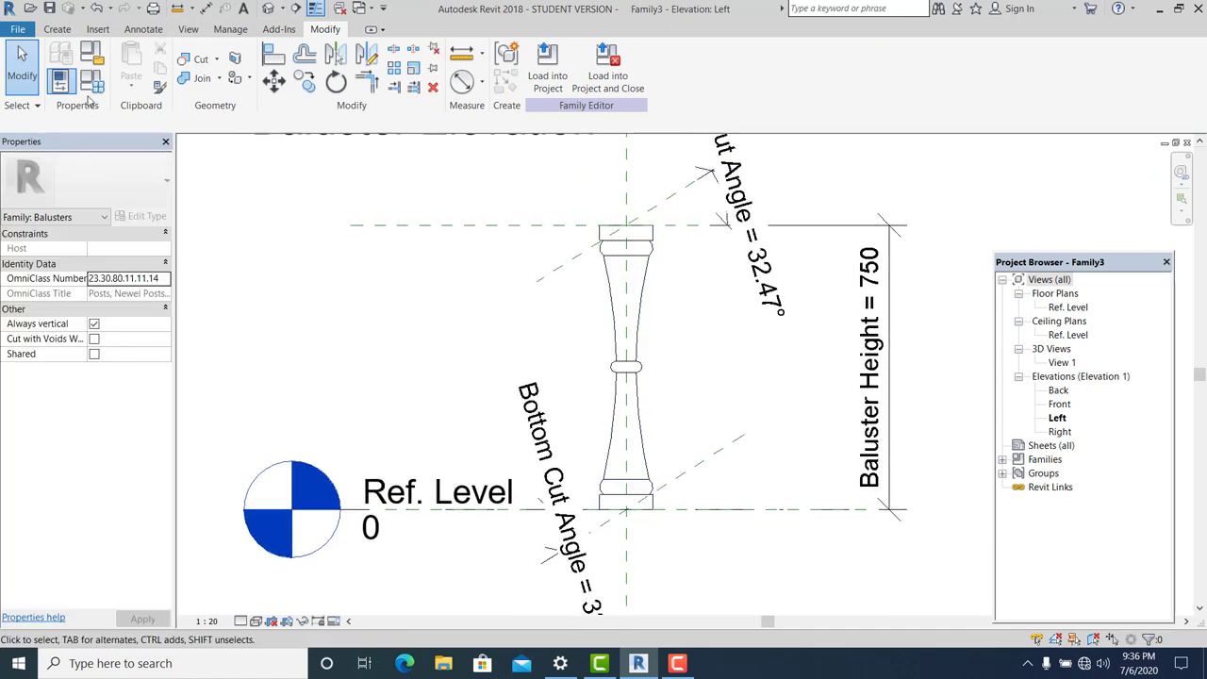
pyautogui.scroll(1, 658, 371)
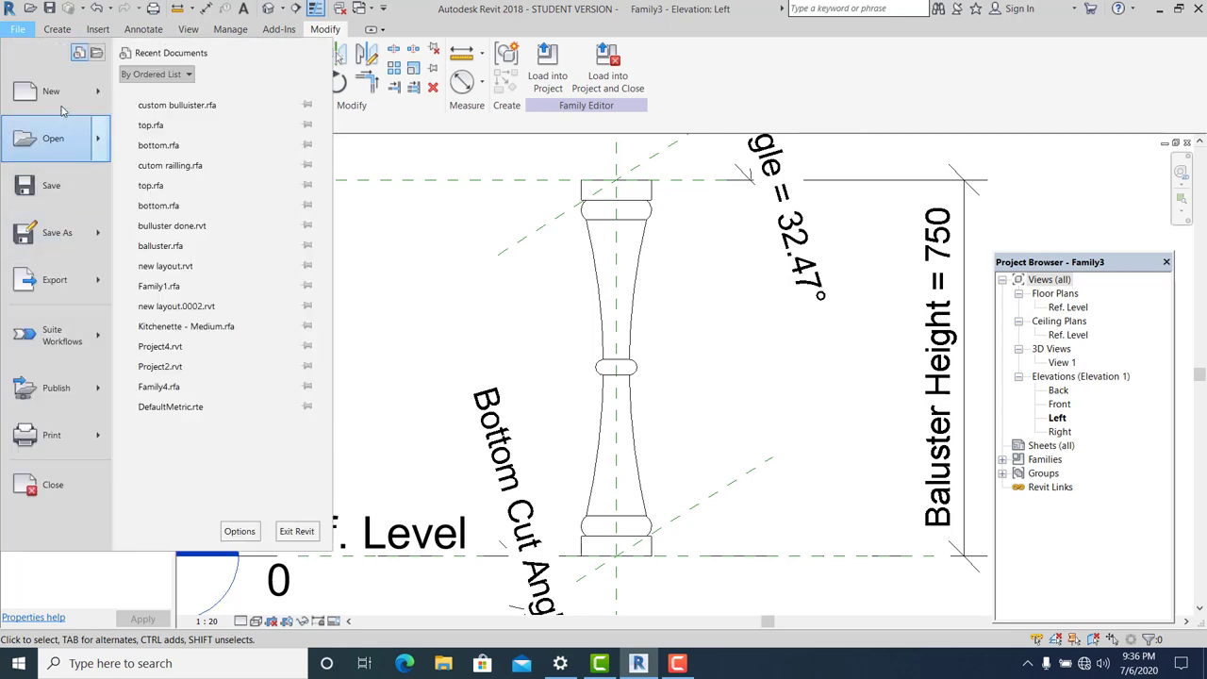
# Step: Create a new family from the English Metric Profile-Rail.rft template
pyautogui.click(728, 303)
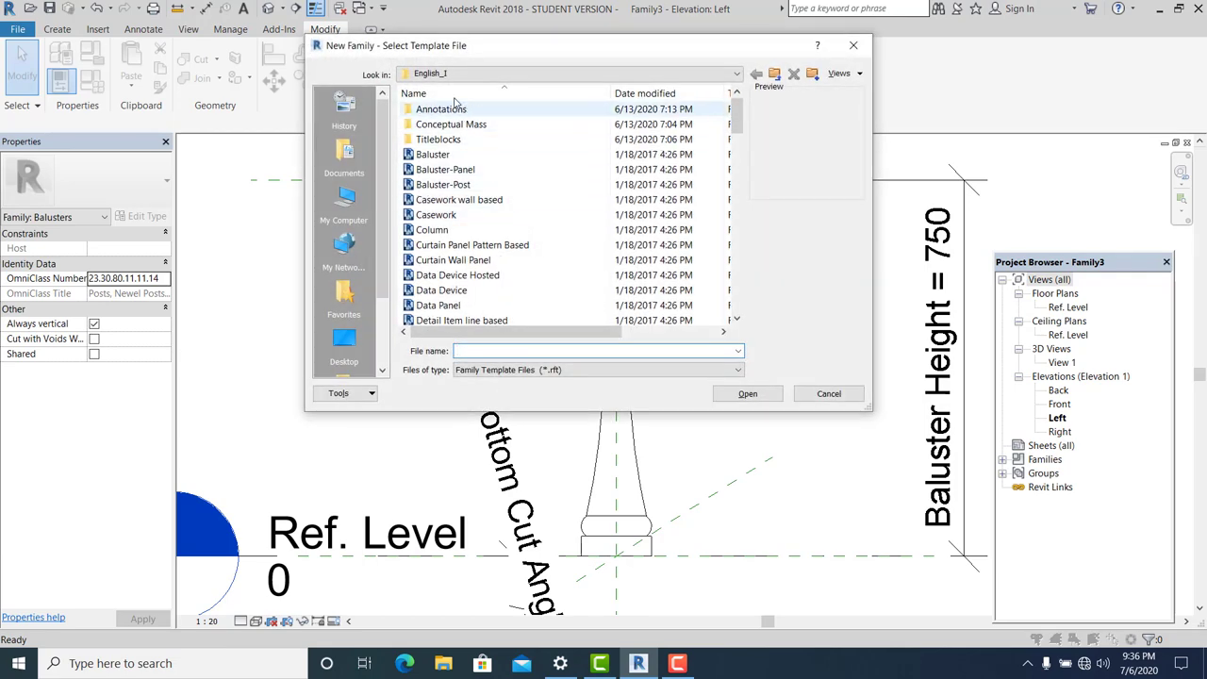
pyautogui.click(453, 82)
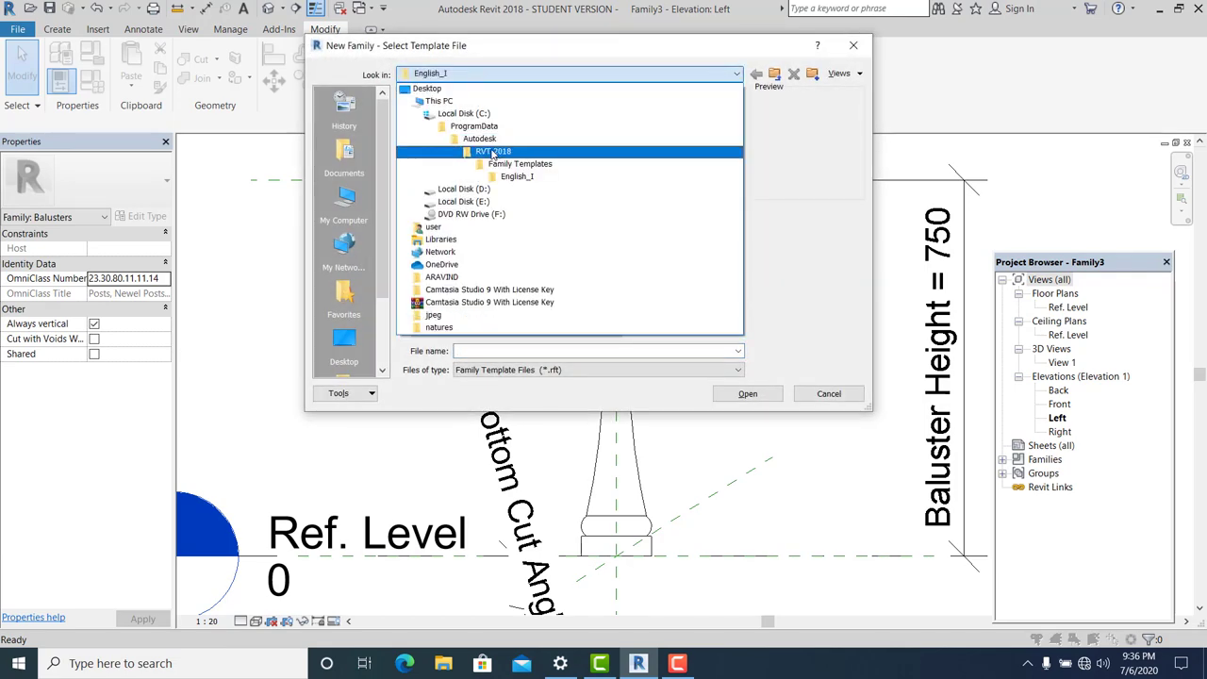
pyautogui.click(497, 156)
pyautogui.doubleClick(439, 139)
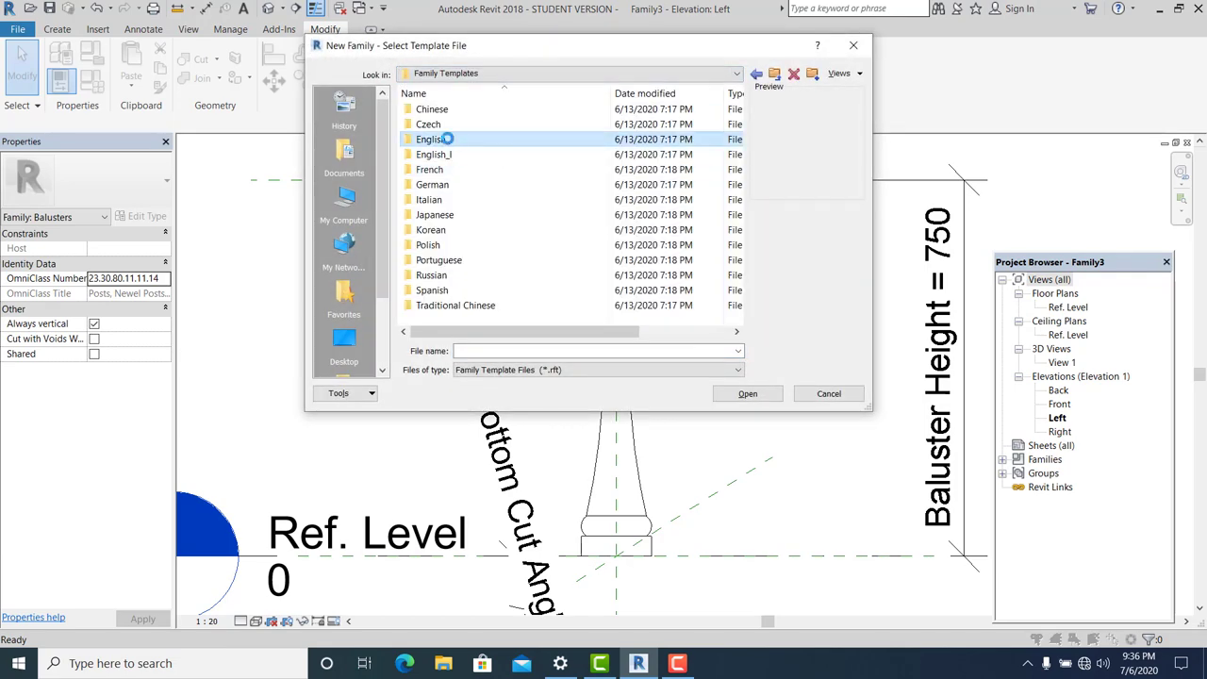
pyautogui.moveTo(736, 118)
pyautogui.mouseDown()
pyautogui.moveTo(741, 300)
pyautogui.moveTo(741, 242)
pyautogui.mouseUp()
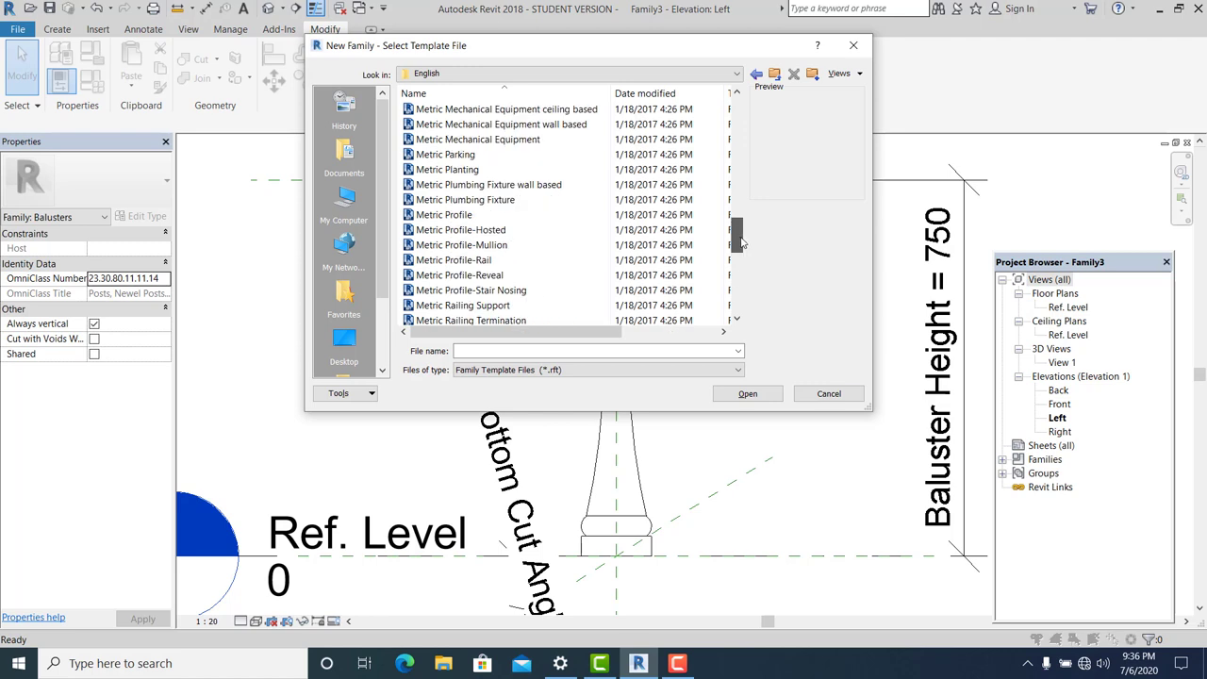
pyautogui.click(463, 263)
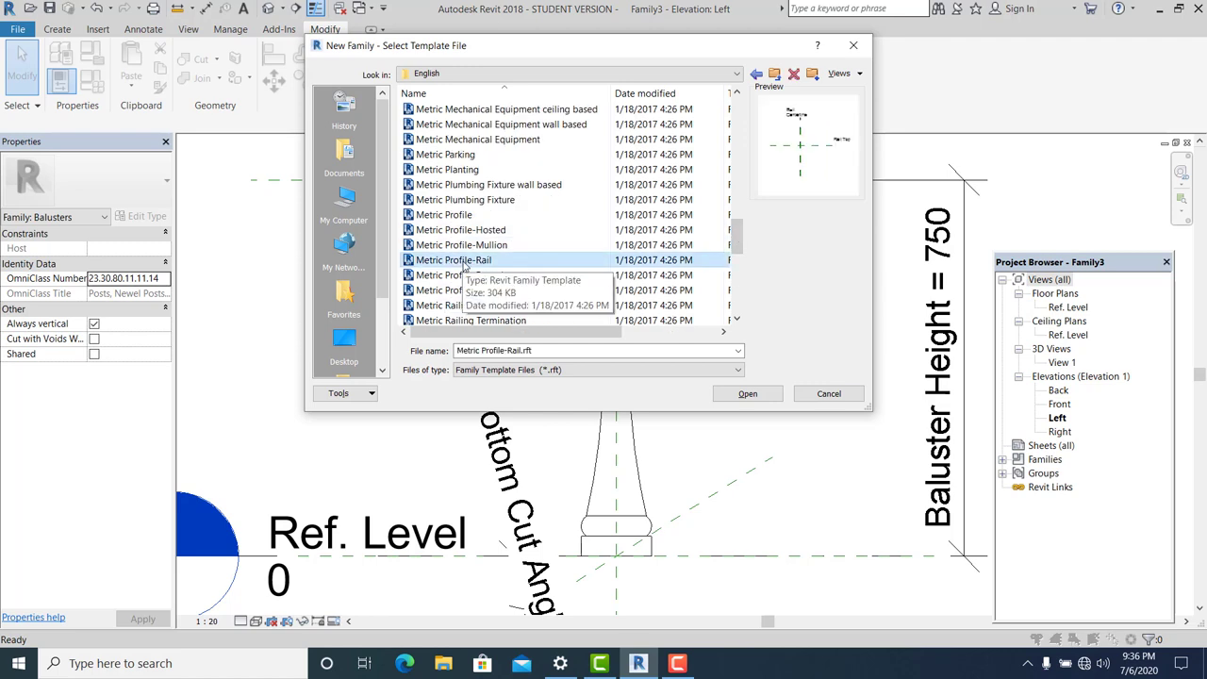
pyautogui.click(747, 394)
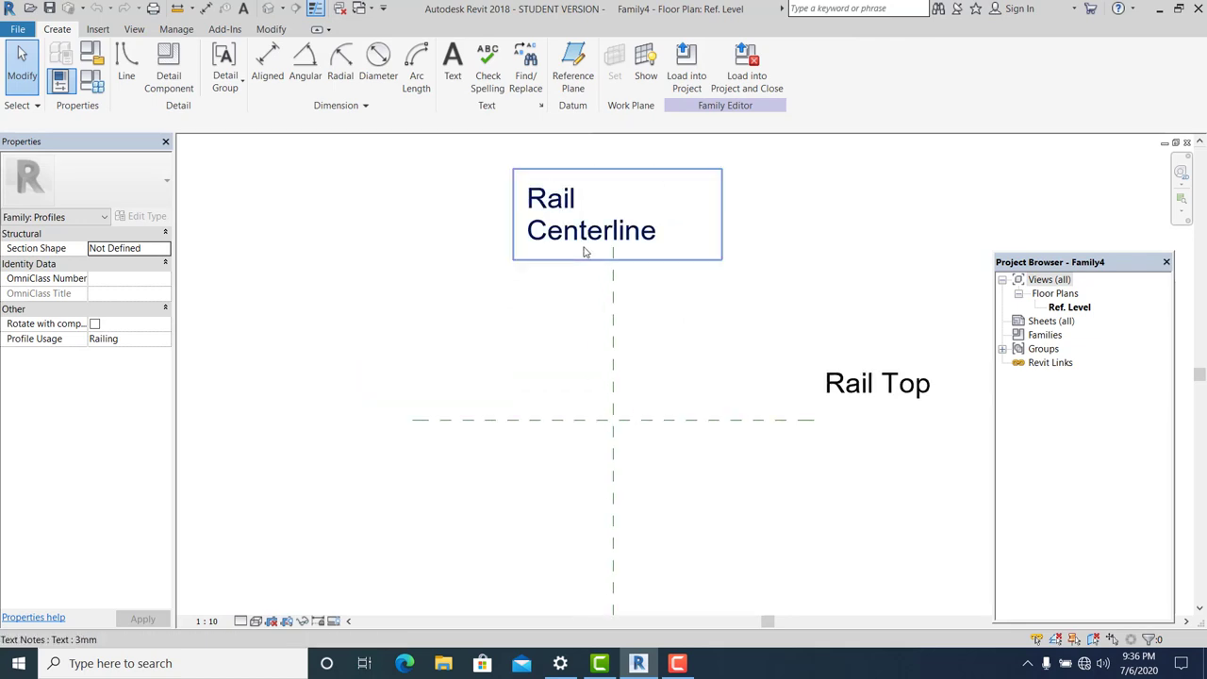
# Step: Sketch a rectangle starting at the Rail Top and Rail Centerline intersection
pyautogui.scroll(1, 577, 382)
pyautogui.scroll(1, 628, 401)
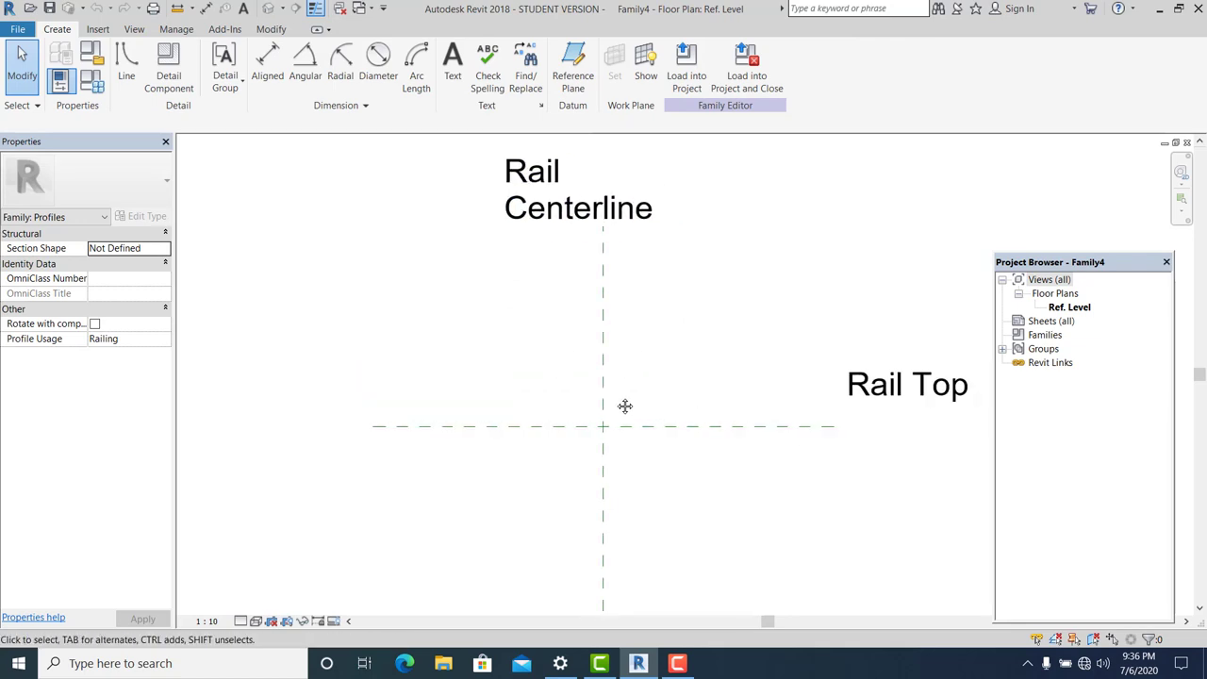
pyautogui.moveTo(639, 375); pyautogui.dragTo(634, 395, button='middle')
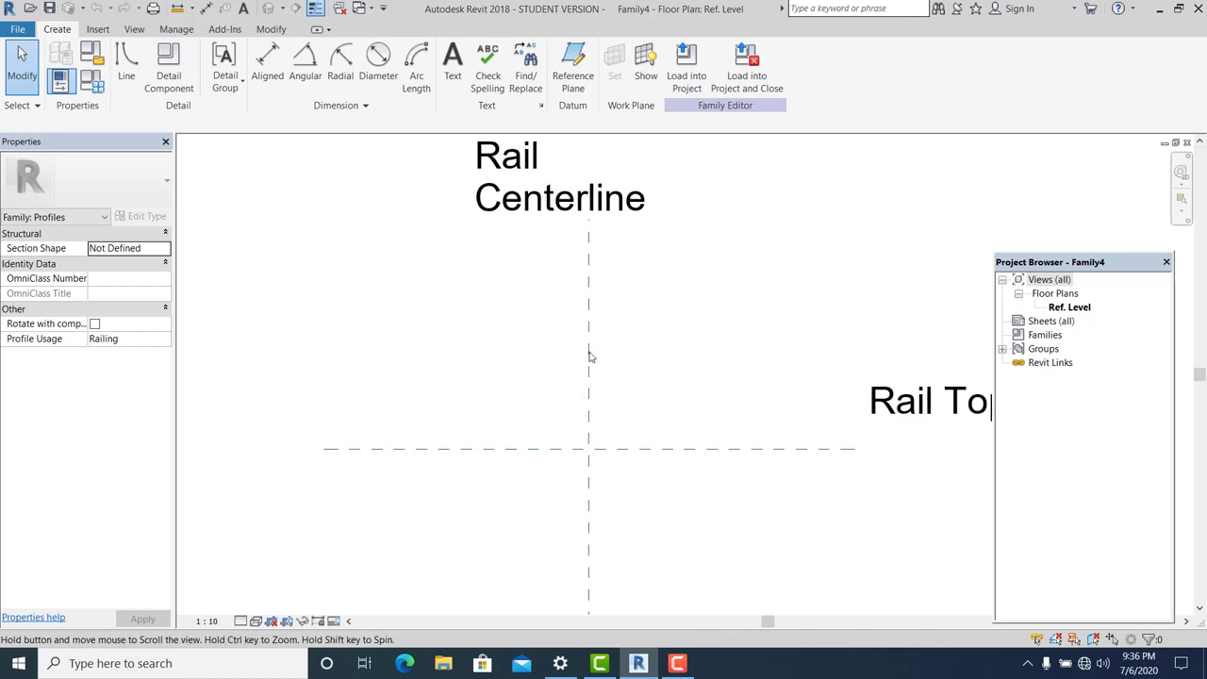
pyautogui.click(127, 66)
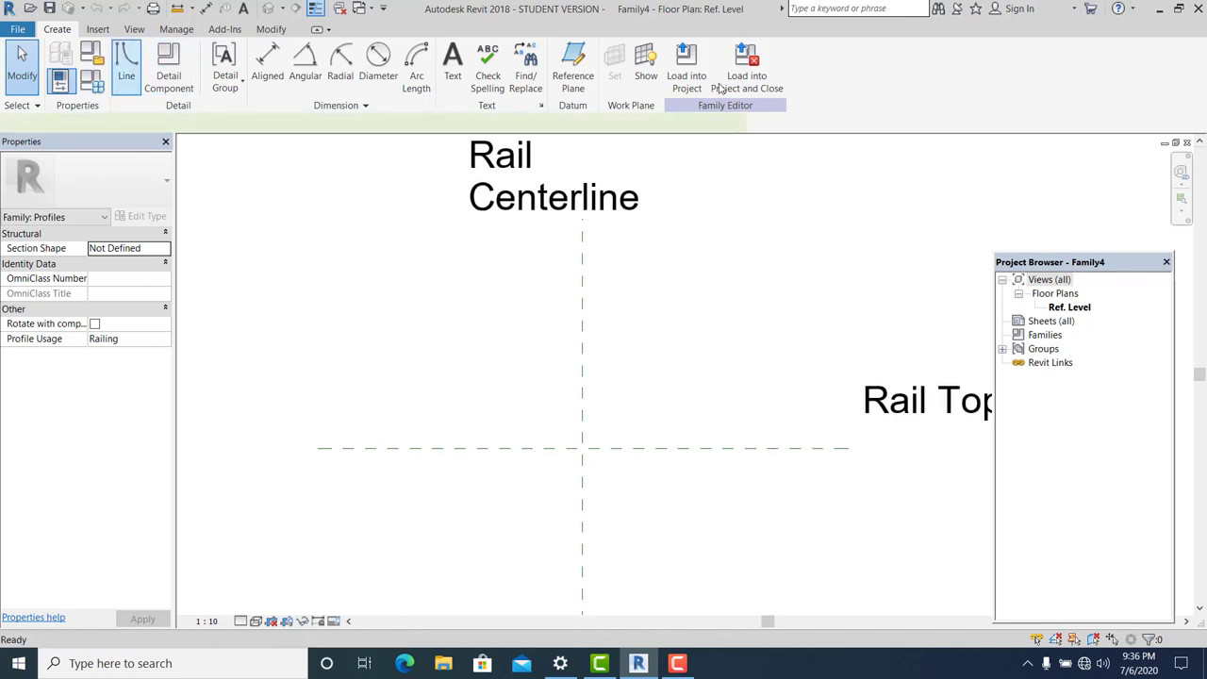
pyautogui.click(556, 52)
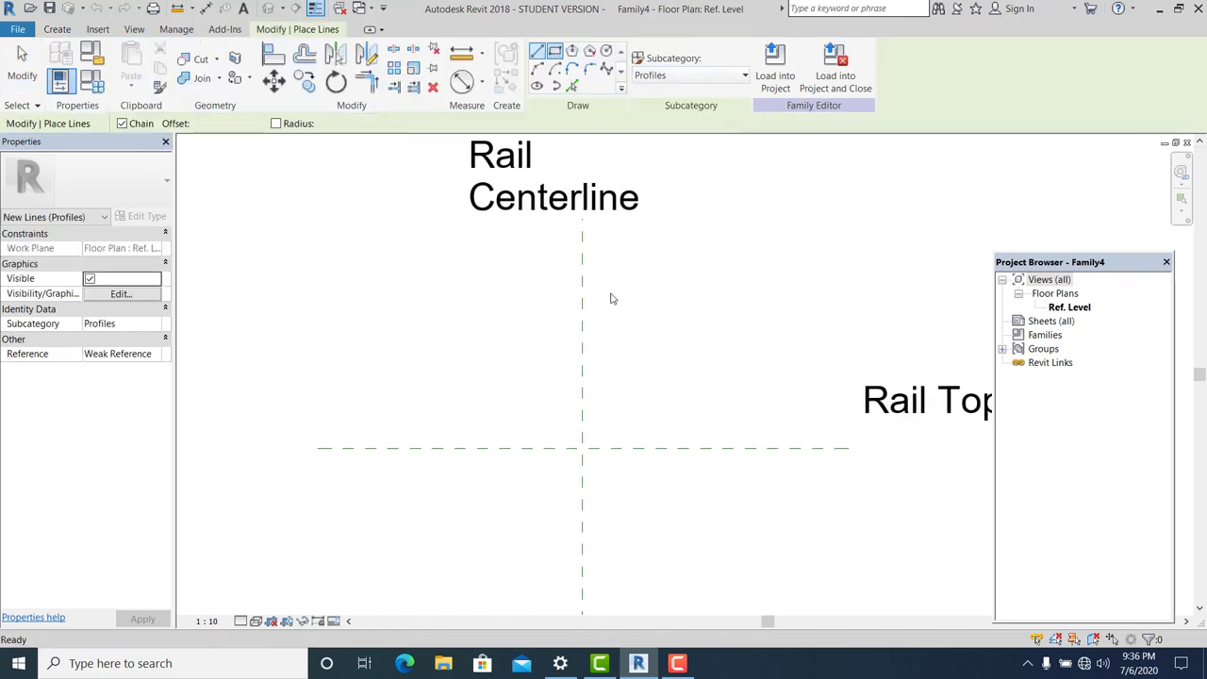
pyautogui.click(512, 448)
pyautogui.click(654, 387)
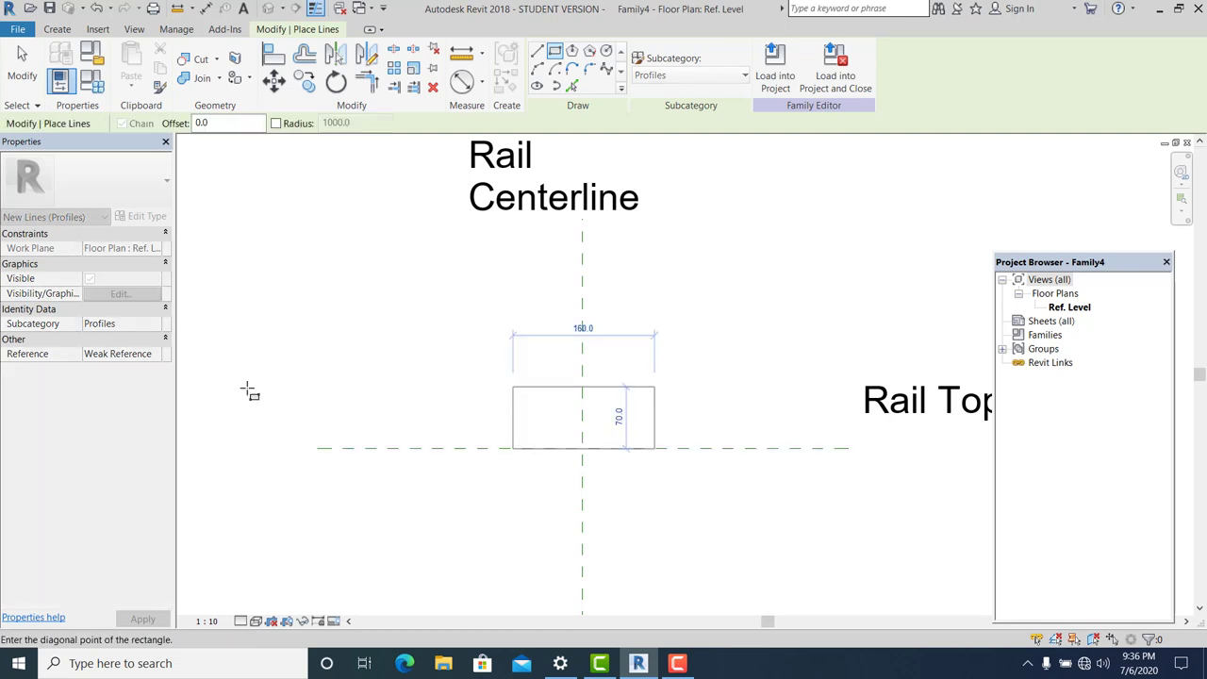
pyautogui.press('Escape')
pyautogui.press('Escape')
# Step: Change the rectangle's height from 70 to 60
pyautogui.scroll(2, 532, 477)
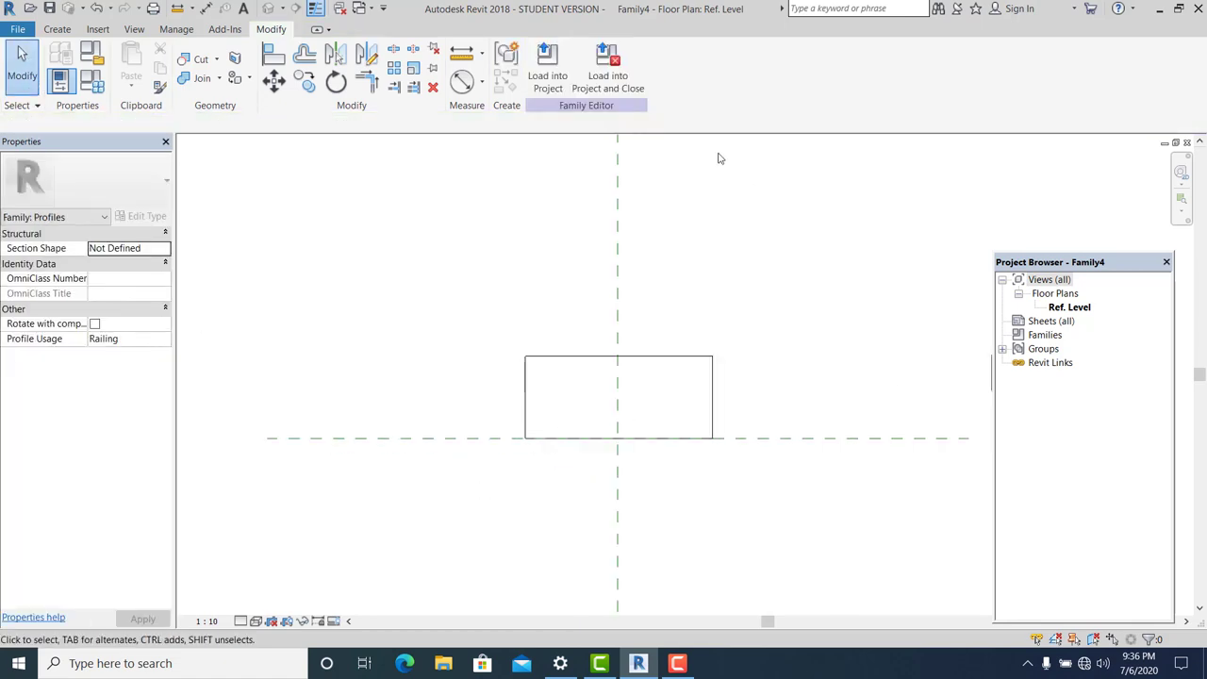
pyautogui.scroll(-2, 726, 453)
pyautogui.scroll(2, 676, 413)
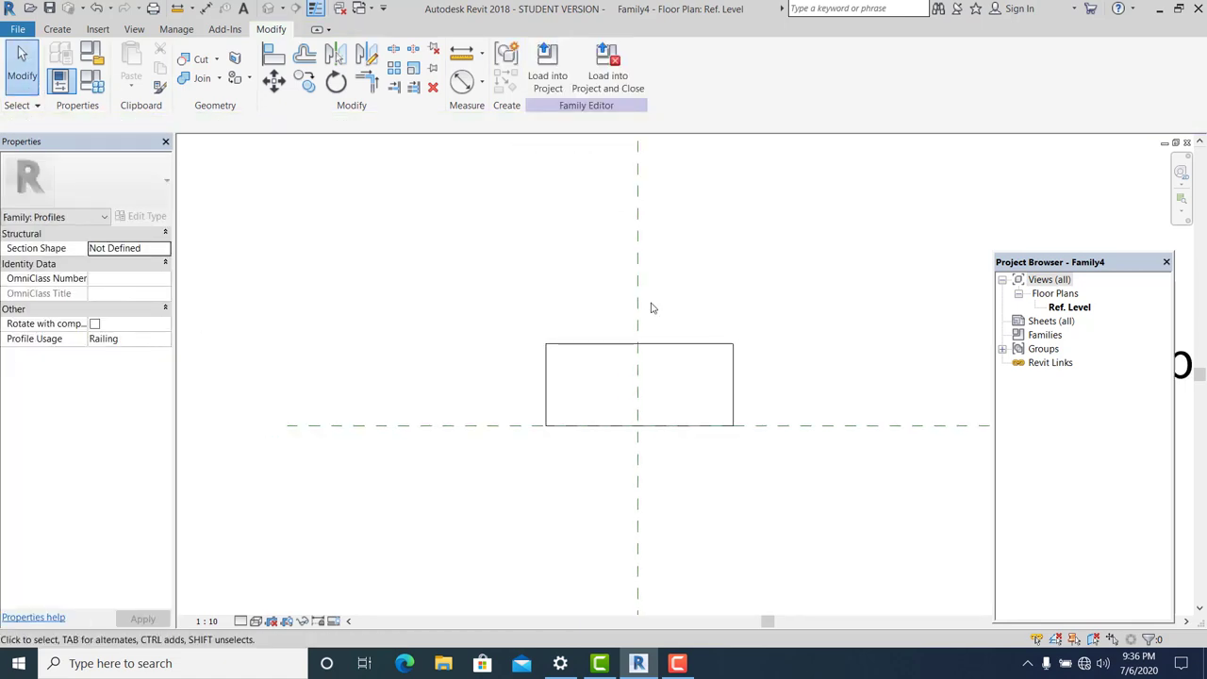
pyautogui.scroll(1, 638, 389)
pyautogui.click(684, 320)
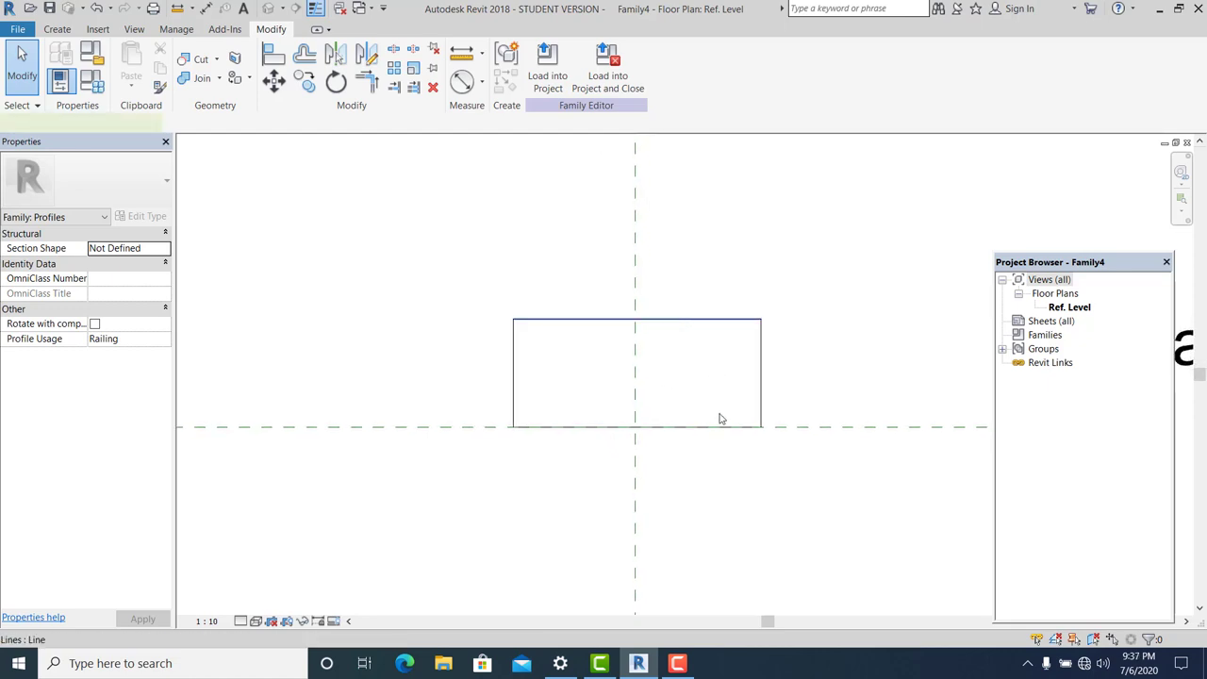
pyautogui.click(788, 374)
pyautogui.write('60')
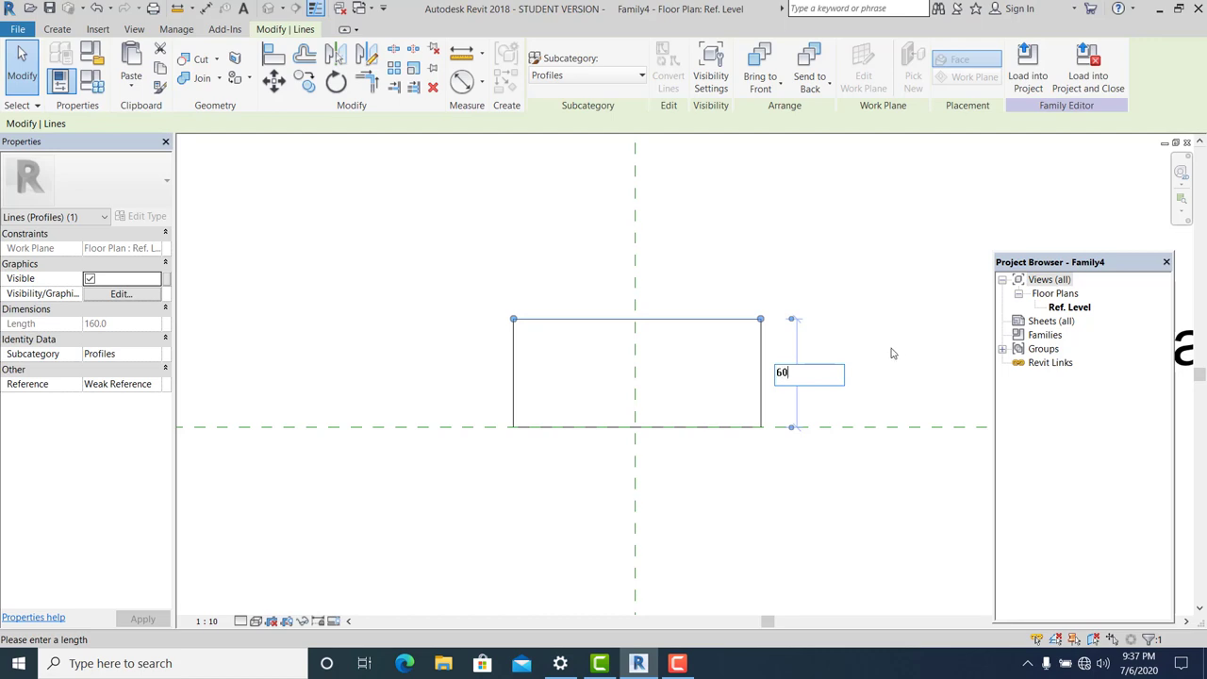
pyautogui.press('Return')
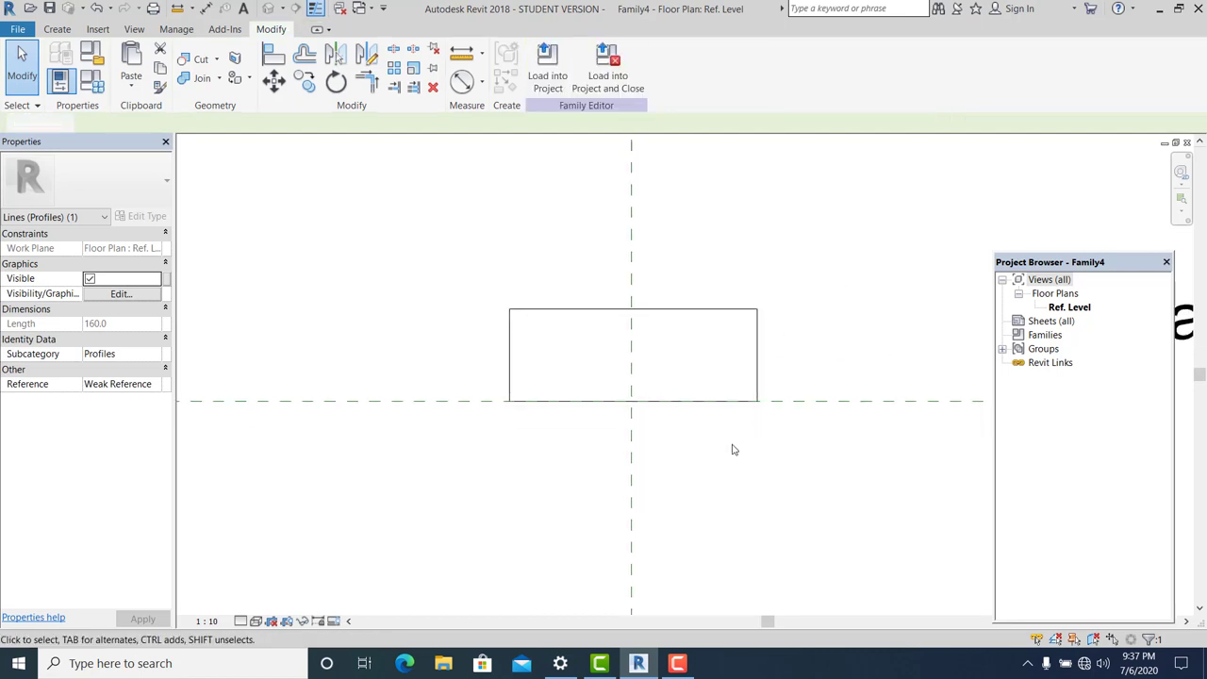
pyautogui.click(730, 447)
# Step: Change the rectangle's width from 160 to 250 and window-select all four edges
pyautogui.click(668, 314)
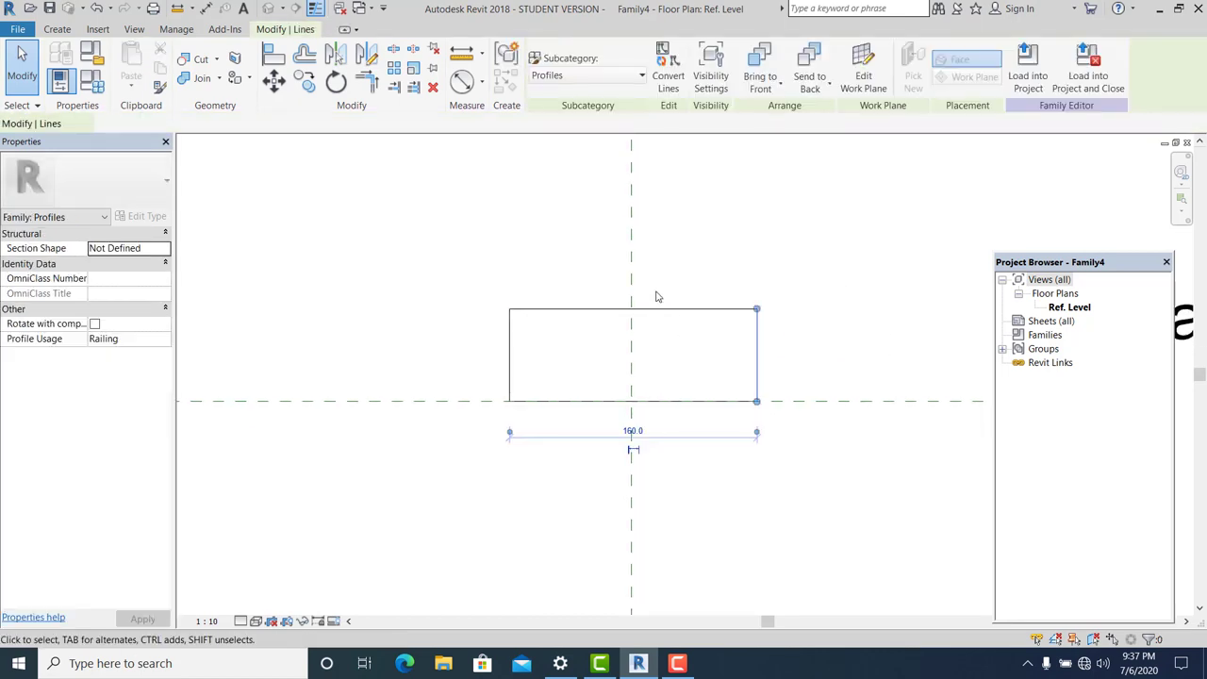
pyautogui.click(632, 432)
pyautogui.write('250')
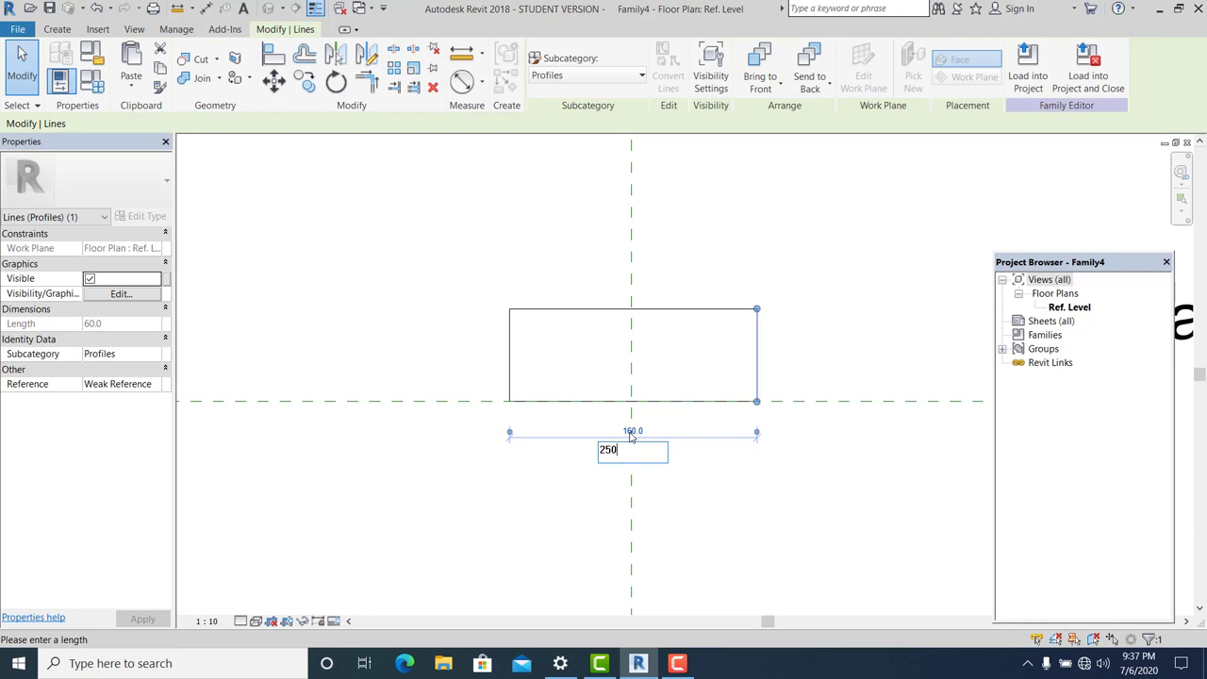
pyautogui.press('Return')
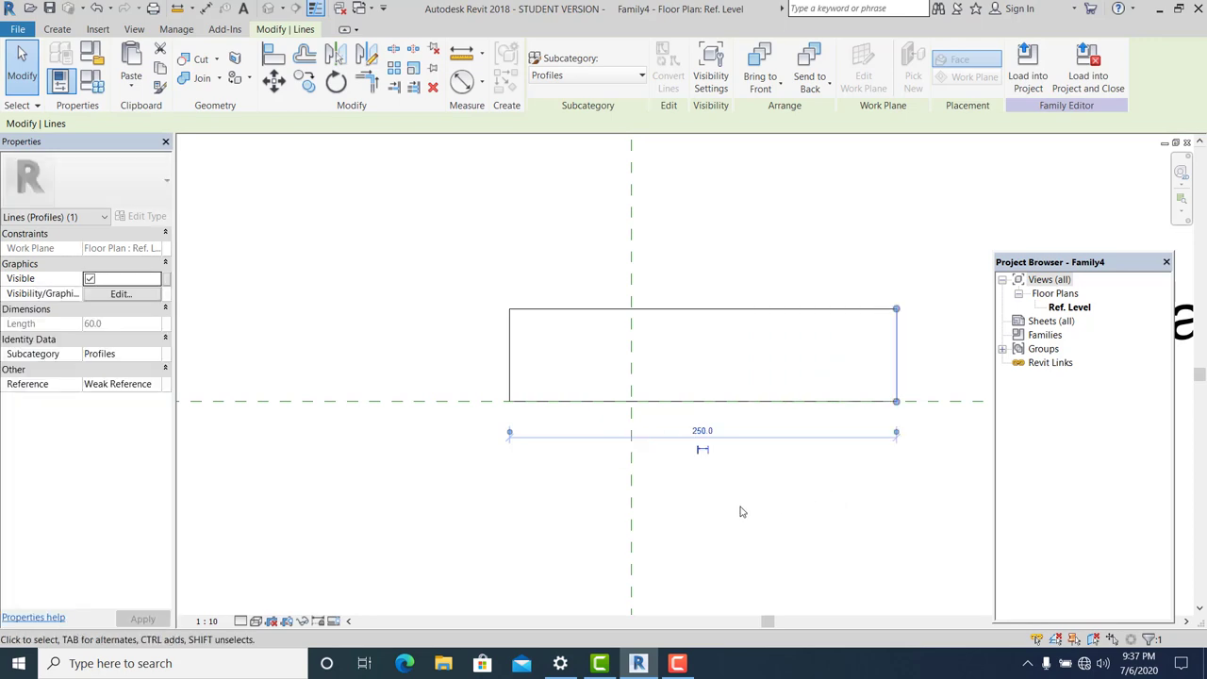
pyautogui.press('Escape')
pyautogui.scroll(-3, 639, 444)
pyautogui.moveTo(472, 302); pyautogui.dragTo(836, 466)
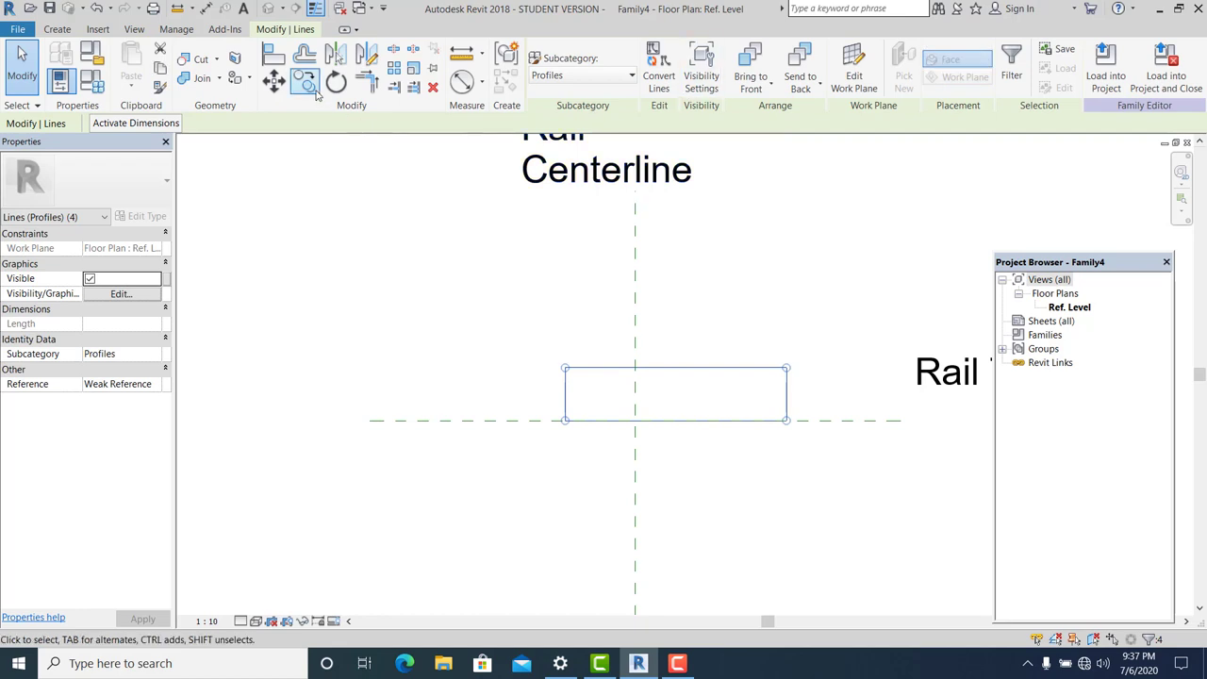
pyautogui.click(273, 80)
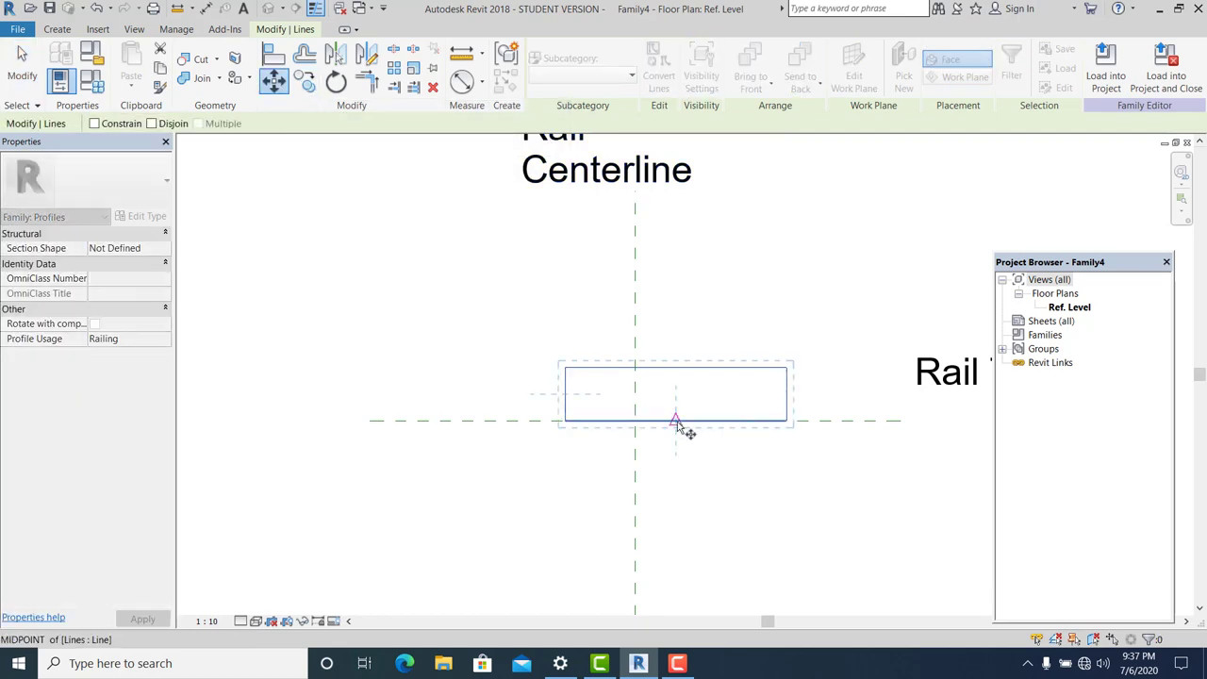
pyautogui.click(675, 421)
pyautogui.click(633, 419)
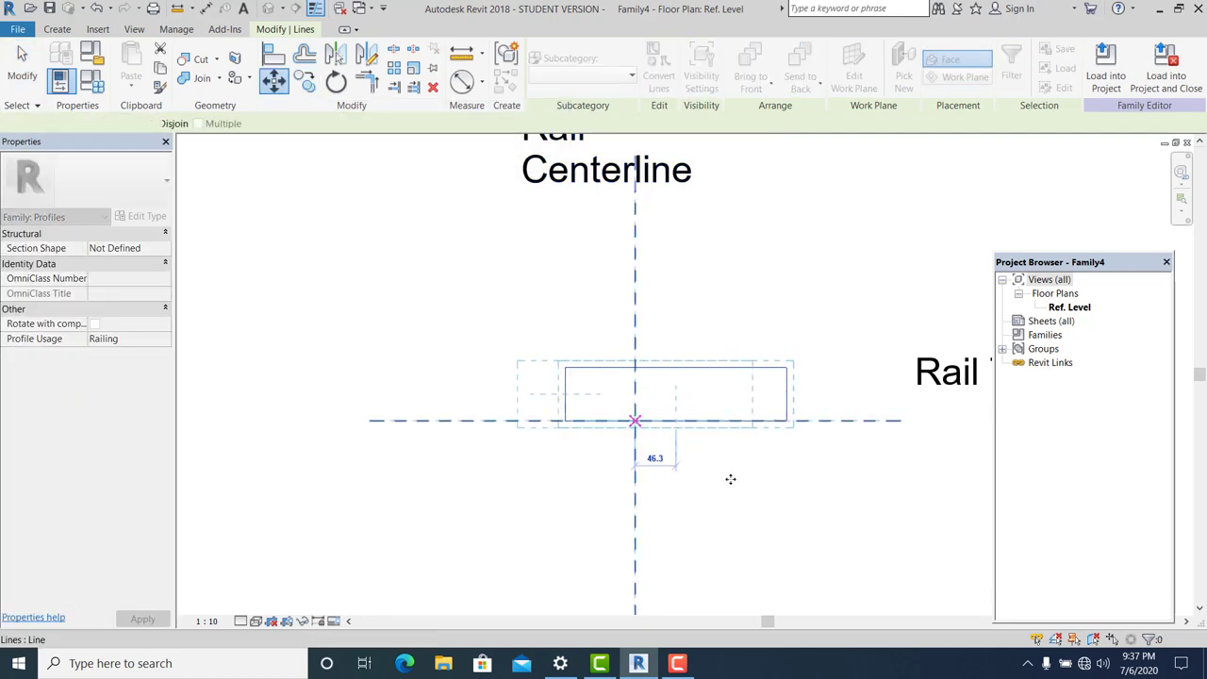
pyautogui.scroll(-1, 726, 481)
pyautogui.press('Escape')
pyautogui.scroll(1, 609, 405)
pyautogui.scroll(2, 698, 424)
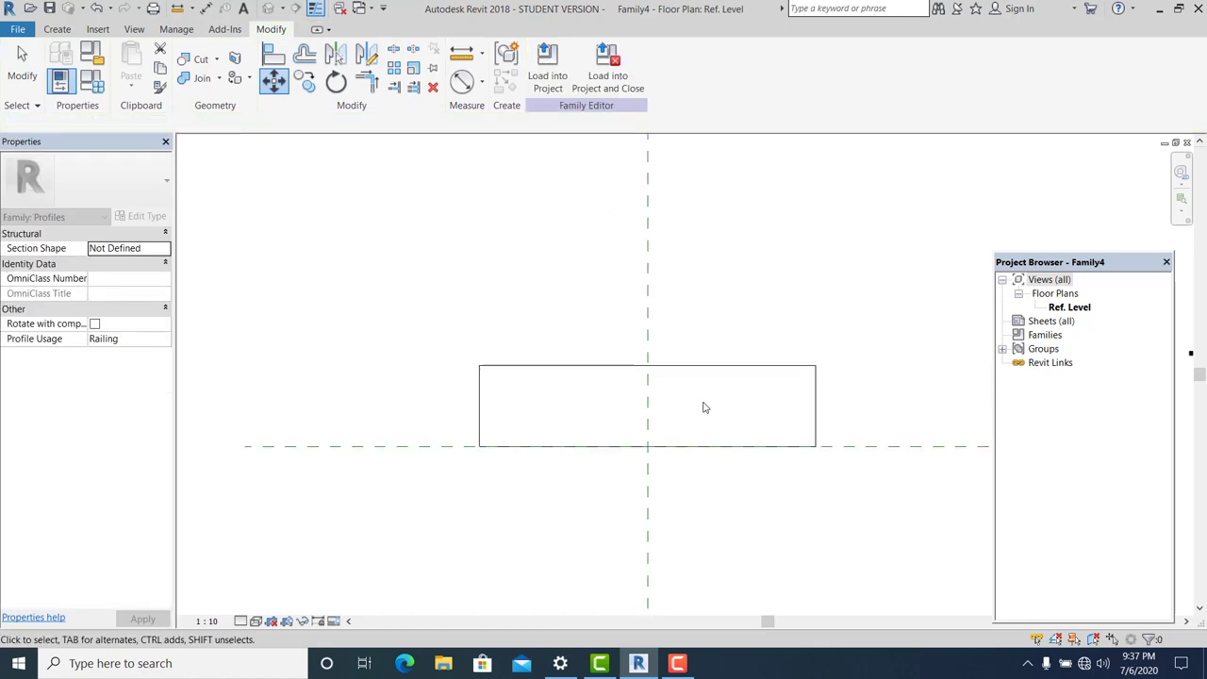
pyautogui.scroll(-1, 783, 399)
pyautogui.scroll(1, 779, 409)
pyautogui.moveTo(779, 410)
pyautogui.mouseDown(button='middle')
pyautogui.moveTo(742, 380)
pyautogui.moveTo(731, 399)
pyautogui.mouseUp(button='middle')
pyautogui.scroll(-1, 742, 380)
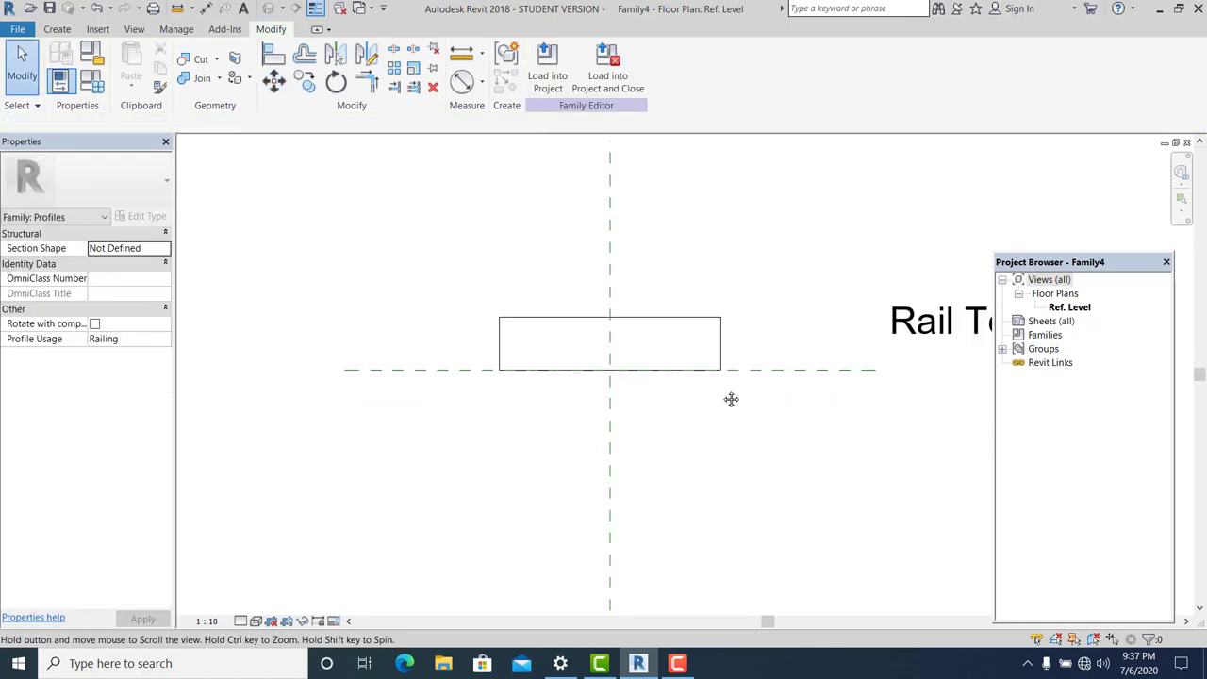
pyautogui.scroll(1, 727, 396)
pyautogui.scroll(1, 585, 302)
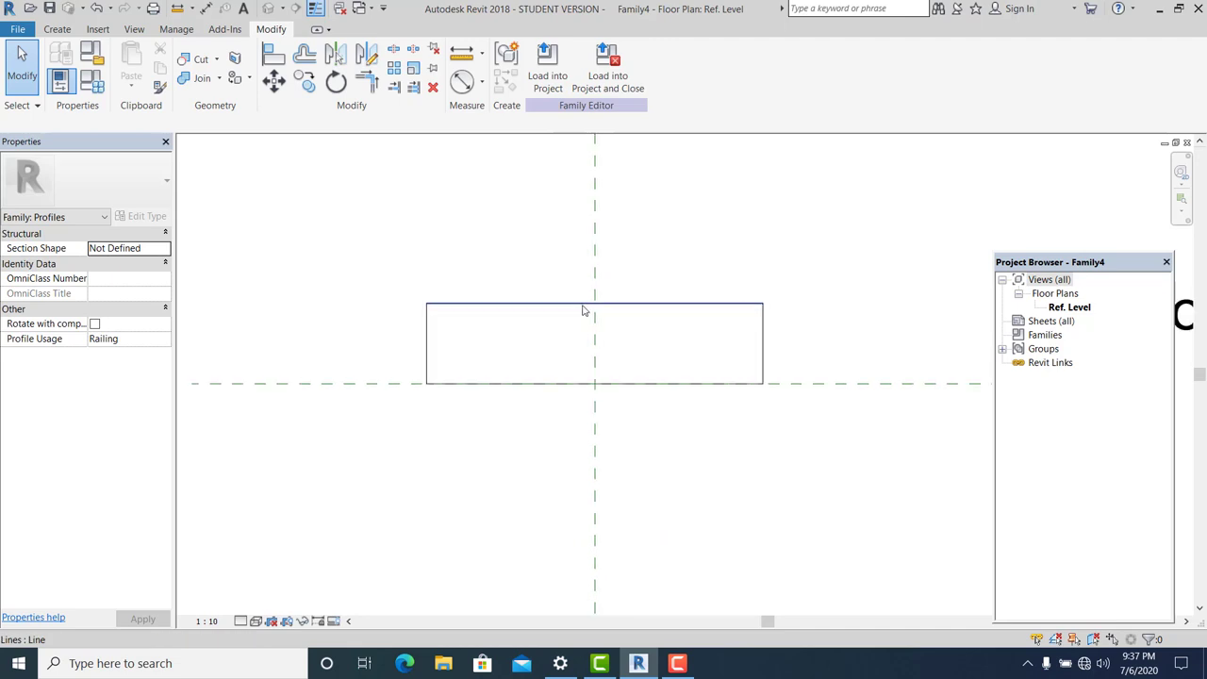
pyautogui.scroll(-1, 671, 350)
pyautogui.moveTo(680, 454); pyautogui.dragTo(682, 463, button='middle')
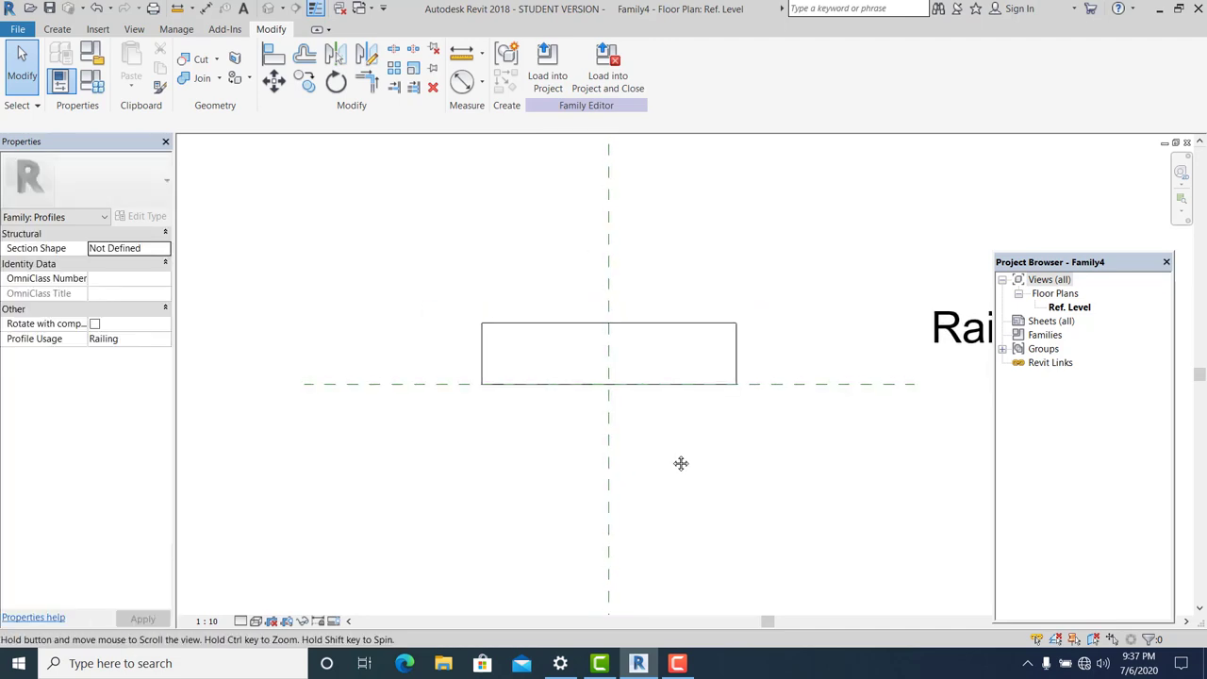
pyautogui.scroll(1, 711, 450)
pyautogui.scroll(-1, 711, 453)
pyautogui.scroll(1, 711, 453)
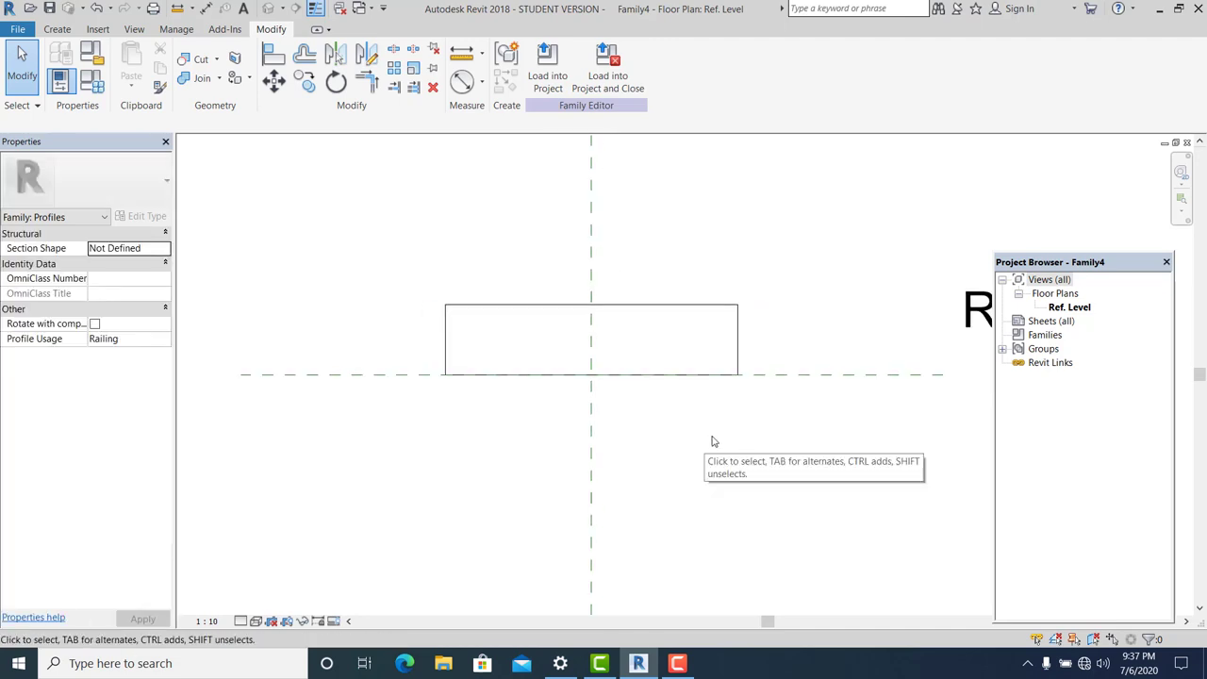
pyautogui.scroll(1, 717, 437)
pyautogui.scroll(-1, 289, 226)
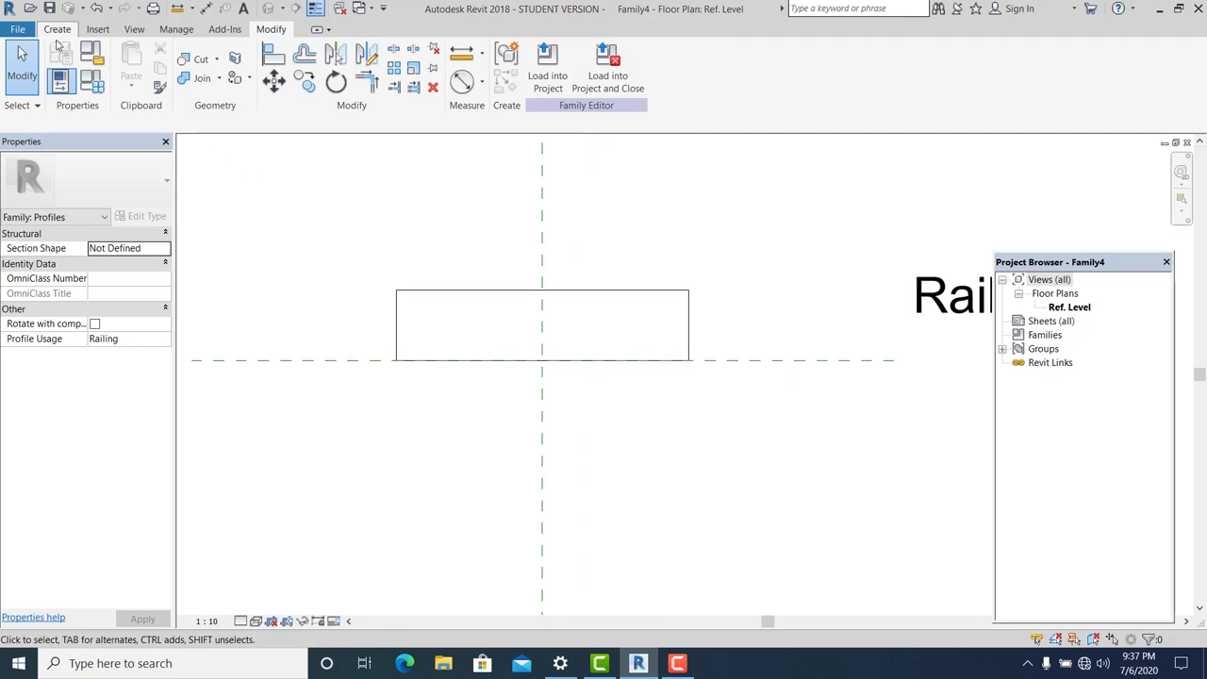
# Step: Round the profile's top-right corner with a 20-radius fillet arc
pyautogui.click(57, 29)
pyautogui.click(127, 52)
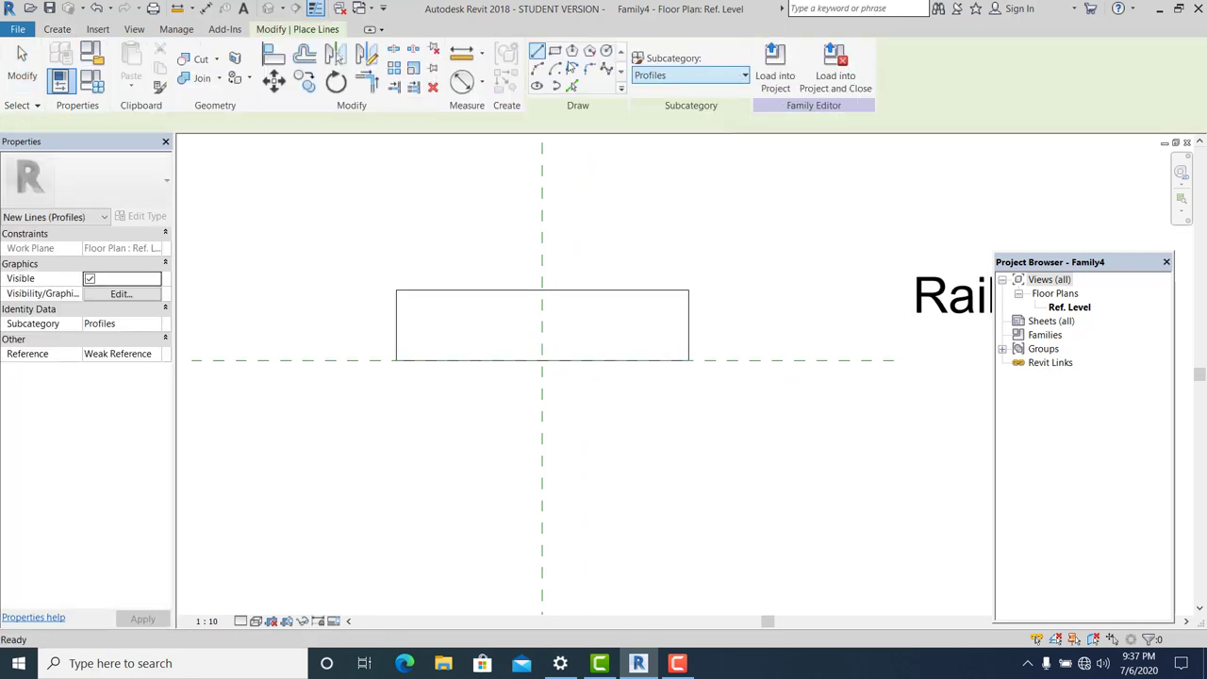
pyautogui.click(571, 70)
pyautogui.click(588, 69)
pyautogui.scroll(1, 693, 298)
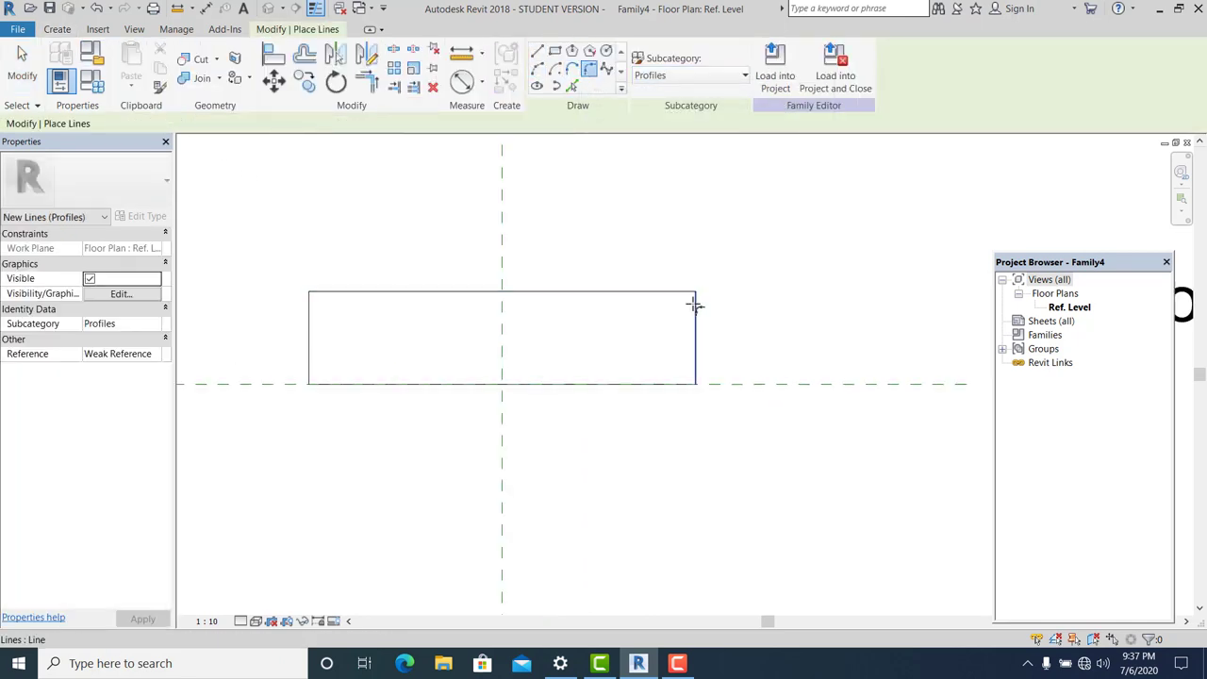
pyautogui.click(696, 304)
pyautogui.click(687, 292)
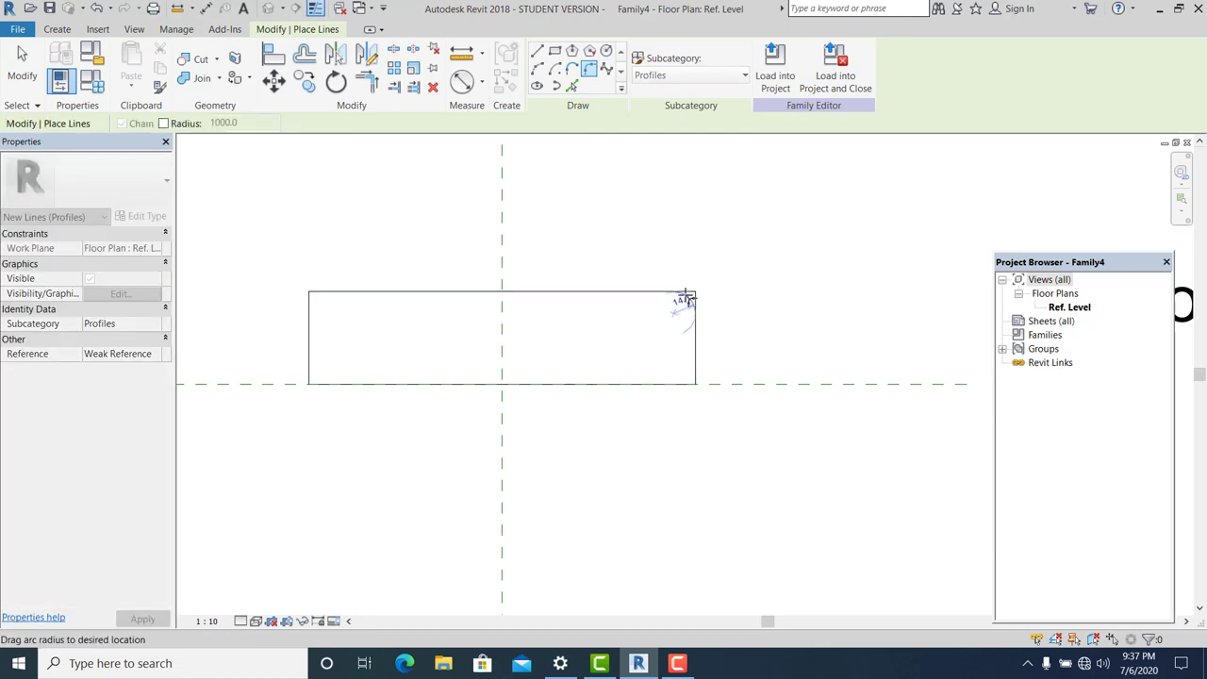
pyautogui.click(681, 302)
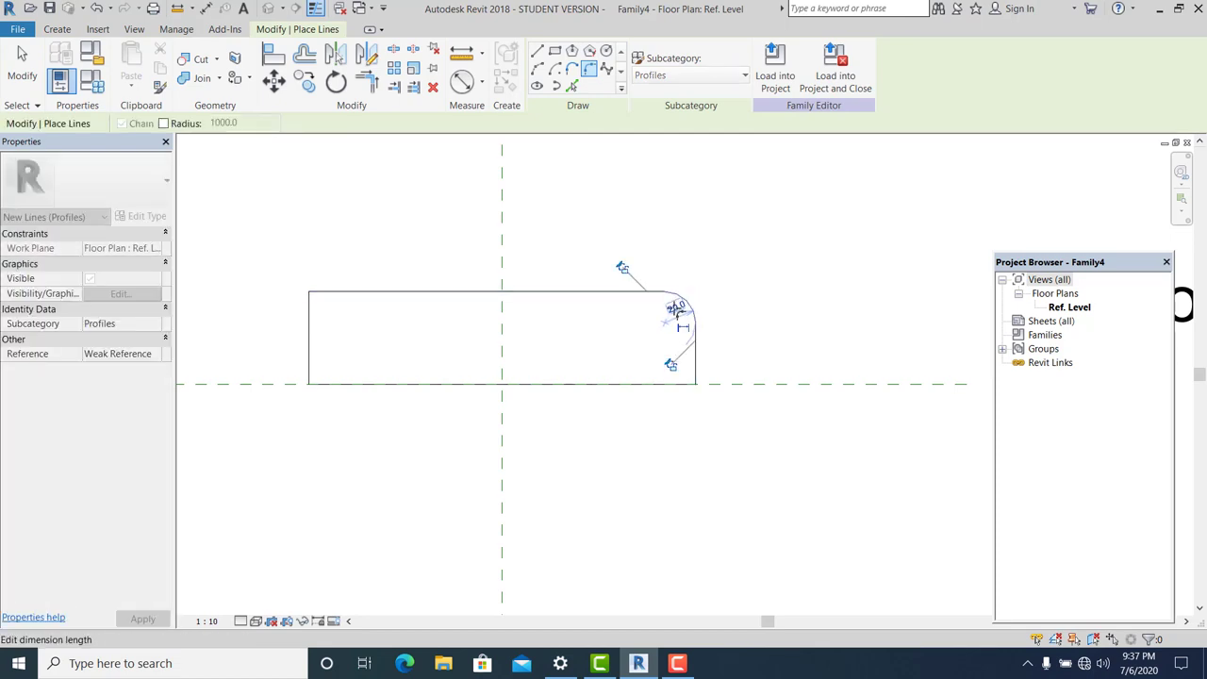
# Step: Round the top-left corner with a matching 20-radius fillet arc
pyautogui.click(307, 299)
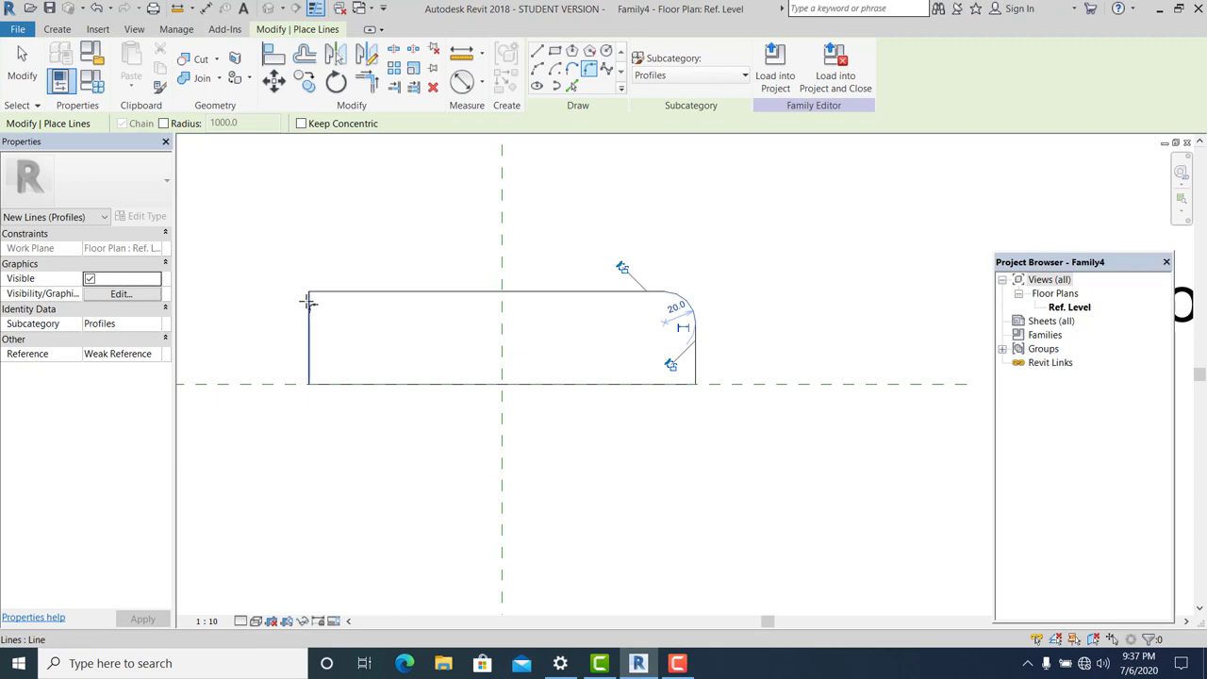
pyautogui.click(307, 306)
pyautogui.click(317, 302)
pyautogui.scroll(-3, 661, 339)
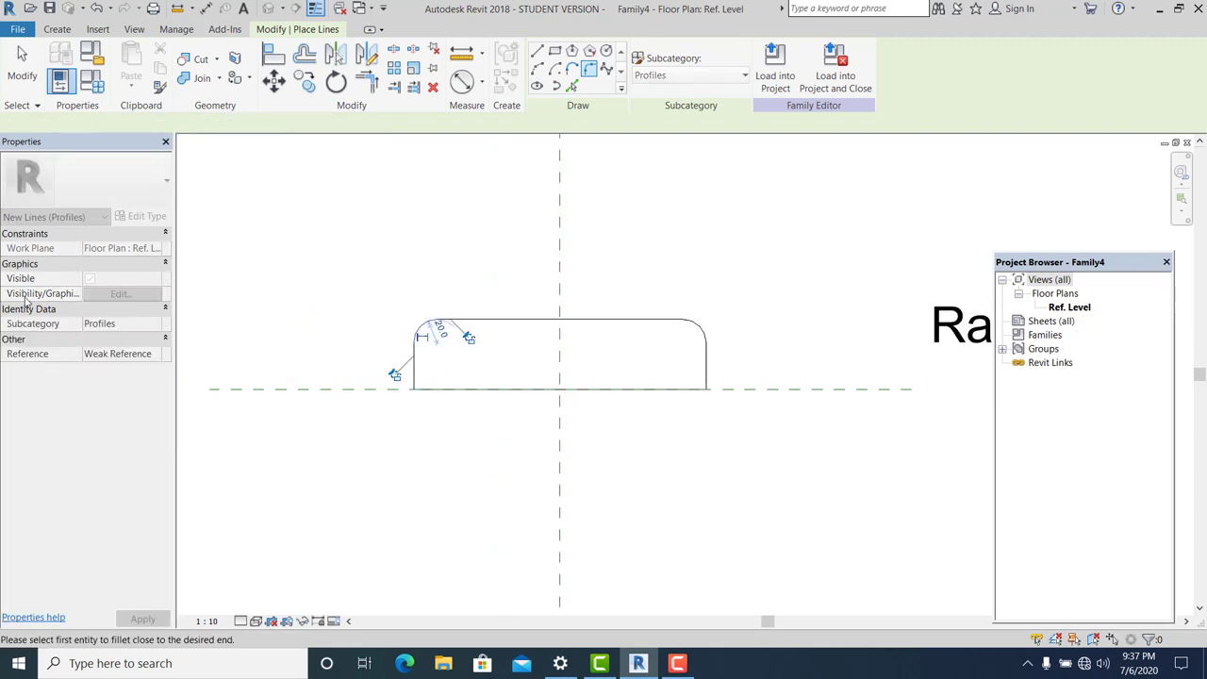
pyautogui.press('Escape')
pyautogui.press('Escape')
pyautogui.scroll(-2, 614, 364)
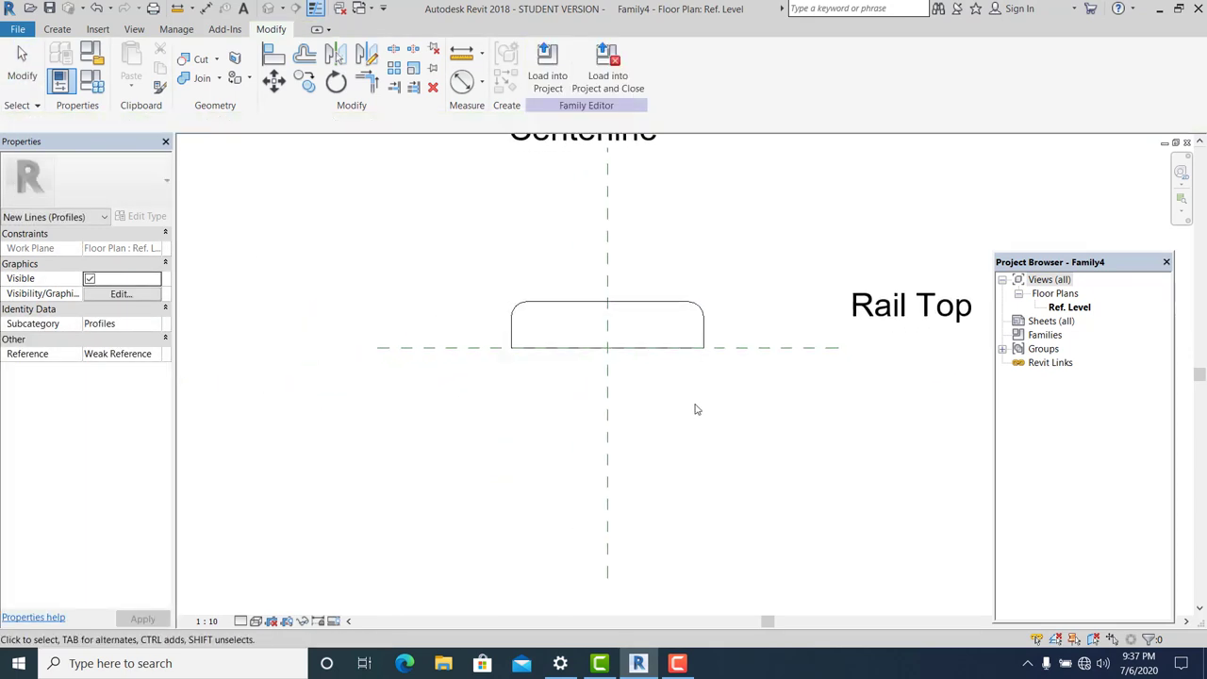
pyautogui.scroll(-1, 652, 418)
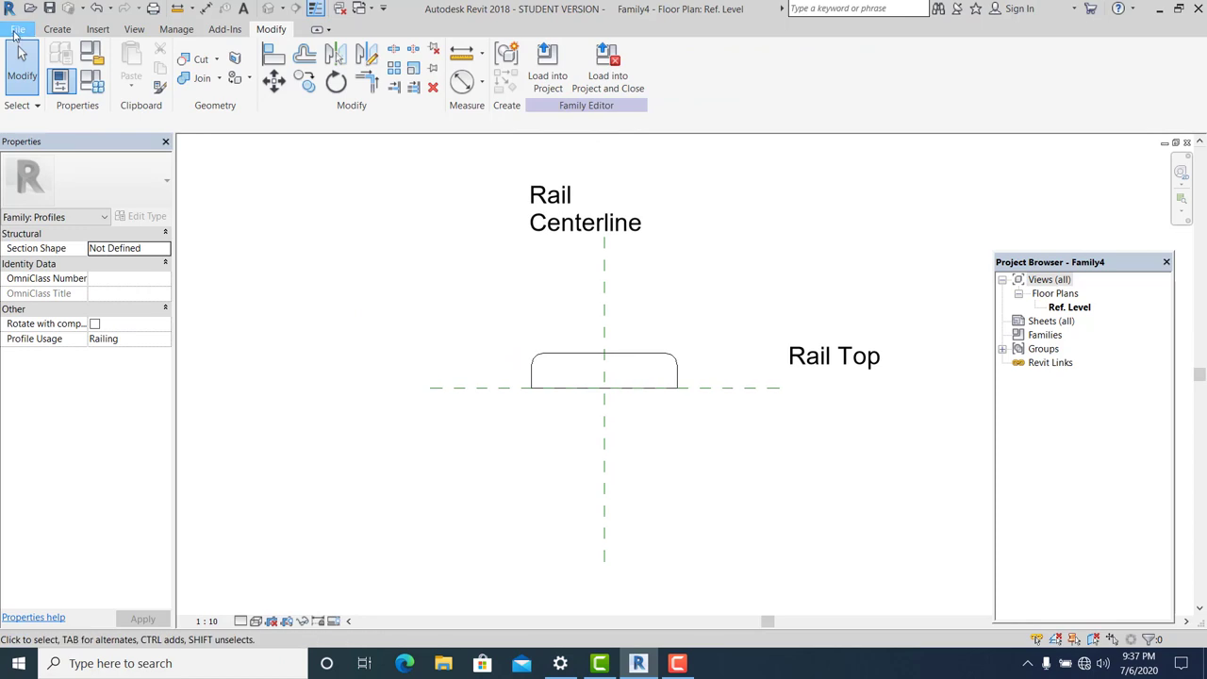
# Step: Create another new family from the English Metric Profile-Rail.rft template
pyautogui.hotkey('alt', 'f')
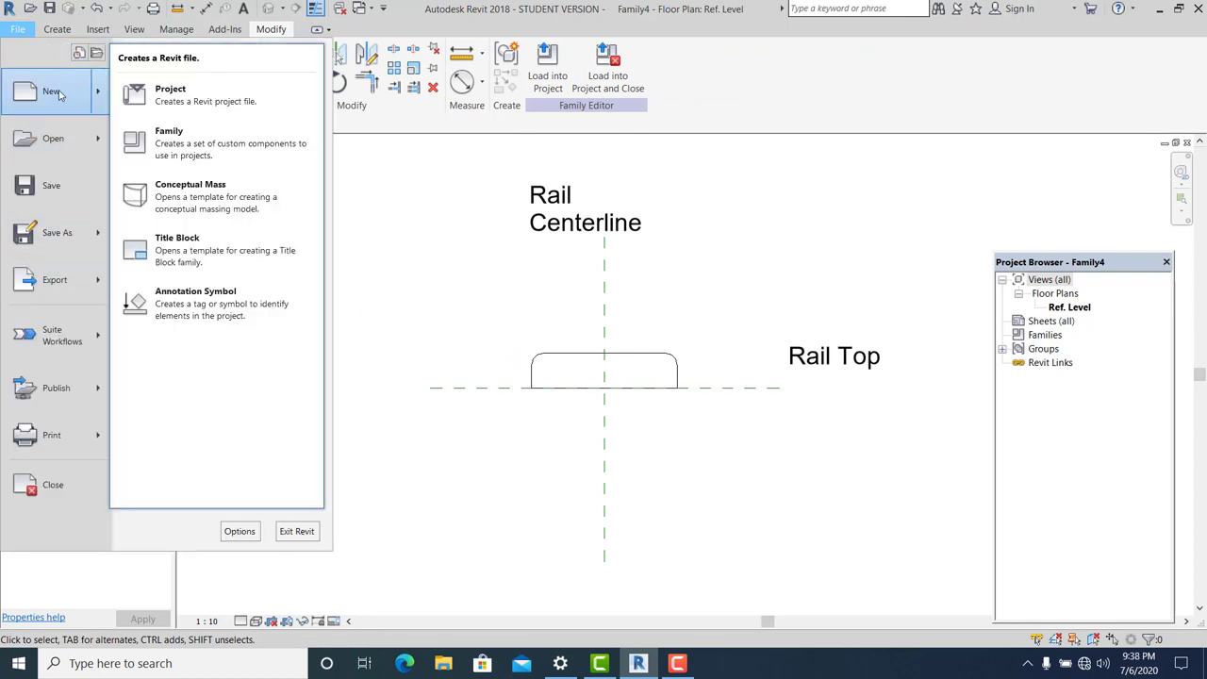
pyautogui.click(514, 226)
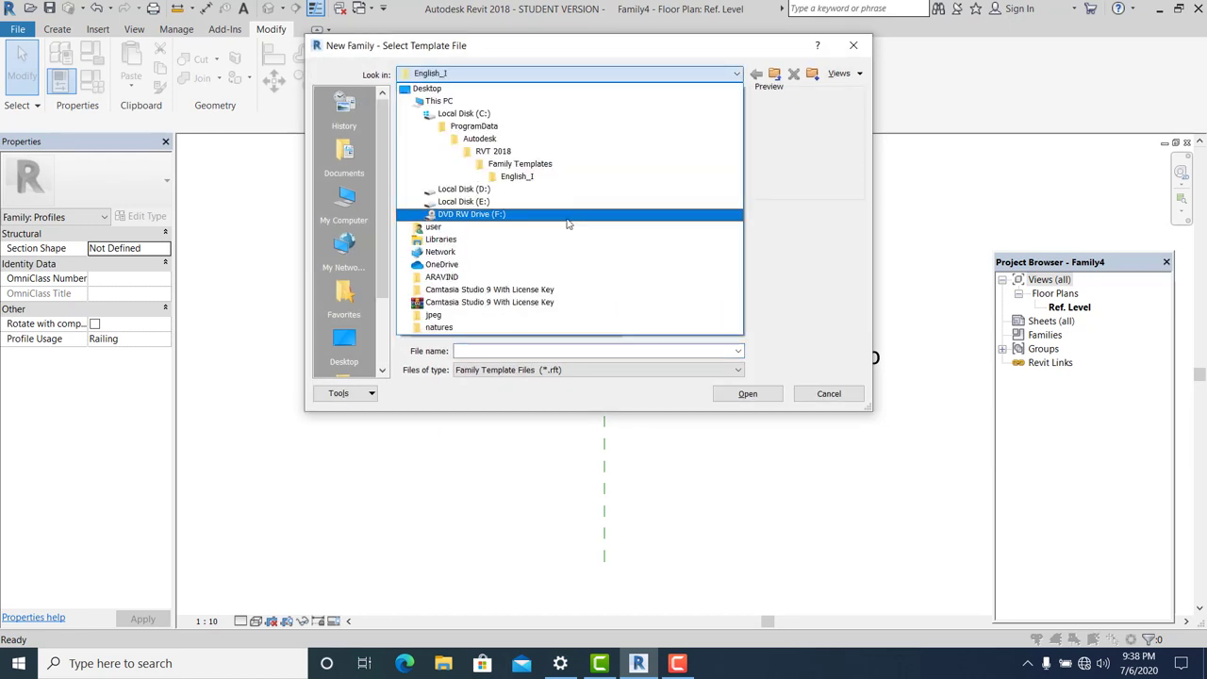
pyautogui.click(561, 164)
pyautogui.doubleClick(450, 142)
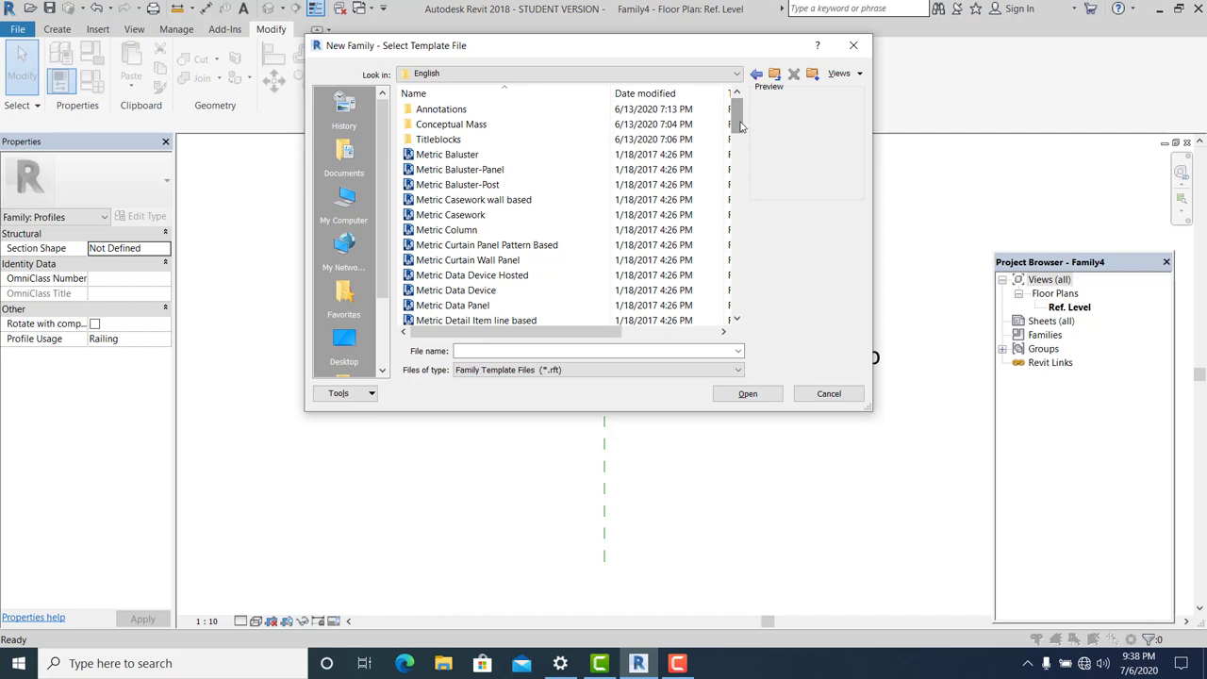
pyautogui.moveTo(740, 125); pyautogui.dragTo(738, 242)
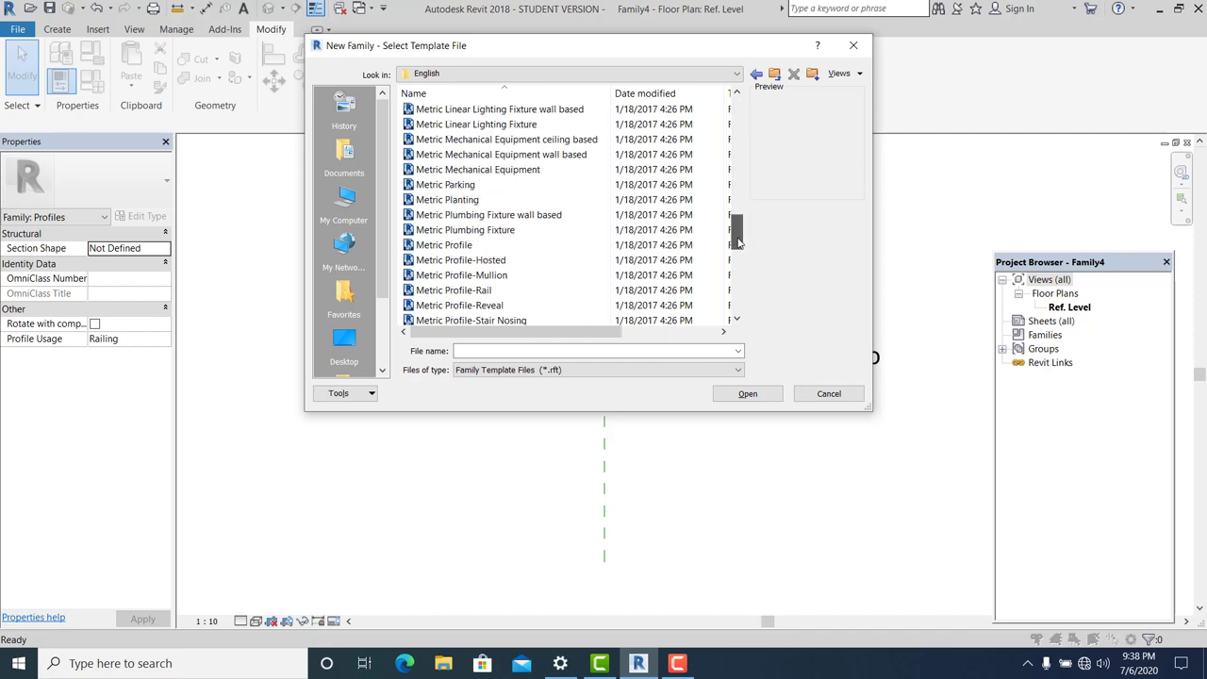
pyautogui.click(487, 292)
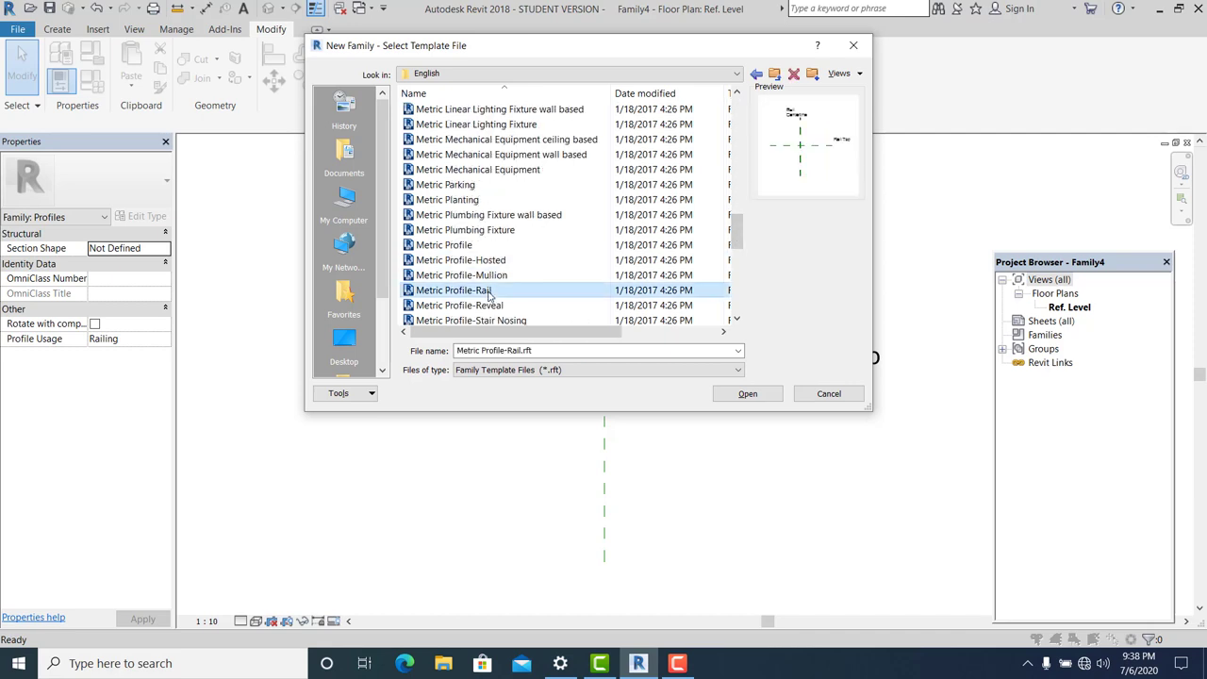
pyautogui.click(748, 395)
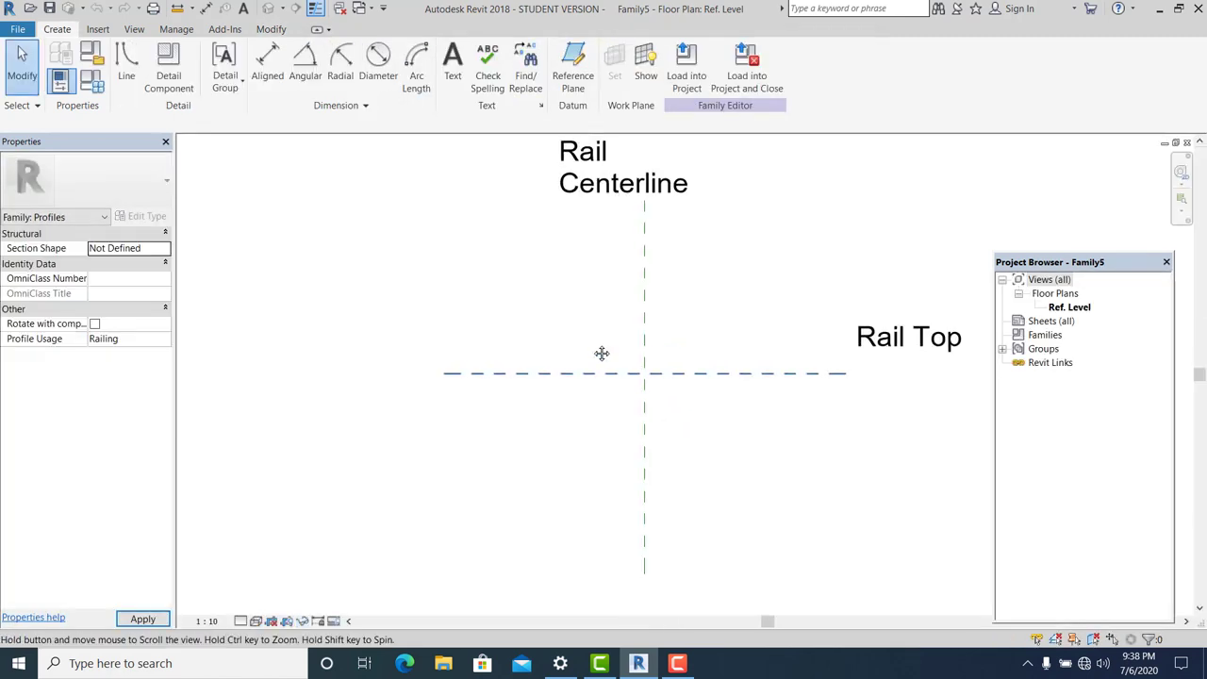
# Step: Sketch a rectangle hanging below the Rail Top plane
pyautogui.moveTo(601, 353); pyautogui.dragTo(577, 315, button='middle')
pyautogui.click(126, 59)
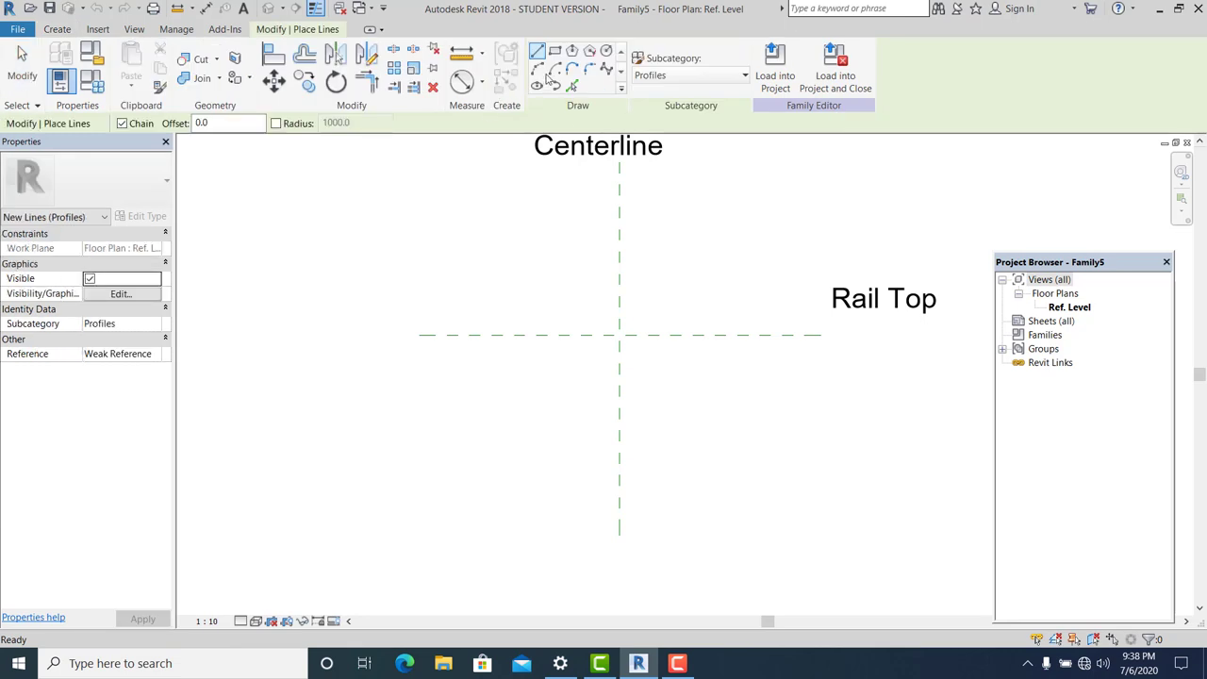
pyautogui.click(555, 52)
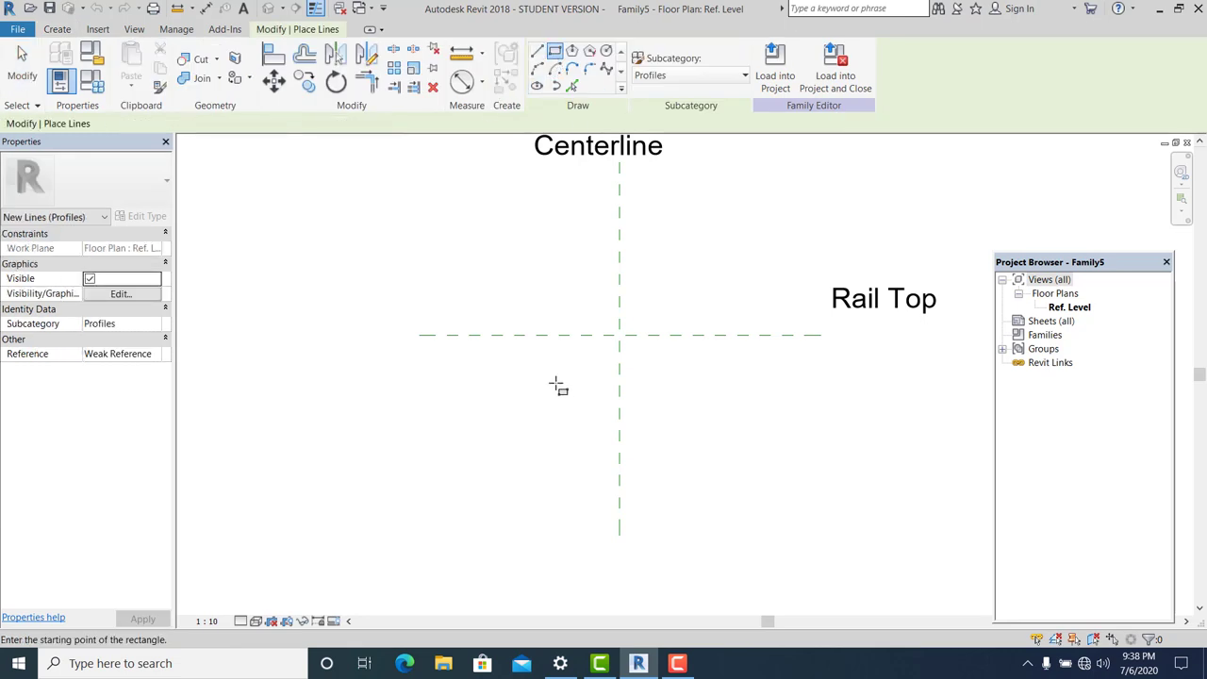
pyautogui.click(547, 335)
pyautogui.click(707, 374)
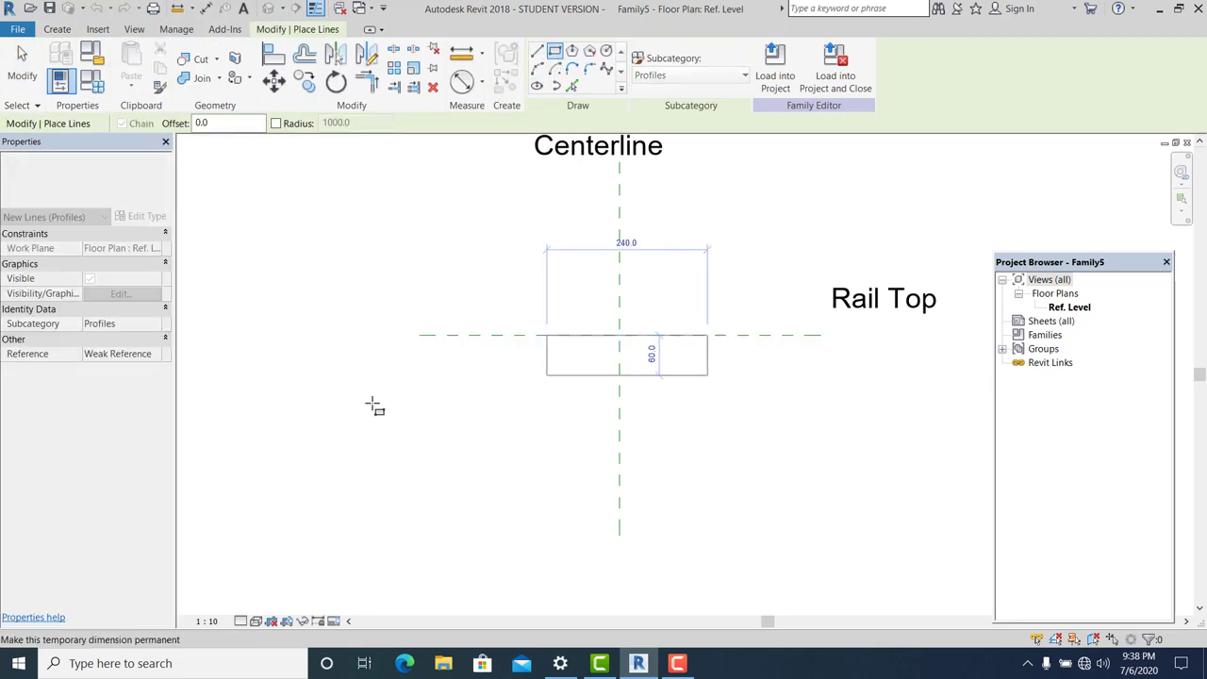
pyautogui.press('Escape')
pyautogui.press('Escape')
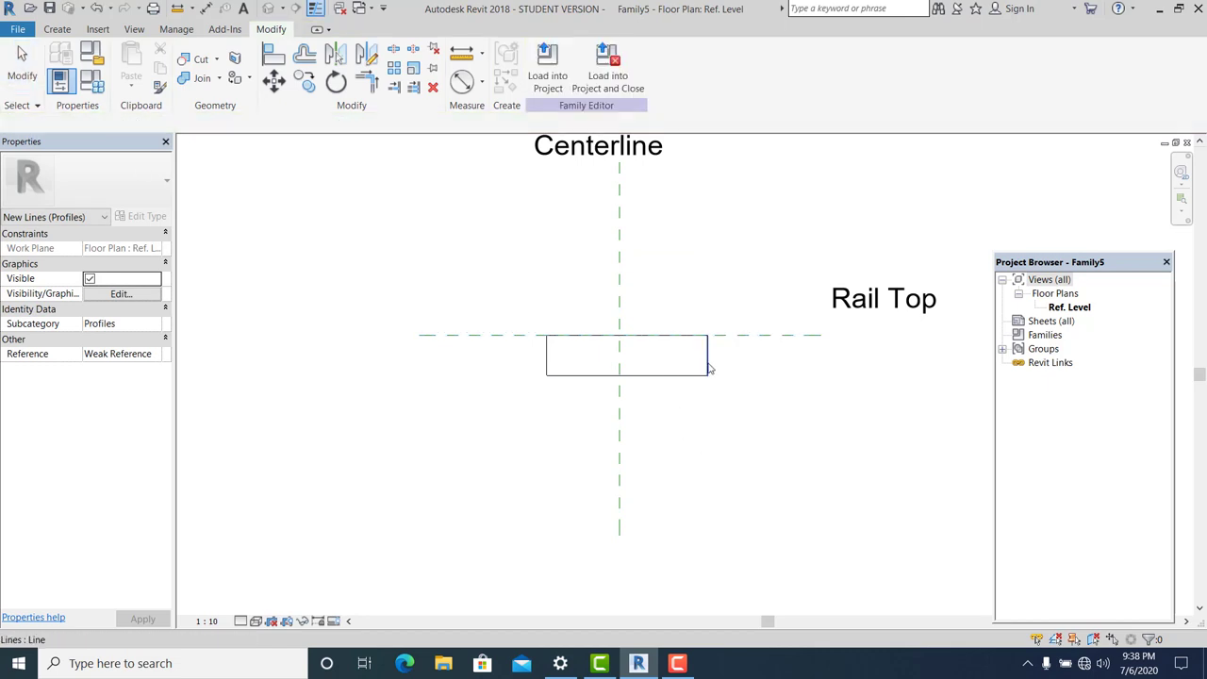
# Step: Change the rectangle's width from 240 to 250
pyautogui.click(634, 377)
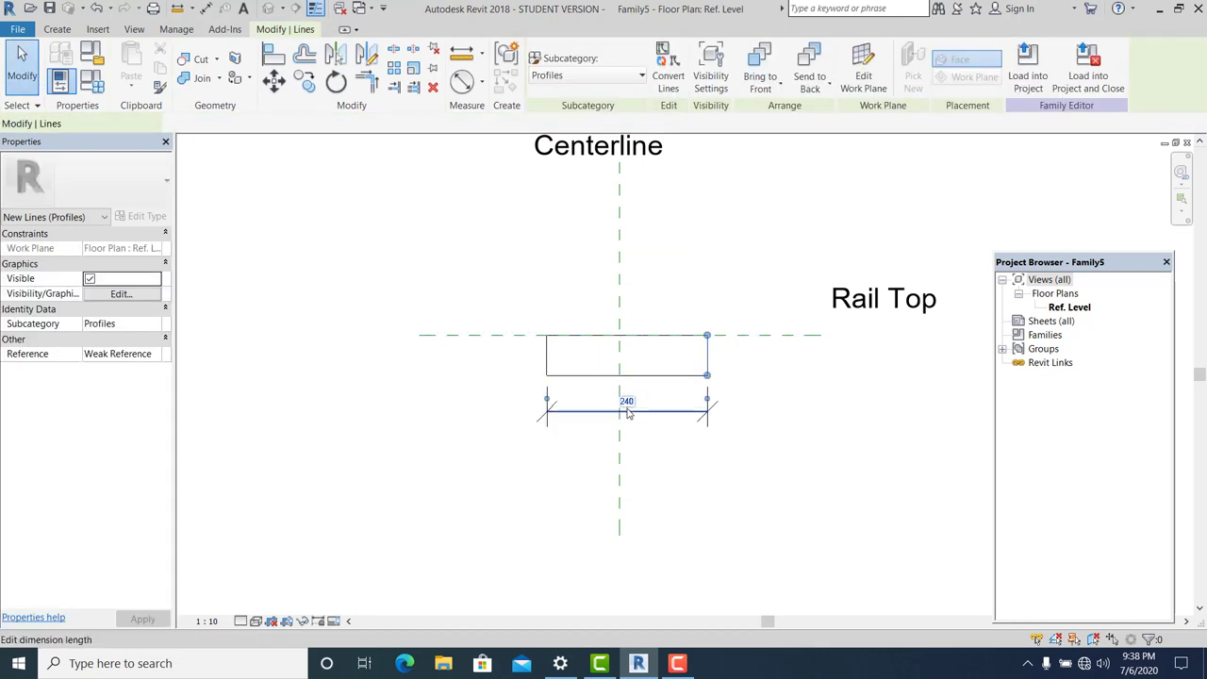
pyautogui.click(628, 404)
pyautogui.write('250')
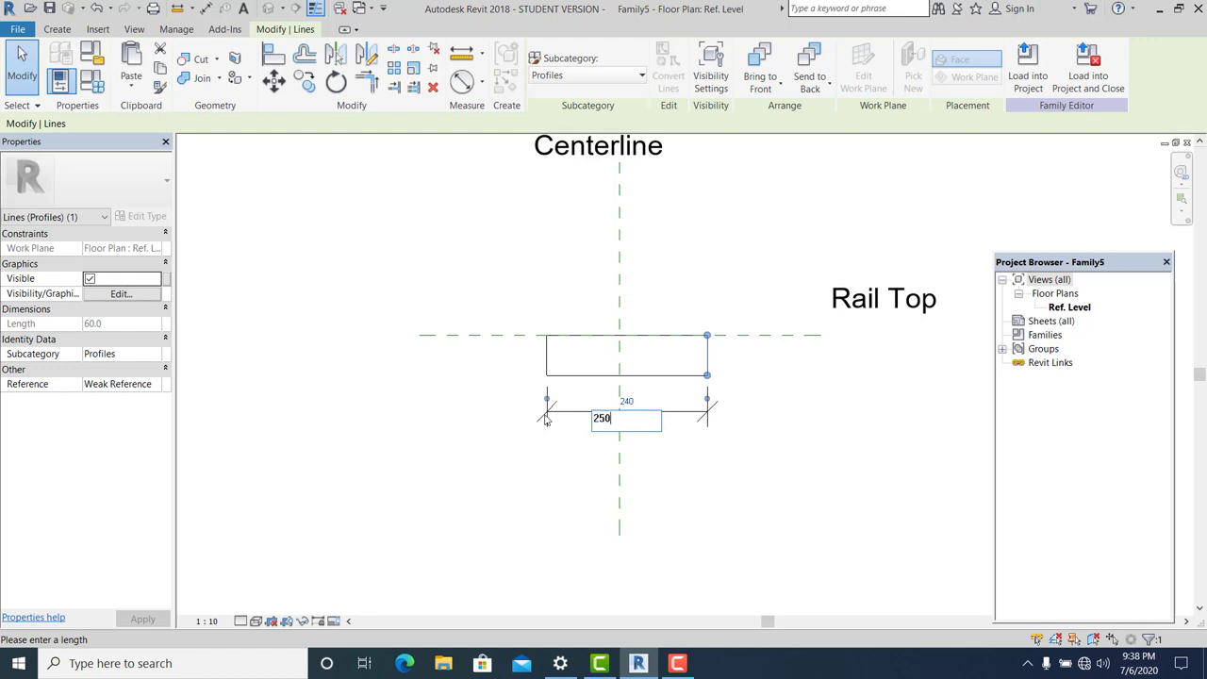
pyautogui.press('Return')
pyautogui.click(708, 499)
pyautogui.scroll(2, 649, 426)
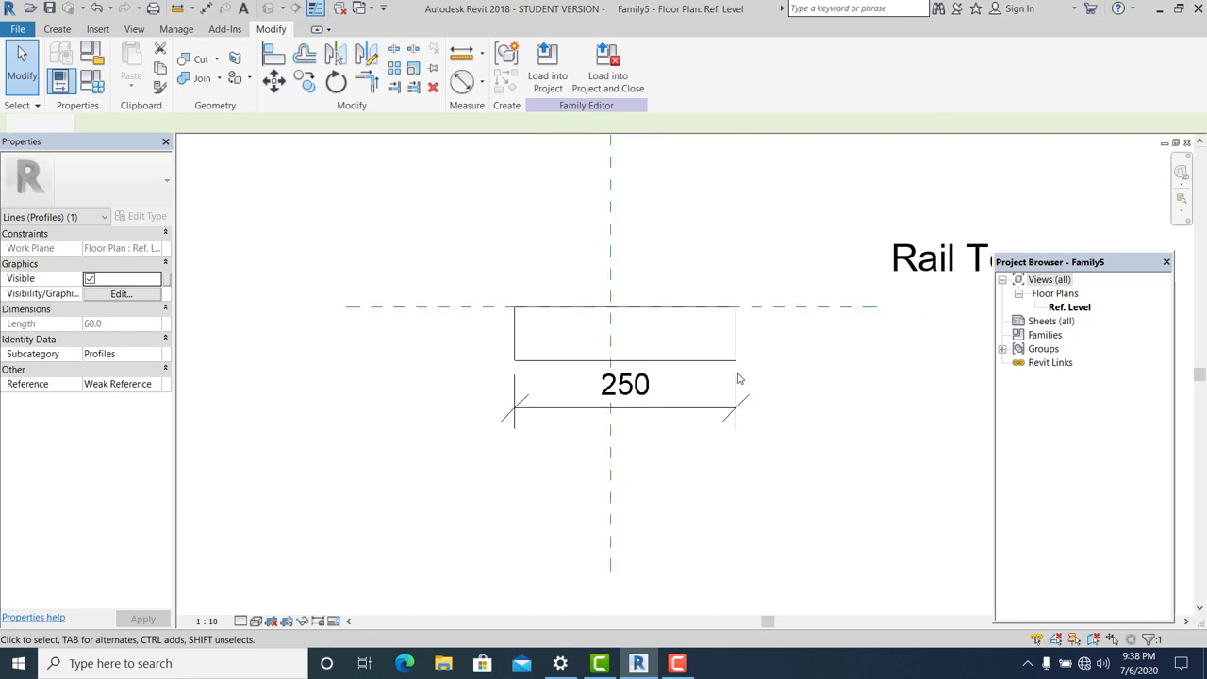
# Step: Change the rectangle's height from 60 to 40
pyautogui.click(696, 360)
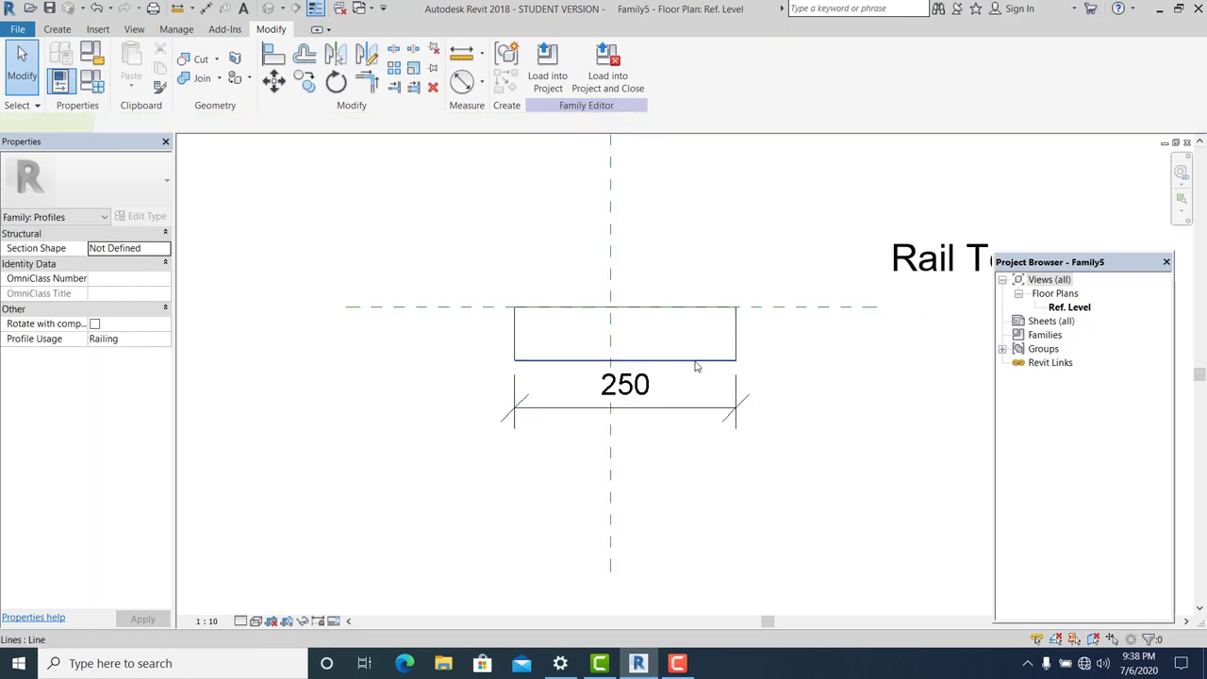
pyautogui.scroll(3, 493, 339)
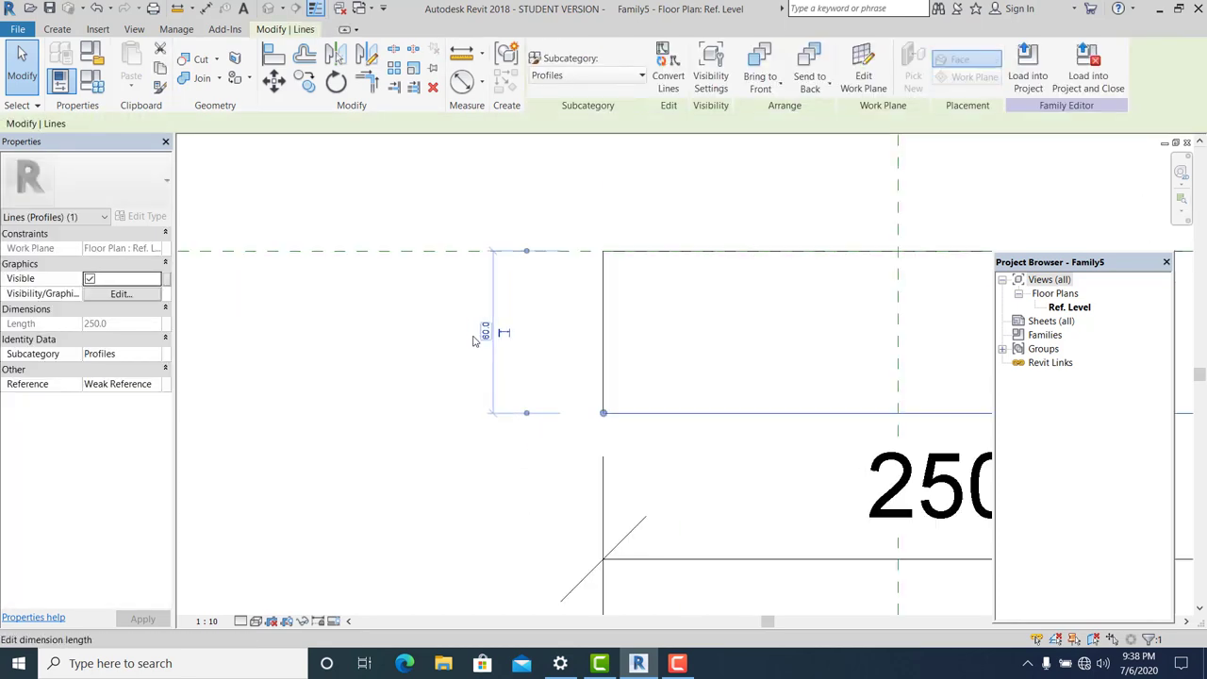
pyautogui.scroll(1, 494, 341)
pyautogui.click(493, 332)
pyautogui.write('4')
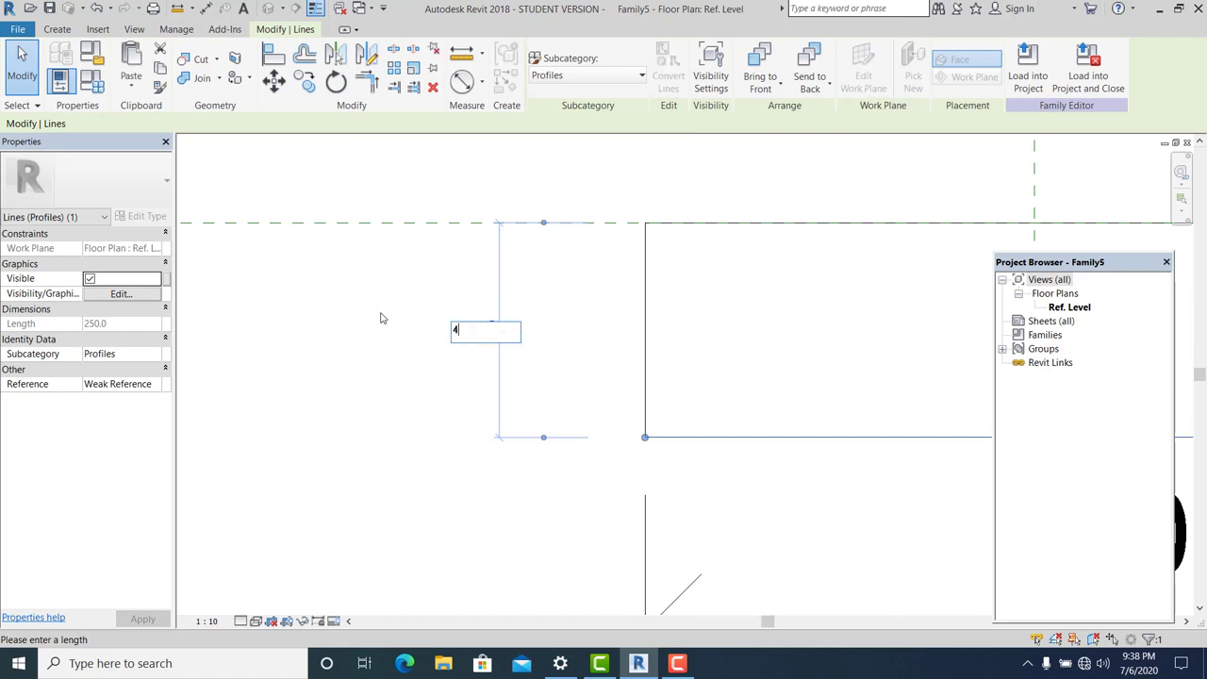
pyautogui.write('0')
pyautogui.press('Return')
pyautogui.scroll(-3, 332, 368)
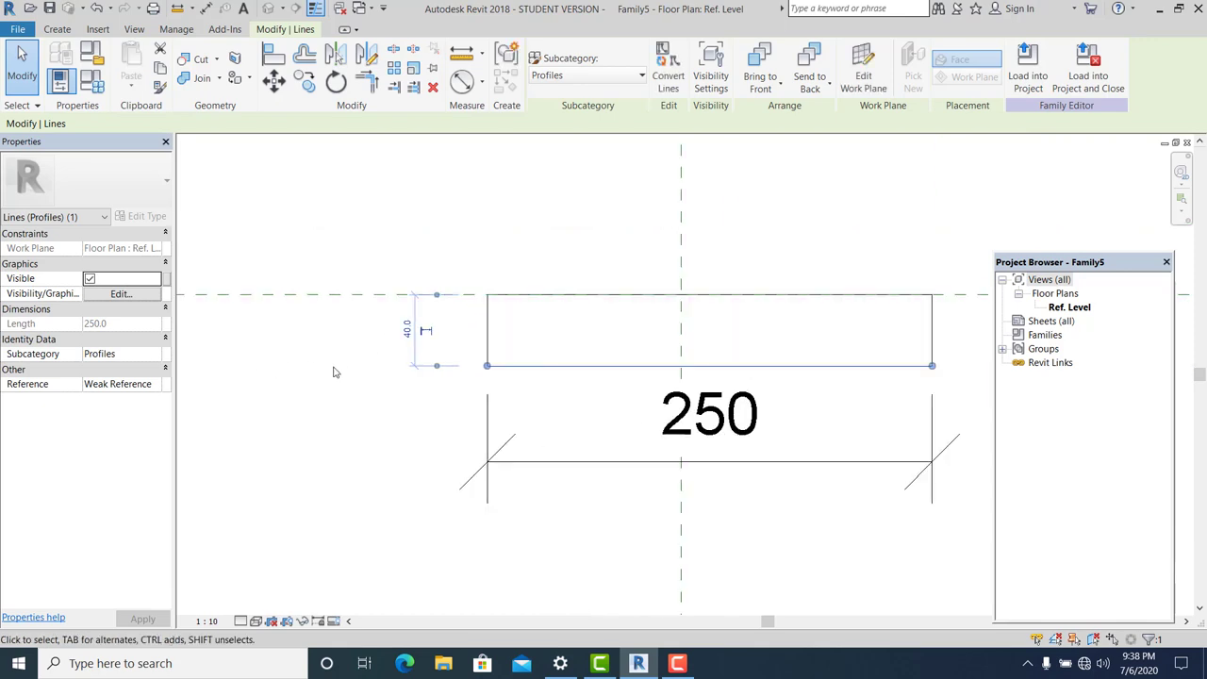
pyautogui.scroll(-1, 338, 382)
pyautogui.press('Escape')
pyautogui.scroll(-1, 481, 368)
# Step: Move the rectangle and its 250 dimension onto the centre reference plane
pyautogui.moveTo(418, 283); pyautogui.dragTo(827, 498)
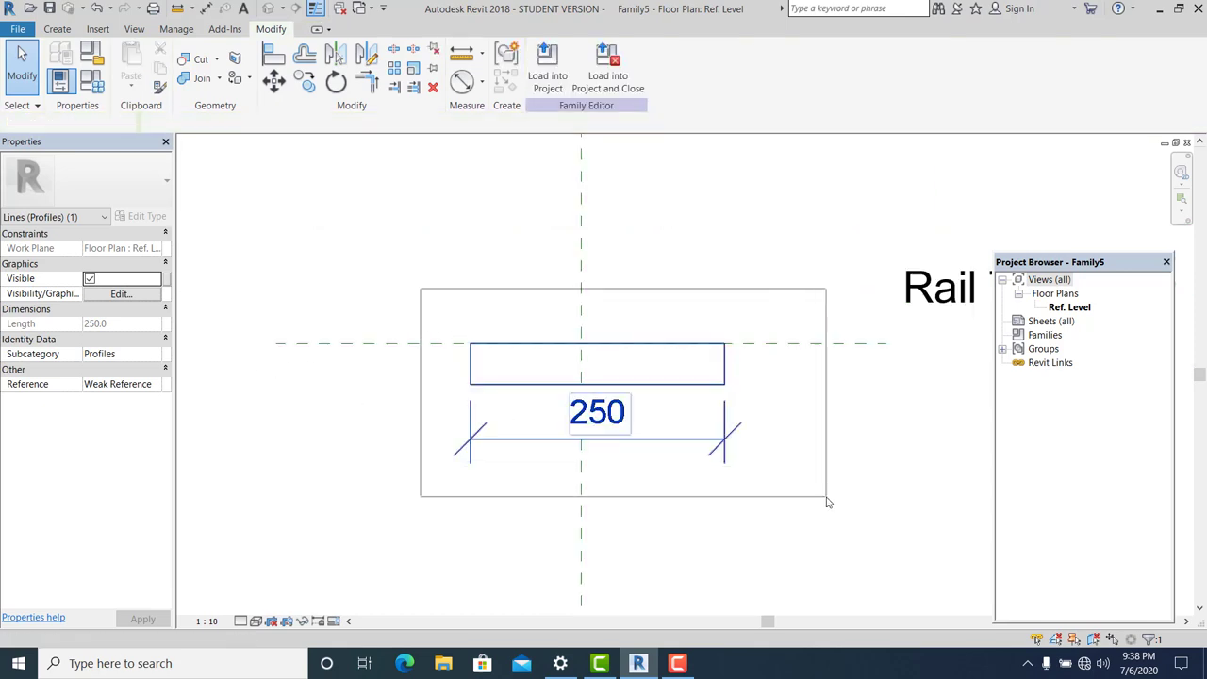
pyautogui.click(273, 82)
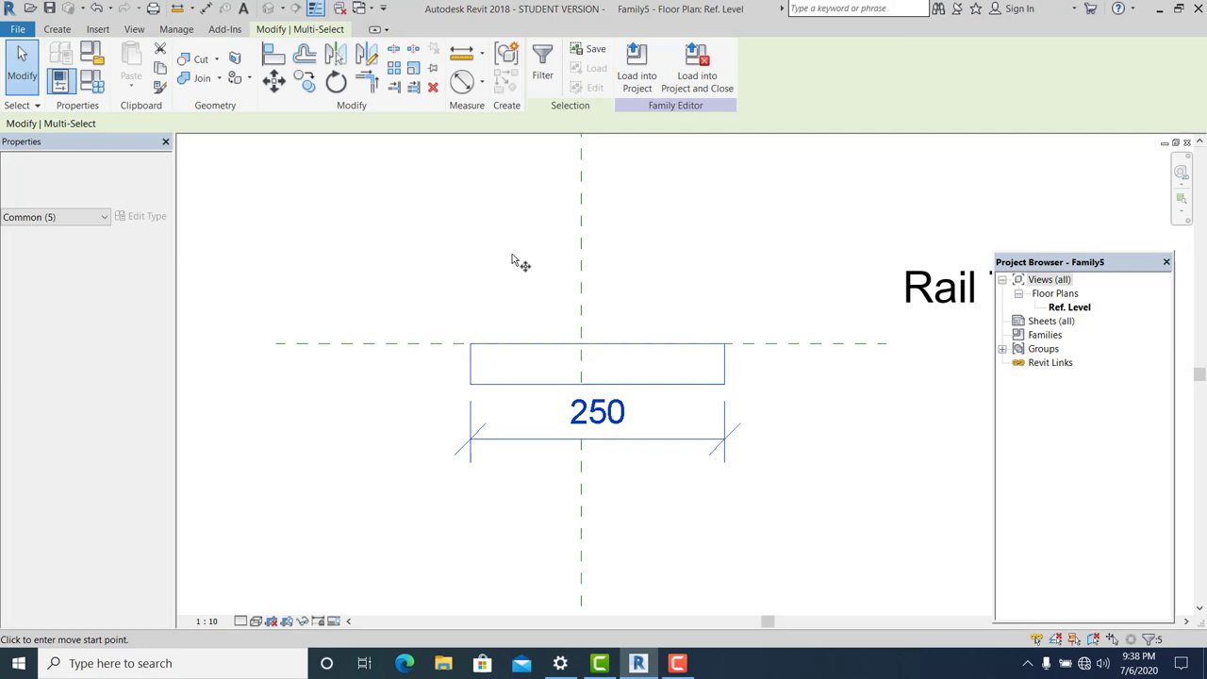
pyautogui.click(608, 349)
pyautogui.click(582, 342)
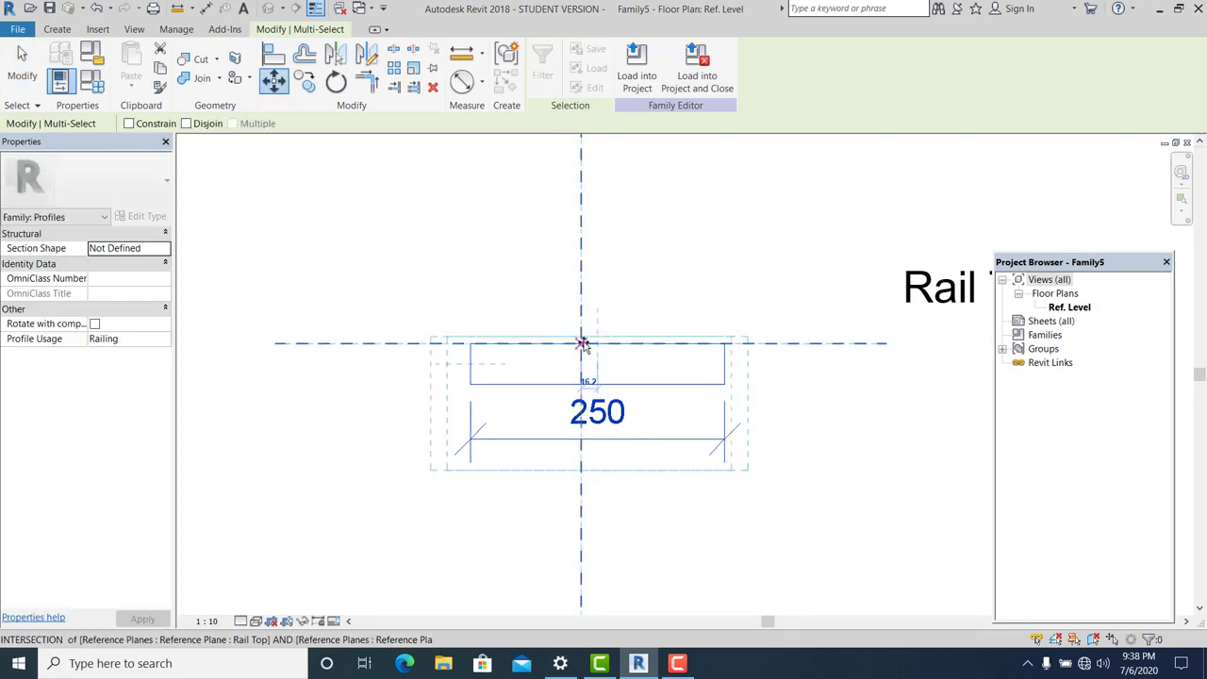
pyautogui.click(504, 280)
pyautogui.scroll(-1, 674, 370)
pyautogui.scroll(2, 669, 355)
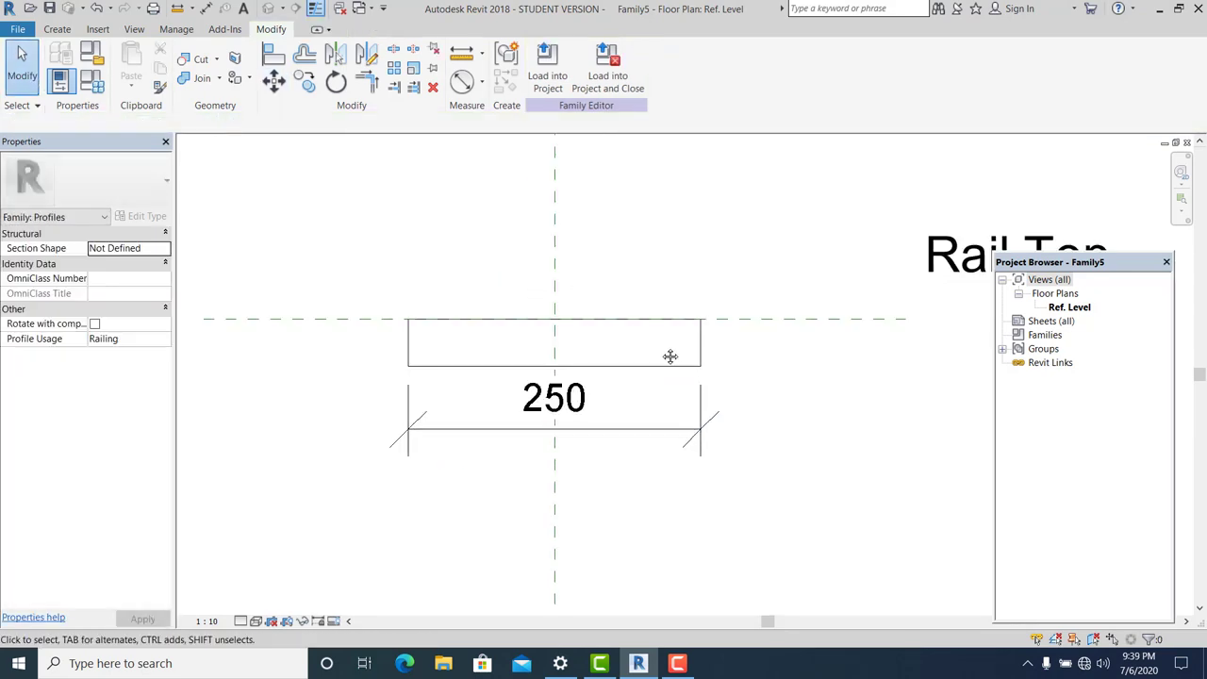
pyautogui.scroll(2, 451, 312)
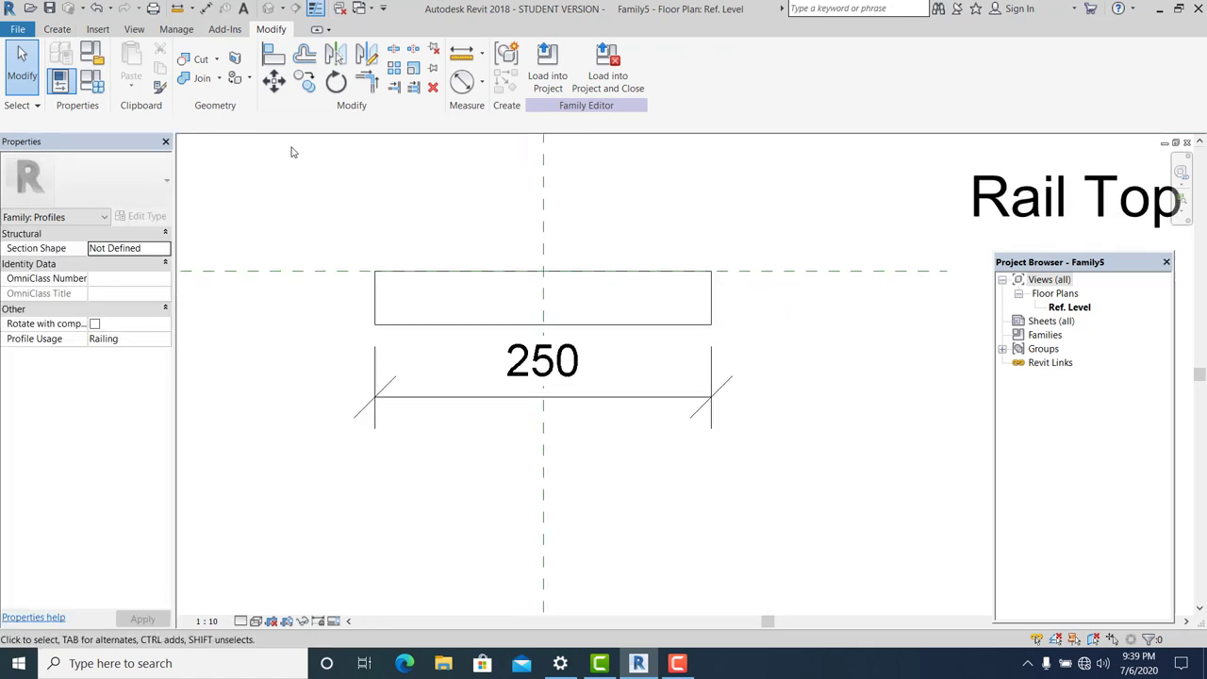
pyautogui.click(372, 10)
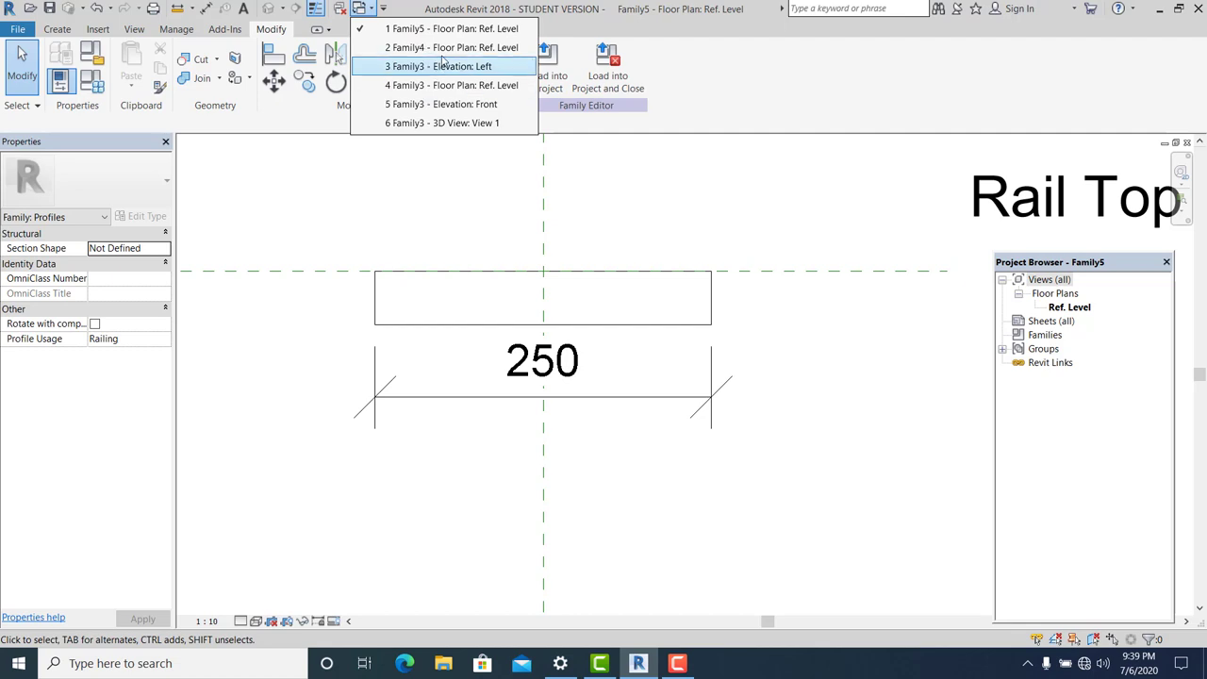
pyautogui.click(444, 47)
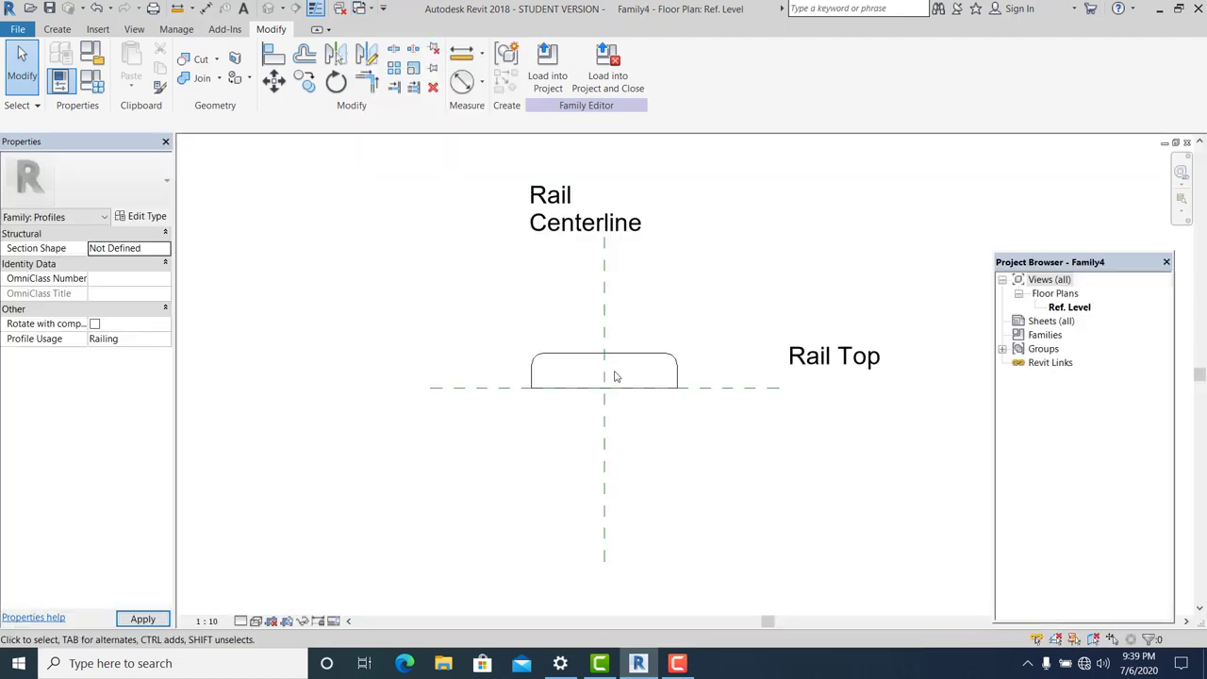
pyautogui.scroll(3, 618, 382)
pyautogui.scroll(1, 636, 411)
pyautogui.press('i')
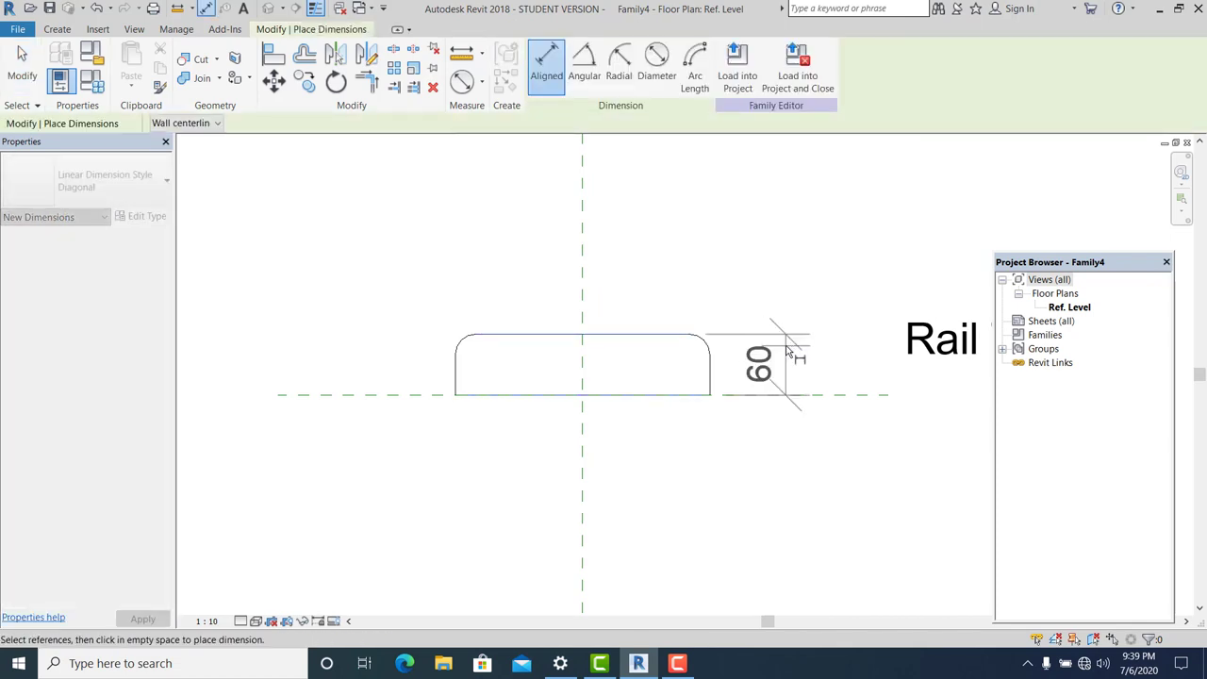
pyautogui.click(698, 363)
pyautogui.press('Escape')
pyautogui.press('Escape')
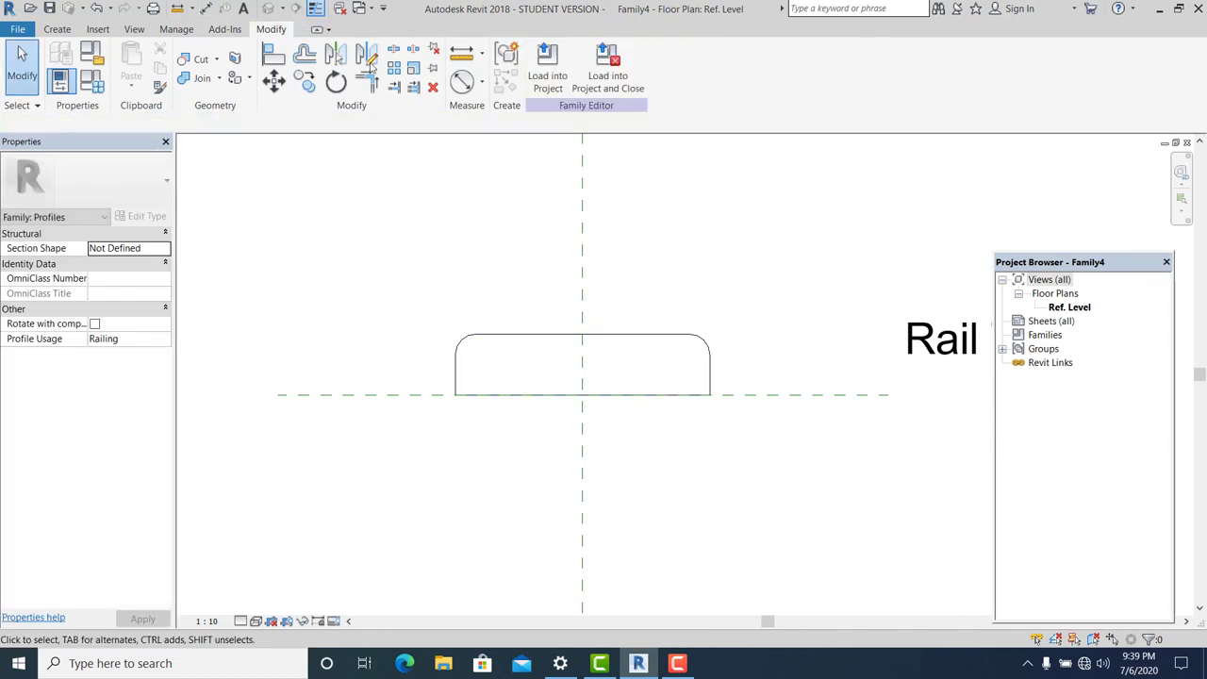
pyautogui.click(369, 8)
pyautogui.click(382, 68)
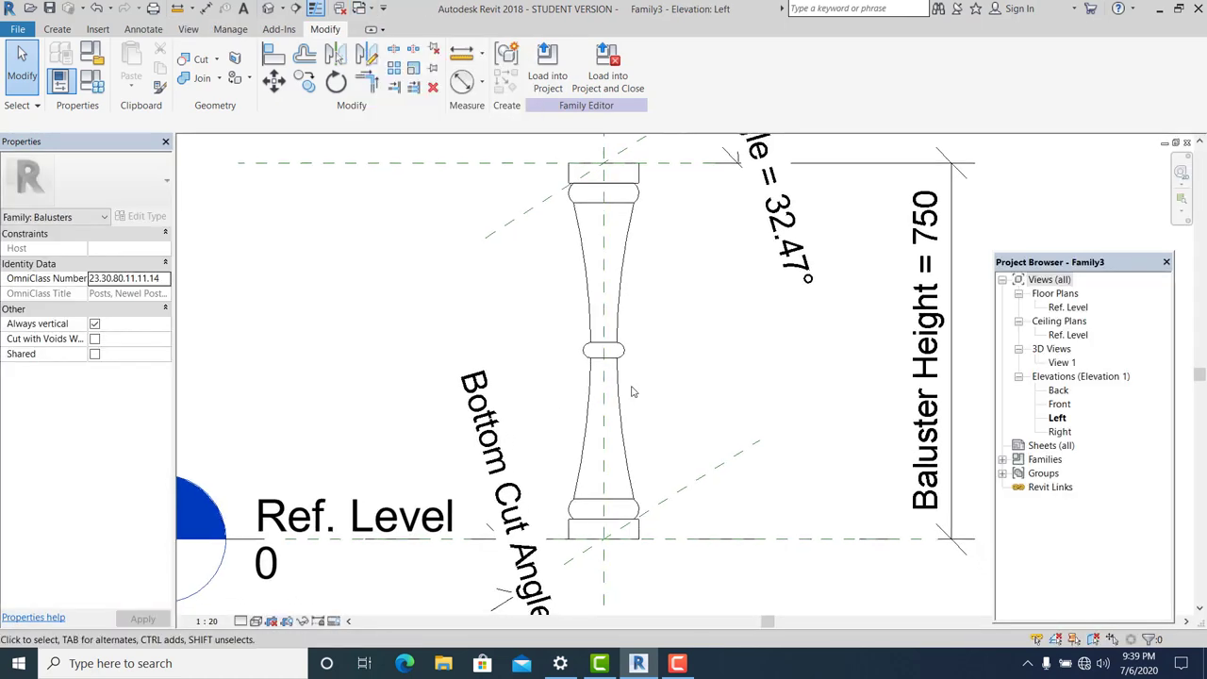
pyautogui.hotkey('ctrl', 'Tab')
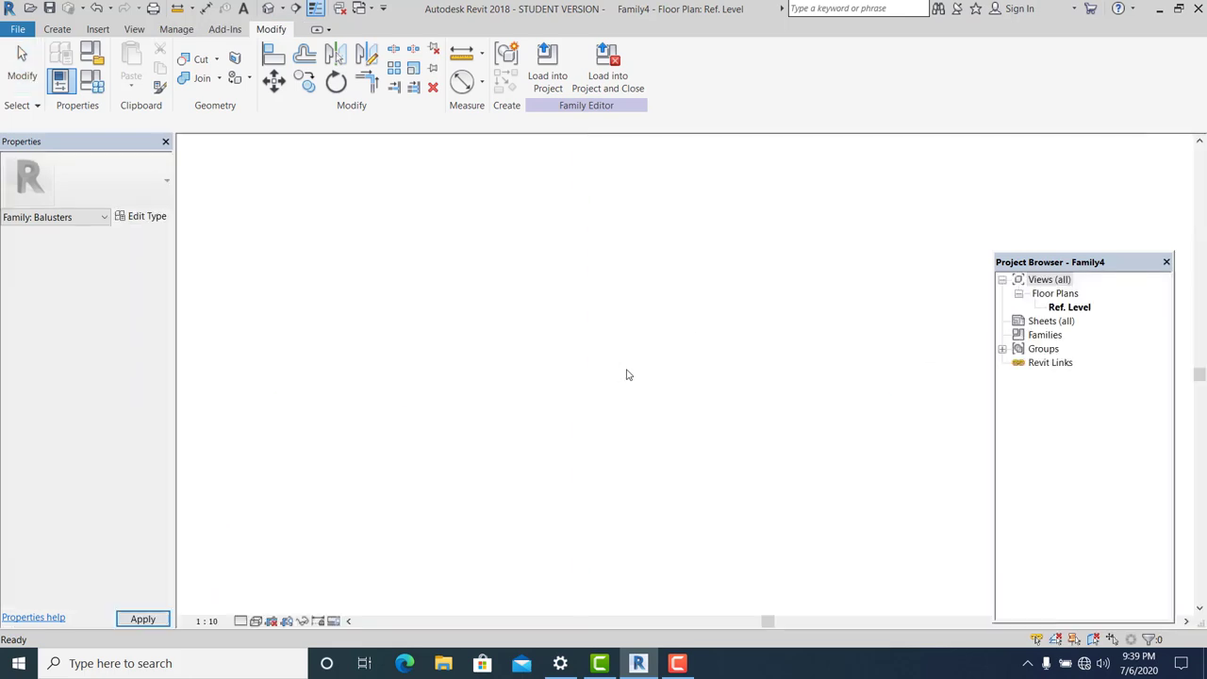
pyautogui.scroll(1, 621, 375)
pyautogui.scroll(1, 623, 375)
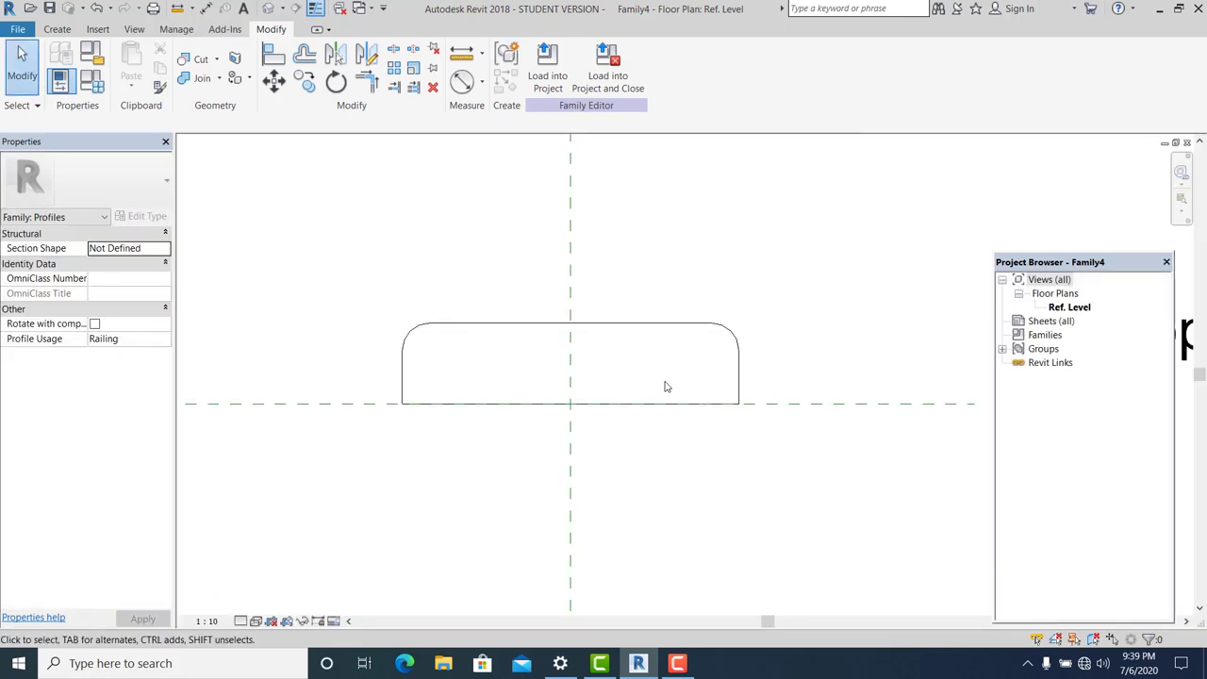
pyautogui.hotkey('ctrl', 'Tab')
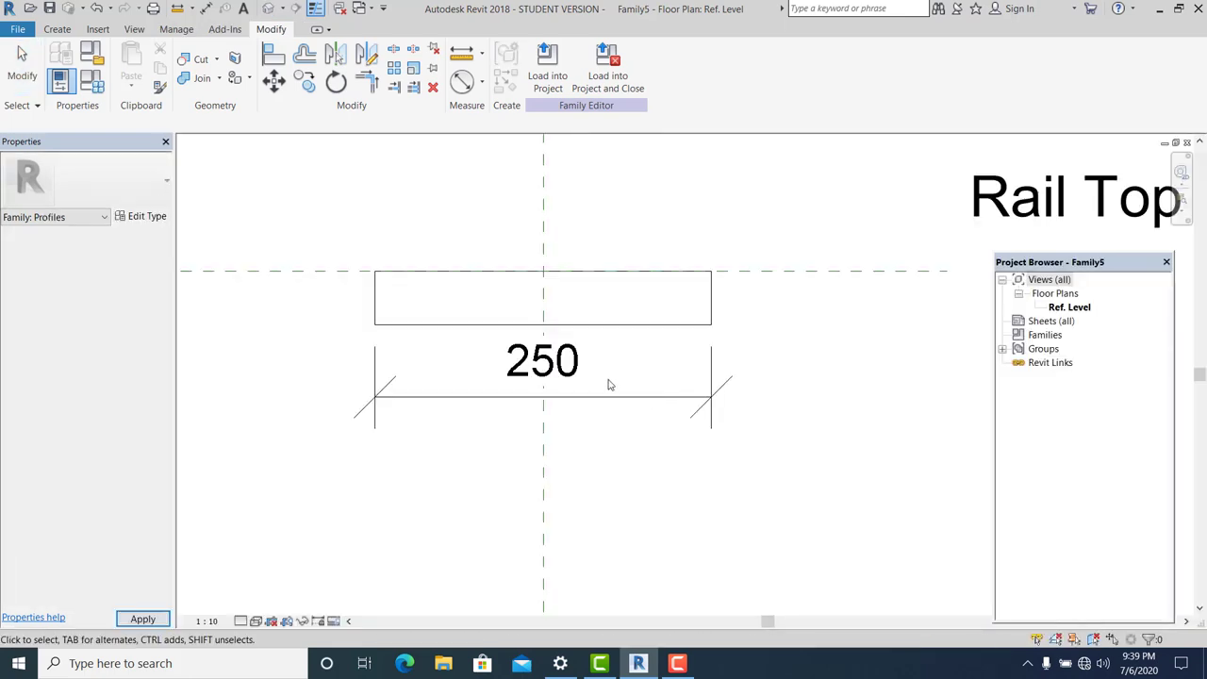
# Step: Change the rectangle's height from 40 to 60
pyautogui.click(714, 323)
pyautogui.click(331, 296)
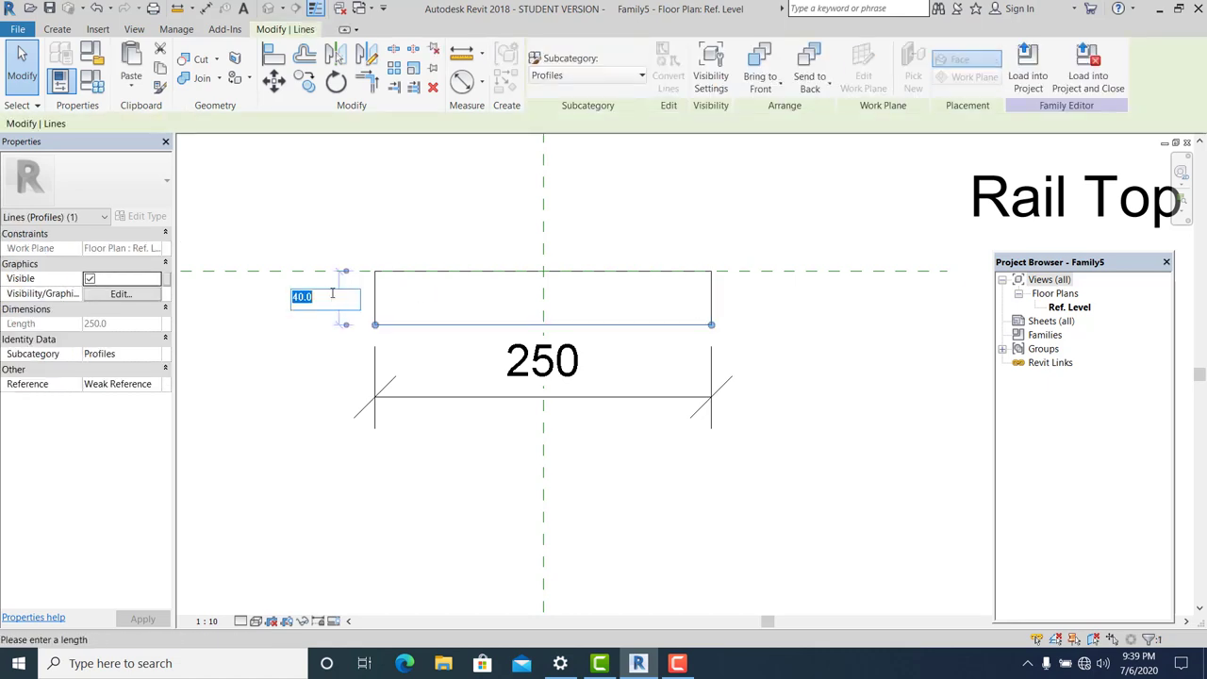
pyautogui.press('Return')
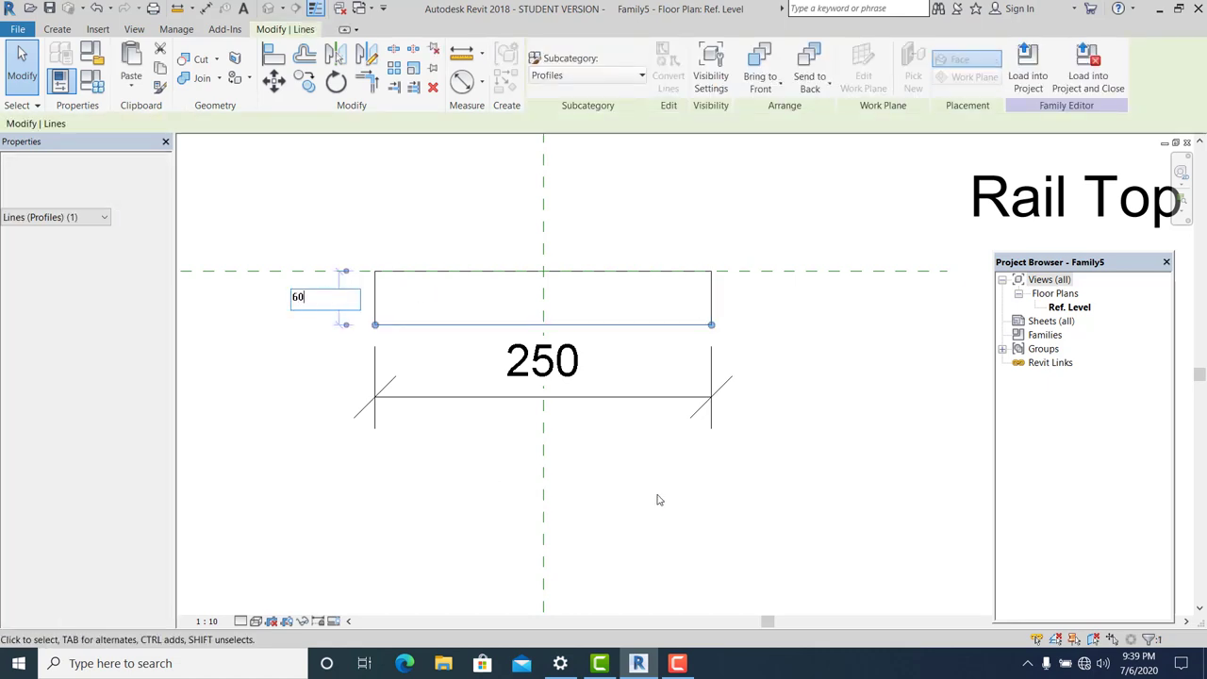
pyautogui.click(588, 410)
pyautogui.scroll(-2, 604, 396)
pyautogui.moveTo(635, 363); pyautogui.dragTo(586, 384, button='middle')
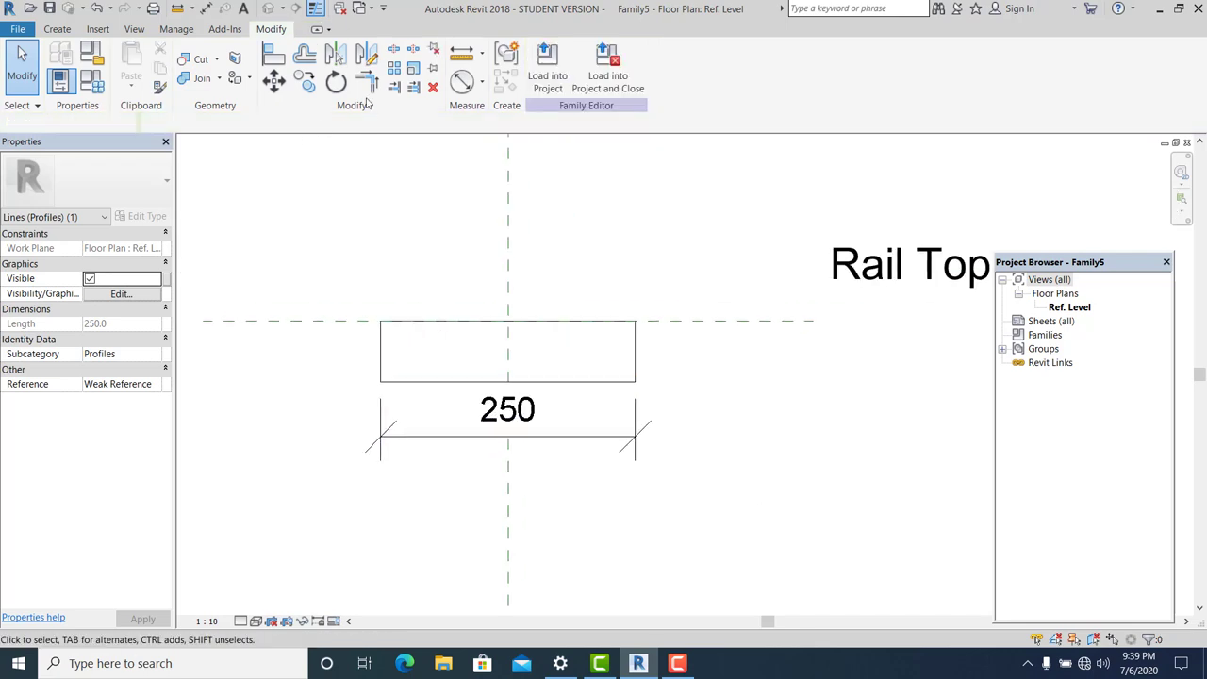
pyautogui.press('Escape')
# Step: Round the top-right corner with a 40-radius fillet arc
pyautogui.click(57, 29)
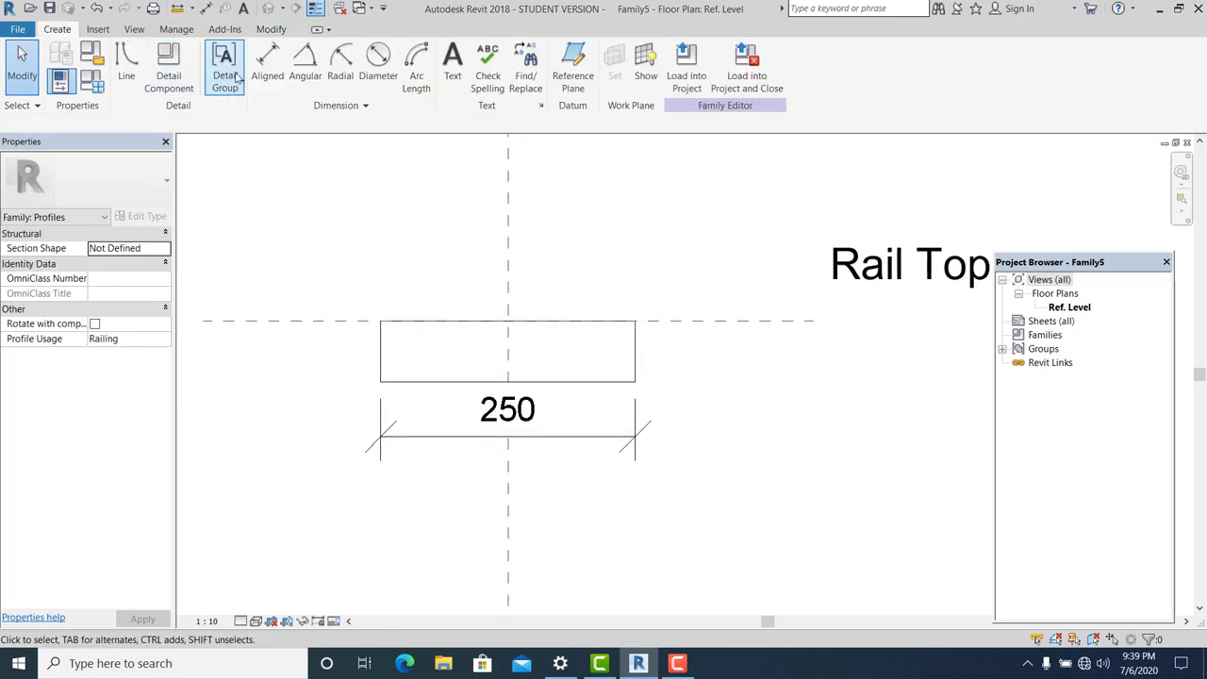
pyautogui.click(126, 59)
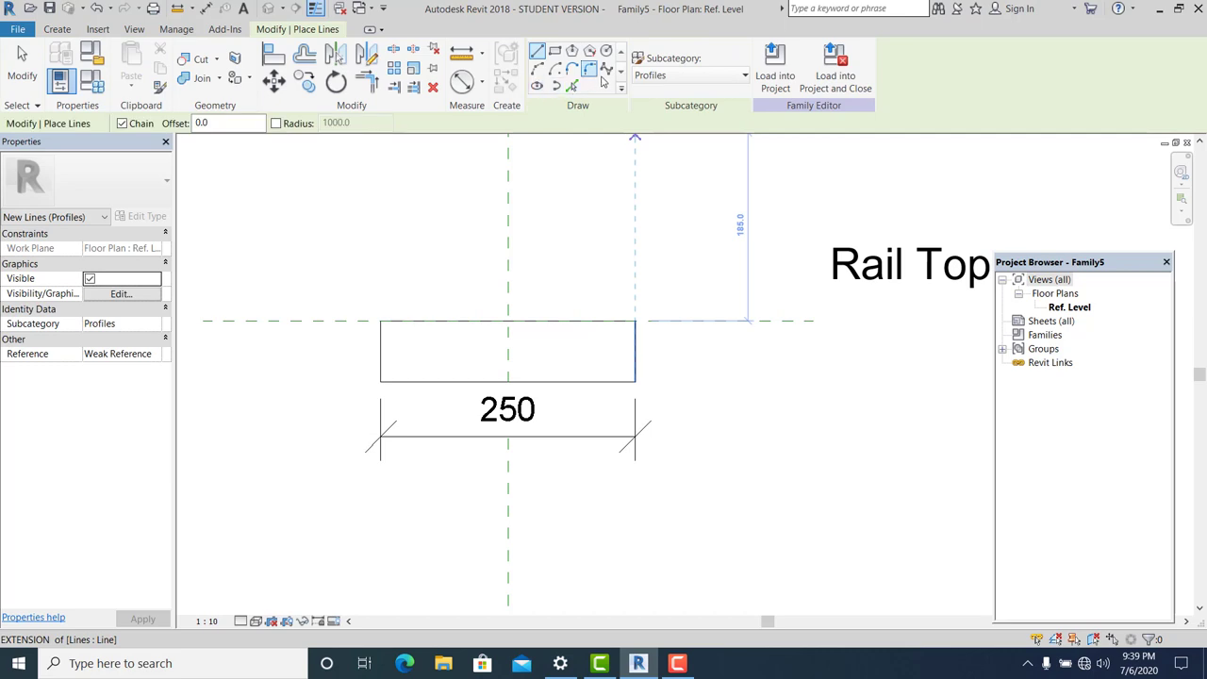
pyautogui.click(590, 70)
pyautogui.scroll(2, 635, 321)
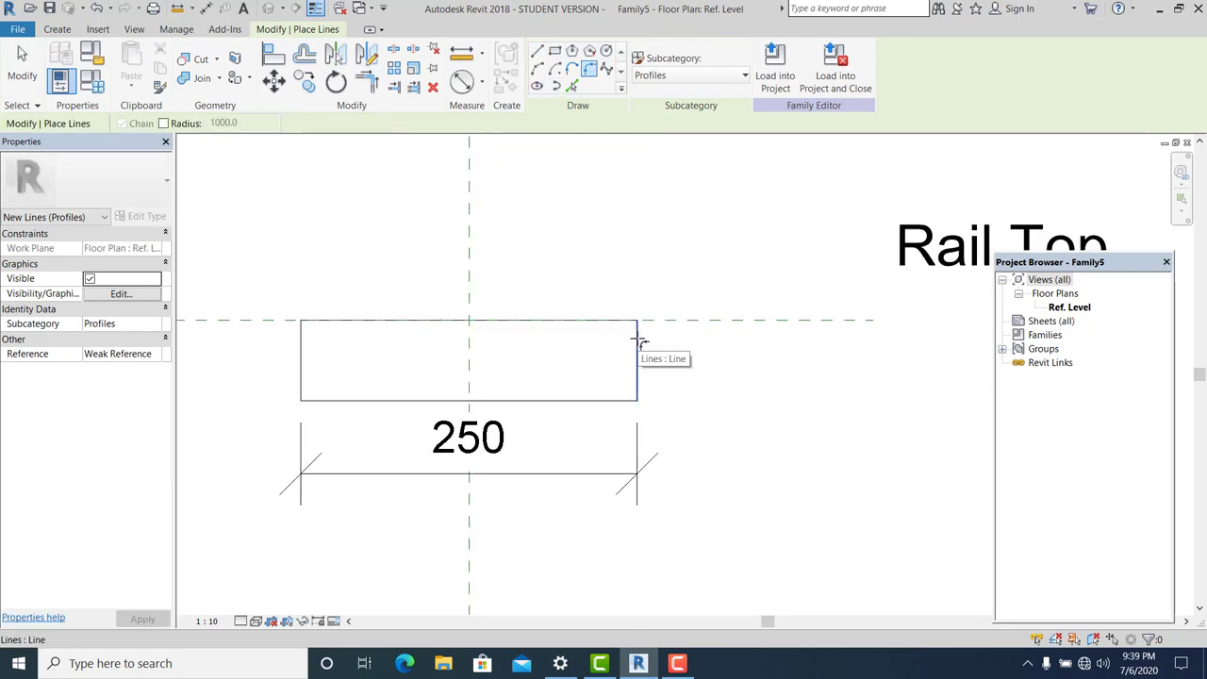
pyautogui.click(627, 321)
pyautogui.click(634, 354)
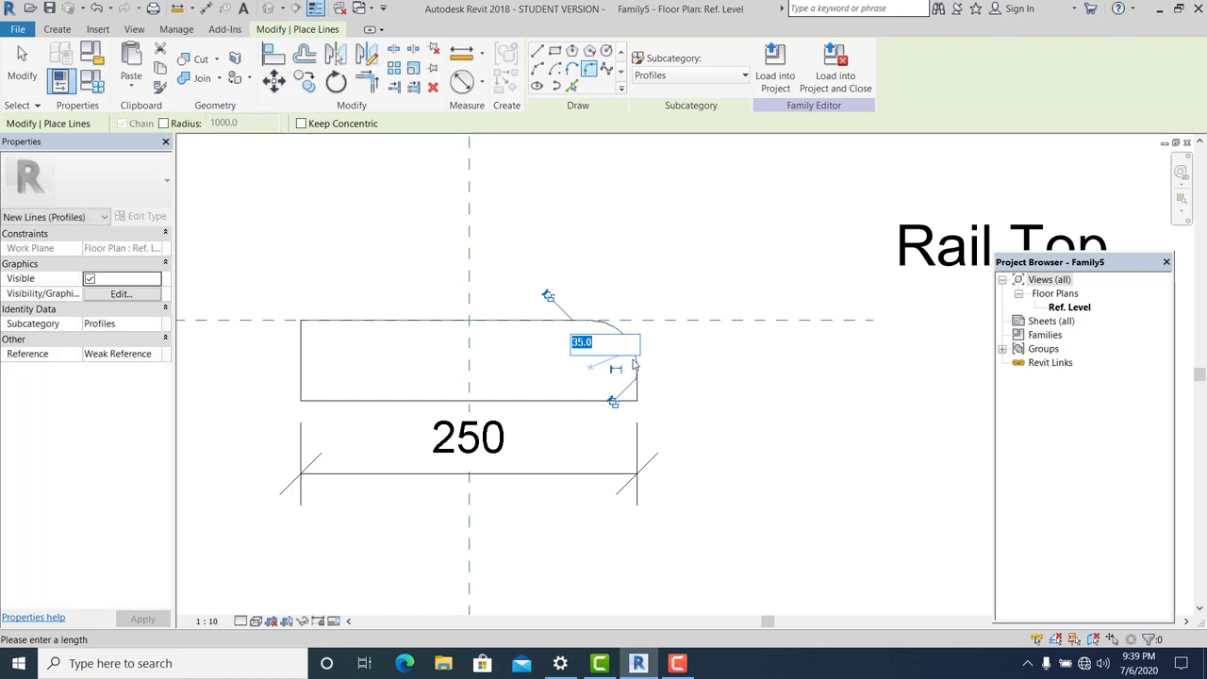
pyautogui.press('Return')
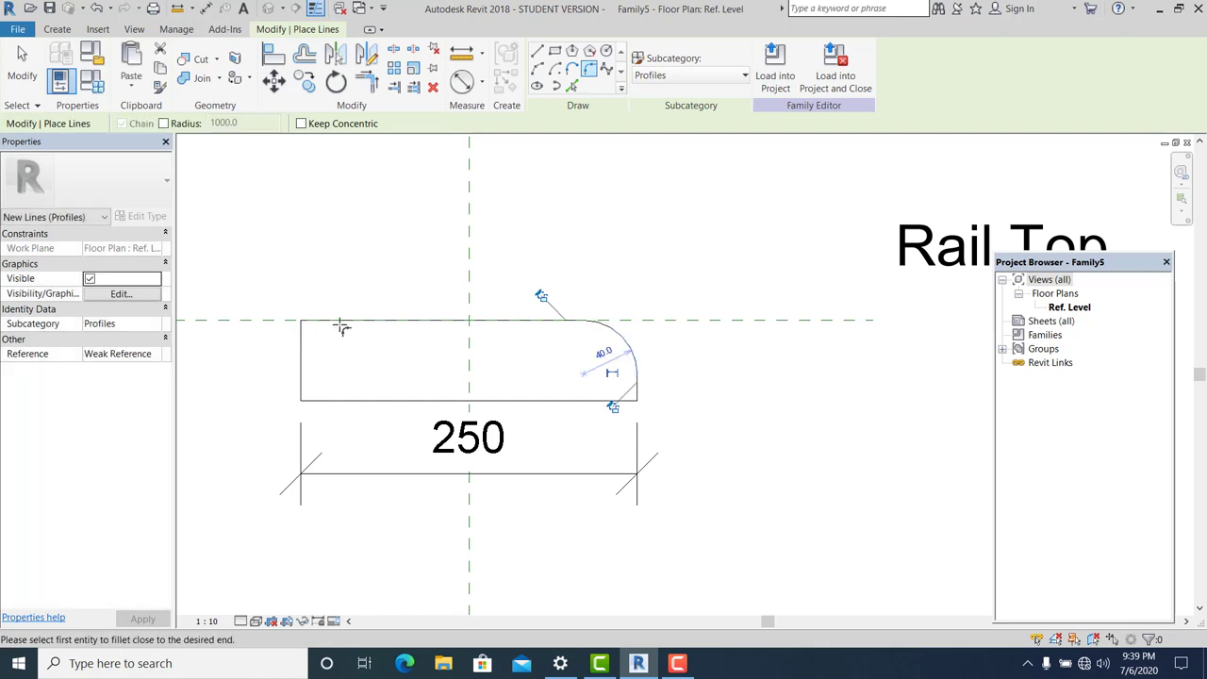
# Step: Round the top-left corner with a matching 40-radius fillet arc
pyautogui.click(342, 321)
pyautogui.click(302, 337)
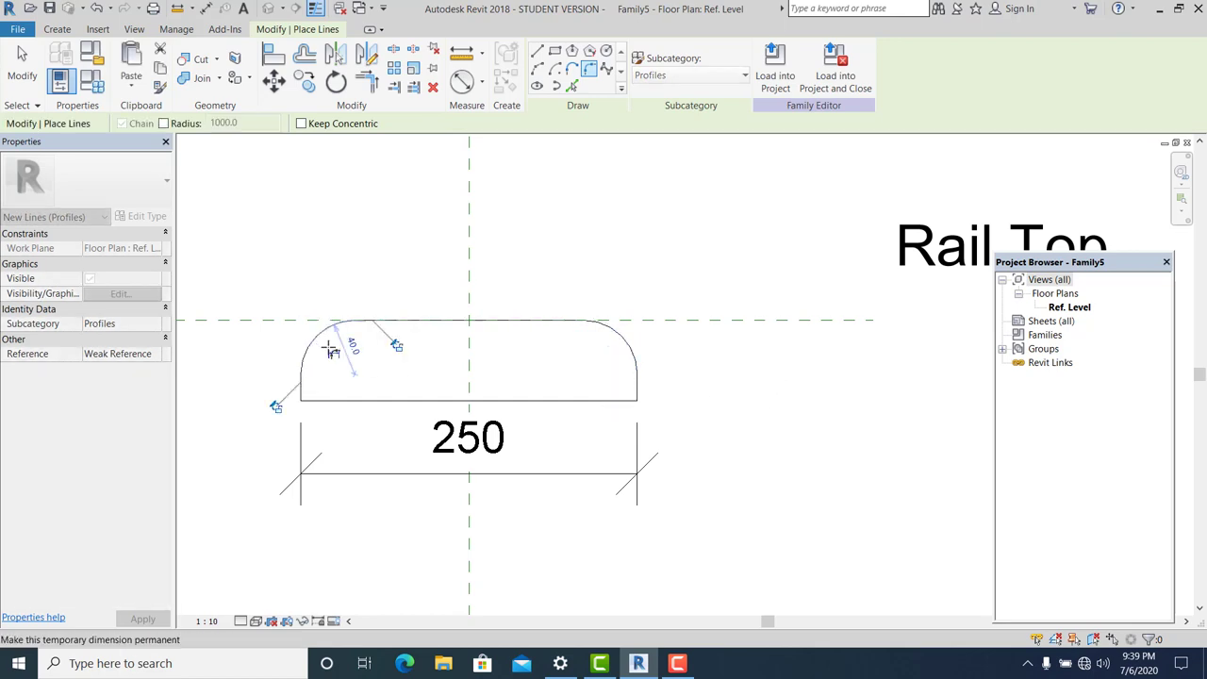
pyautogui.press('Escape')
pyautogui.press('Escape')
pyautogui.scroll(-2, 632, 359)
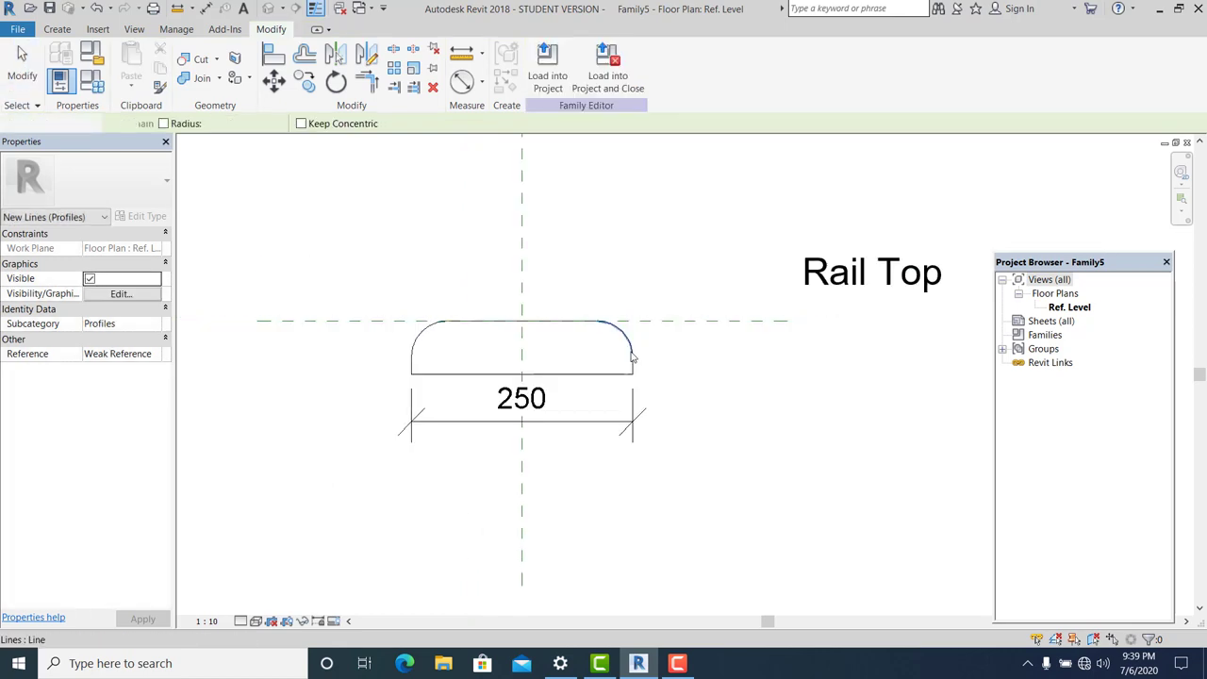
pyautogui.press('Escape')
pyautogui.moveTo(499, 202)
pyautogui.mouseDown(button='middle')
pyautogui.moveTo(548, 313)
pyautogui.moveTo(635, 382)
pyautogui.mouseUp(button='middle')
pyautogui.scroll(1, 622, 377)
# Step: Create a new project from the US Metric DefaultMetric.rte template
pyautogui.click(24, 38)
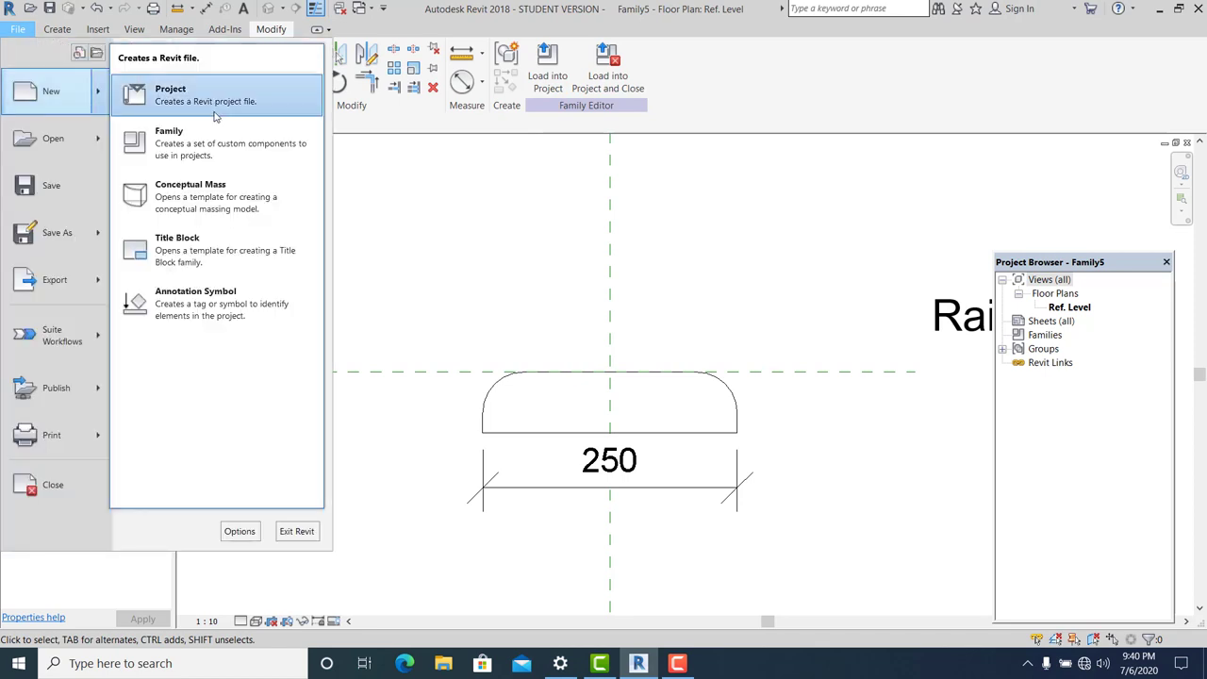
pyautogui.moveTo(54, 91)
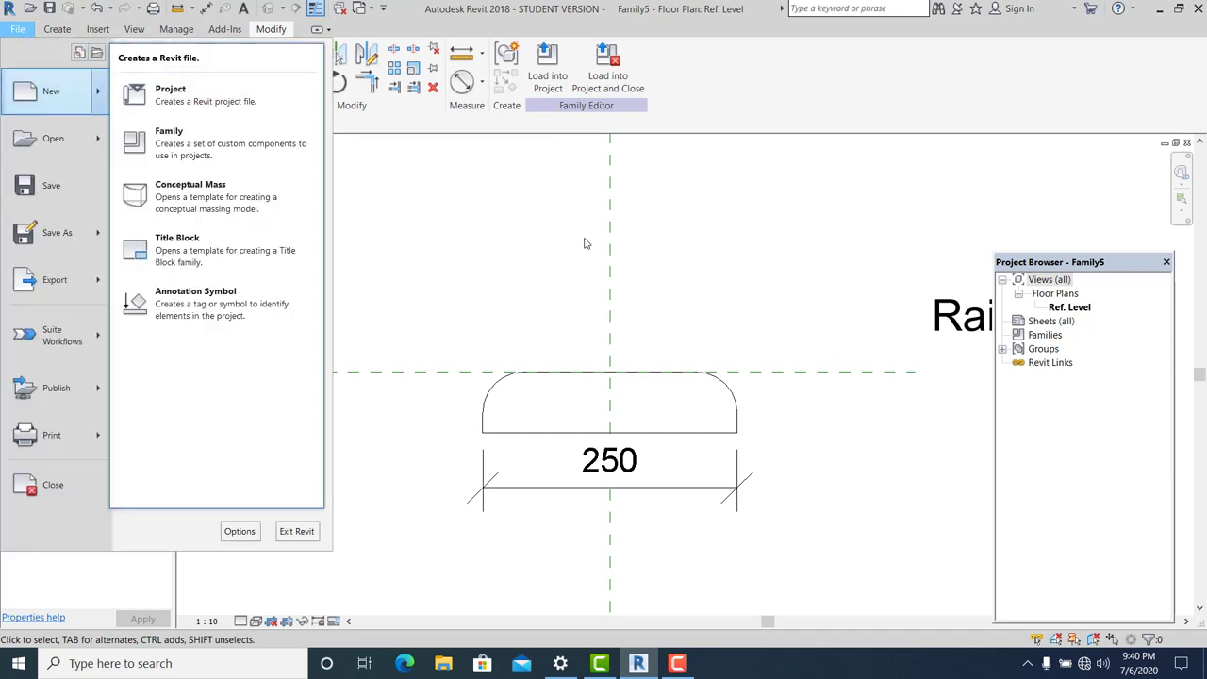
pyautogui.click(534, 273)
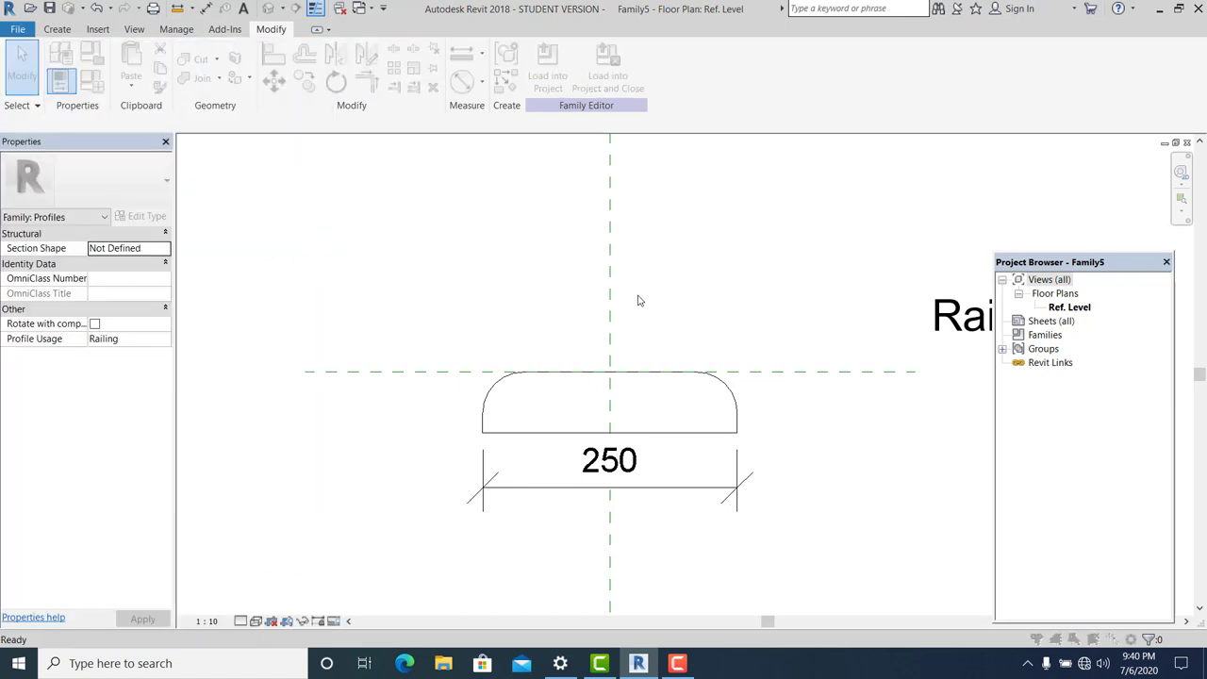
pyautogui.click(680, 206)
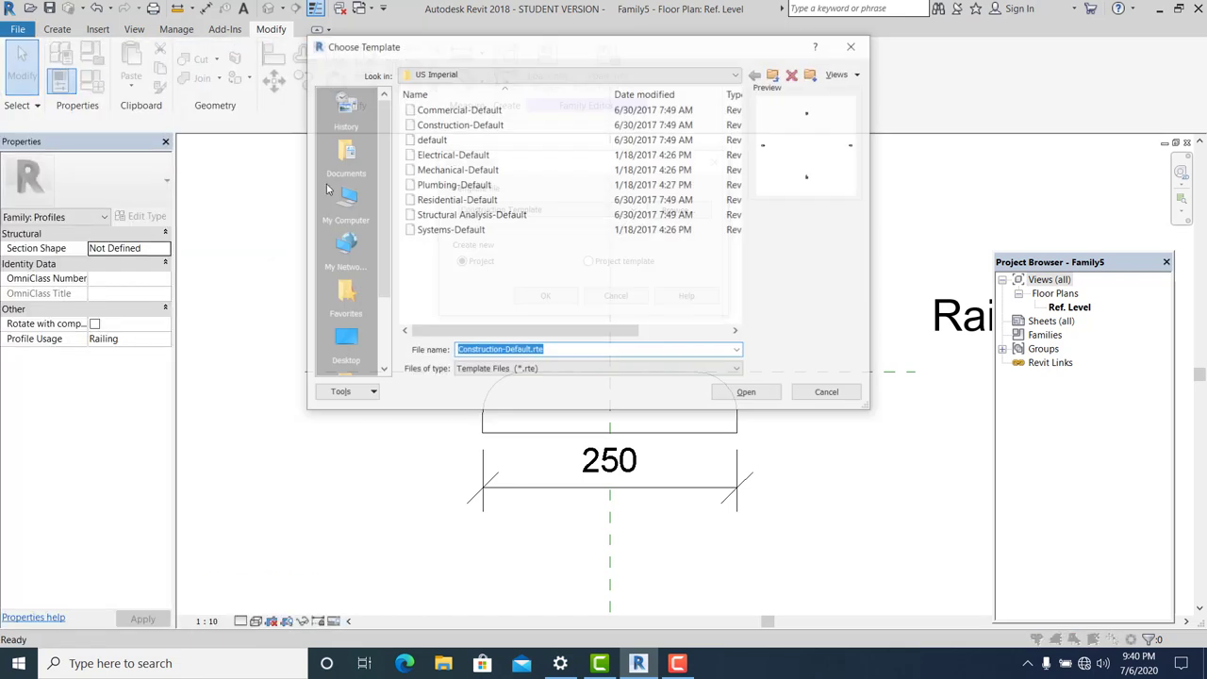
pyautogui.click(566, 73)
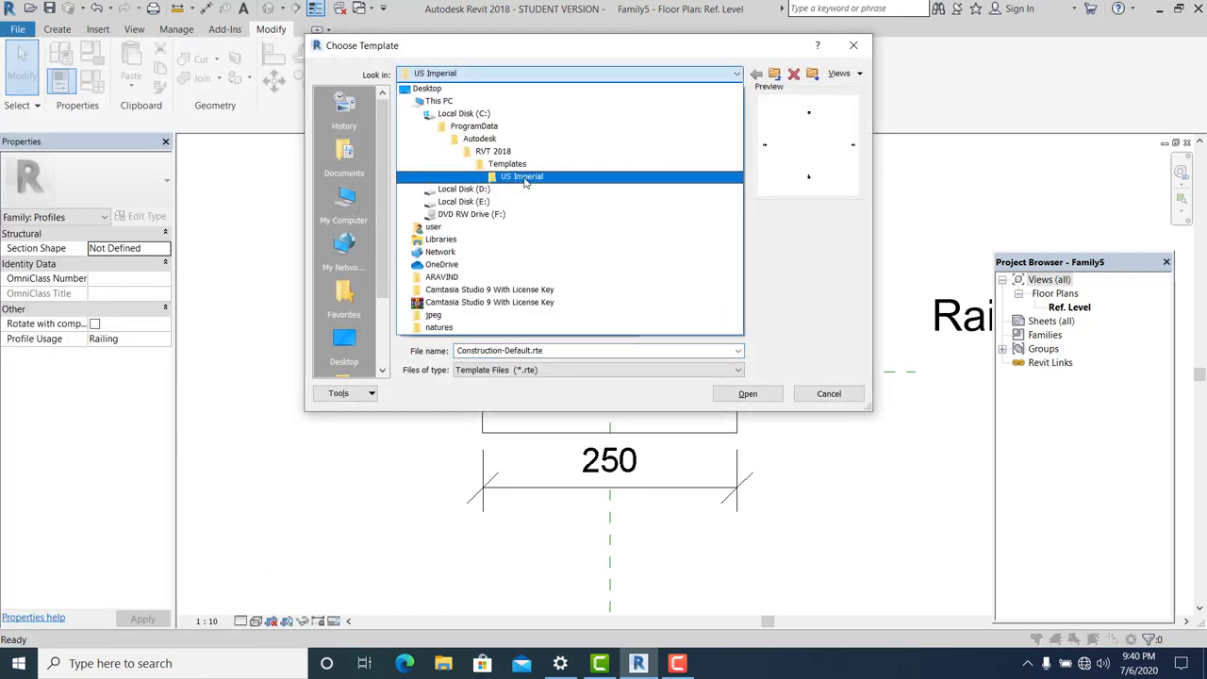
pyautogui.click(522, 165)
pyautogui.click(450, 142)
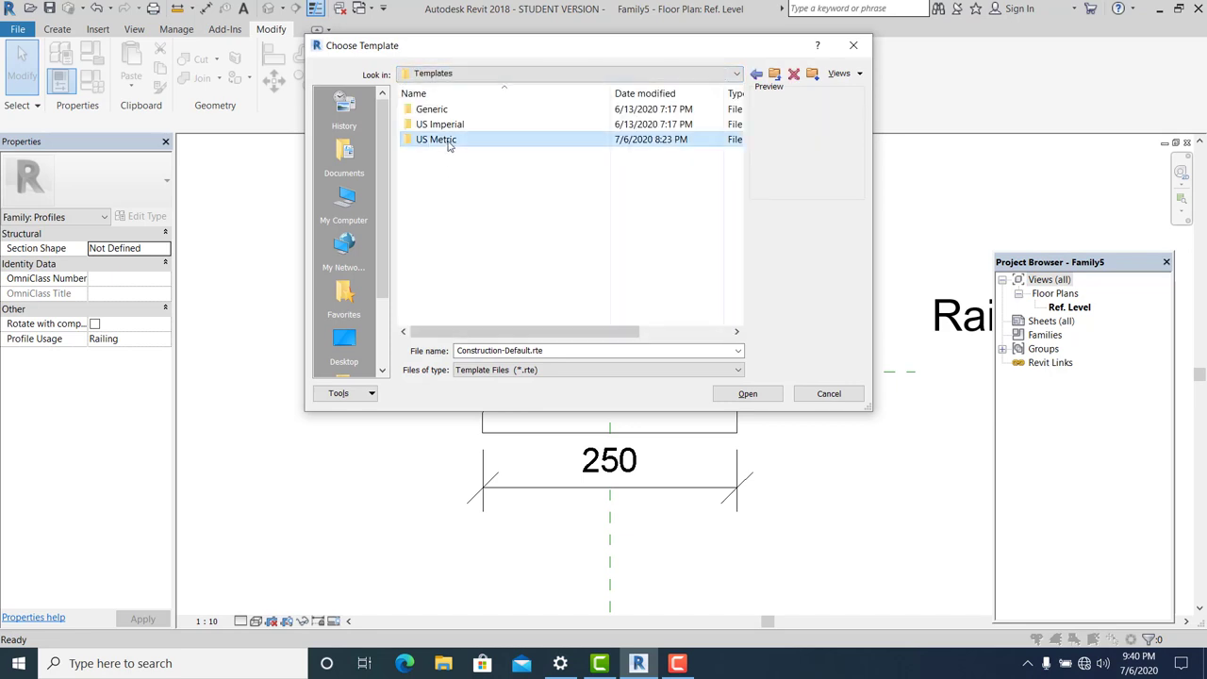
pyautogui.doubleClick(449, 139)
pyautogui.click(477, 140)
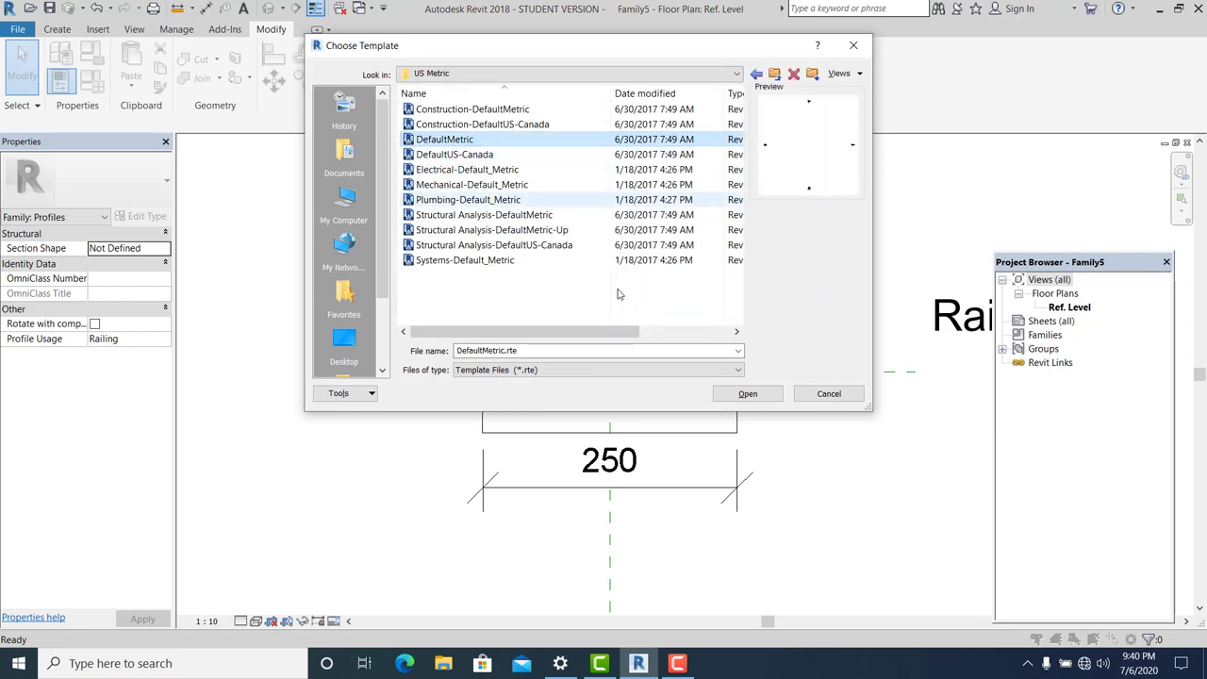
pyautogui.click(751, 394)
pyautogui.click(541, 297)
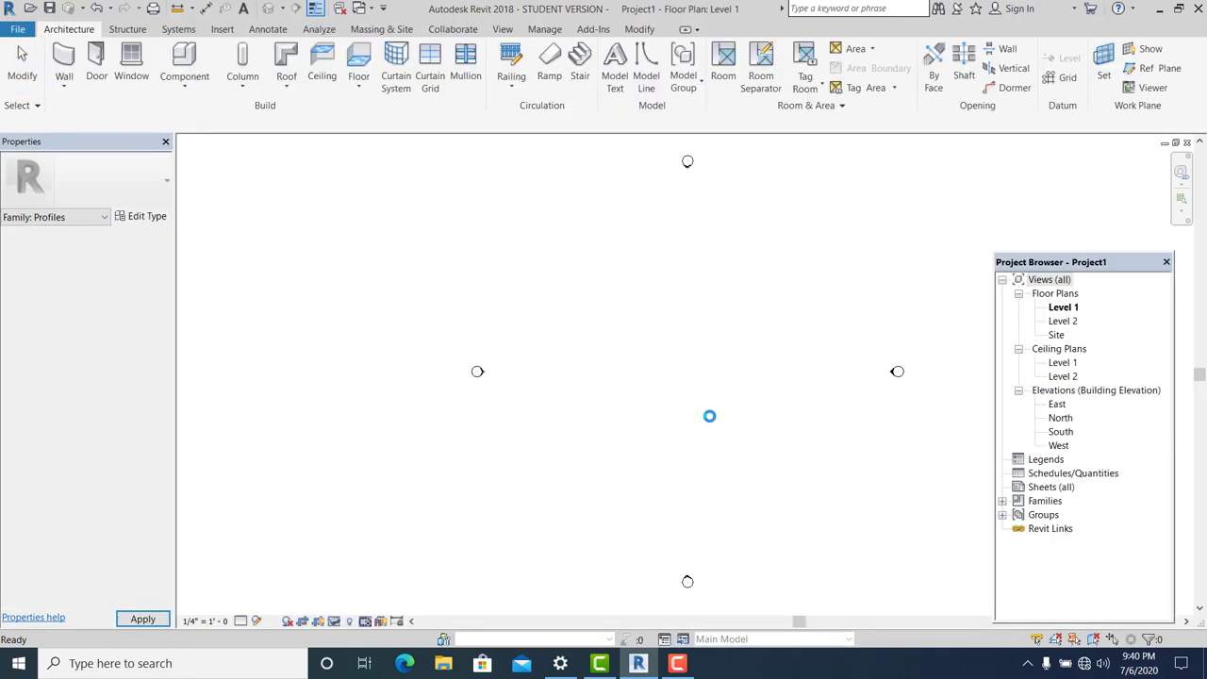
# Step: Start sketching a railing path in the Project1 Level 1 plan
pyautogui.moveTo(624, 377); pyautogui.dragTo(444, 331, button='middle')
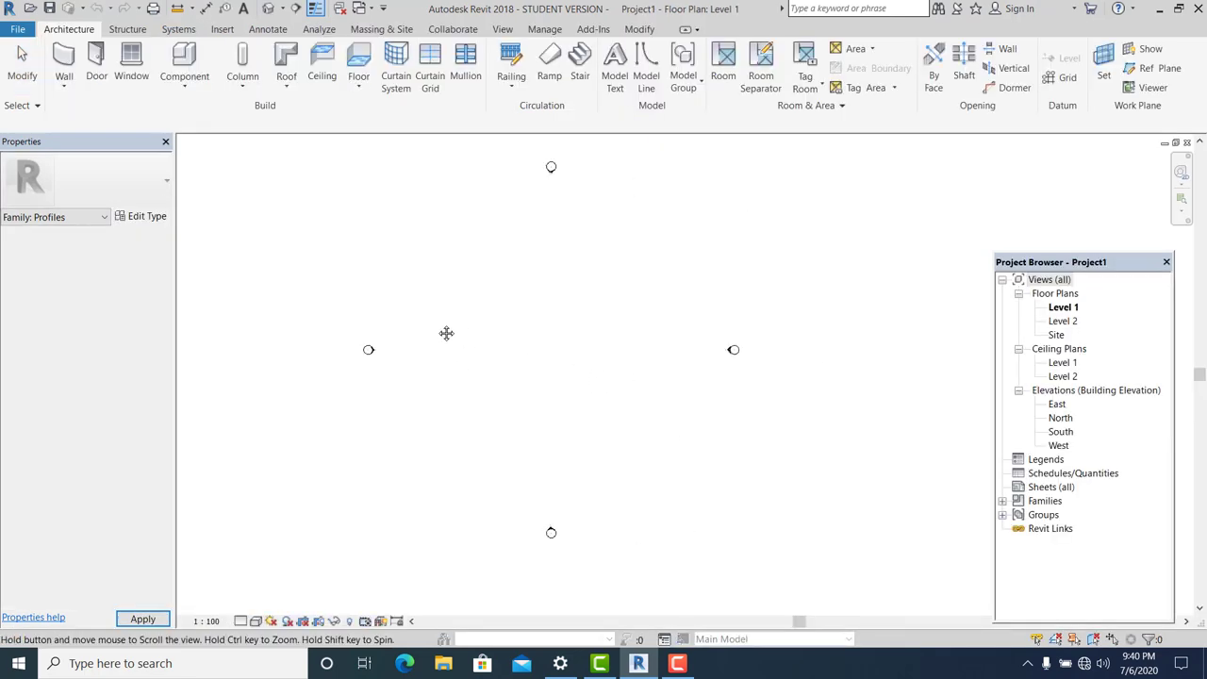
pyautogui.moveTo(537, 353); pyautogui.dragTo(570, 344, button='middle')
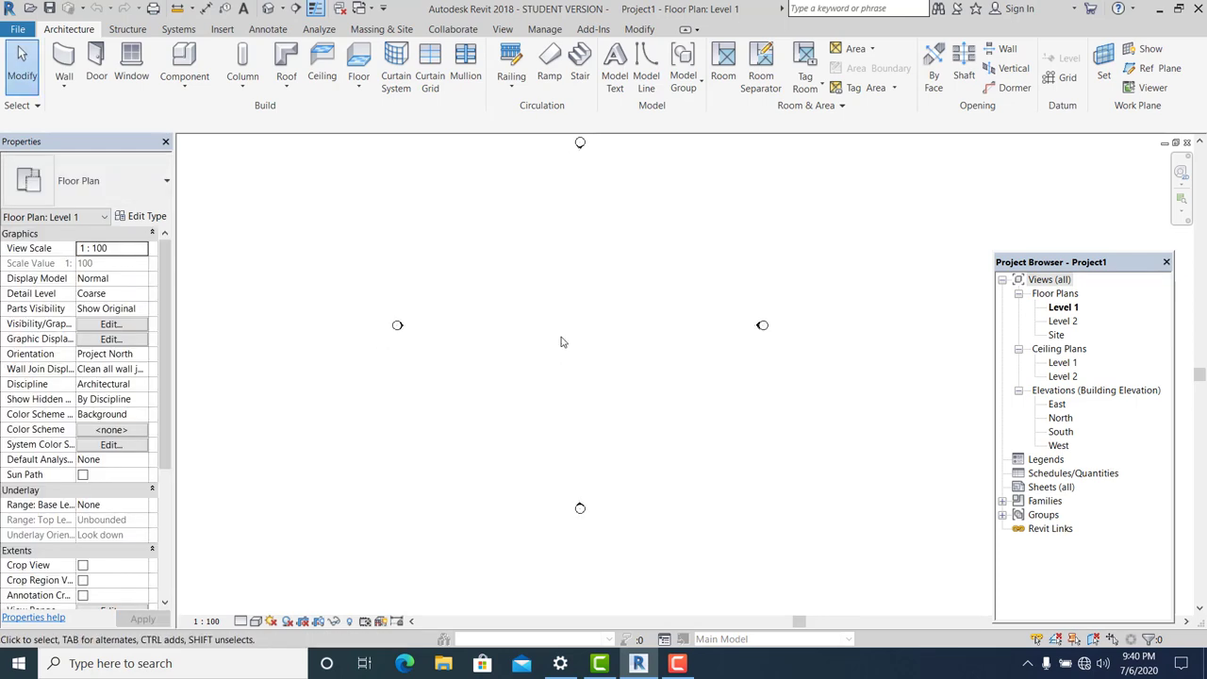
pyautogui.click(511, 79)
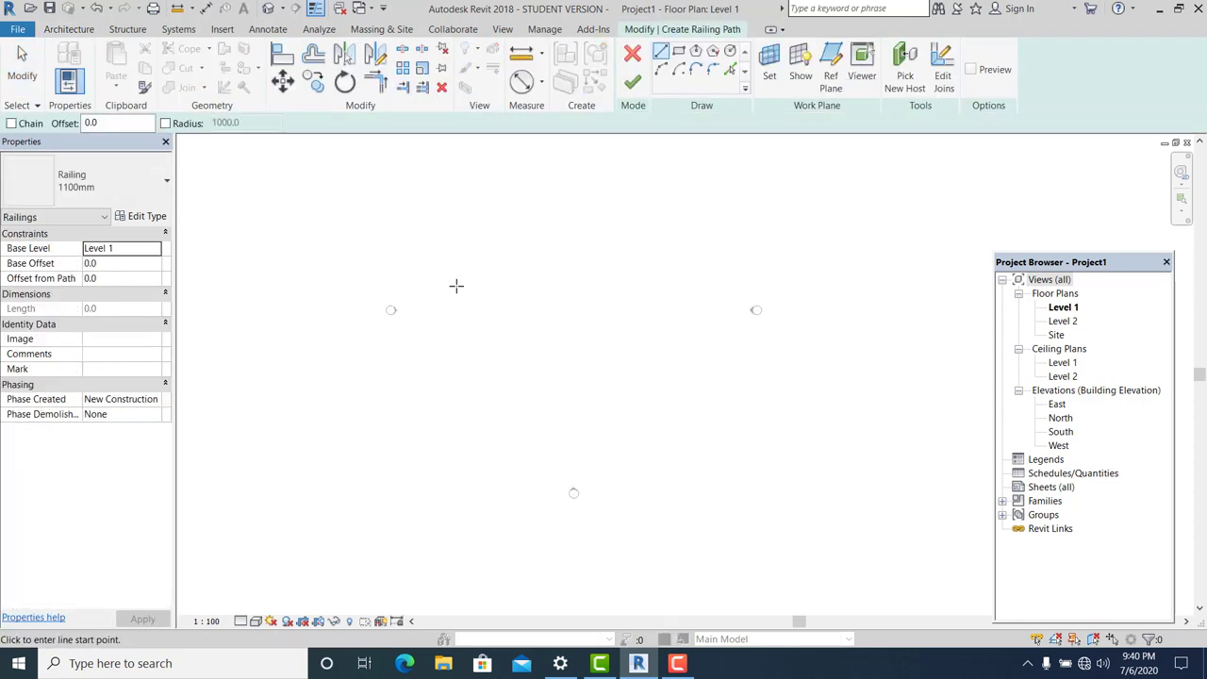
# Step: Close the inactive views and switch to Family5's Ref. Level floor plan
pyautogui.click(373, 10)
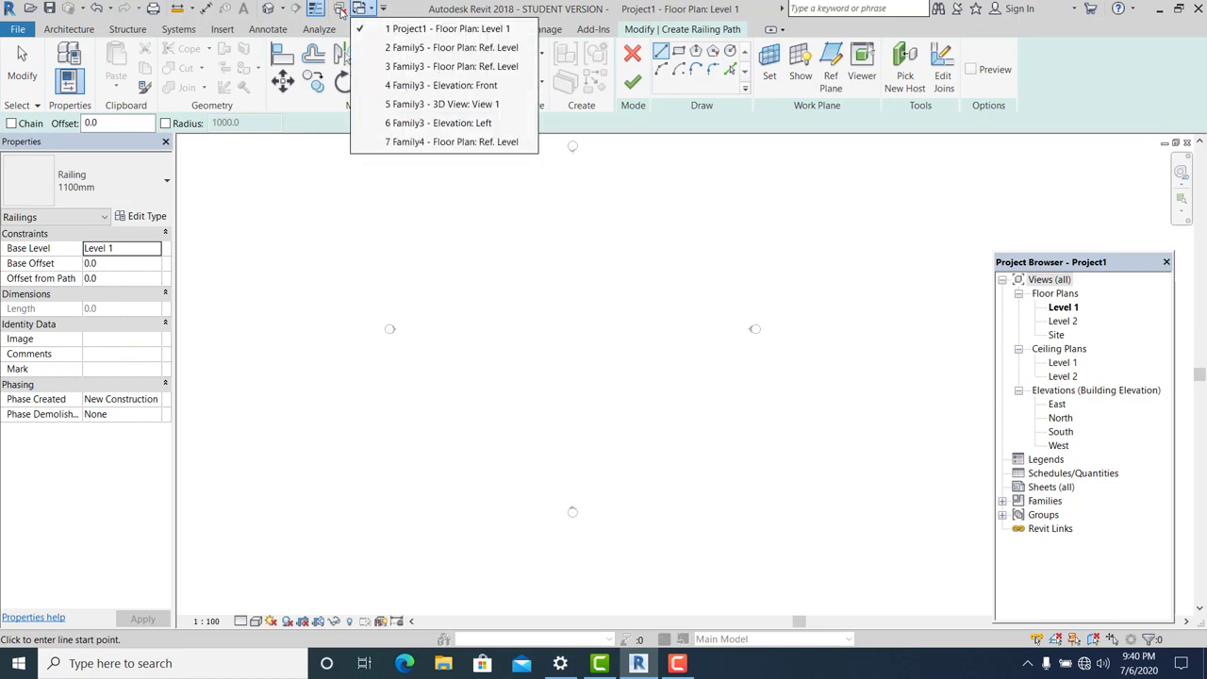
pyautogui.click(341, 9)
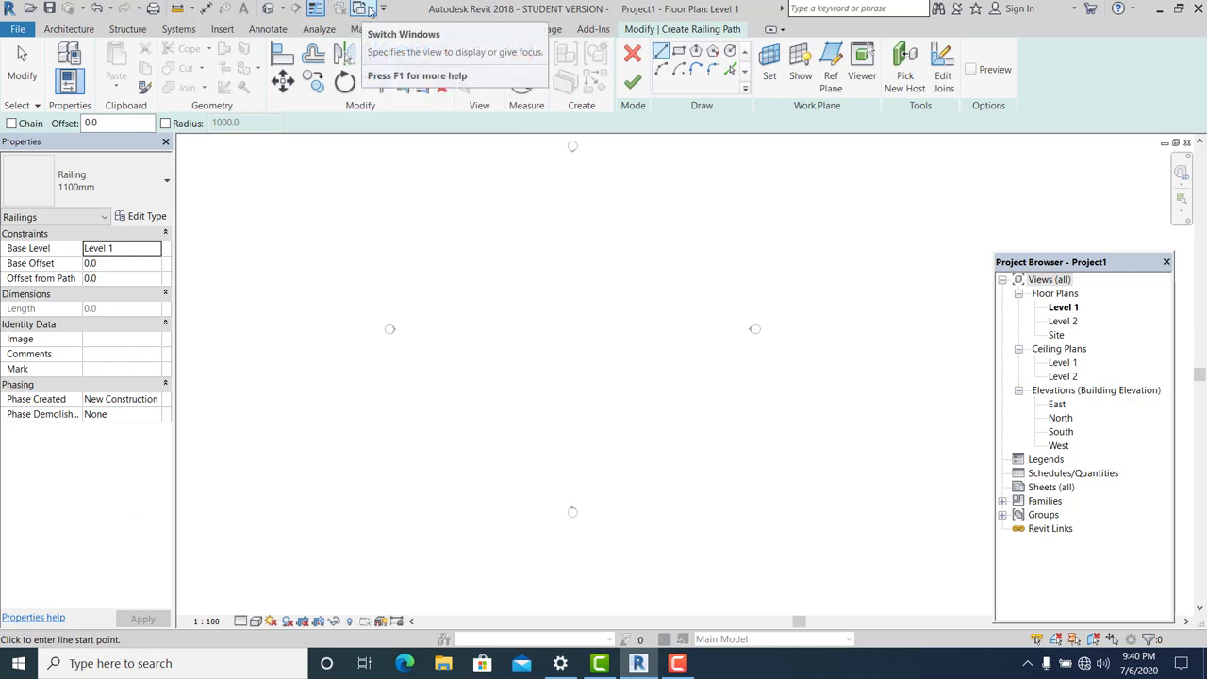
pyautogui.click(371, 9)
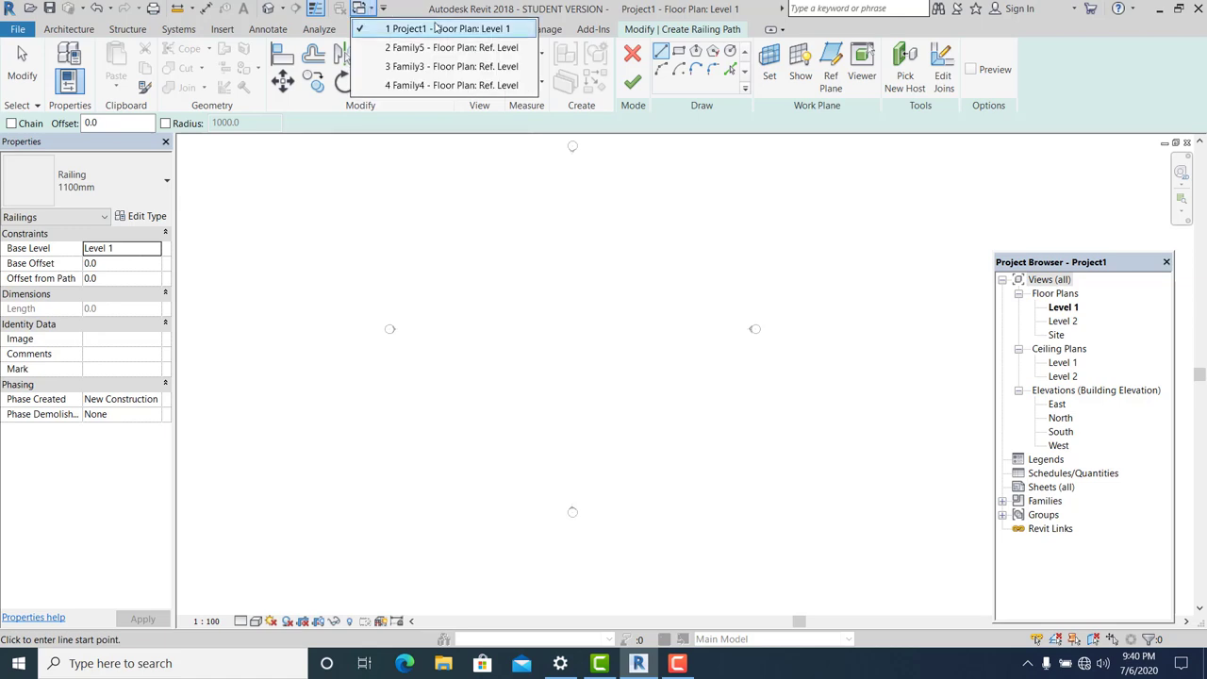
pyautogui.click(445, 48)
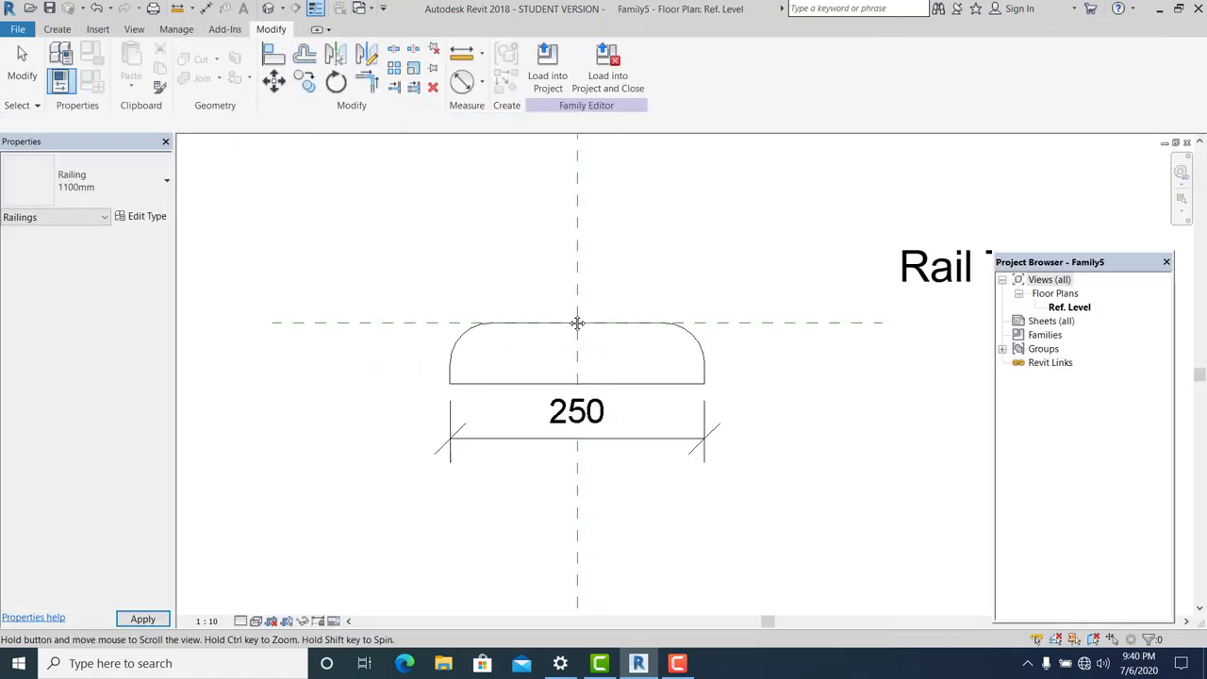
# Step: Load the Rail Top profile family into Project1 and close it
pyautogui.click(561, 64)
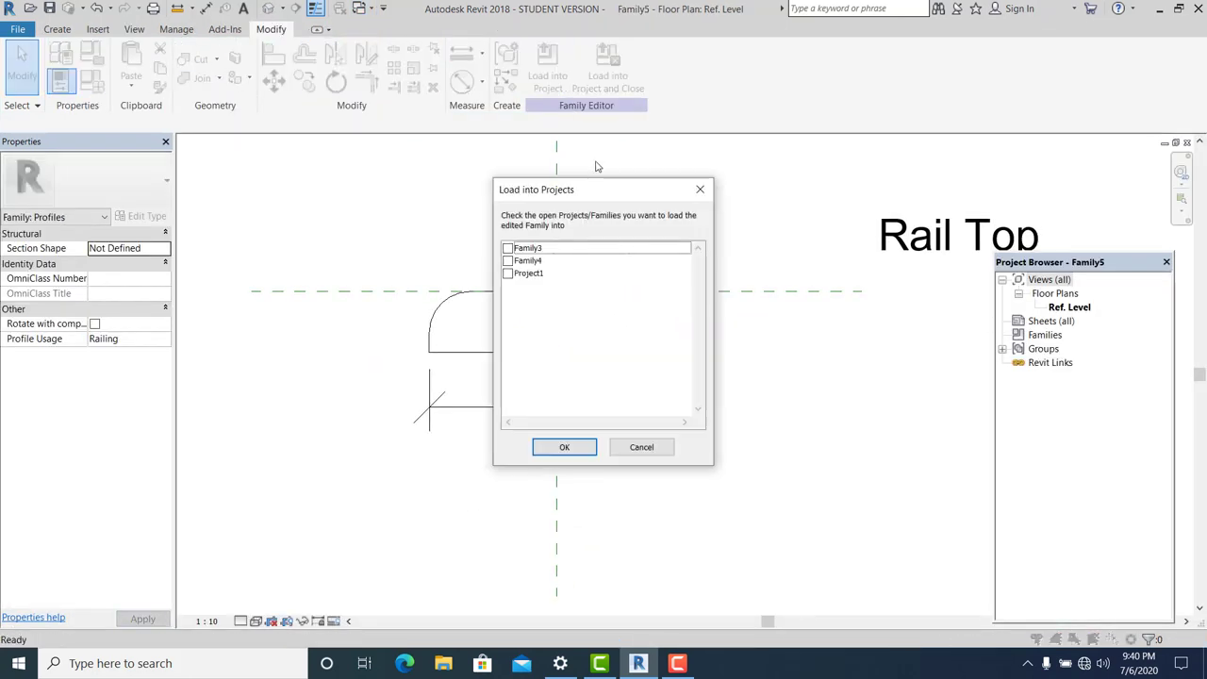
pyautogui.click(641, 447)
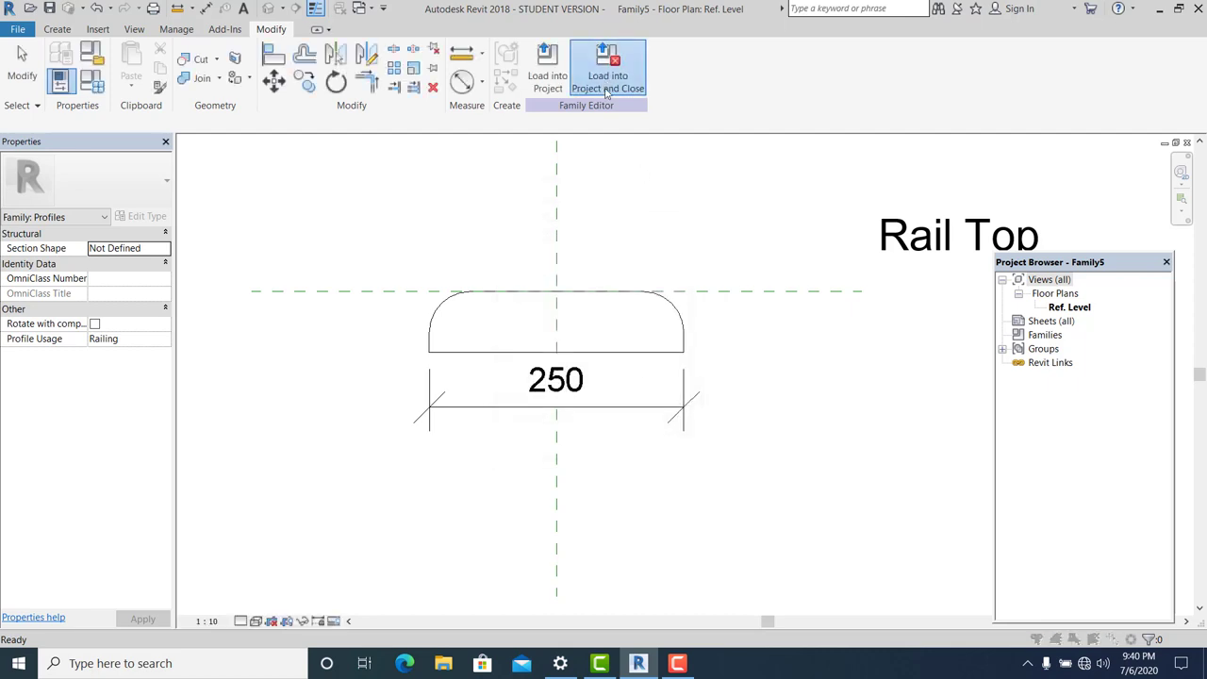
pyautogui.click(608, 68)
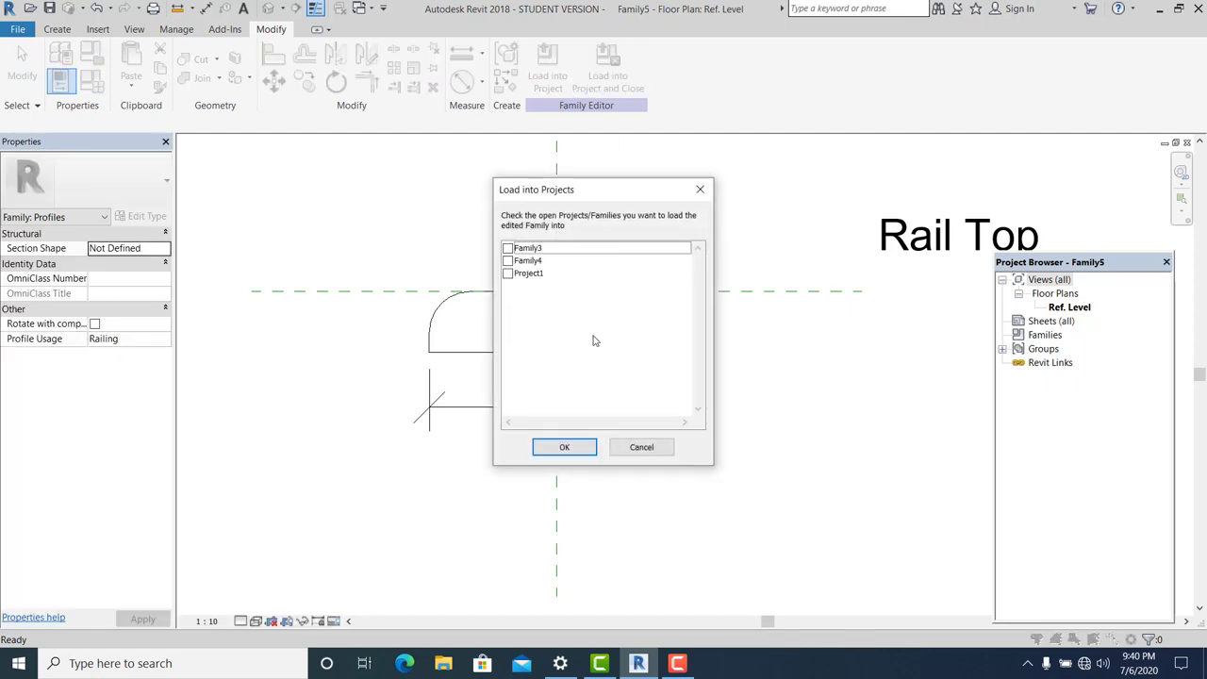
pyautogui.click(516, 275)
pyautogui.click(564, 447)
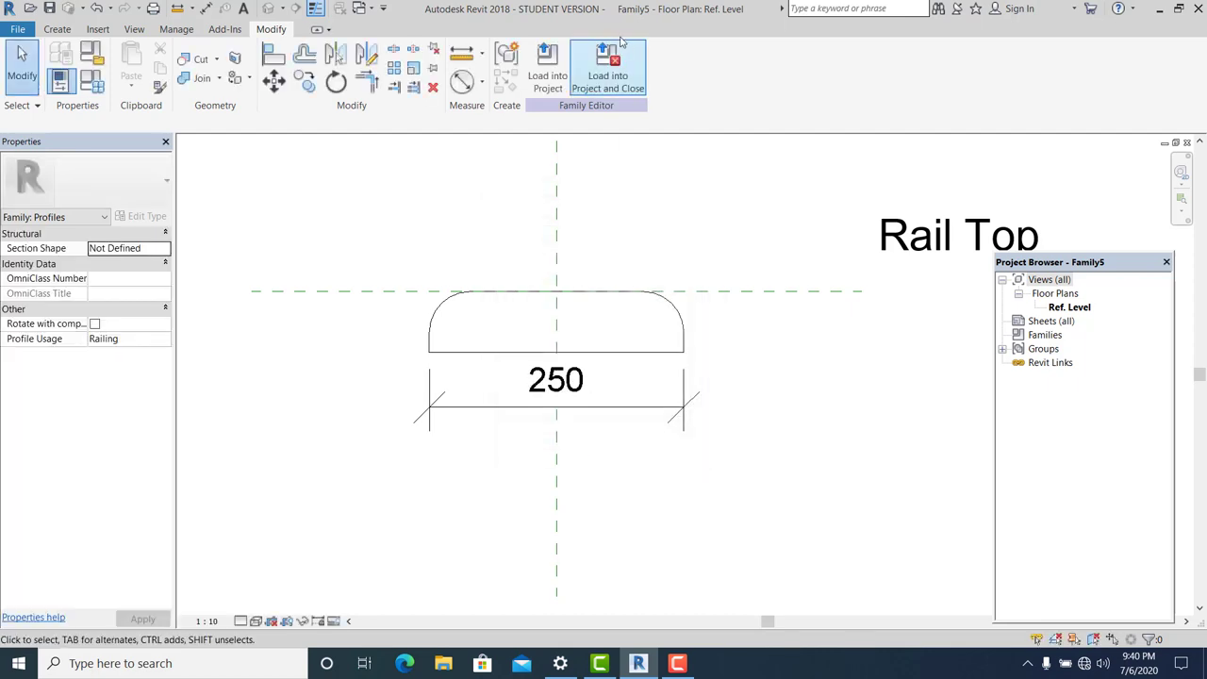
pyautogui.click(608, 64)
pyautogui.click(514, 274)
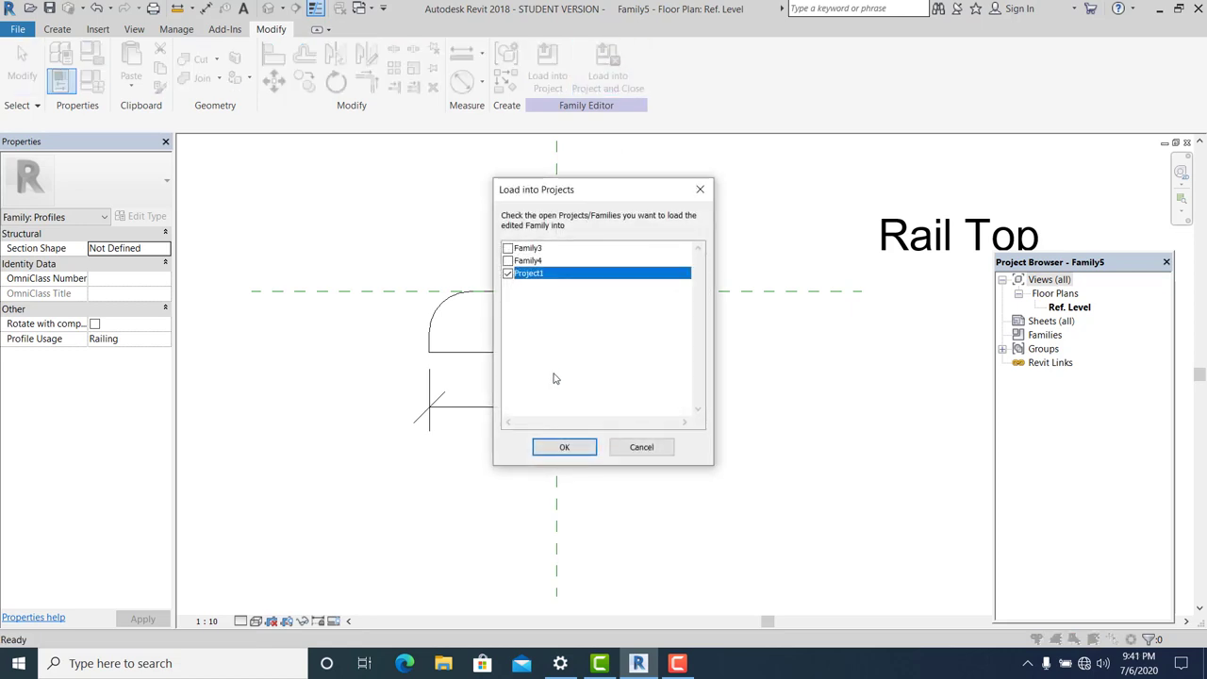
pyautogui.click(562, 449)
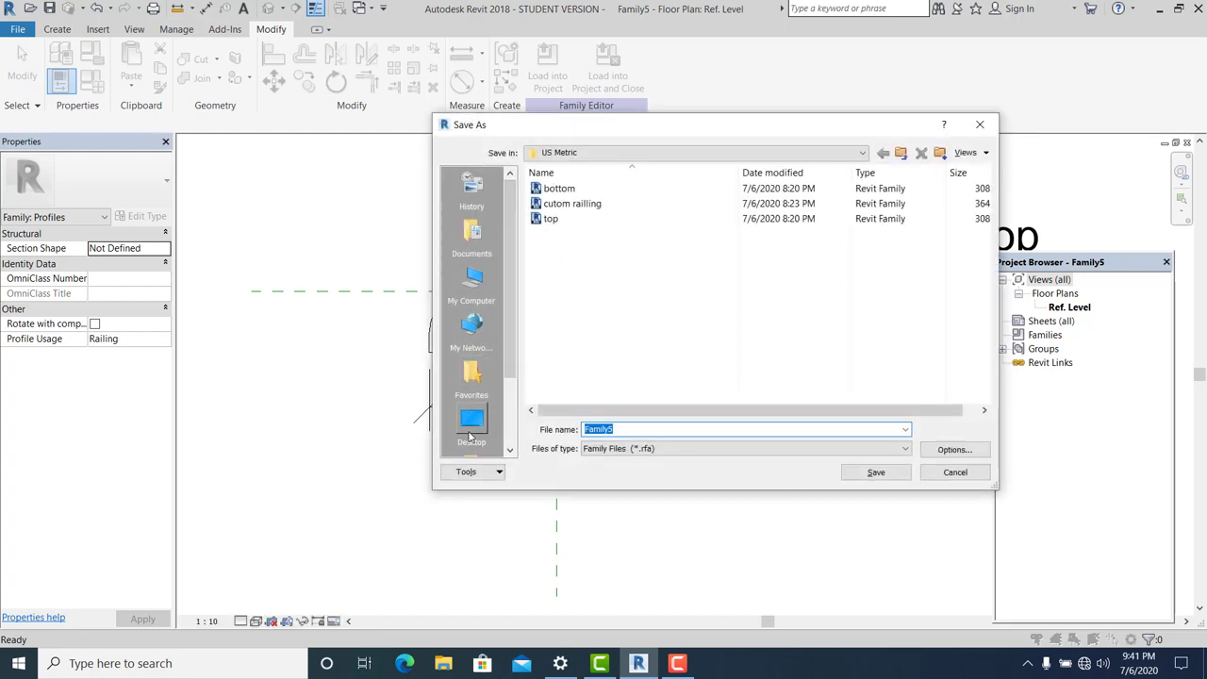
# Step: Save the profile family on the Desktop as 'bottom'
pyautogui.click(472, 424)
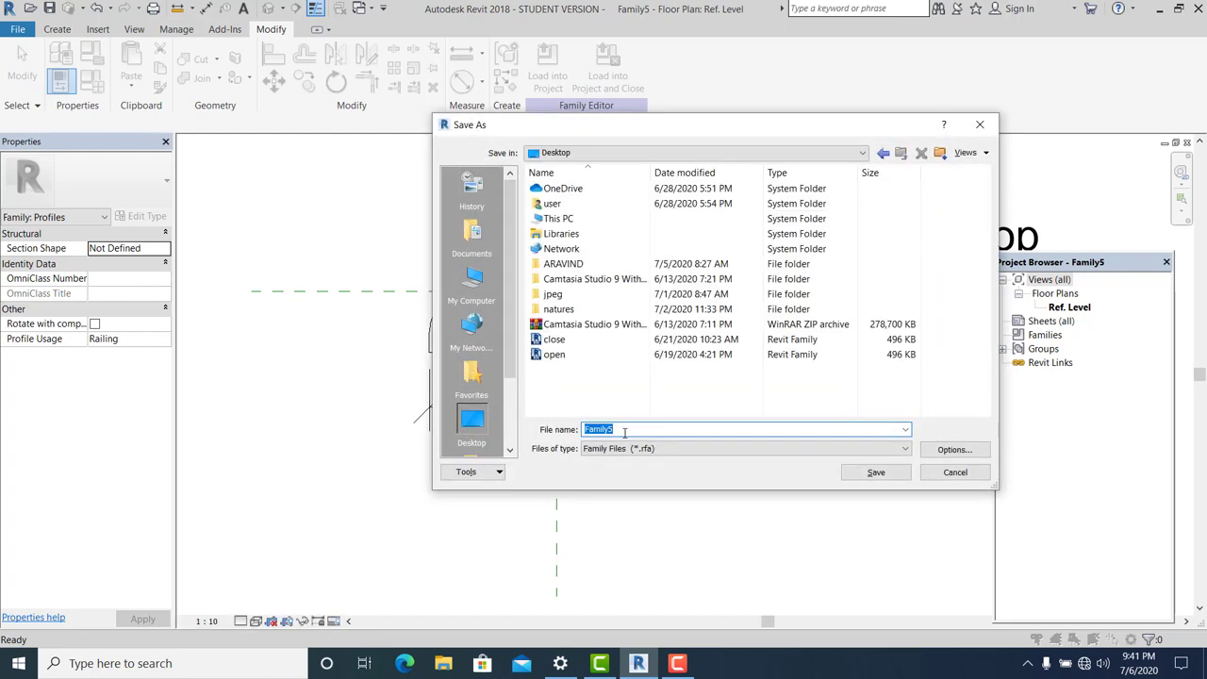
pyautogui.write('bootom')
pyautogui.press('BackSpace')
pyautogui.write('ttom')
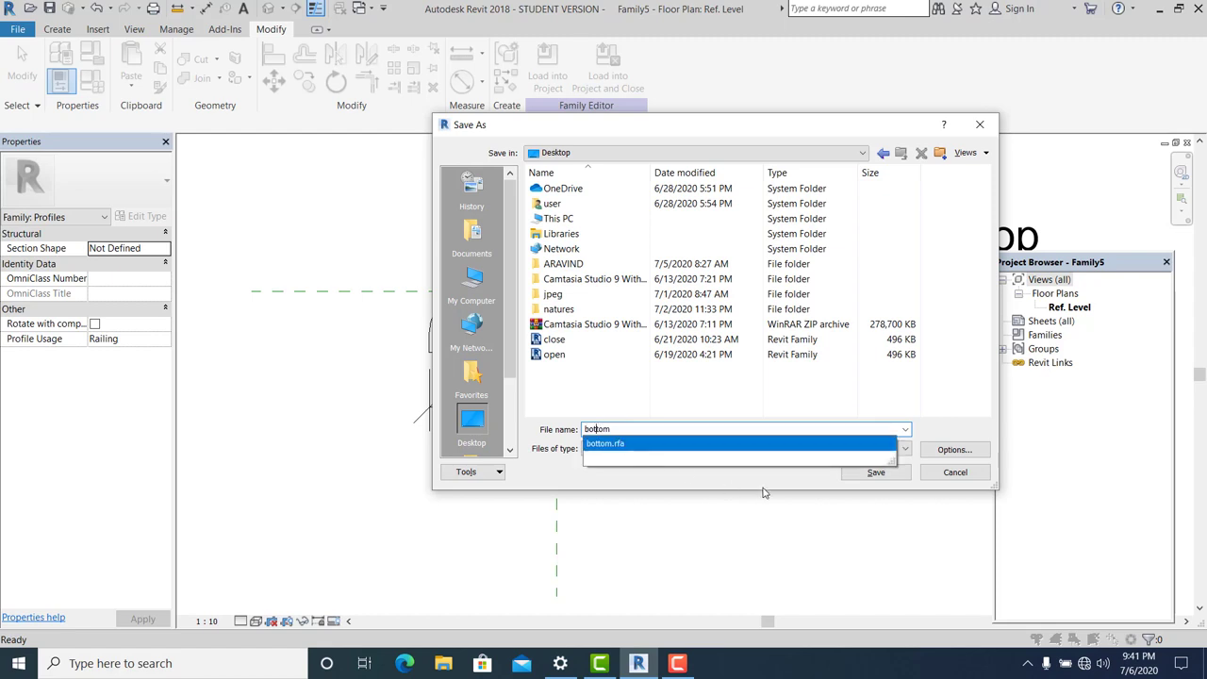
pyautogui.click(750, 491)
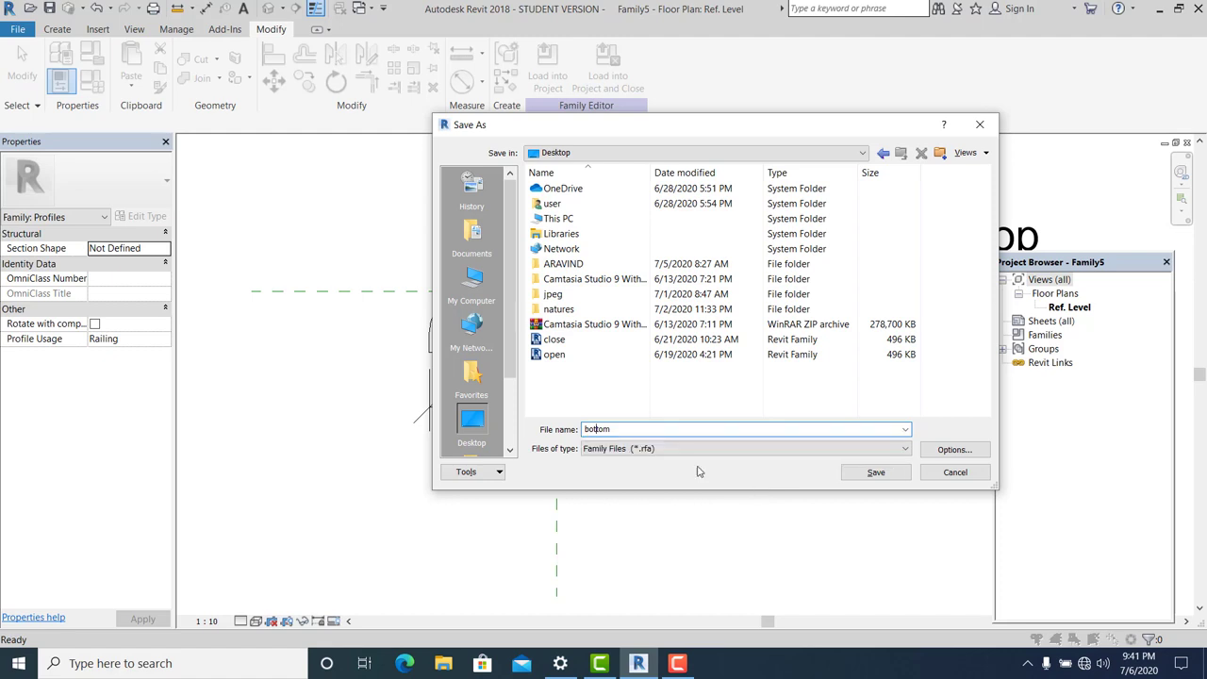
pyautogui.click(875, 483)
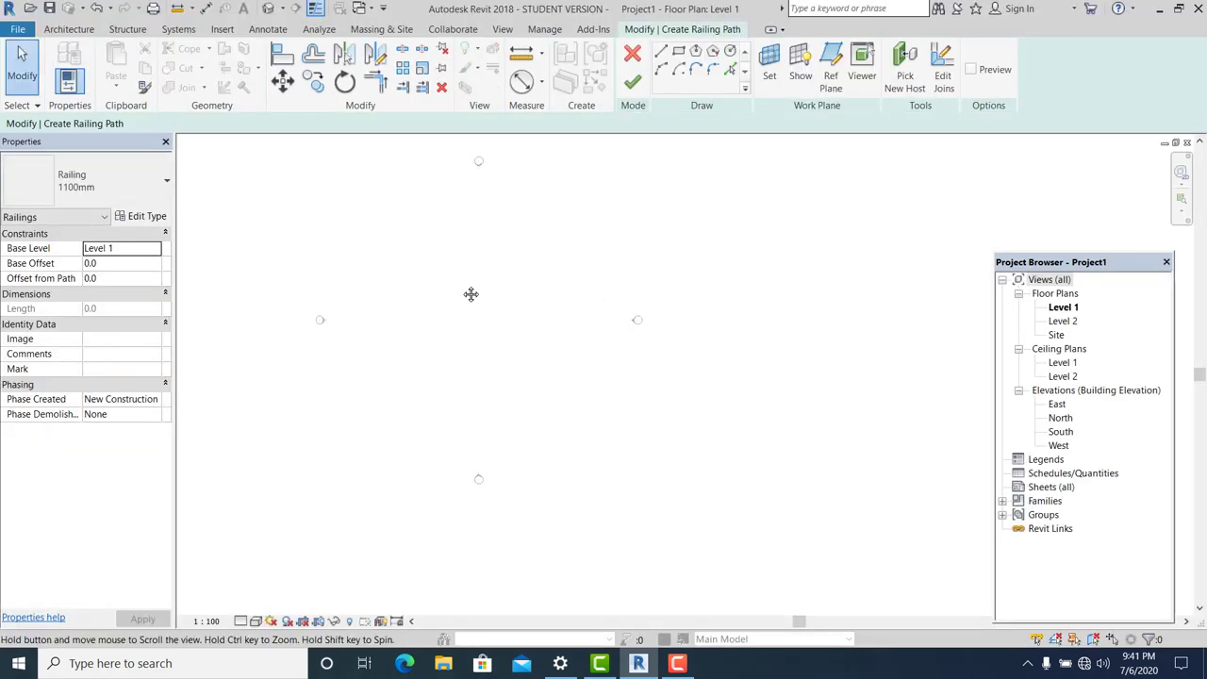
# Step: Switch to the Family3 baluster family and view it in the default 3D view
pyautogui.moveTo(469, 299); pyautogui.dragTo(418, 291, button='middle')
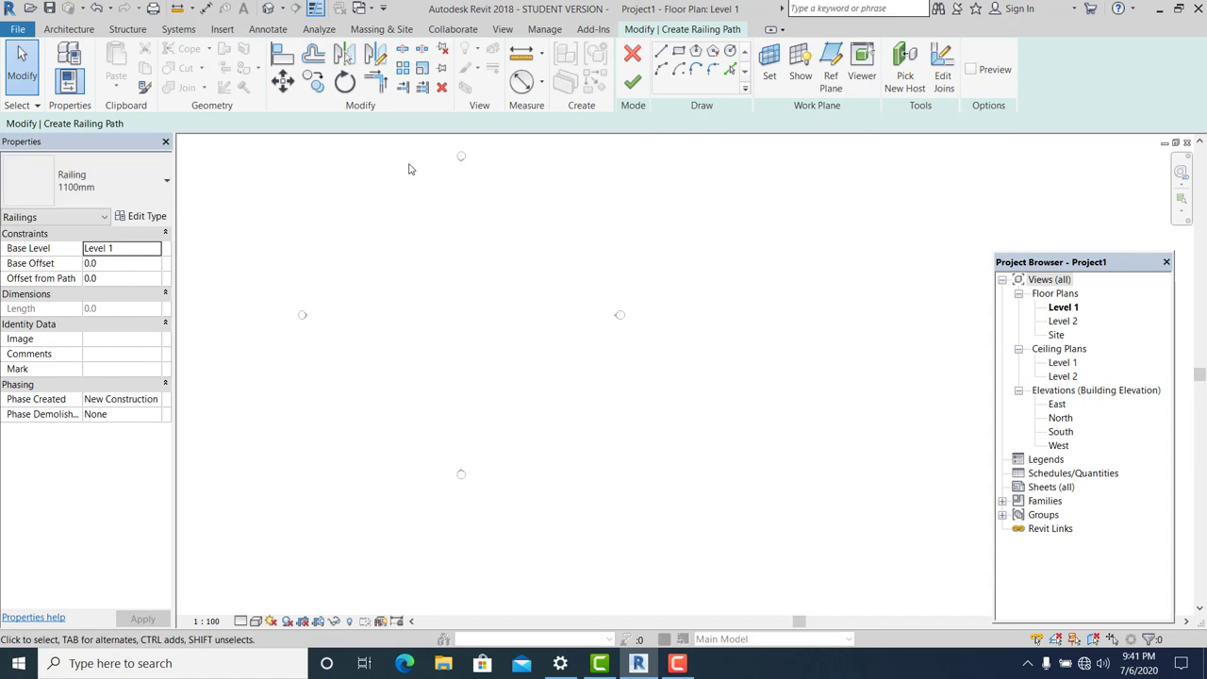
pyautogui.click(371, 10)
pyautogui.click(408, 48)
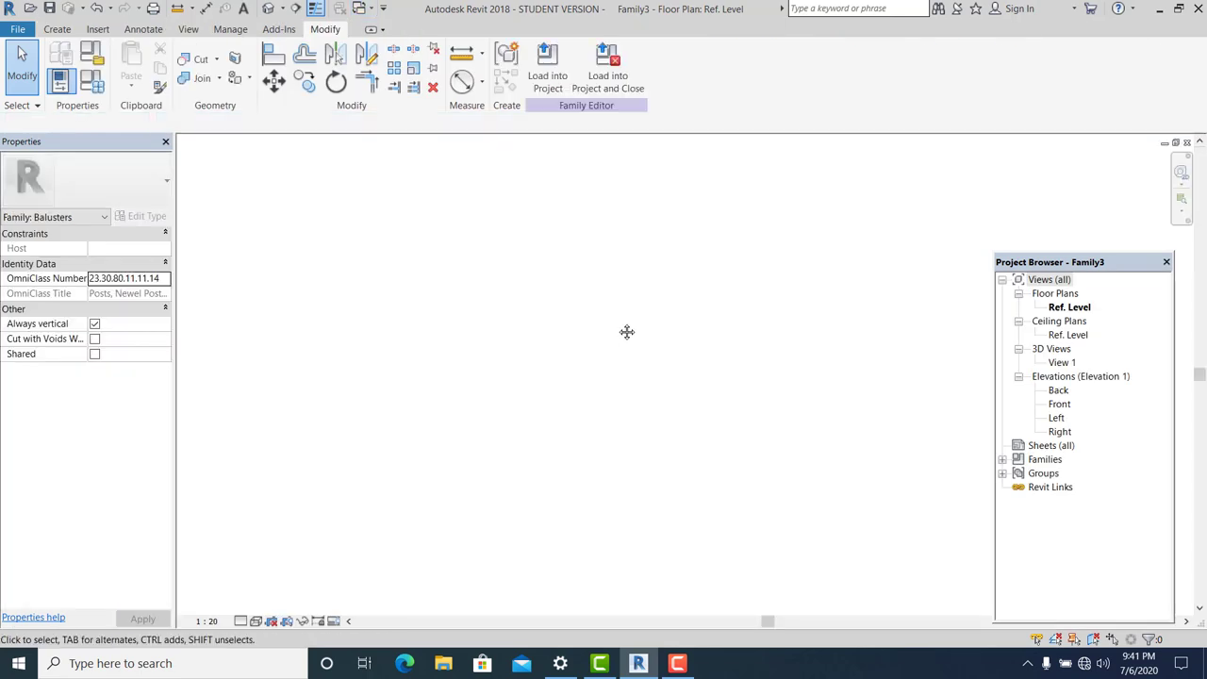
pyautogui.press('a')
pyautogui.press('l')
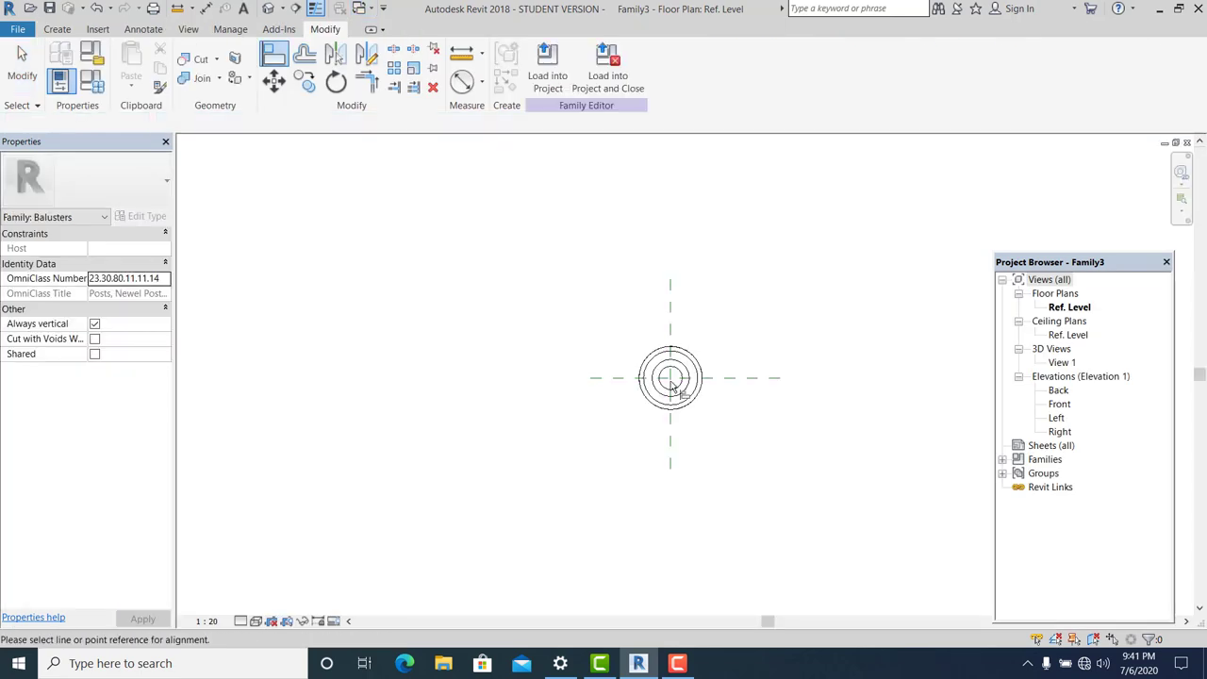
pyautogui.scroll(2, 660, 389)
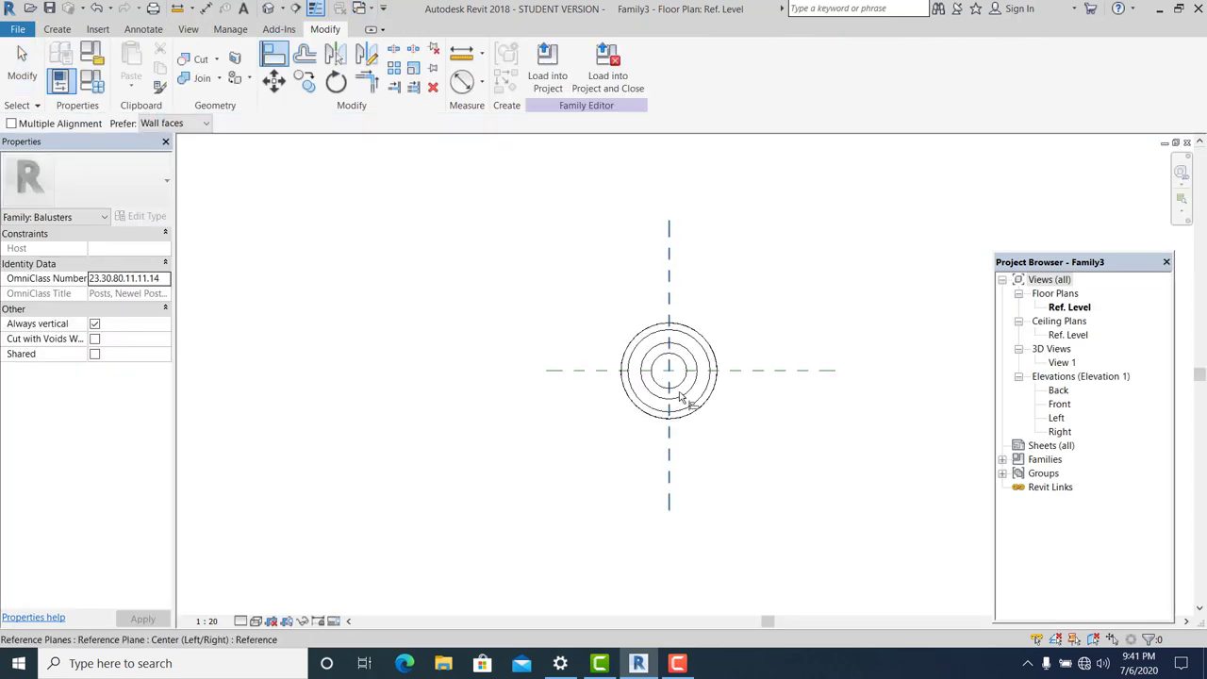
pyautogui.click(269, 9)
pyautogui.press('a')
pyautogui.press('l')
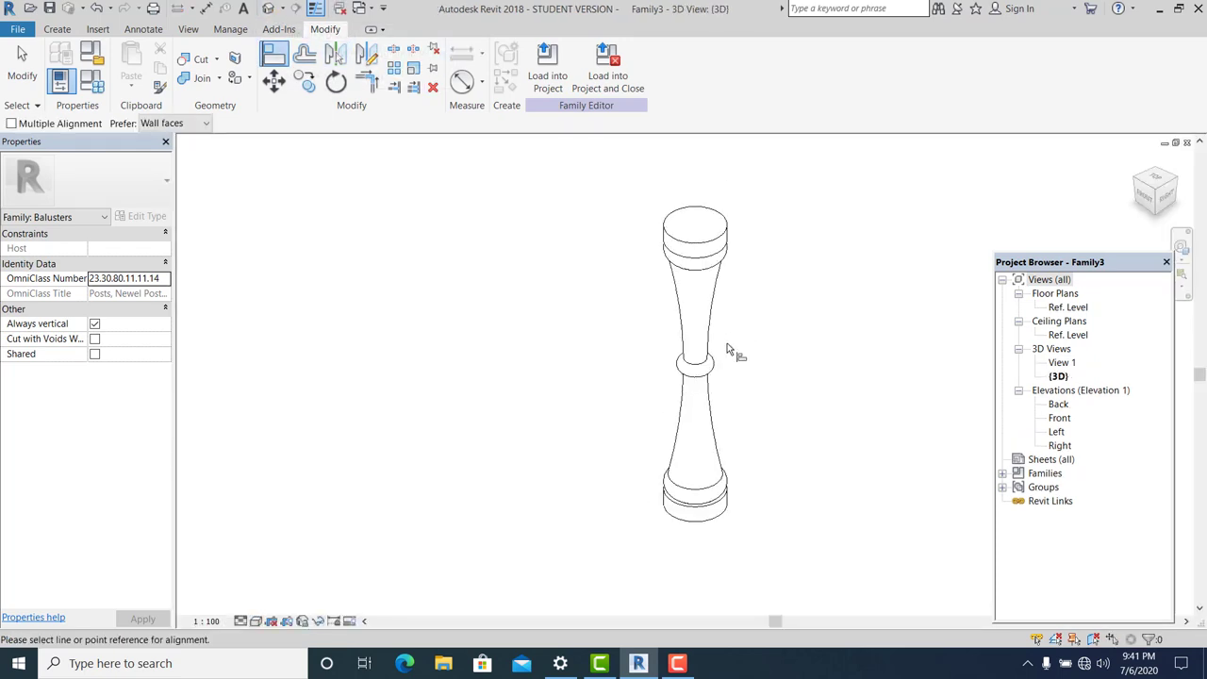
# Step: Load the baluster into Project1 and save it as 'custom balluster'
pyautogui.click(609, 88)
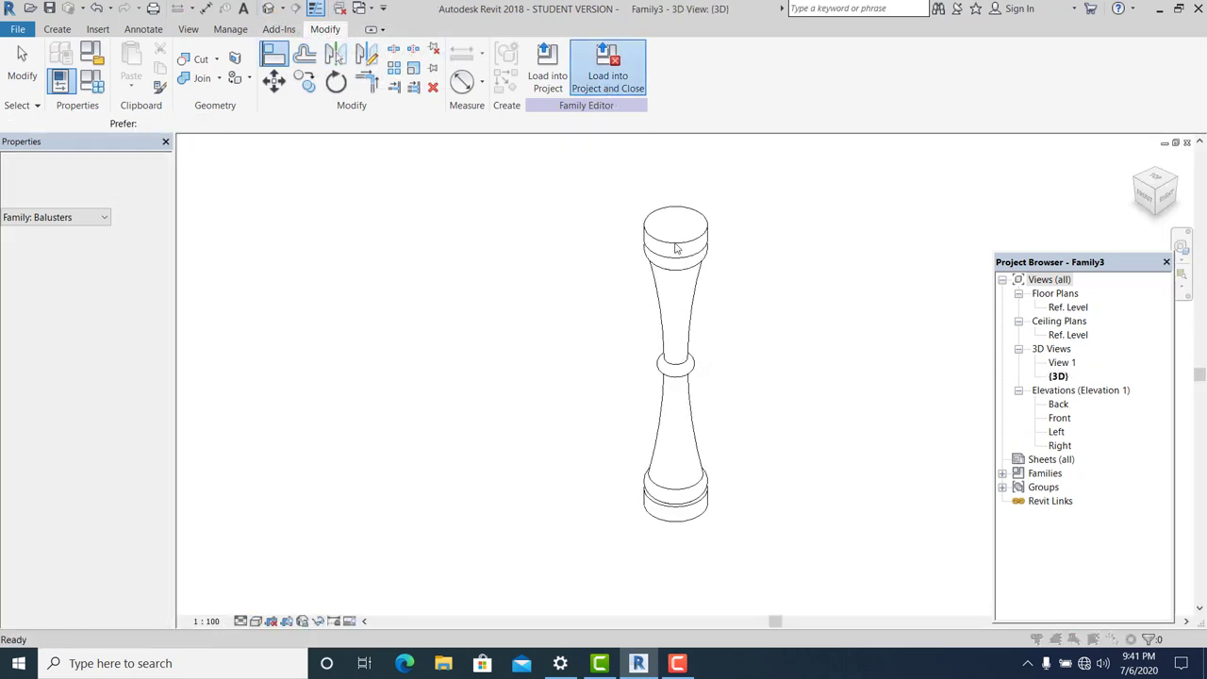
pyautogui.click(564, 448)
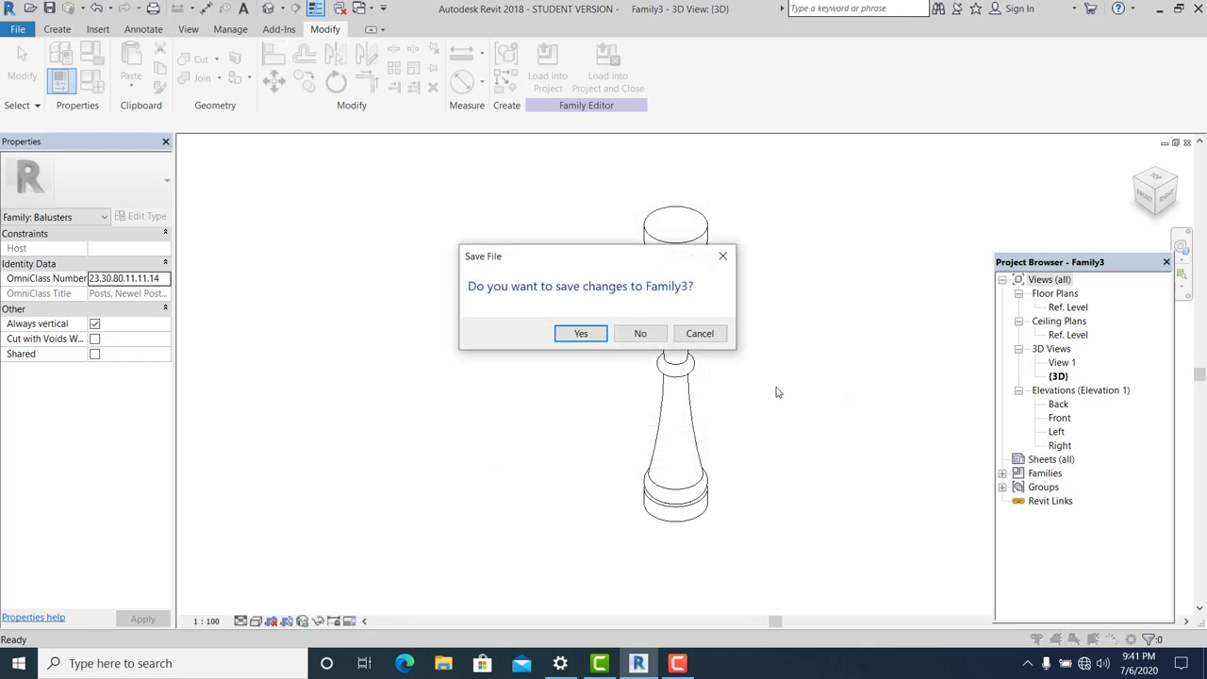
pyautogui.click(599, 337)
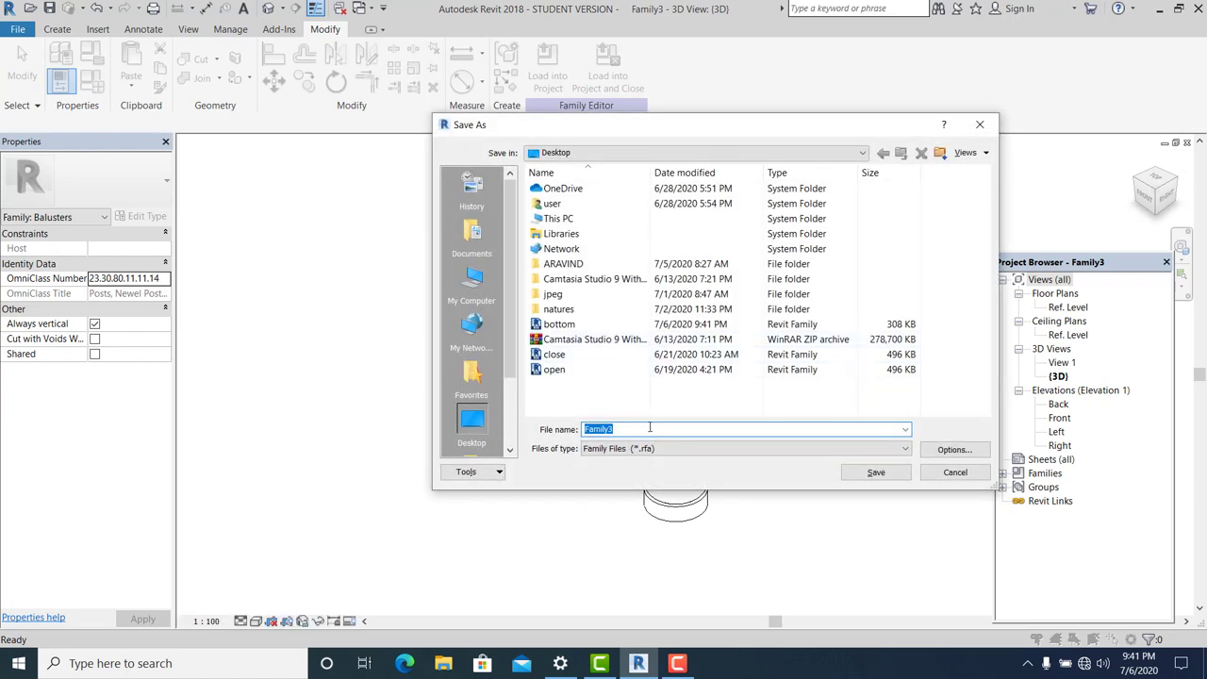
pyautogui.write('c')
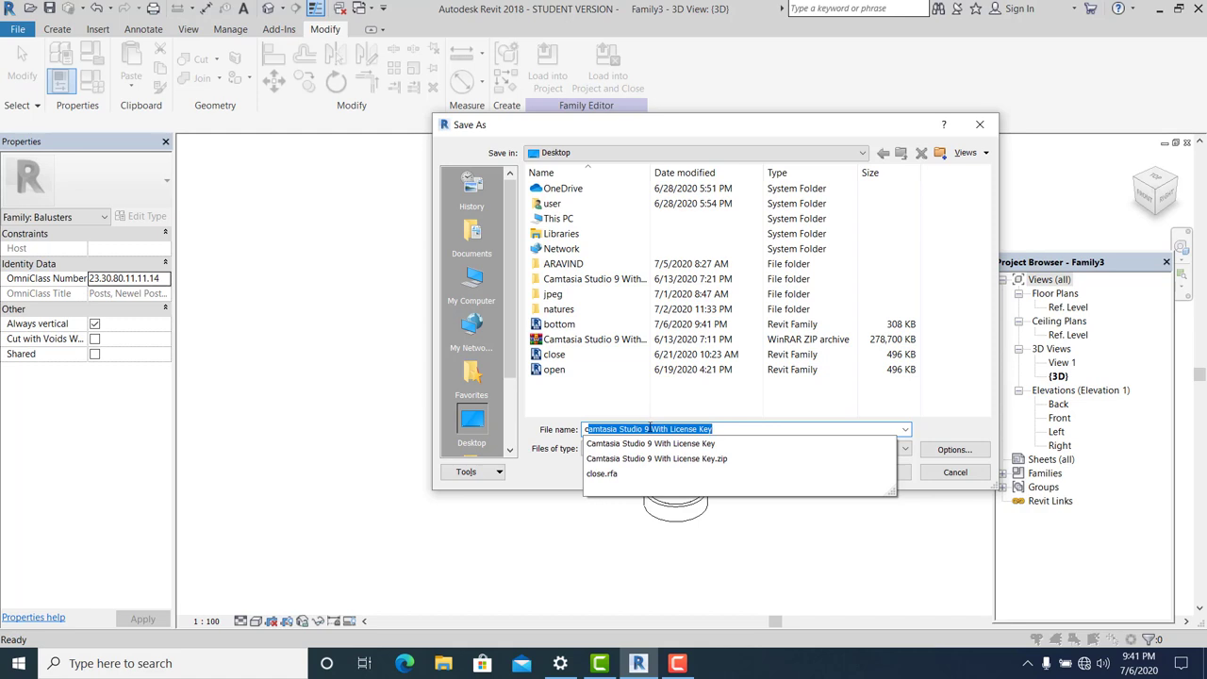
pyautogui.write('ustom balluster')
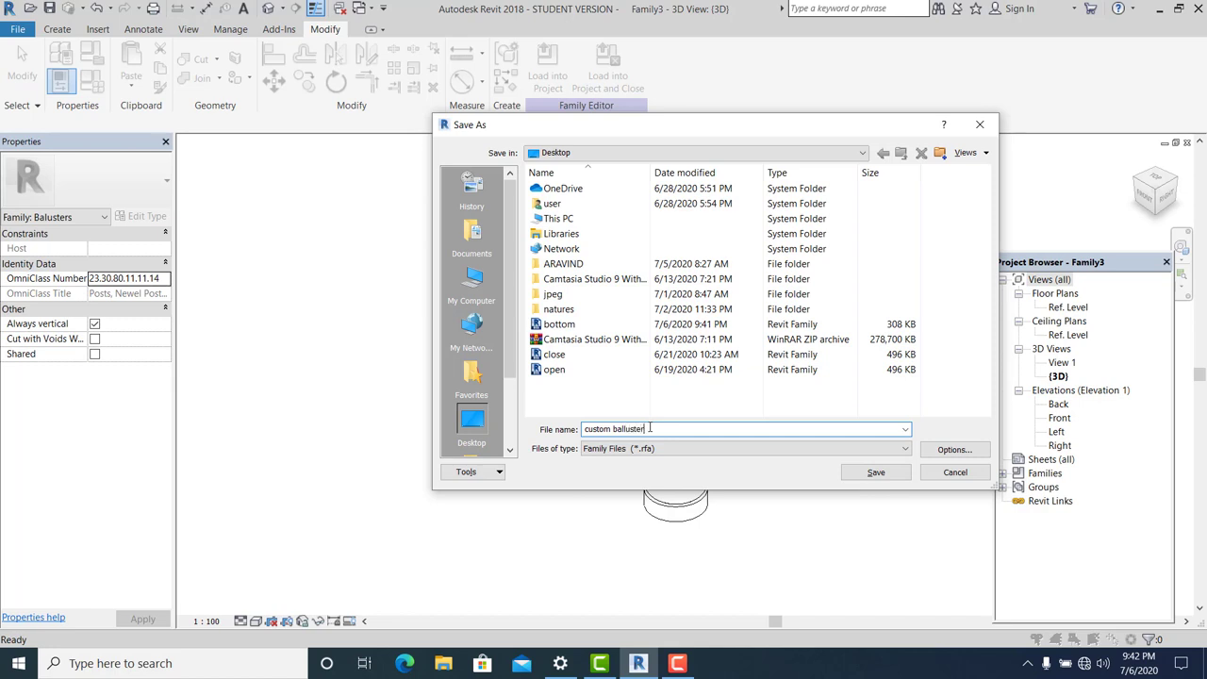
pyautogui.click(877, 473)
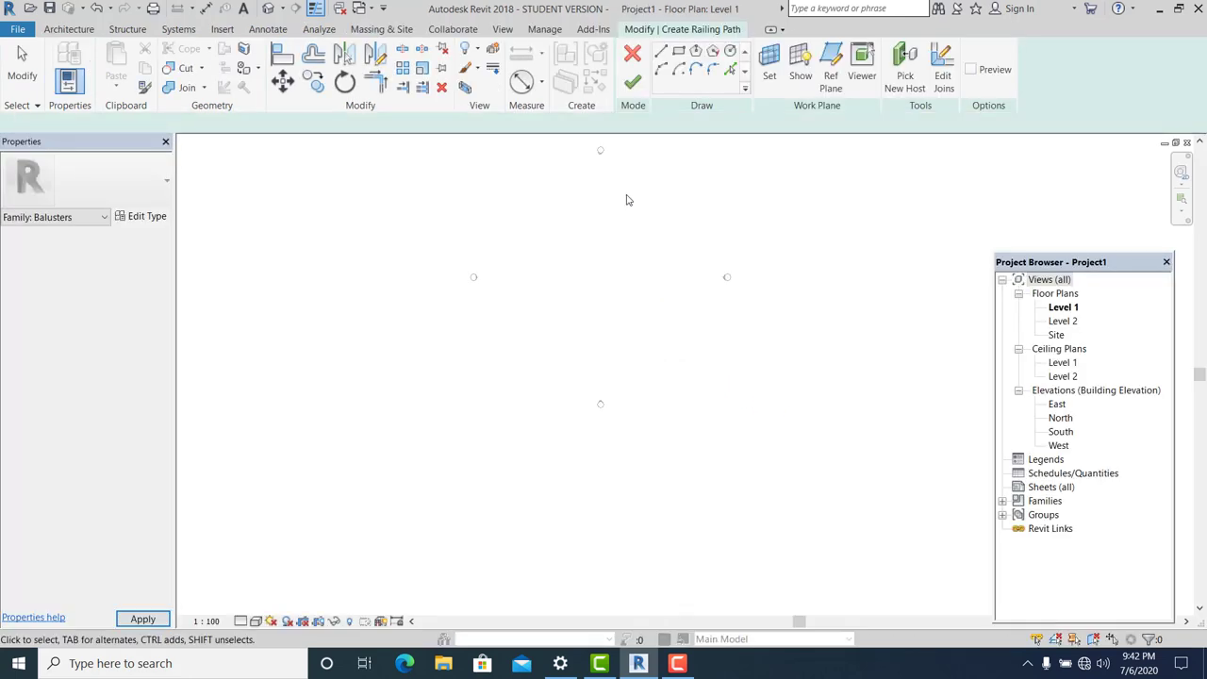
# Step: Switch to the Family4 profile and save its changes as 'top'
pyautogui.click(361, 9)
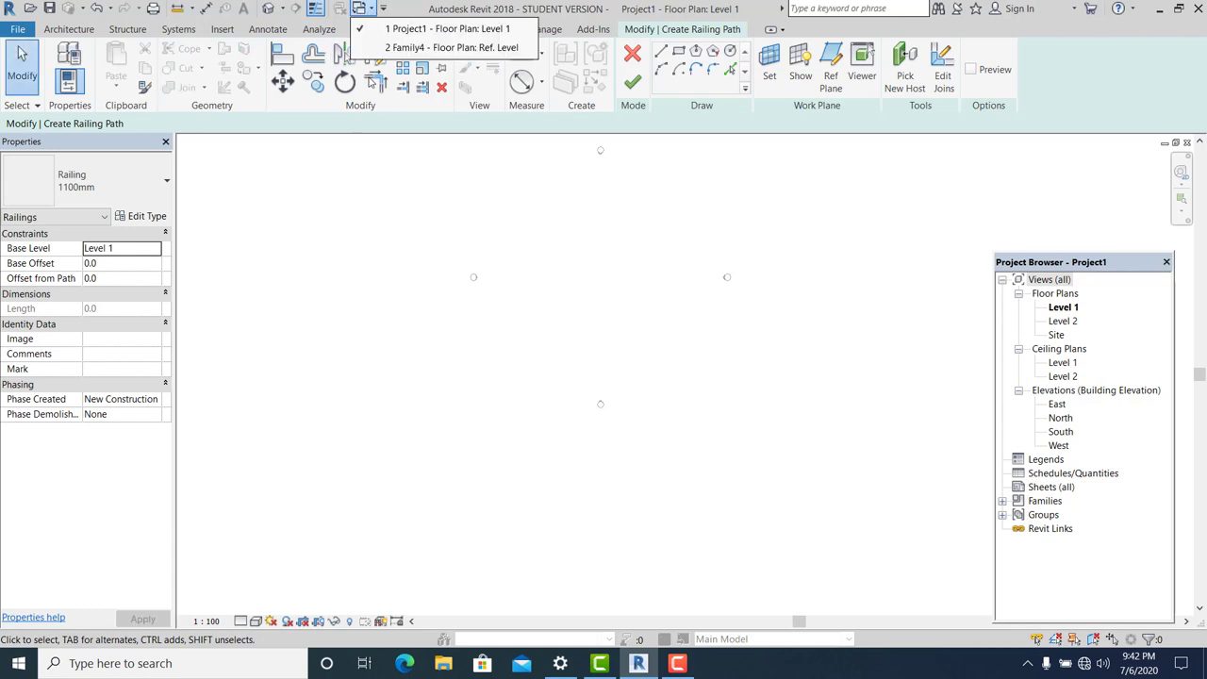
pyautogui.click(396, 47)
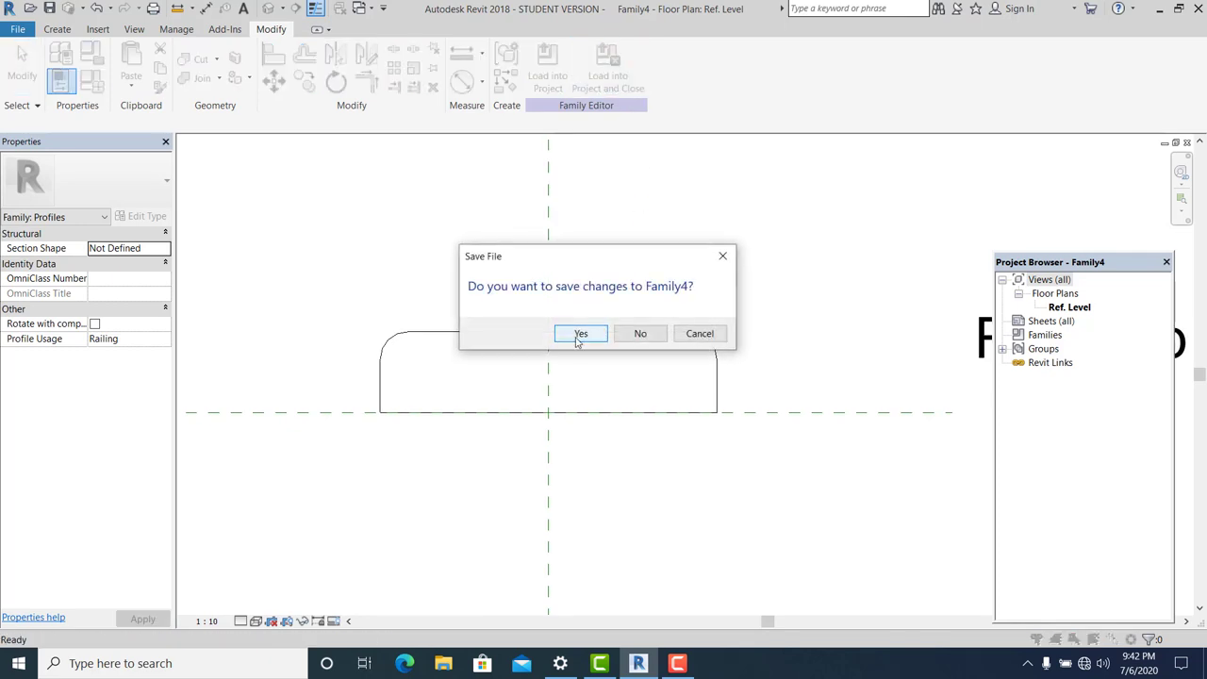
pyautogui.click(577, 340)
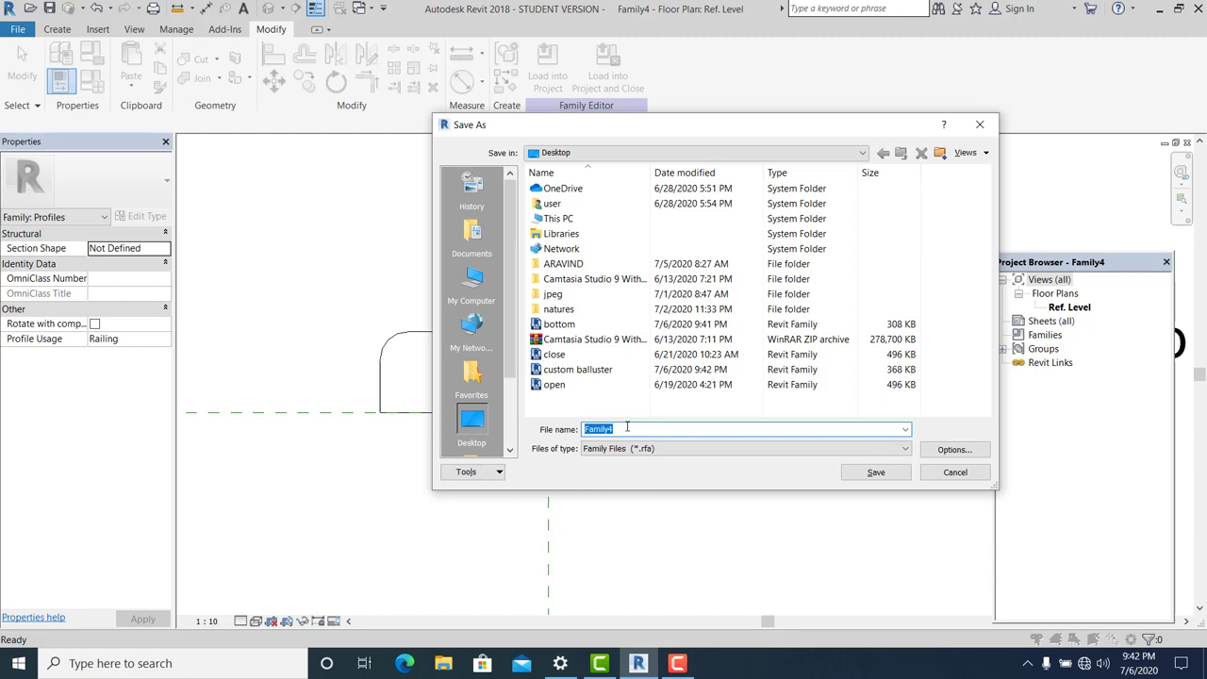
pyautogui.write('top')
pyautogui.click(876, 471)
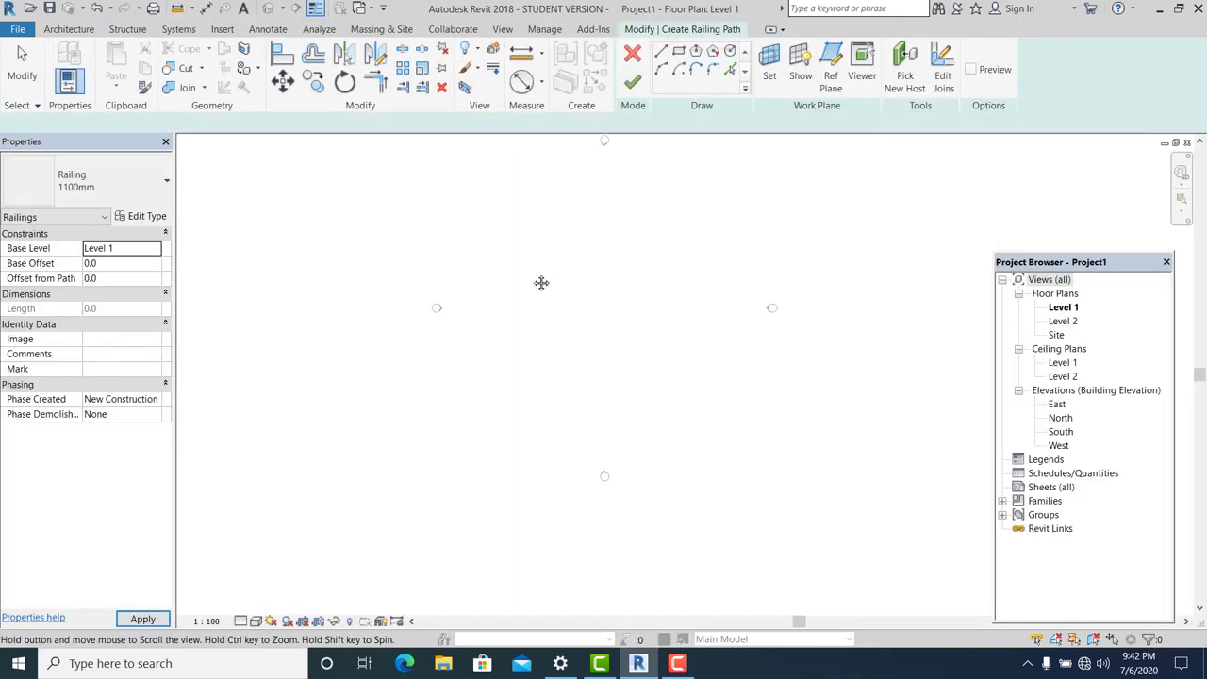
# Step: Reframe the Level 1 plan view and show the Architecture tools
pyautogui.moveTo(541, 283); pyautogui.dragTo(553, 321, button='middle')
pyautogui.scroll(2, 542, 320)
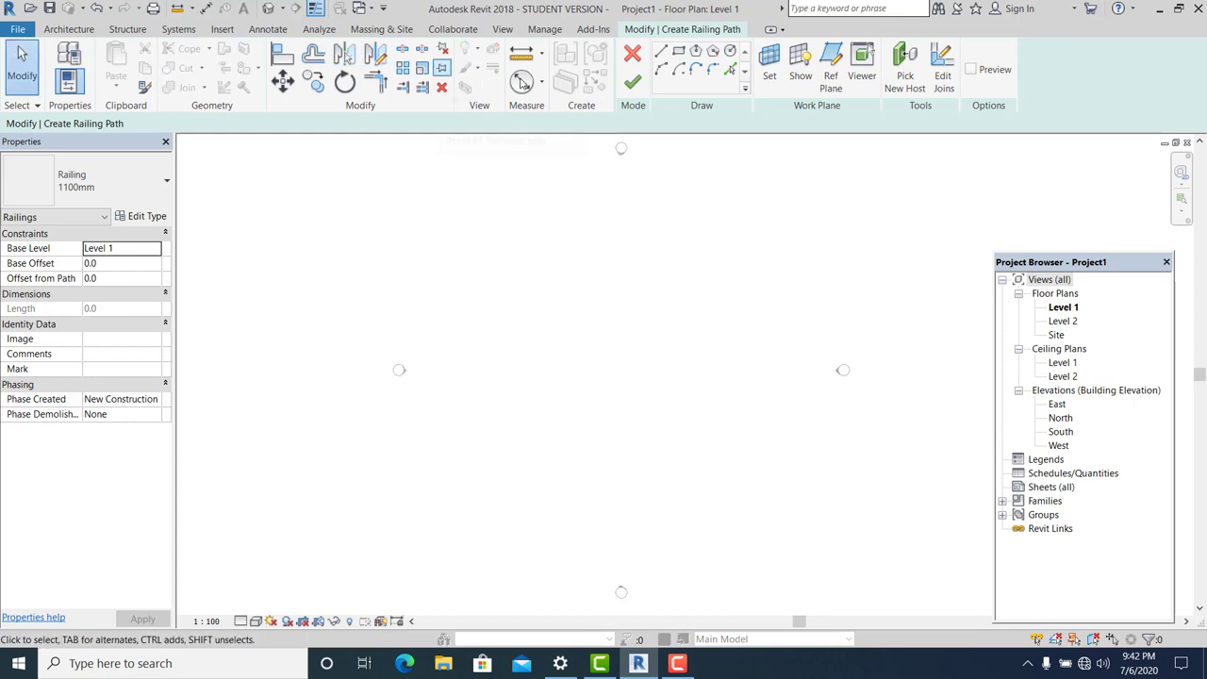
pyautogui.click(69, 29)
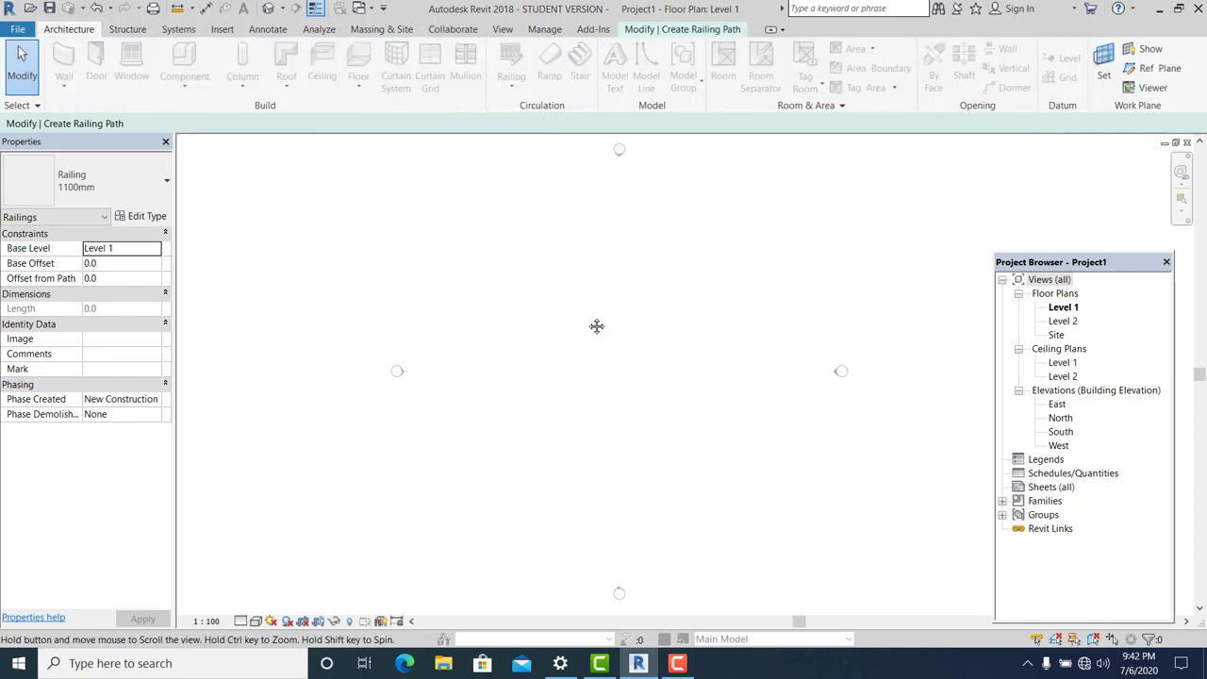
pyautogui.scroll(-1, 583, 337)
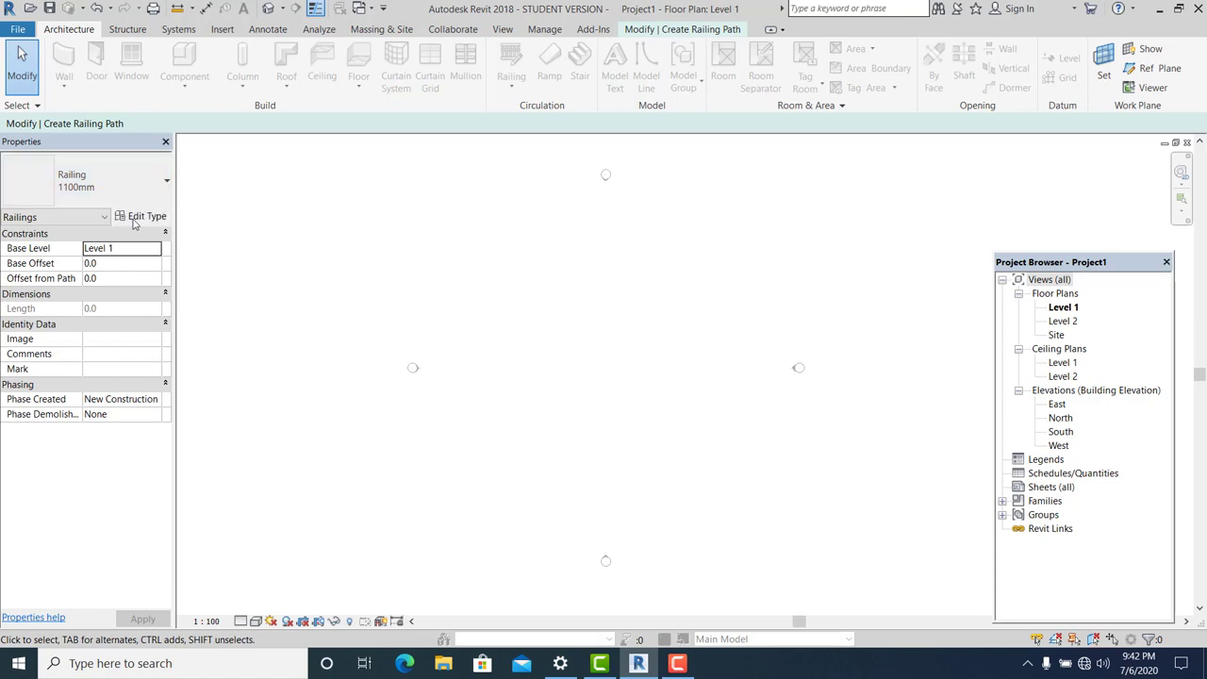
# Step: Switch the railing to the 900mm type and duplicate it as 'Creative Bulluster'
pyautogui.click(137, 217)
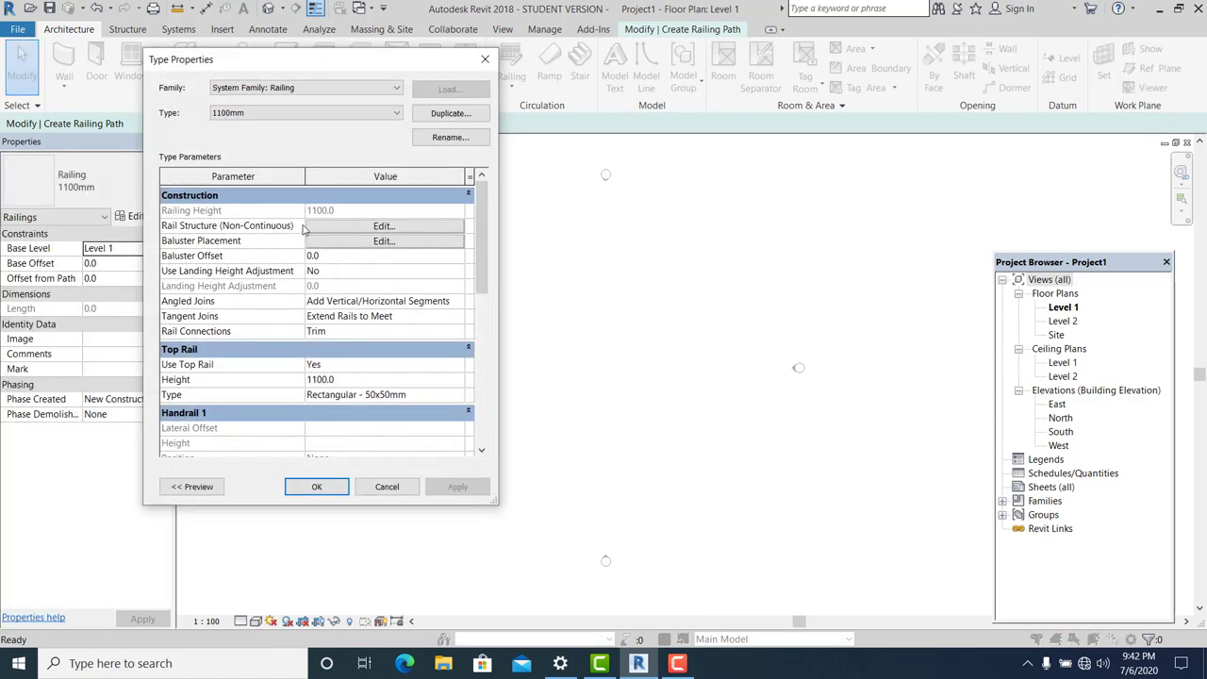
pyautogui.click(485, 58)
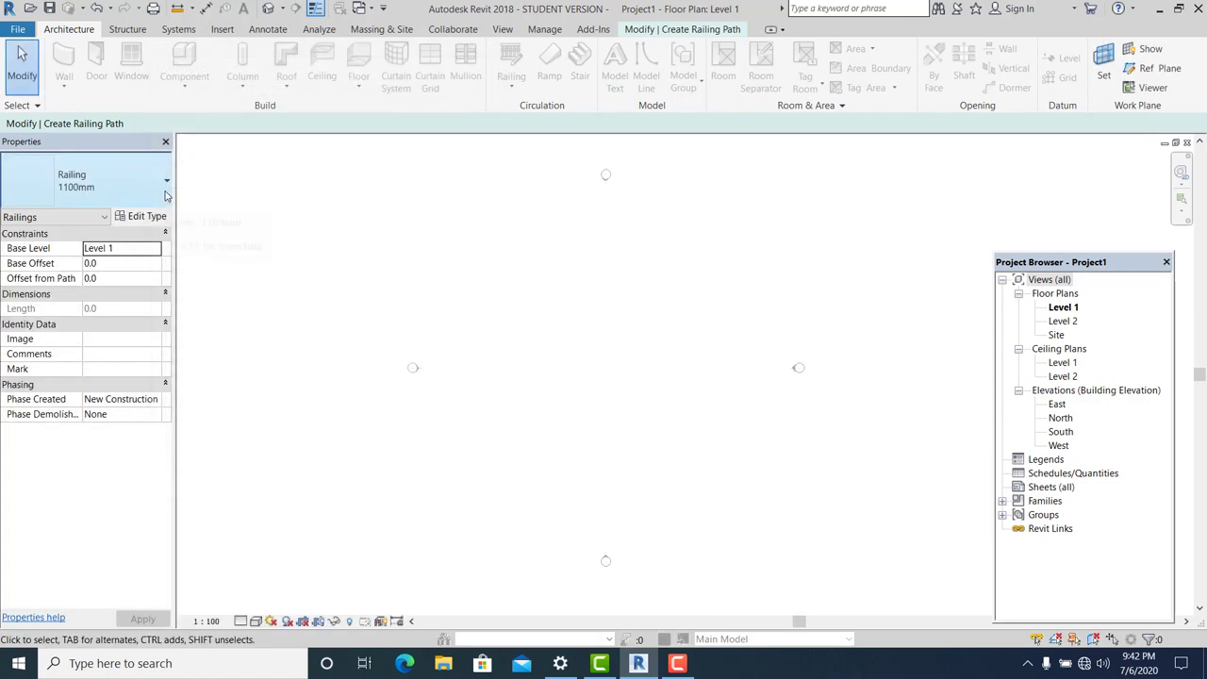
pyautogui.click(151, 195)
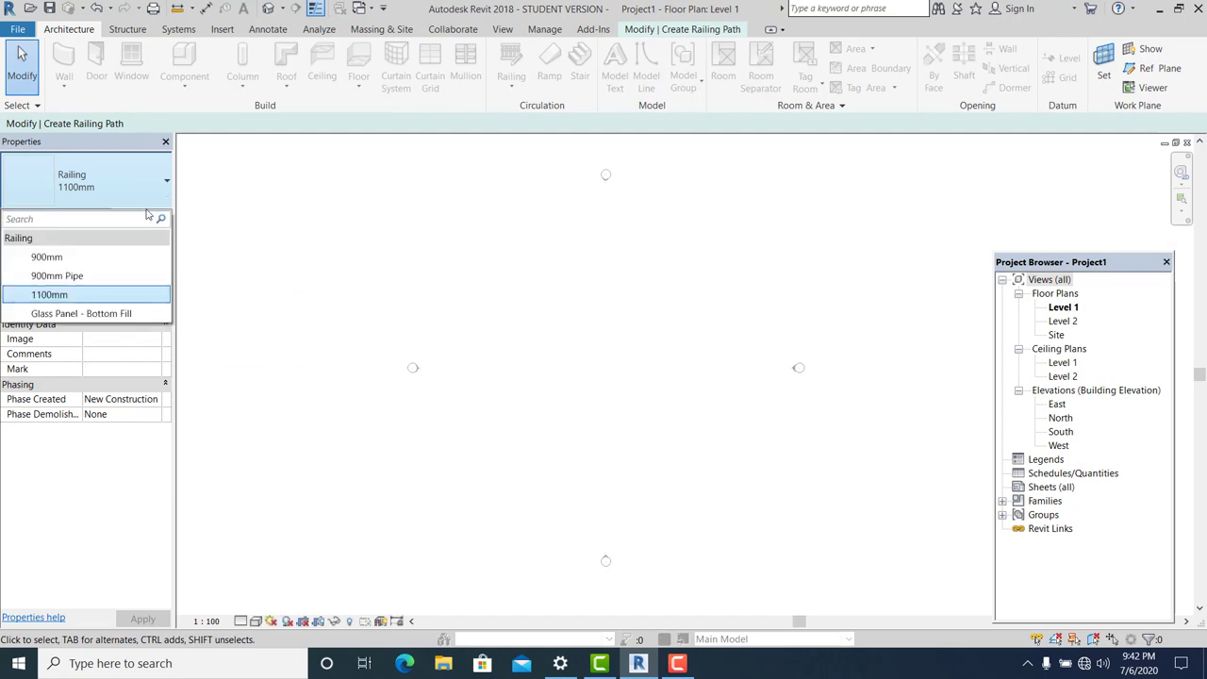
pyautogui.click(103, 259)
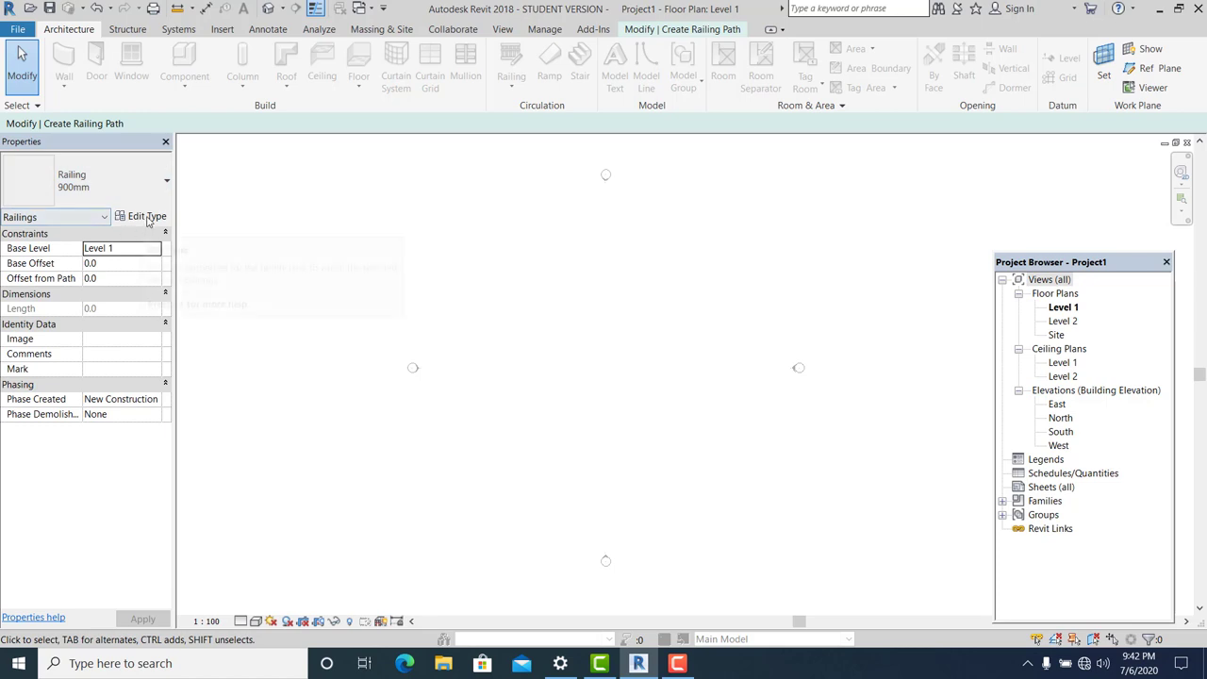
pyautogui.click(144, 217)
pyautogui.click(457, 113)
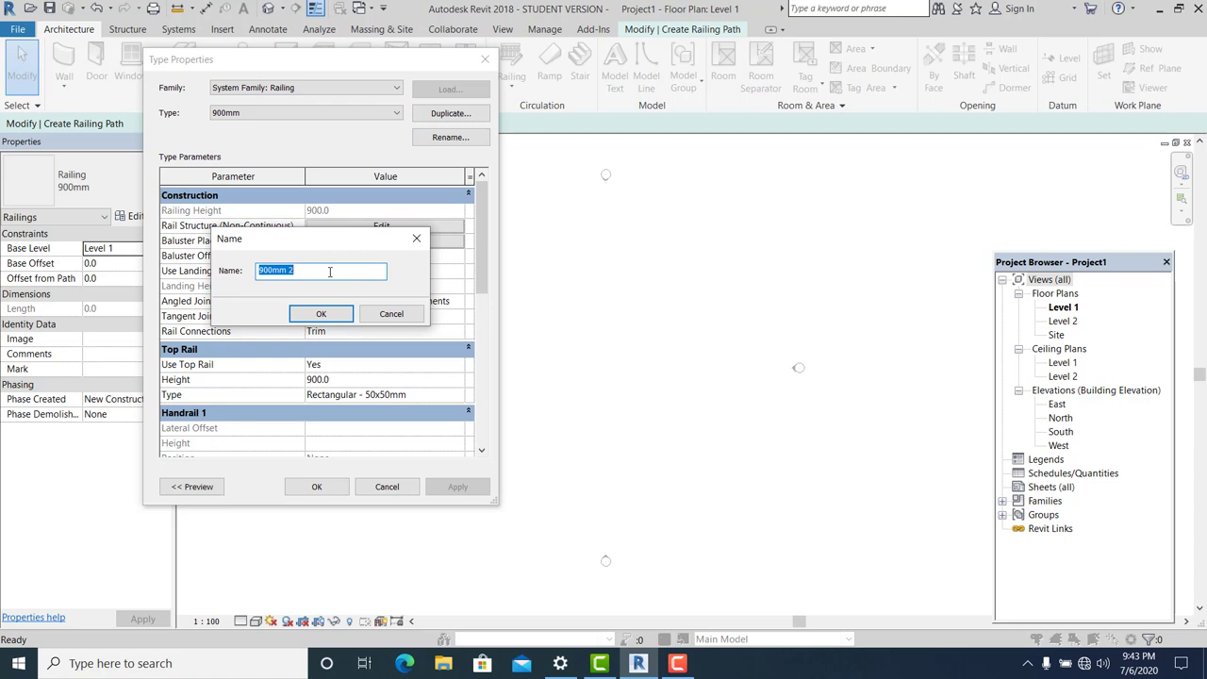
pyautogui.write('Creative Bulluster')
pyautogui.click(311, 311)
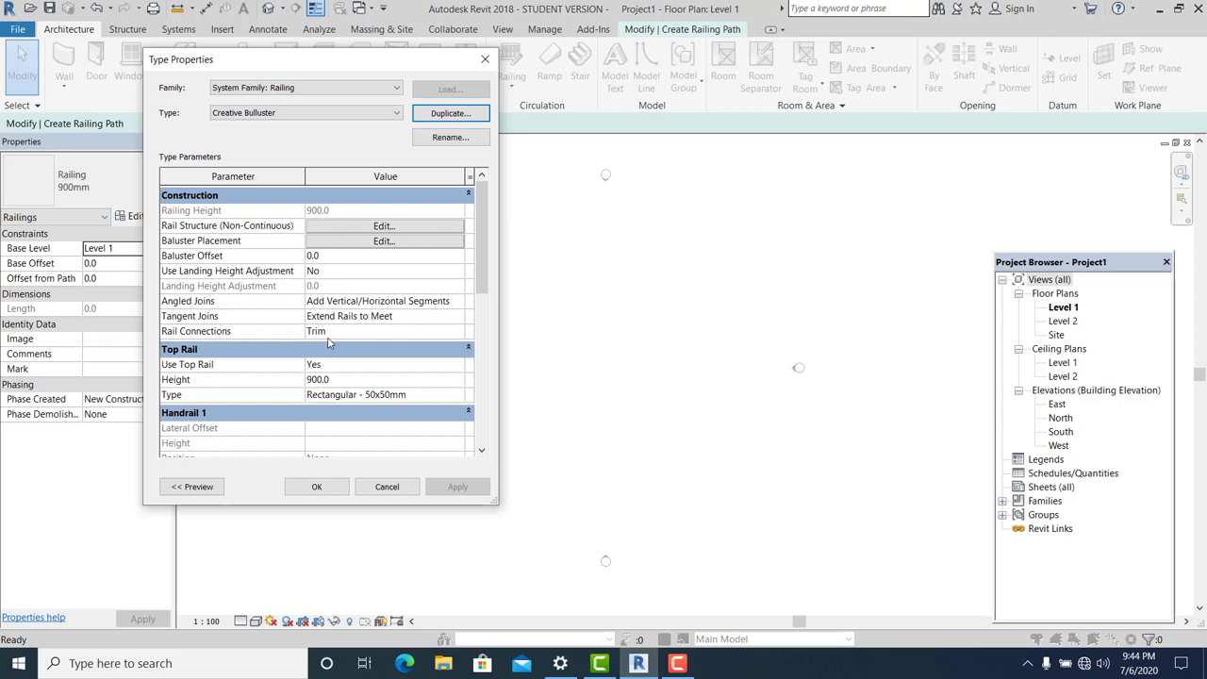
# Step: Leave Use Top Rail set to Yes in the new type's properties
pyautogui.click(443, 365)
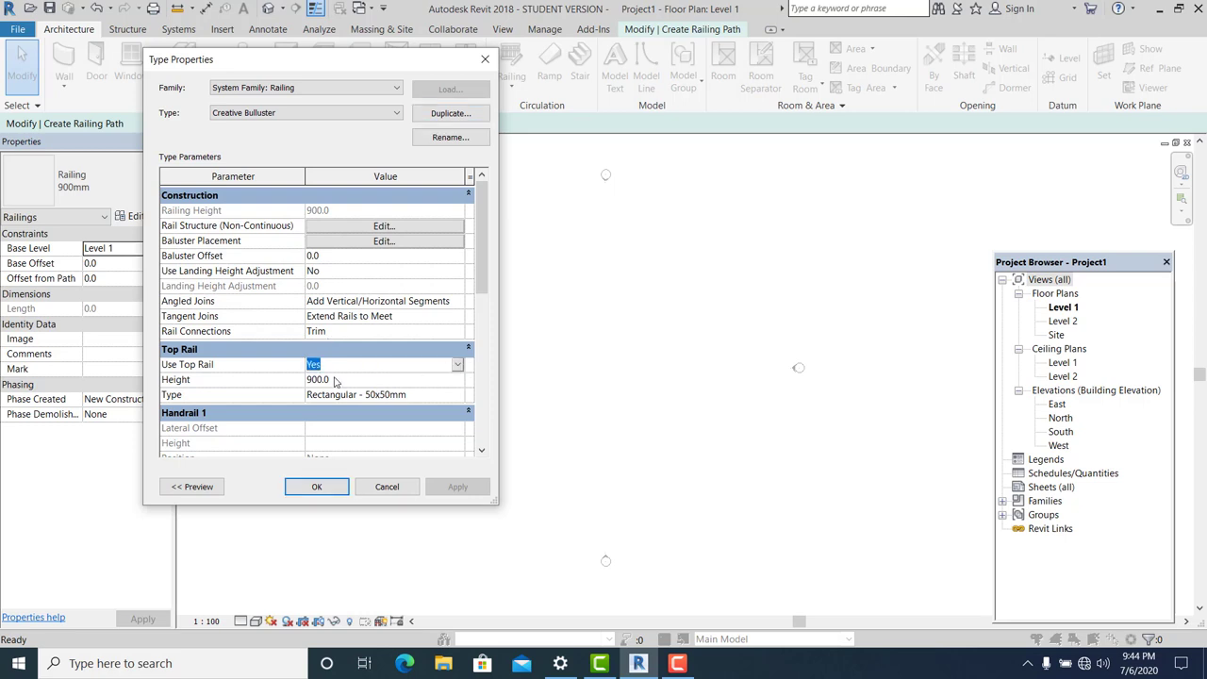
pyautogui.scroll(-2, 339, 380)
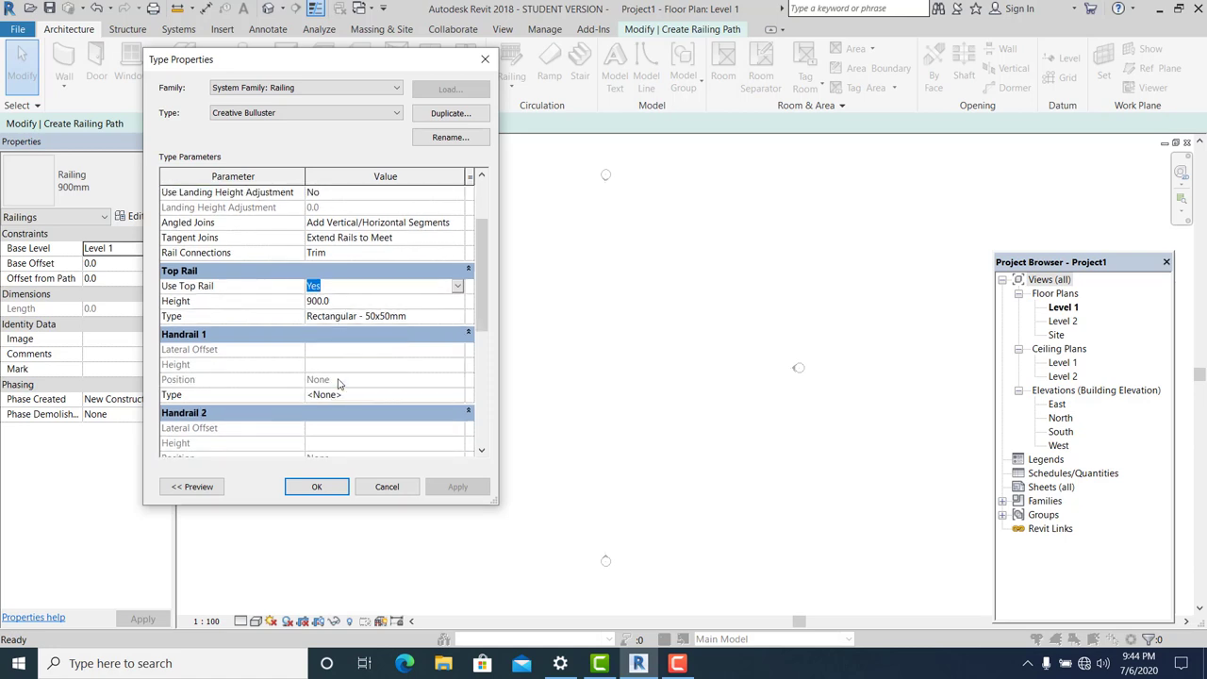
pyautogui.click(459, 289)
pyautogui.click(458, 288)
pyautogui.scroll(2, 394, 258)
# Step: Add a rail named 'top' to the rail structure, keeping its height at 0.0
pyautogui.click(400, 227)
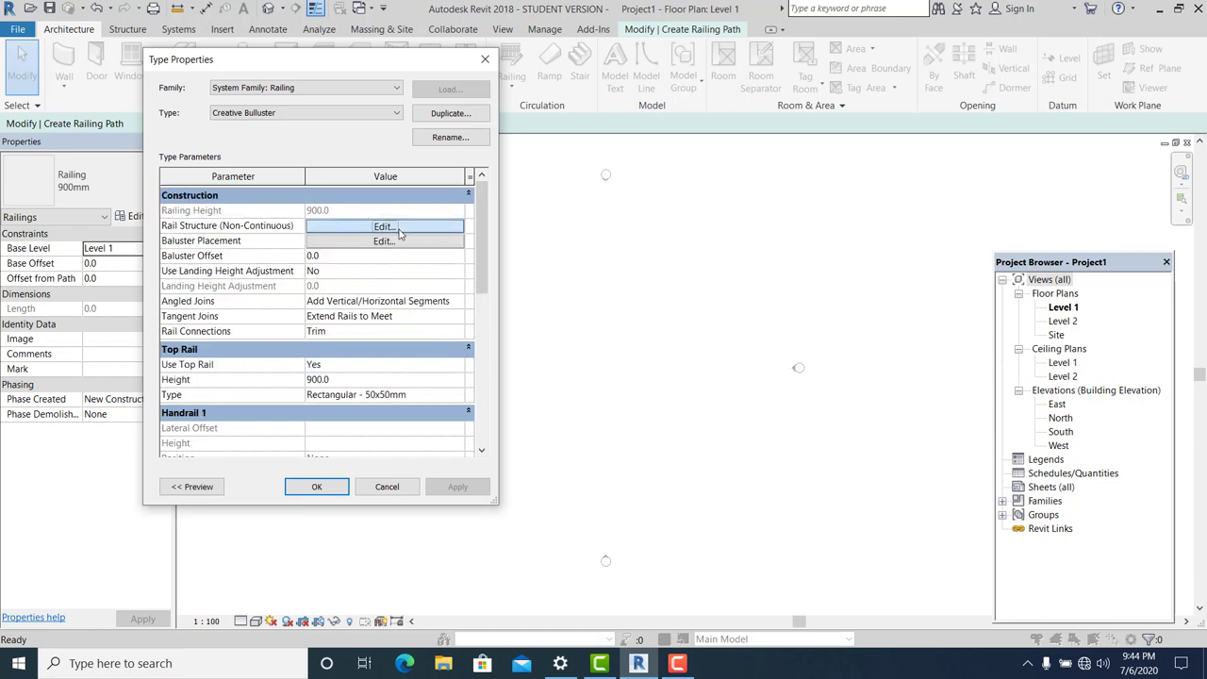
pyautogui.click(167, 326)
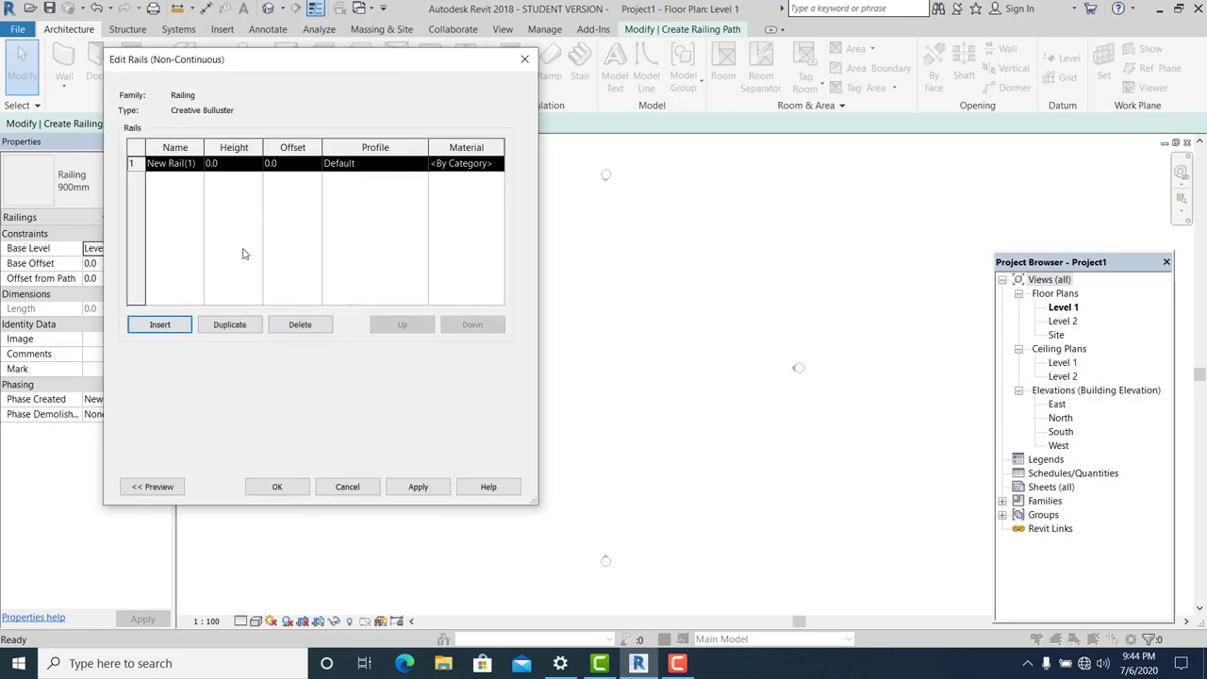
pyautogui.click(193, 166)
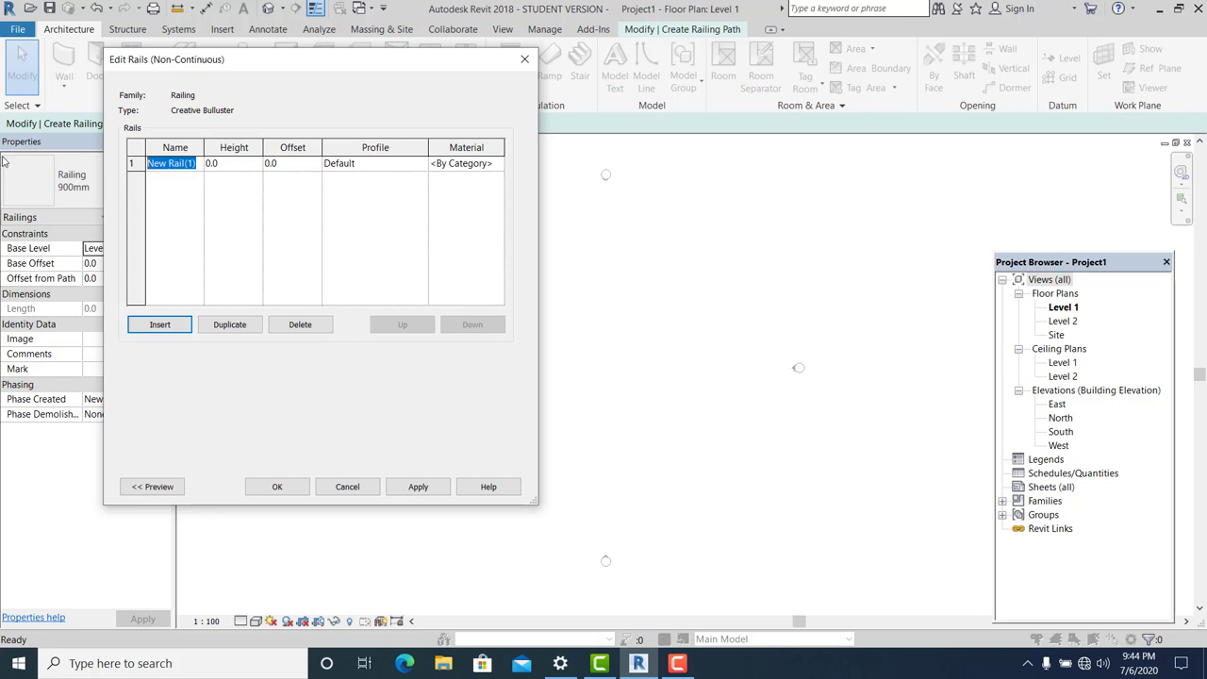
pyautogui.write('top')
pyautogui.click(223, 232)
pyautogui.click(239, 172)
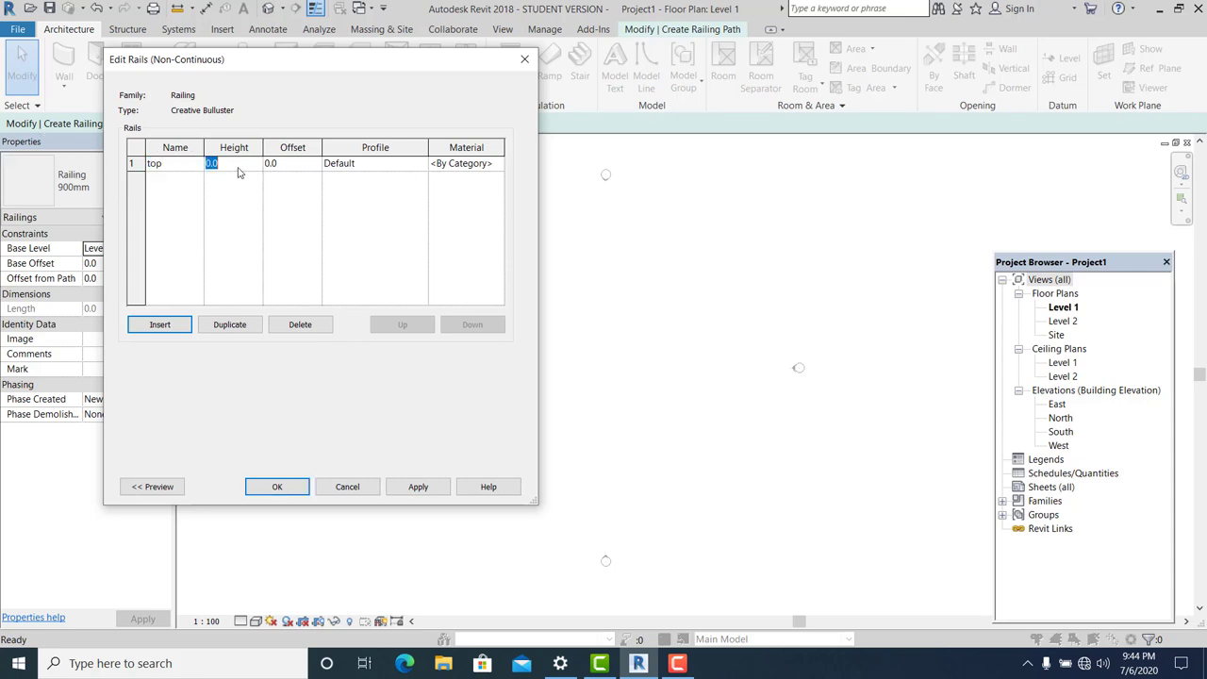
pyautogui.click(238, 198)
# Step: Create a new default material and assign it to the top rail
pyautogui.click(457, 166)
pyautogui.click(499, 163)
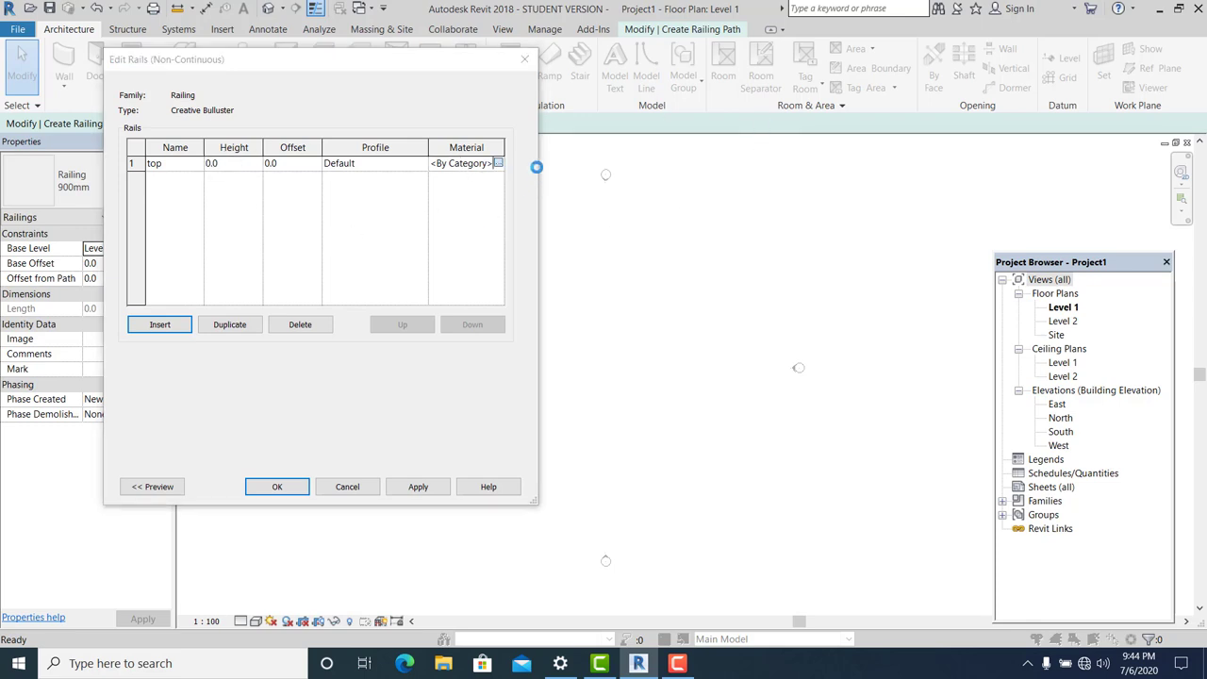
pyautogui.click(837, 124)
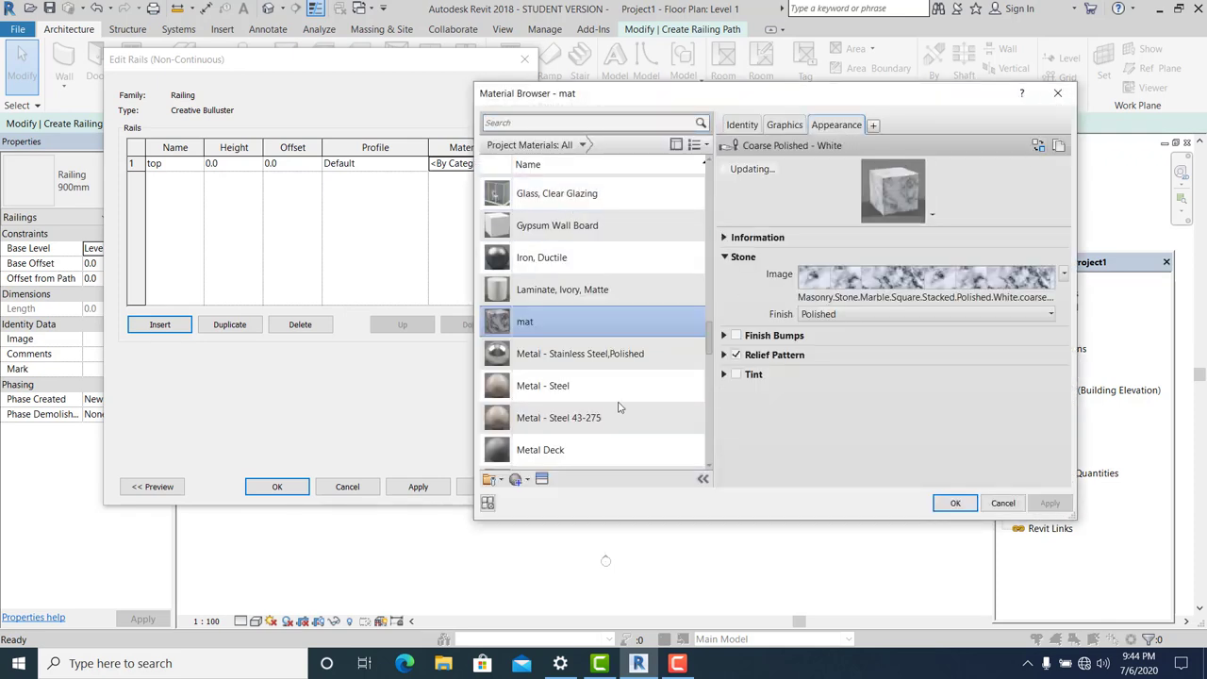
pyautogui.scroll(-1, 528, 451)
pyautogui.click(521, 480)
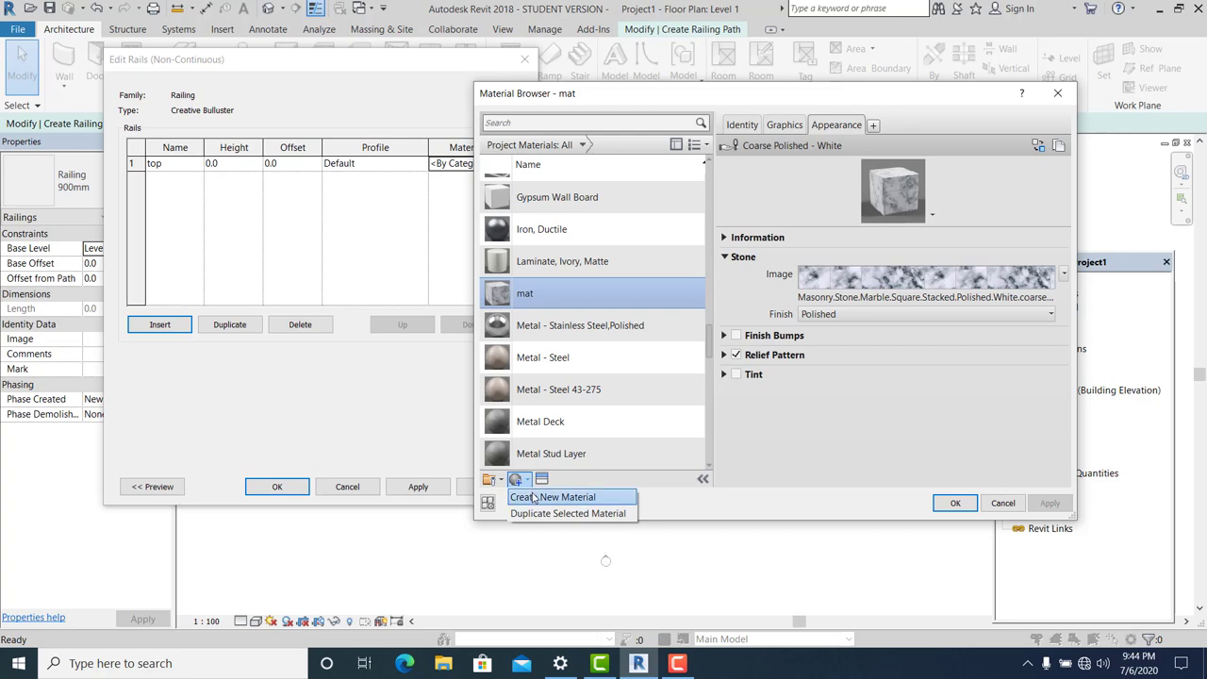
pyautogui.click(540, 494)
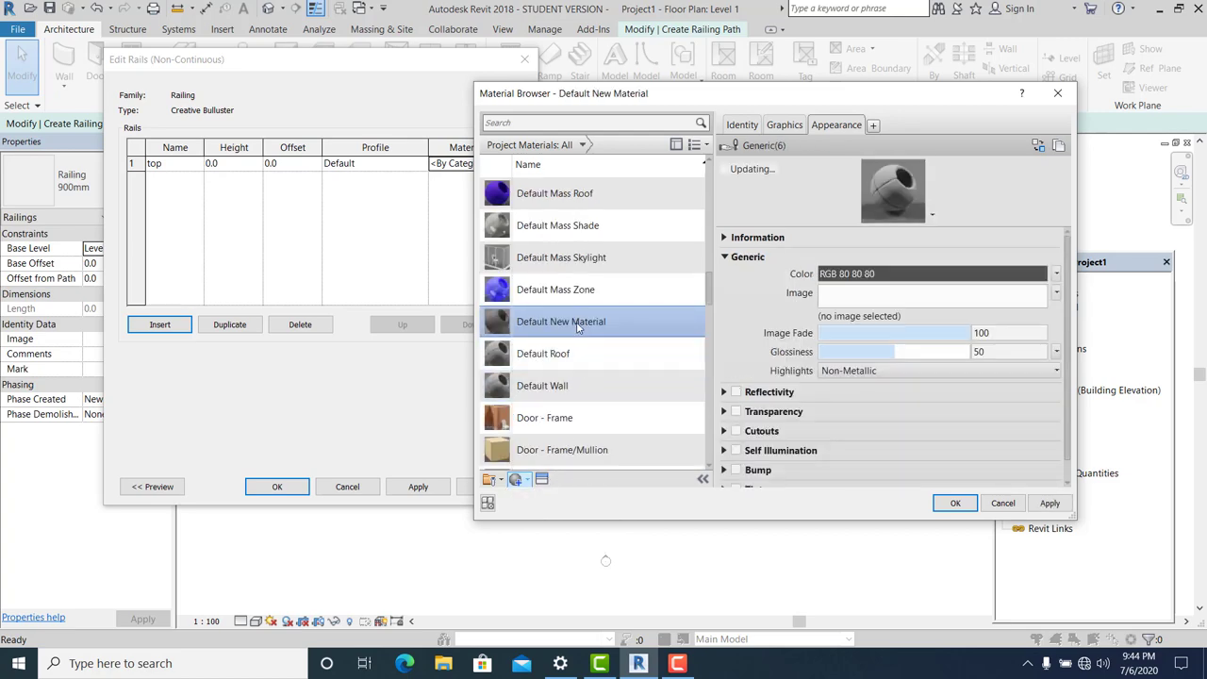
pyautogui.doubleClick(578, 328)
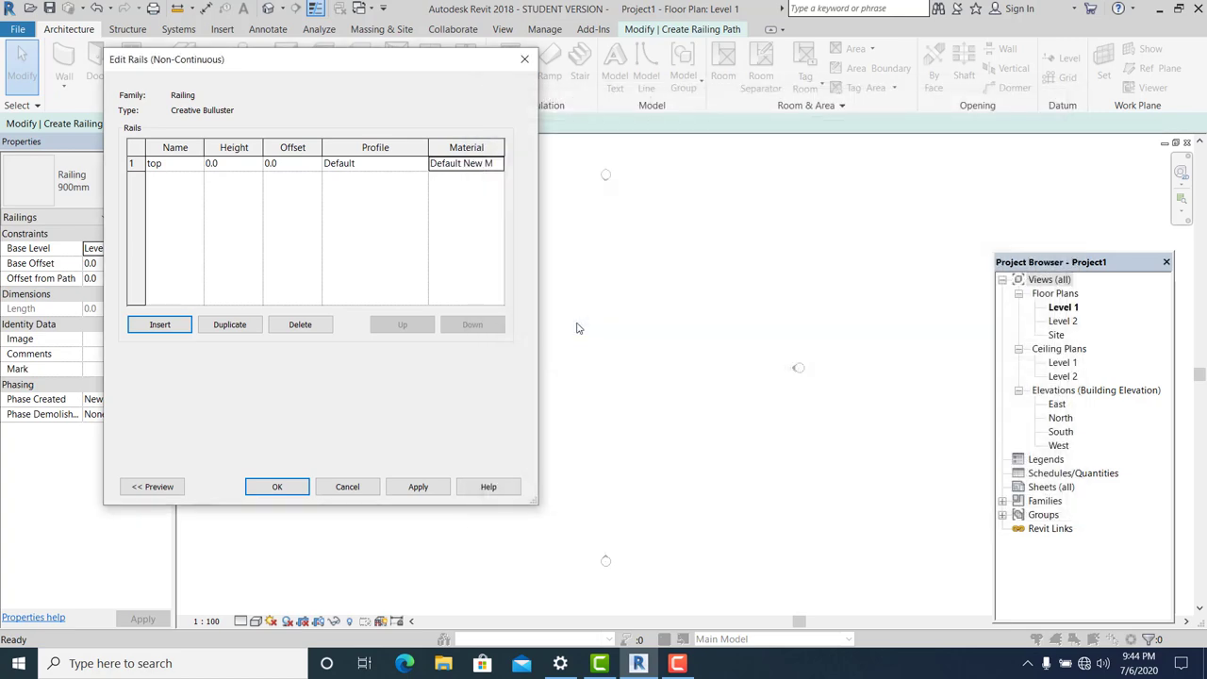
# Step: Reopen Default New Material and view its appearance settings
pyautogui.click(477, 165)
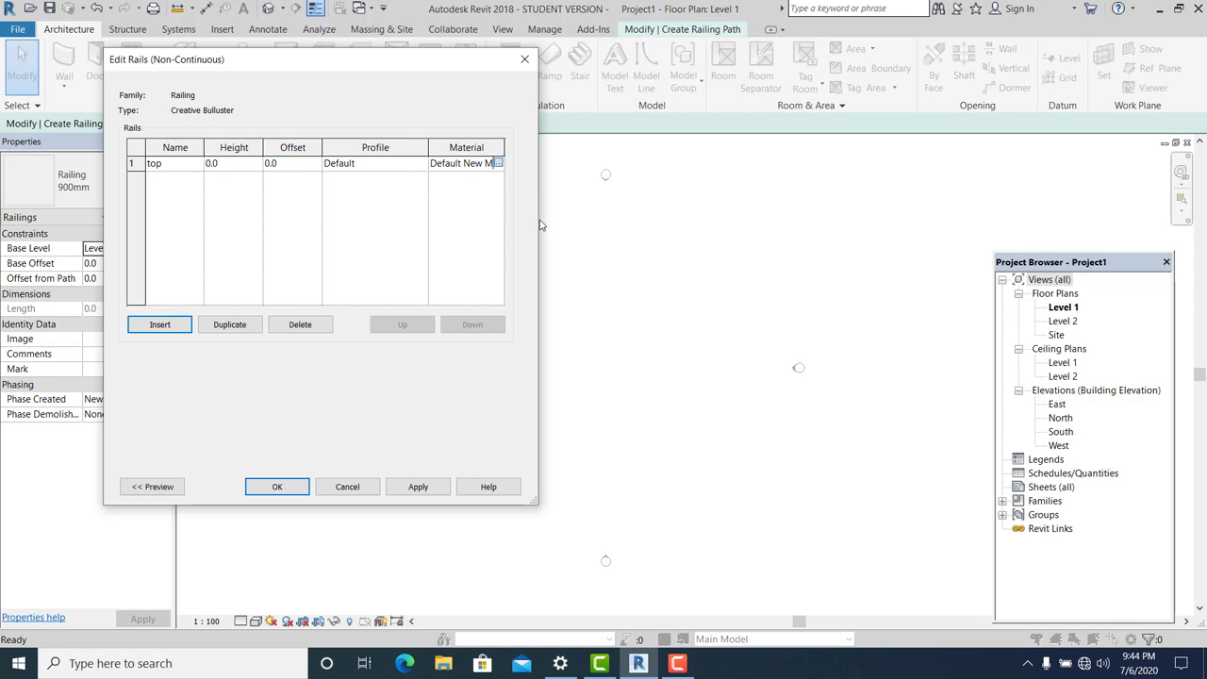
pyautogui.click(498, 164)
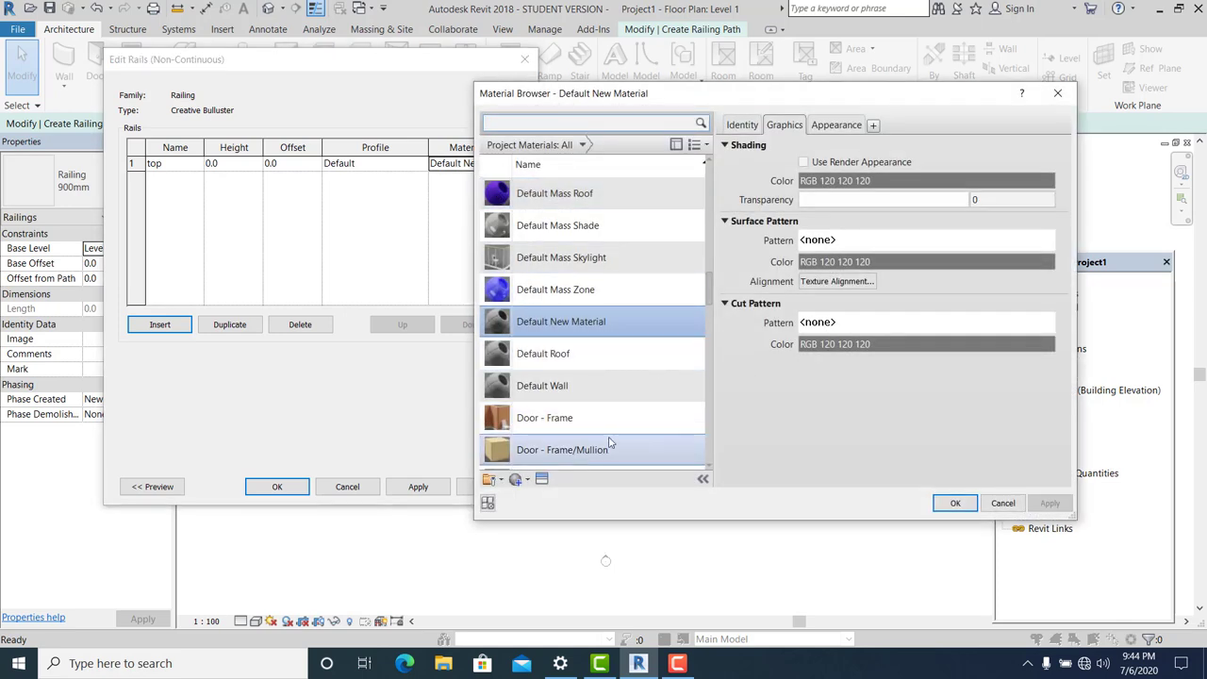
pyautogui.click(858, 124)
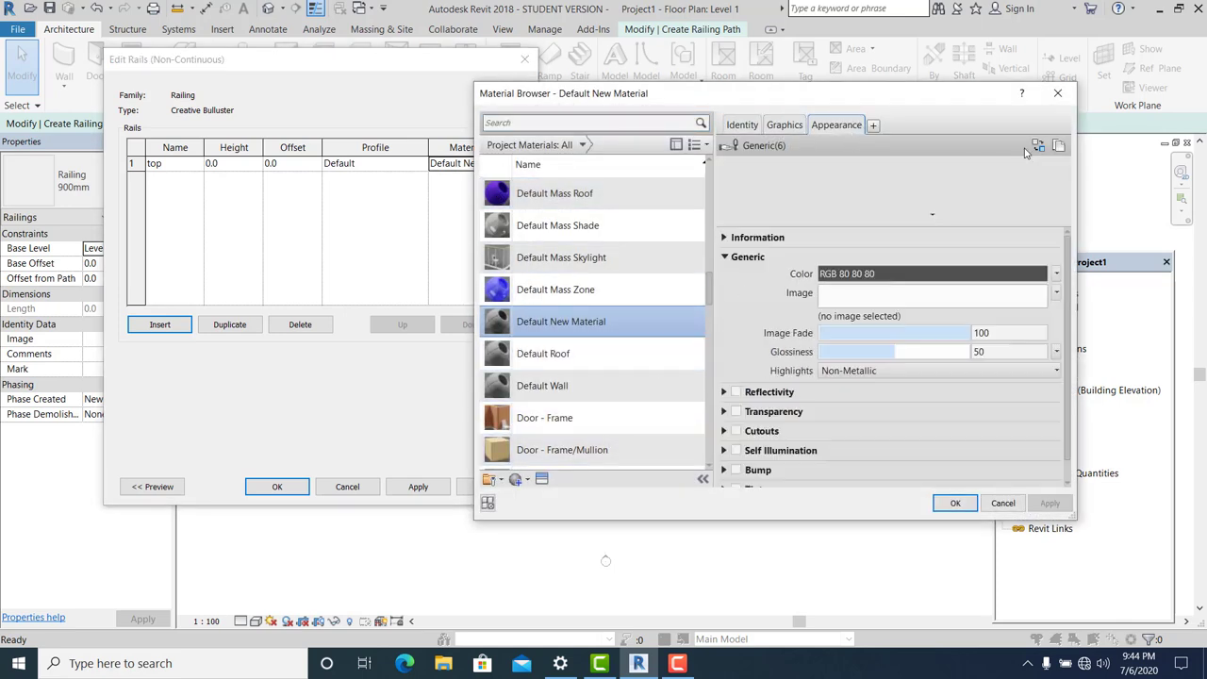
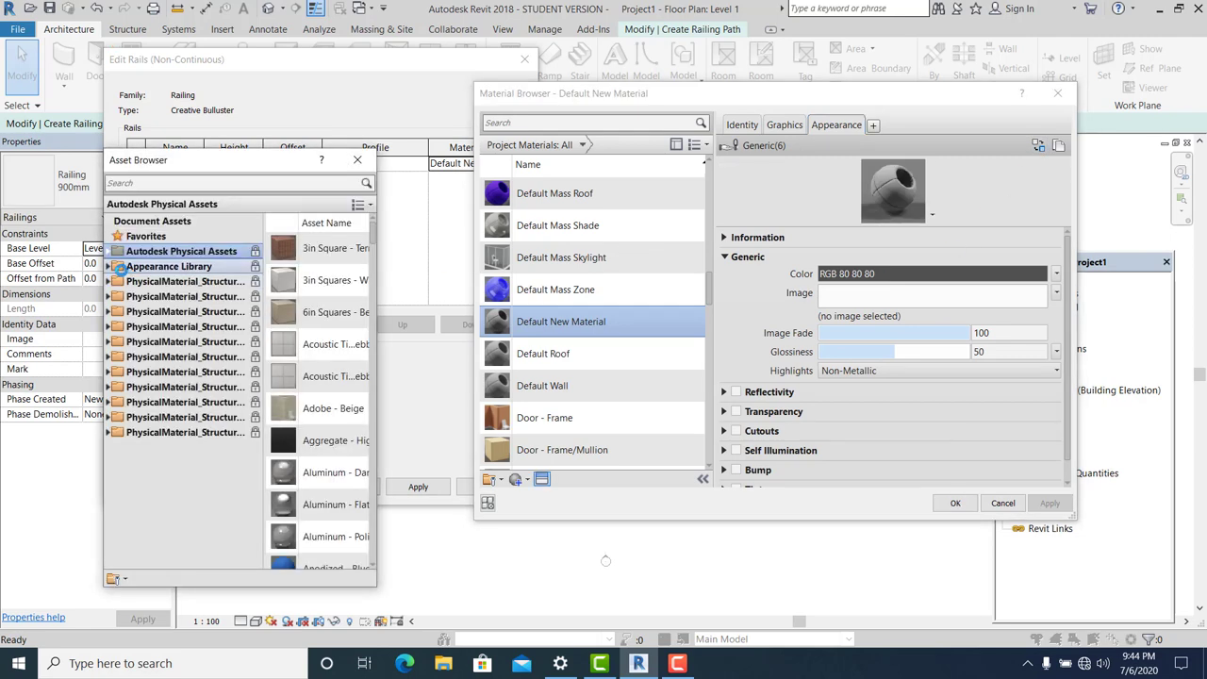
# Step: Give Default New Material the Stone appearance Small Uneven Rectanguler Stones - Brown and accept it
pyautogui.click(137, 268)
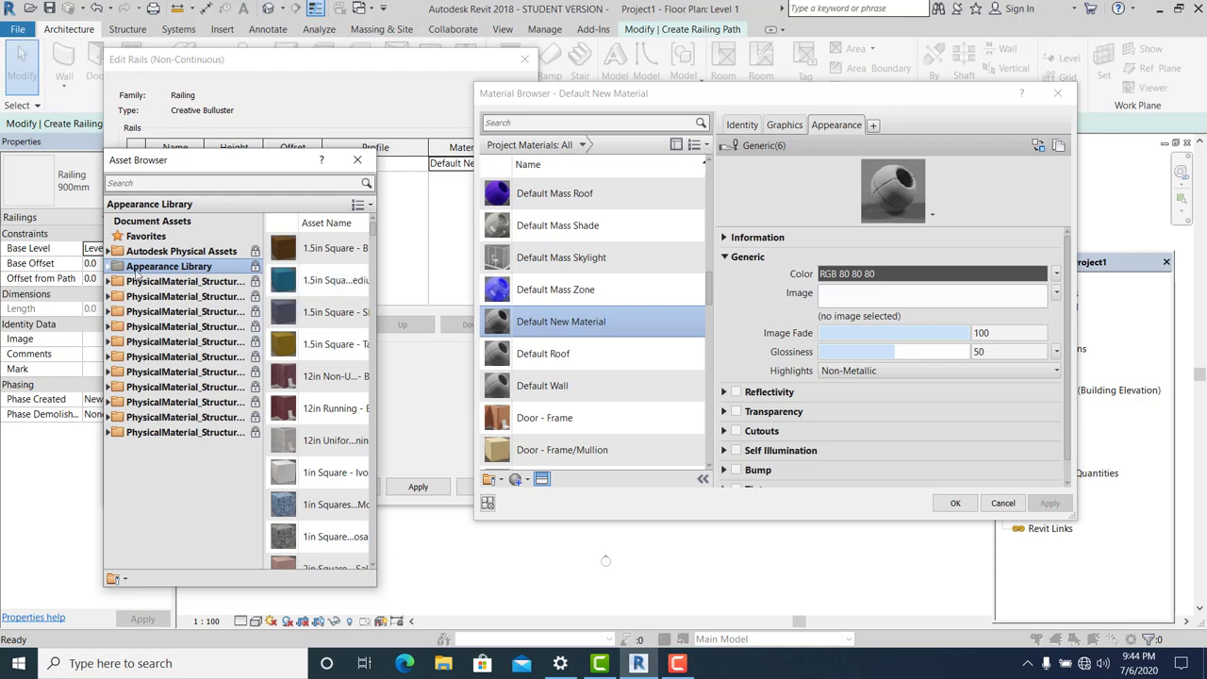
pyautogui.click(110, 267)
pyautogui.scroll(-3, 175, 406)
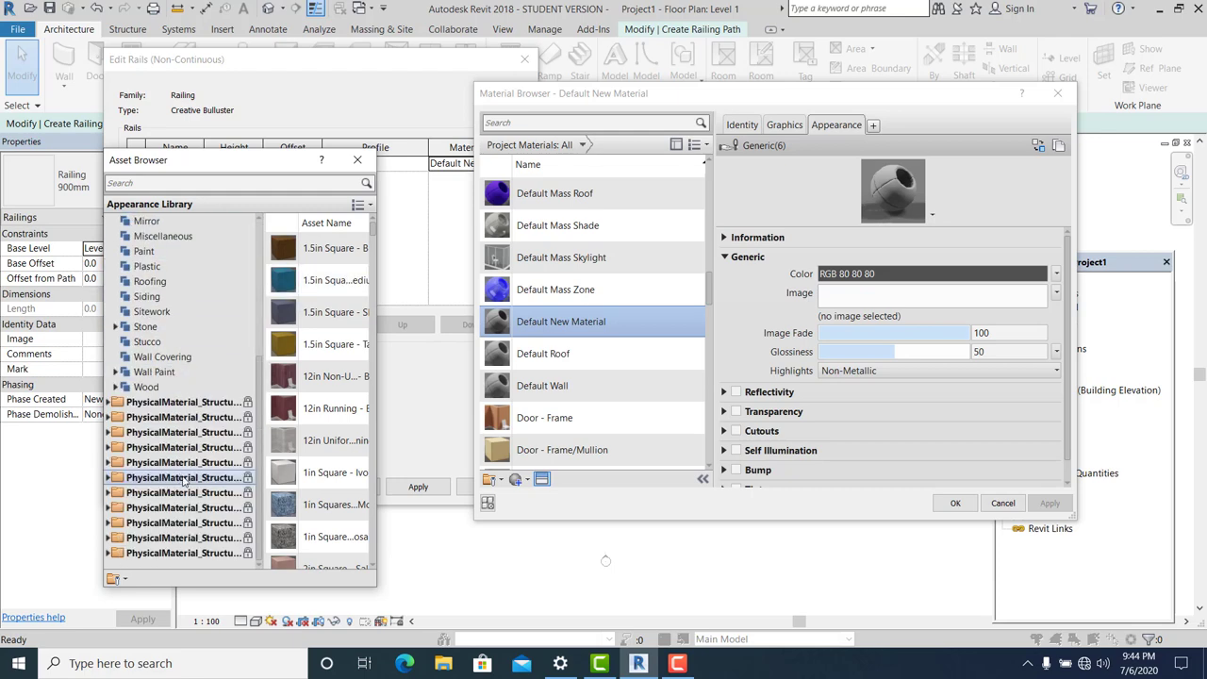
pyautogui.click(161, 330)
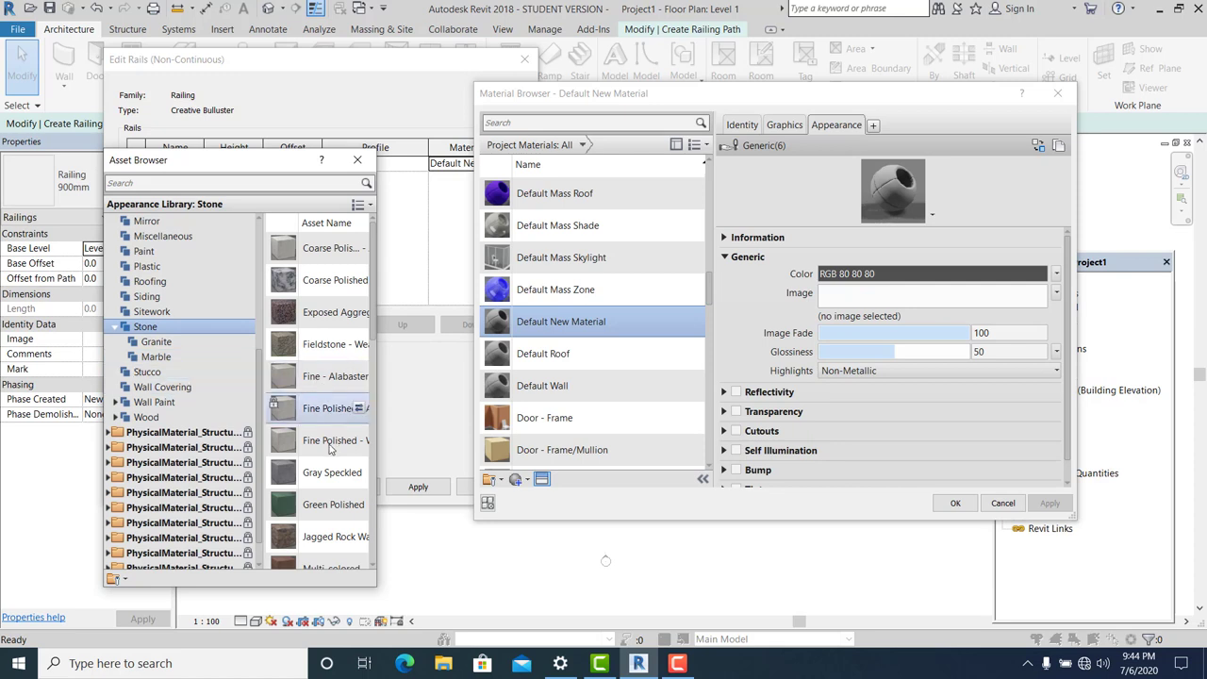
pyautogui.scroll(-3, 332, 453)
pyautogui.scroll(-3, 330, 475)
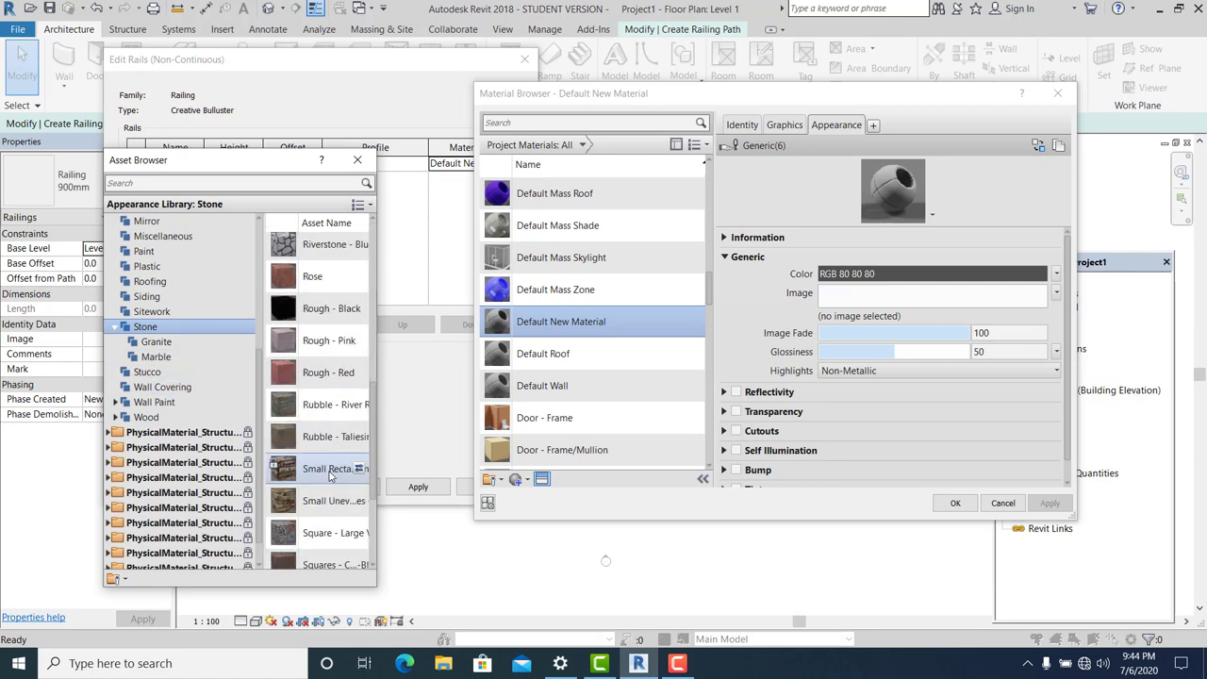
pyautogui.doubleClick(318, 503)
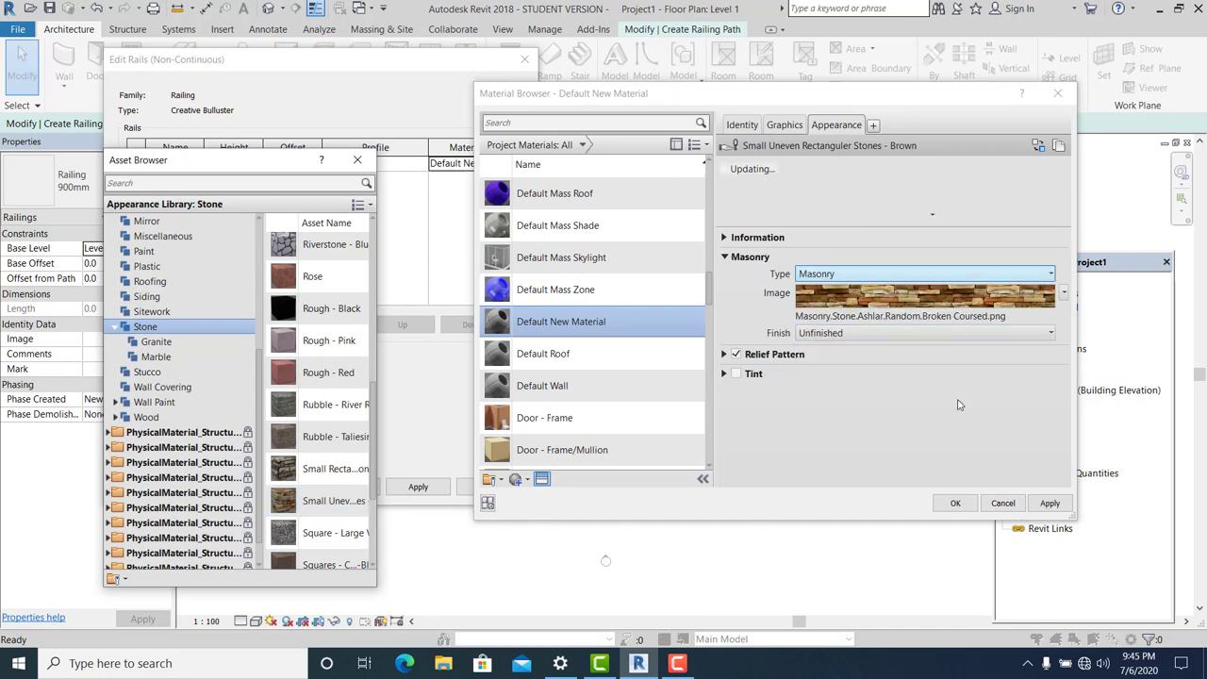
pyautogui.click(1050, 503)
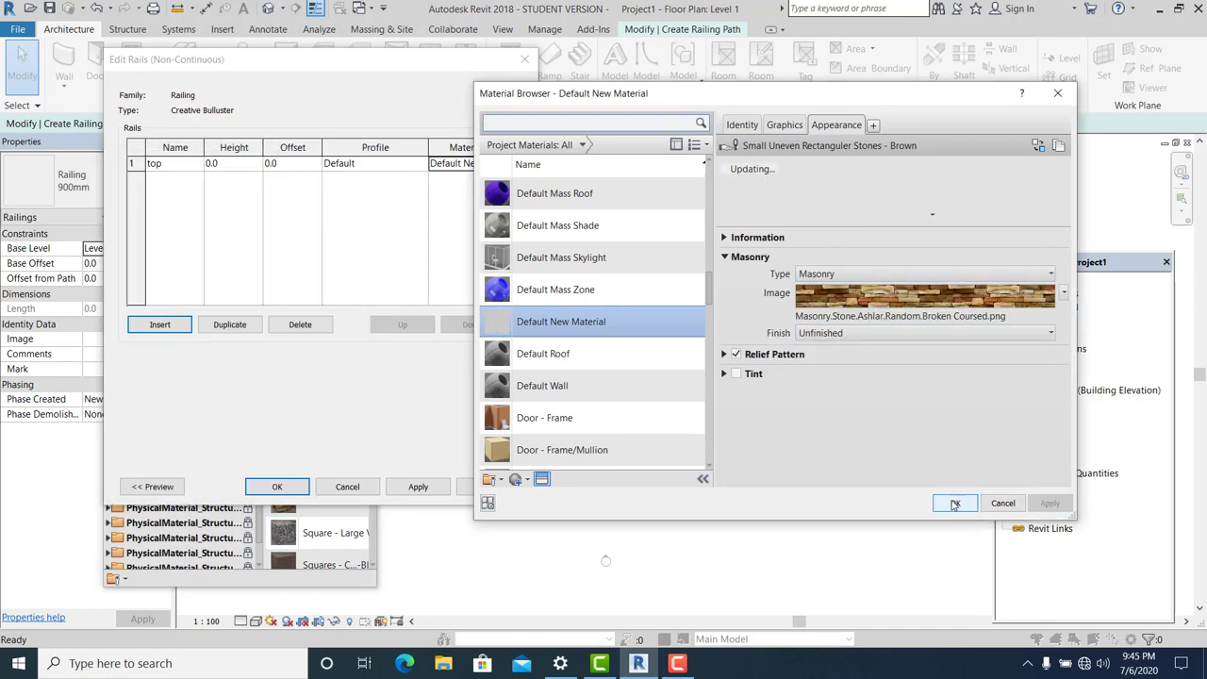
pyautogui.click(955, 505)
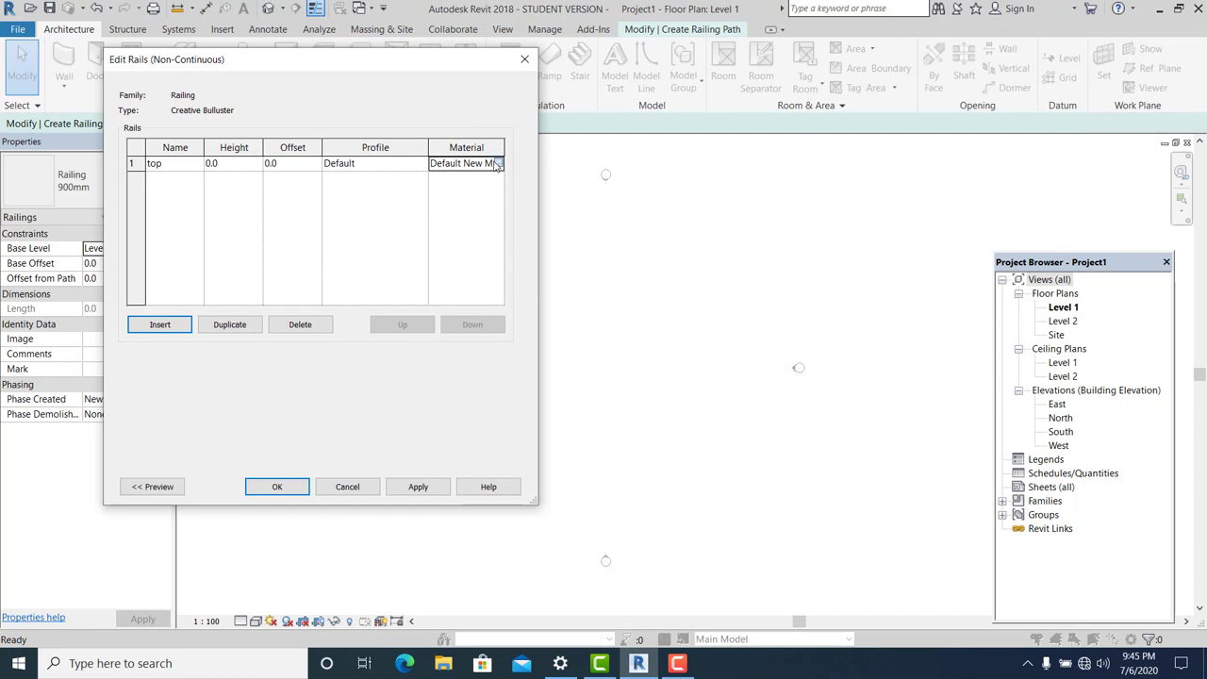
# Step: Recheck the top rail's material settings in Edit Rails
pyautogui.click(497, 164)
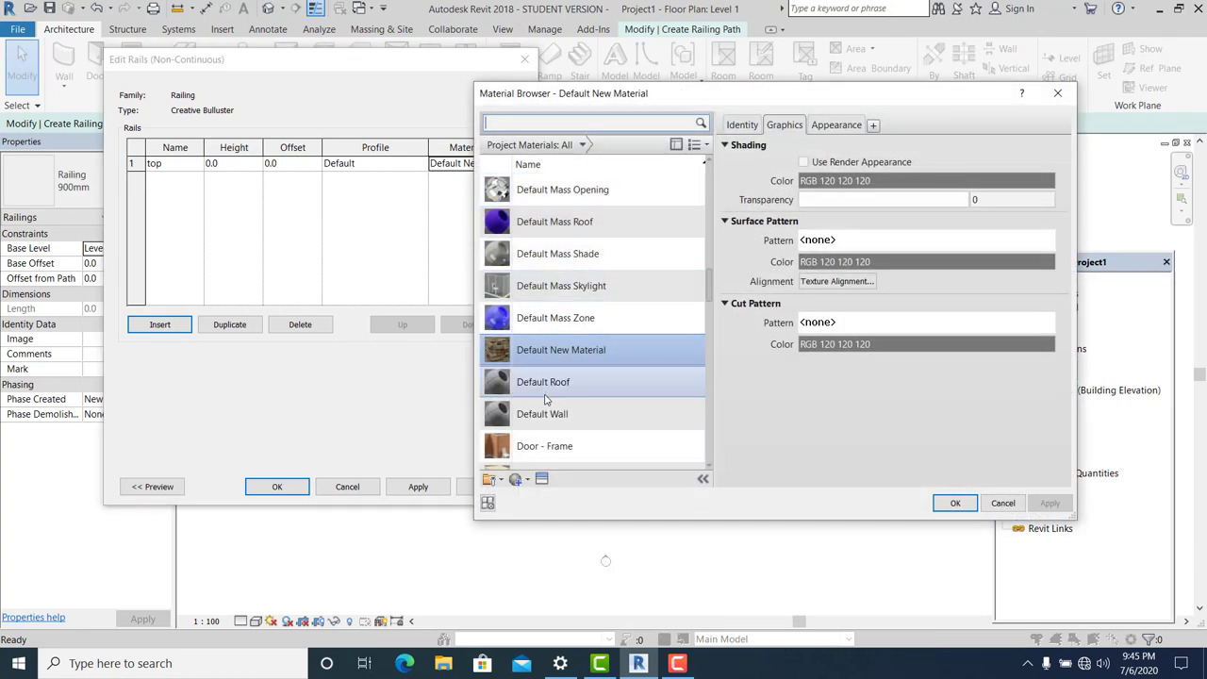
pyautogui.click(1058, 93)
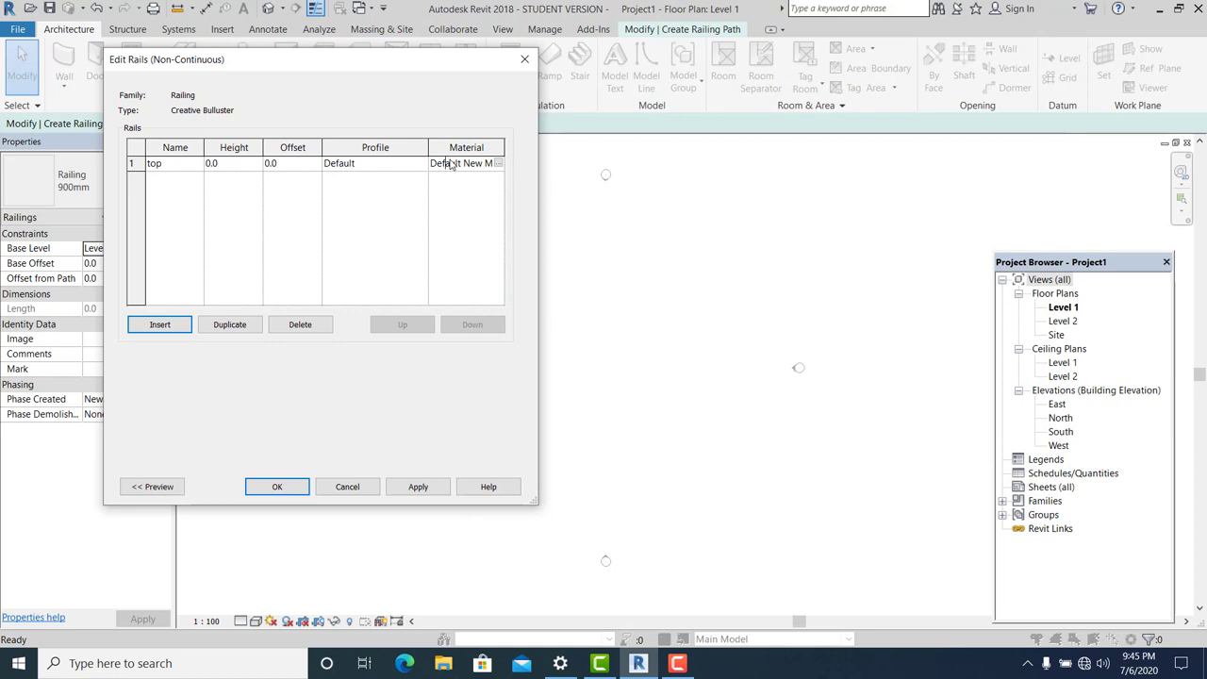
pyautogui.click(451, 164)
pyautogui.click(348, 224)
# Step: Duplicate the top rail and name the copy 'bottom'
pyautogui.click(226, 326)
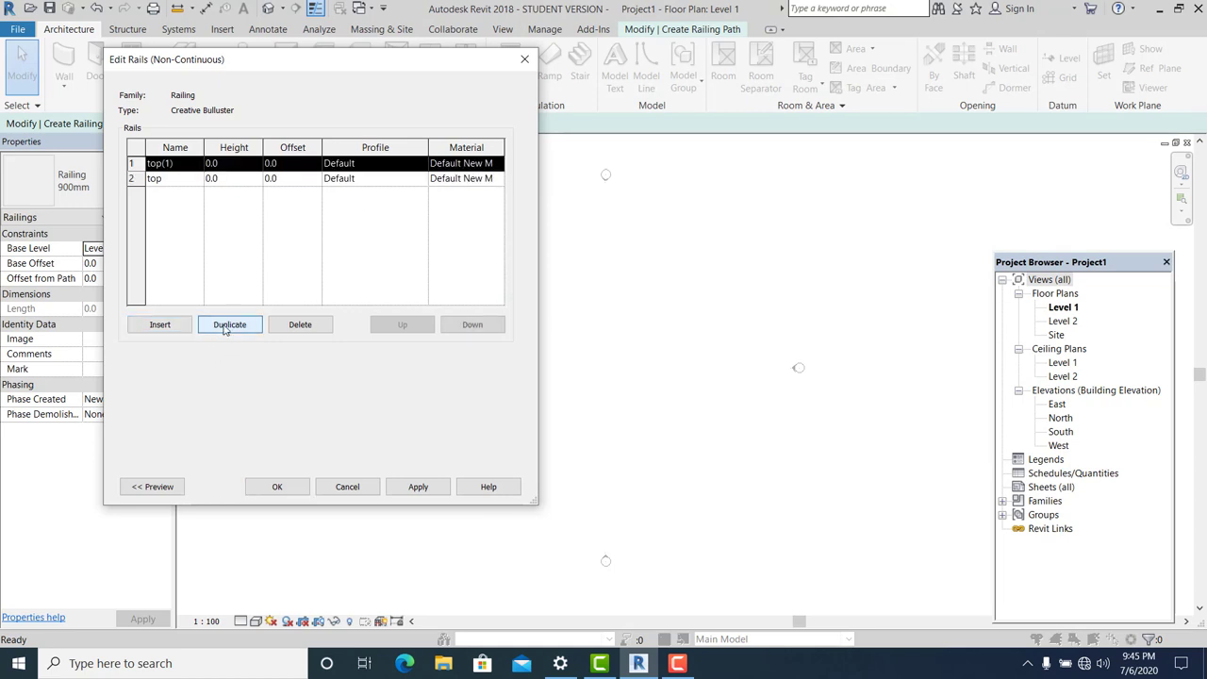
pyautogui.click(187, 168)
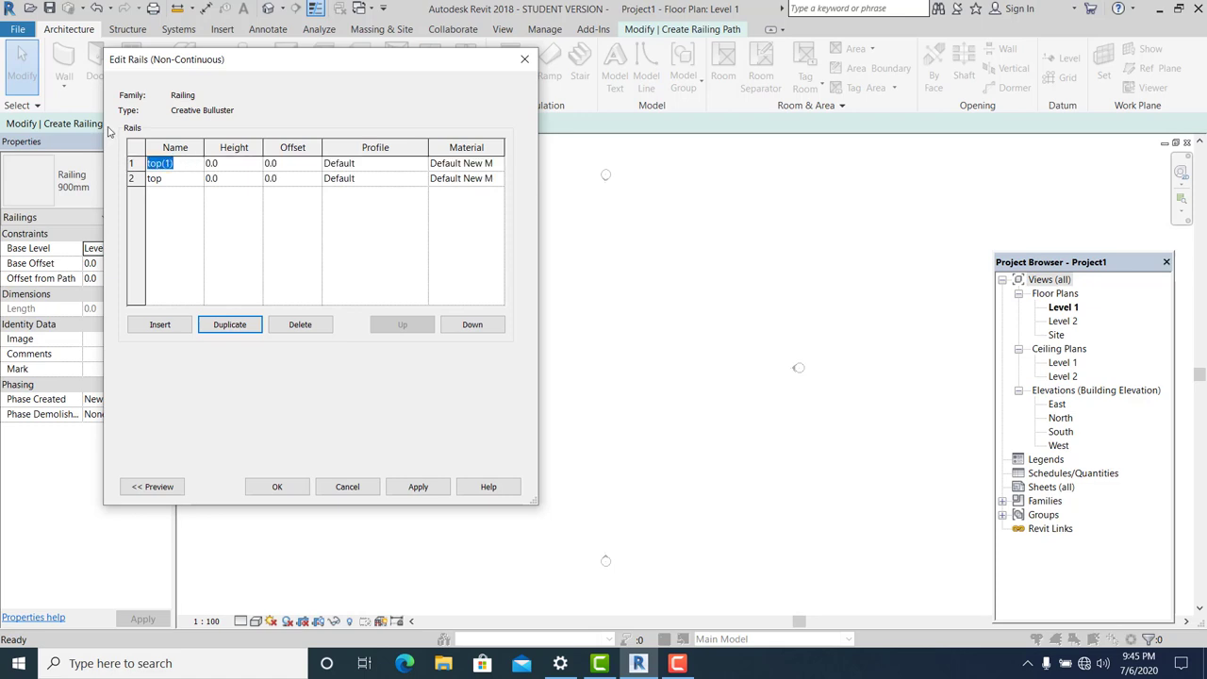
pyautogui.write('bottom')
pyautogui.press('Return')
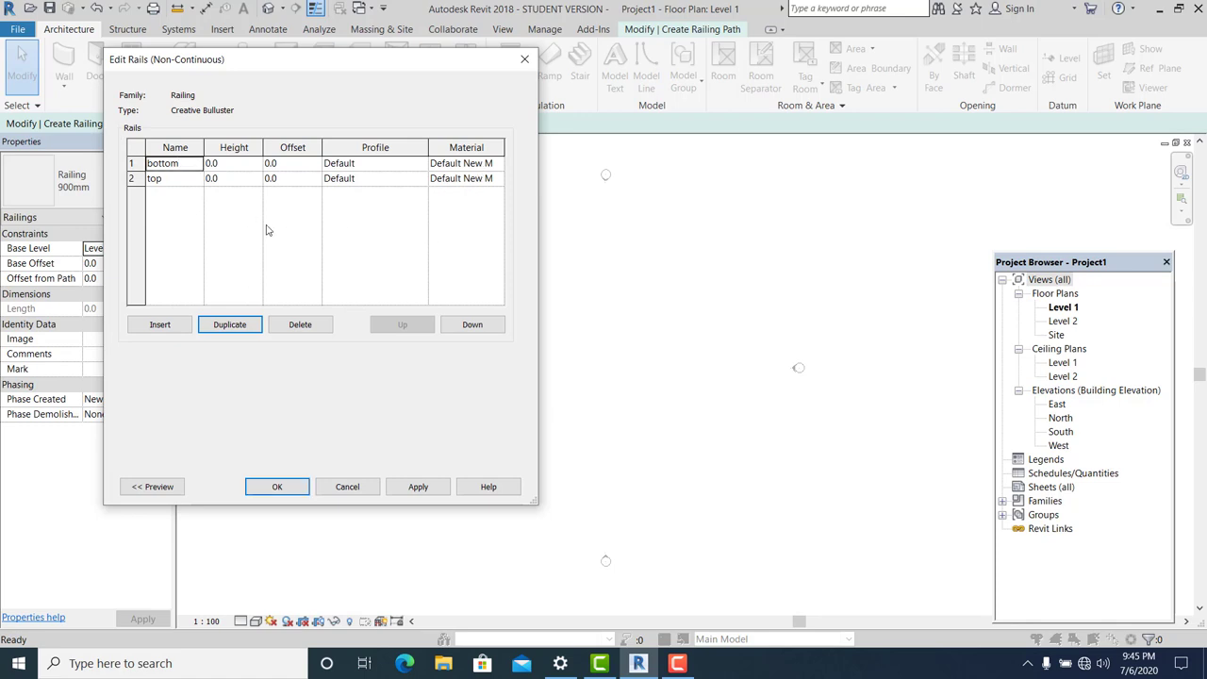
# Step: Set the top rail's height to 750
pyautogui.click(240, 167)
pyautogui.click(239, 180)
pyautogui.write('750')
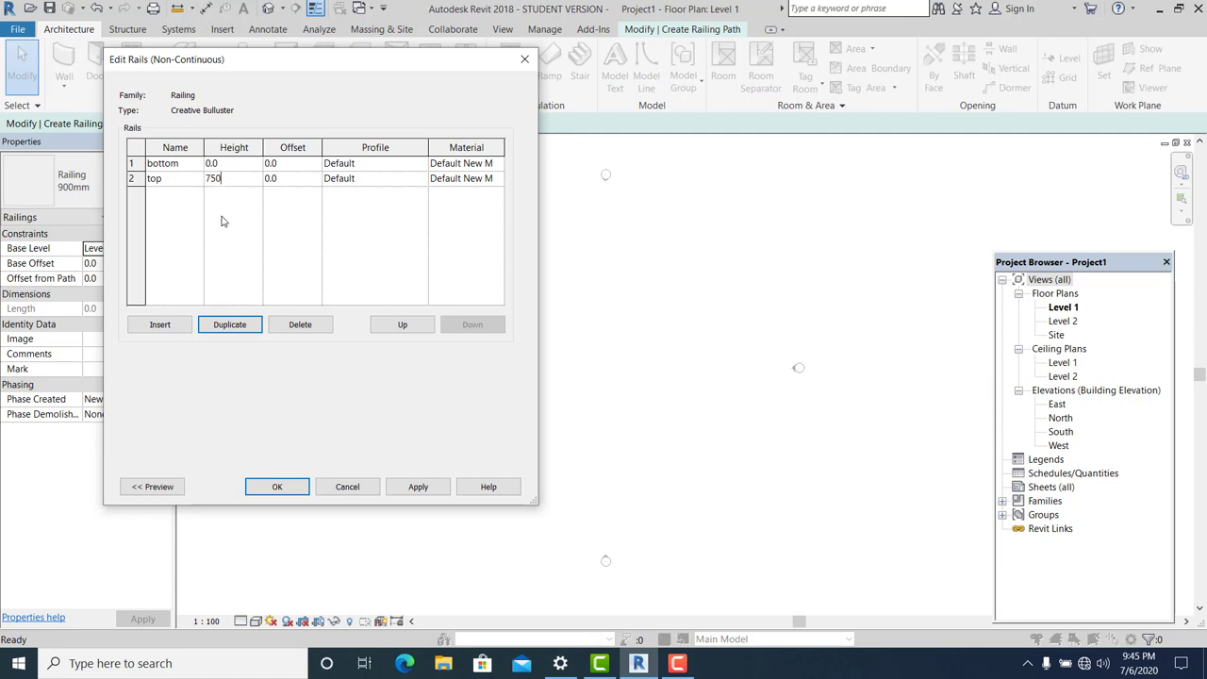
pyautogui.click(224, 224)
# Step: Assign the custom baluster family to the regular baluster in the main pattern
pyautogui.click(278, 487)
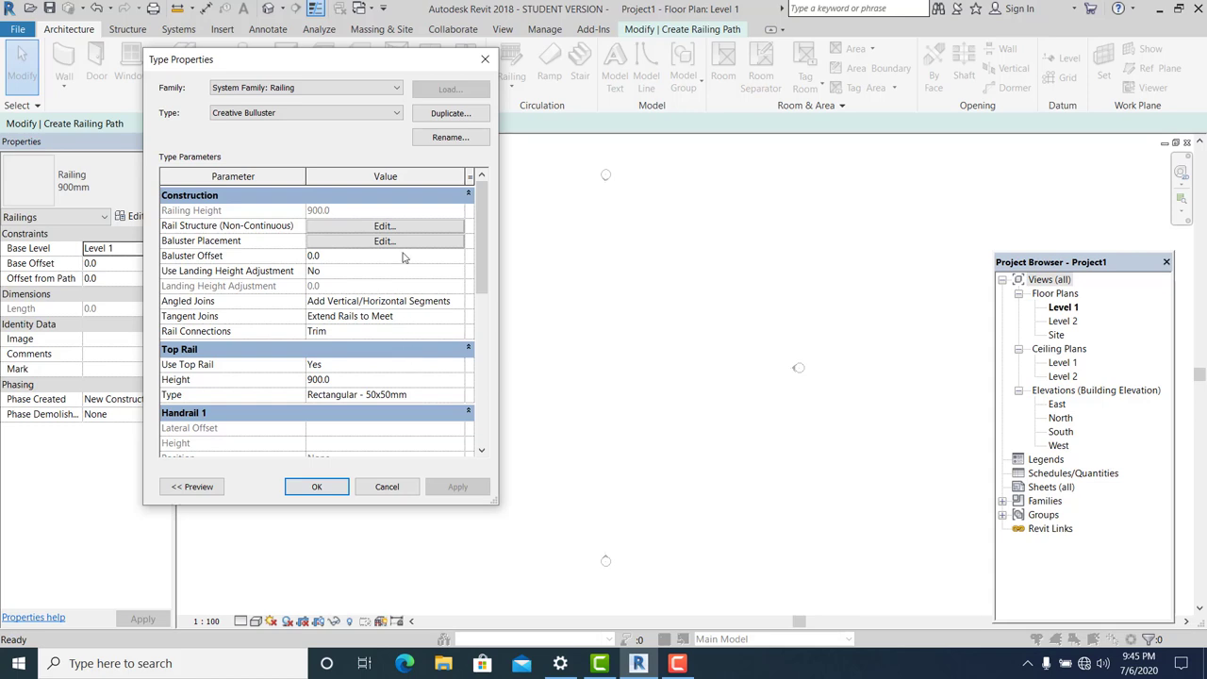
pyautogui.click(400, 242)
pyautogui.click(189, 165)
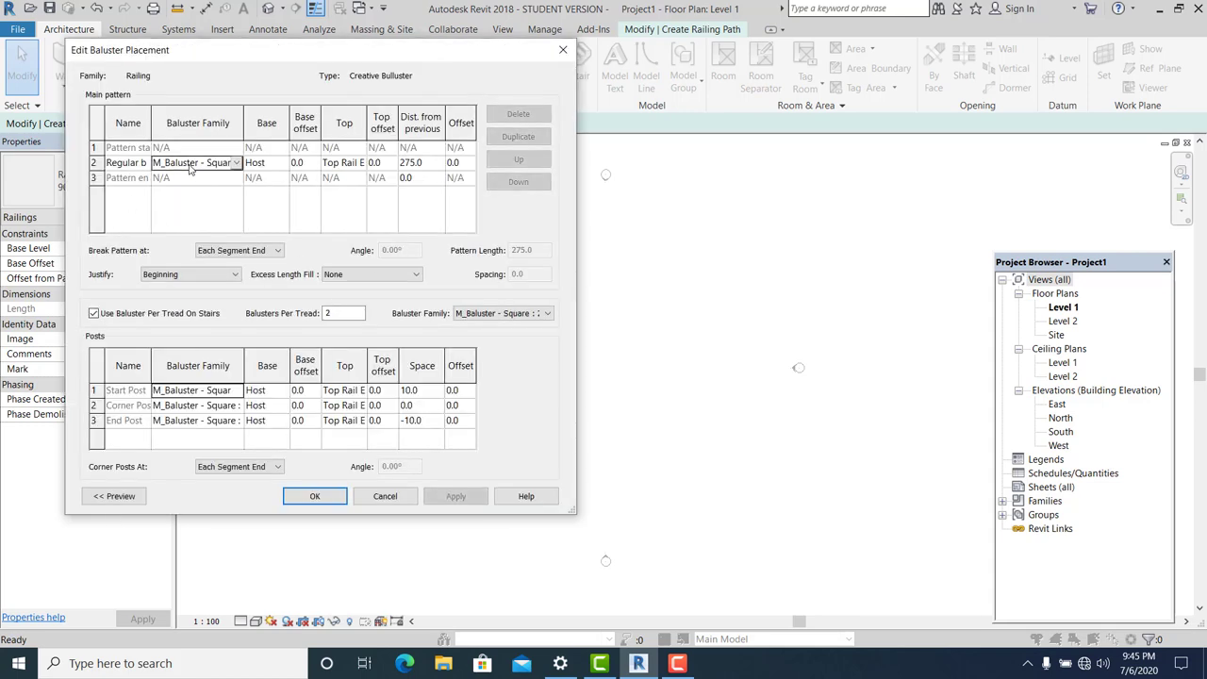
pyautogui.click(235, 164)
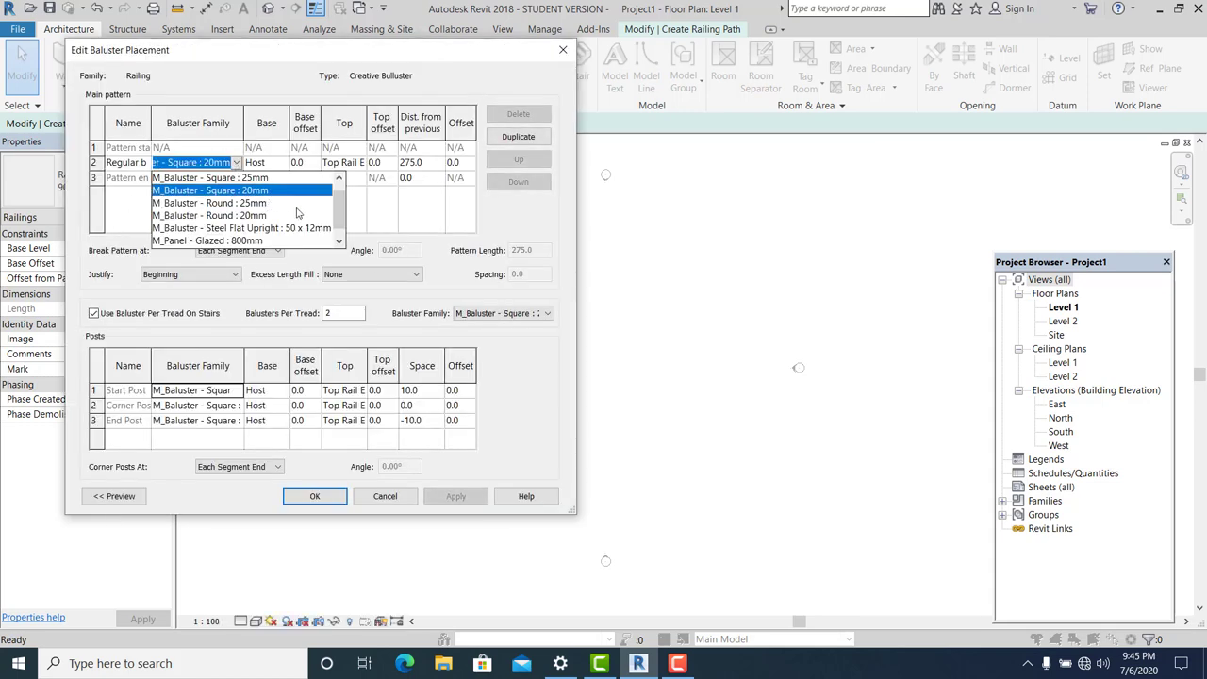
pyautogui.scroll(-1, 339, 213)
pyautogui.click(274, 242)
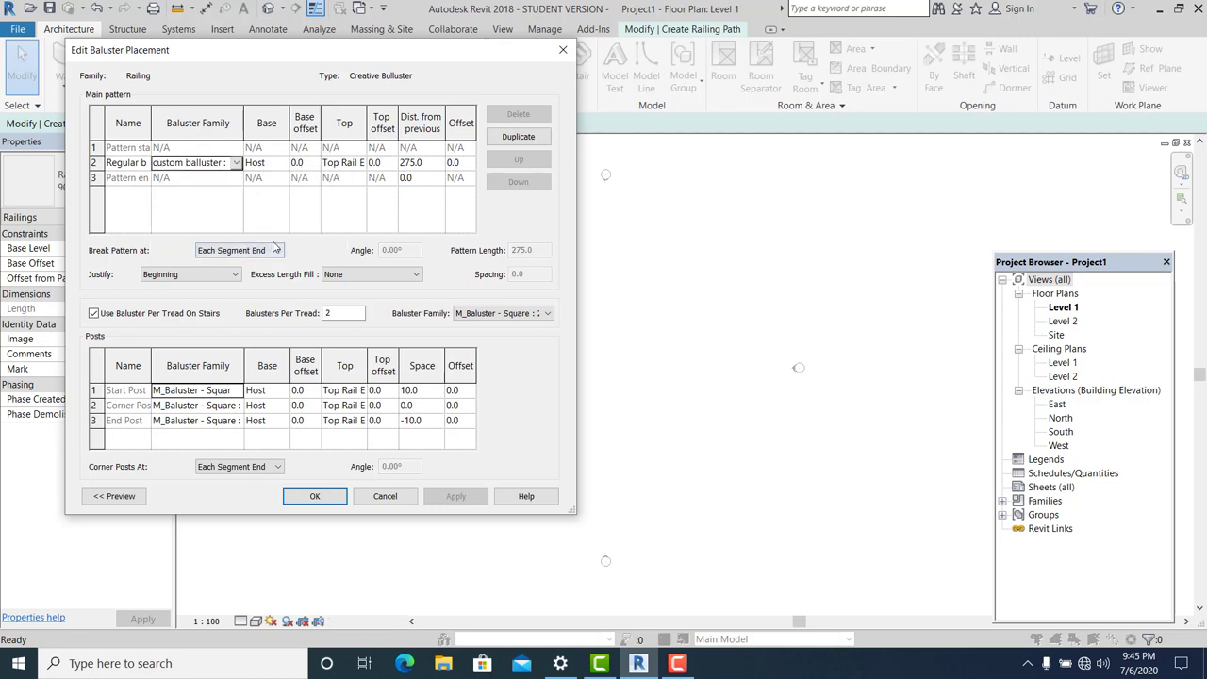
# Step: Run the regular baluster from base 'bottom' up to top 'top'
pyautogui.click(282, 163)
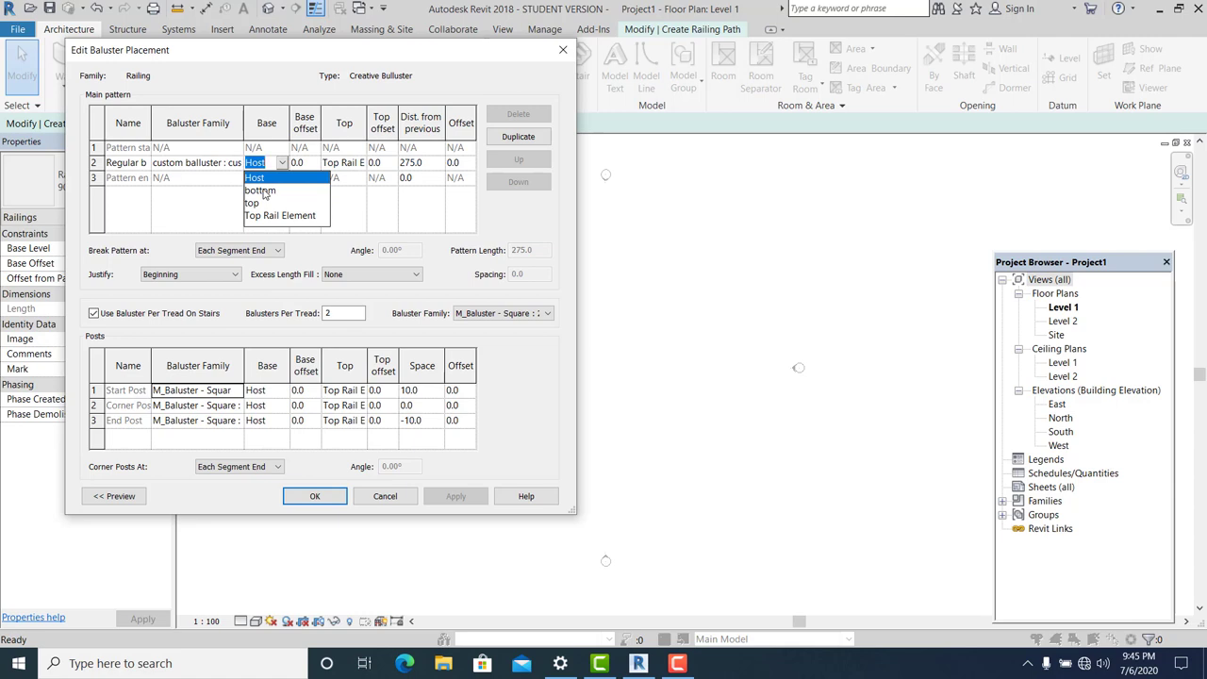
pyautogui.click(264, 192)
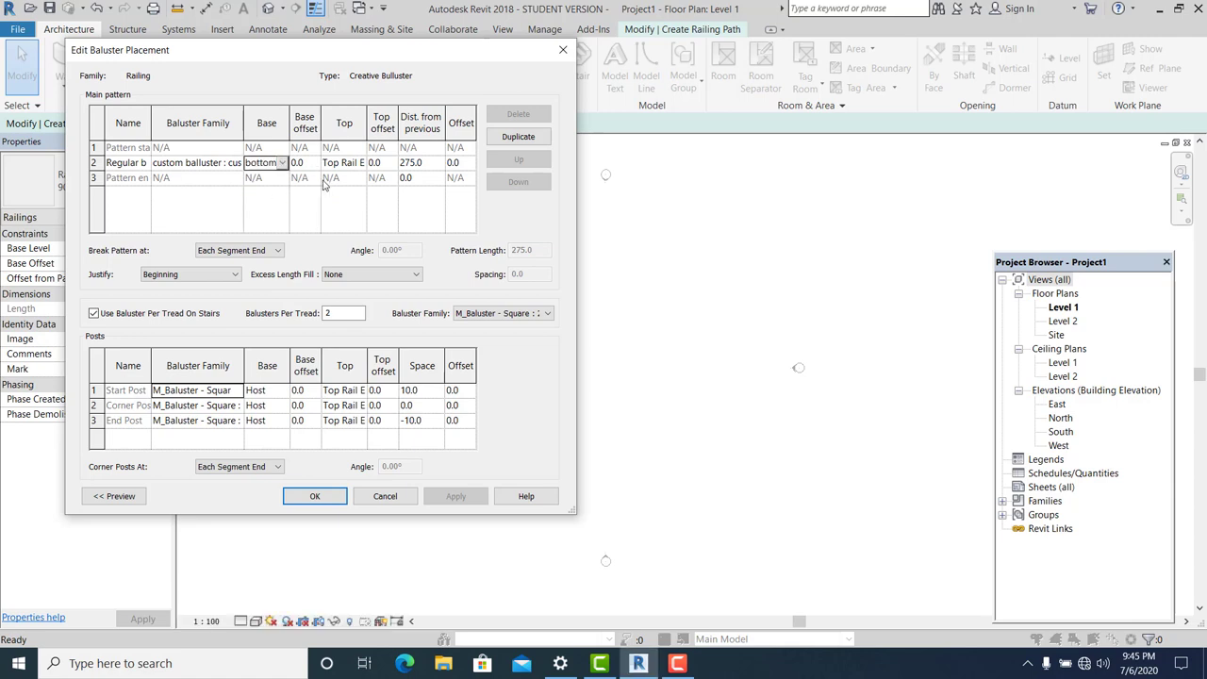
pyautogui.click(353, 166)
pyautogui.click(360, 164)
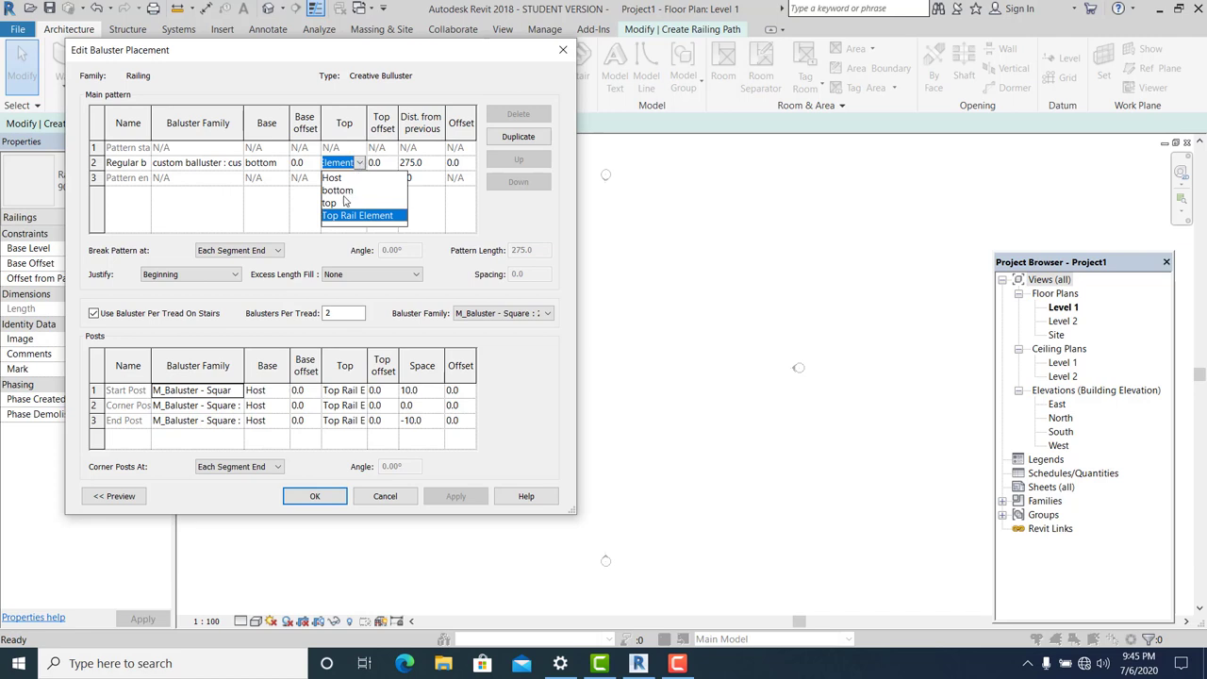
pyautogui.click(343, 204)
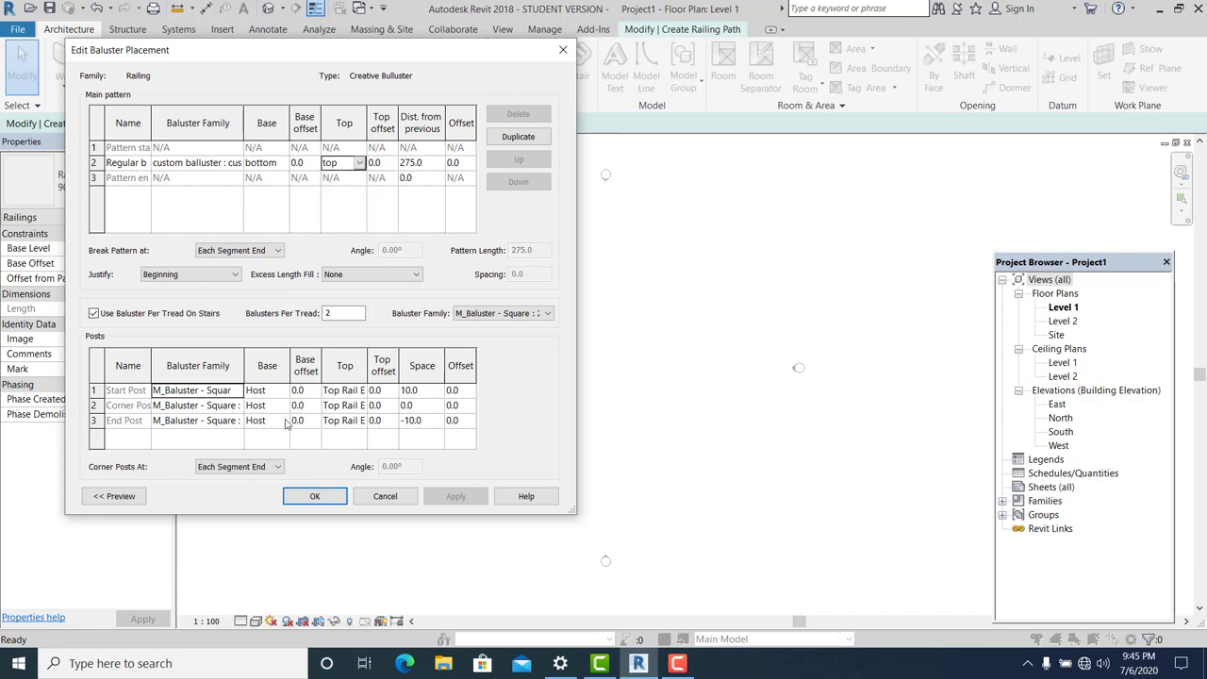
# Step: Set the start, corner and end posts to the custom baluster family
pyautogui.click(217, 391)
pyautogui.click(238, 391)
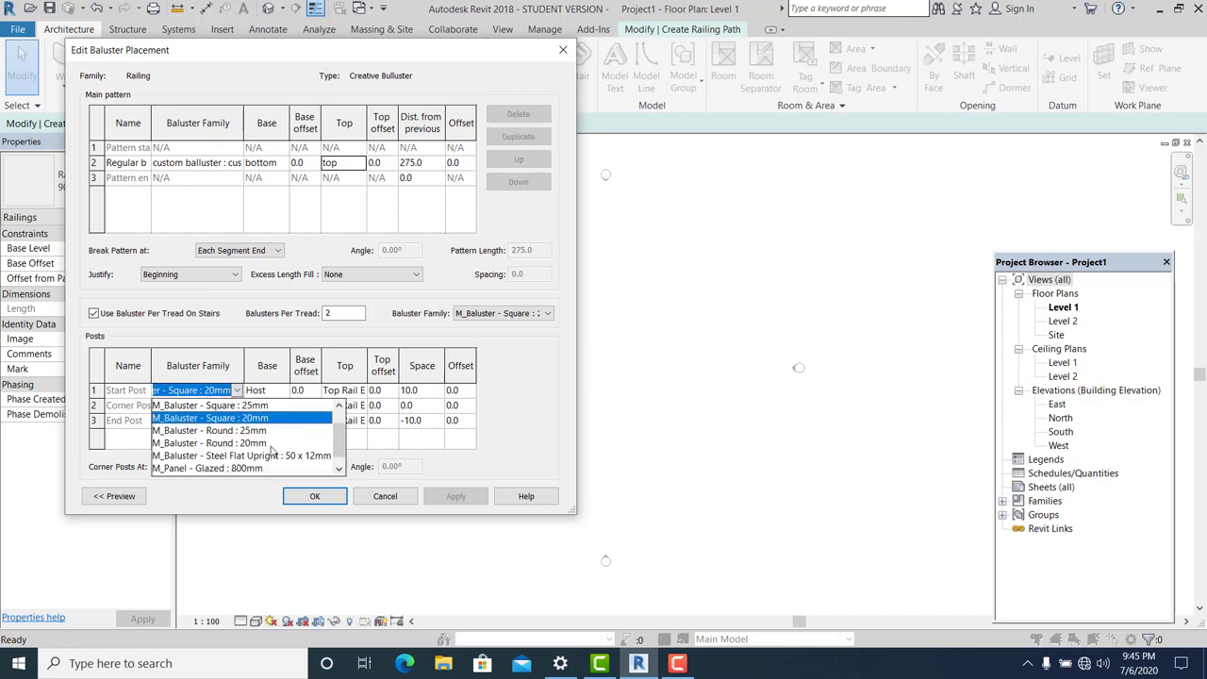
pyautogui.scroll(-1, 338, 439)
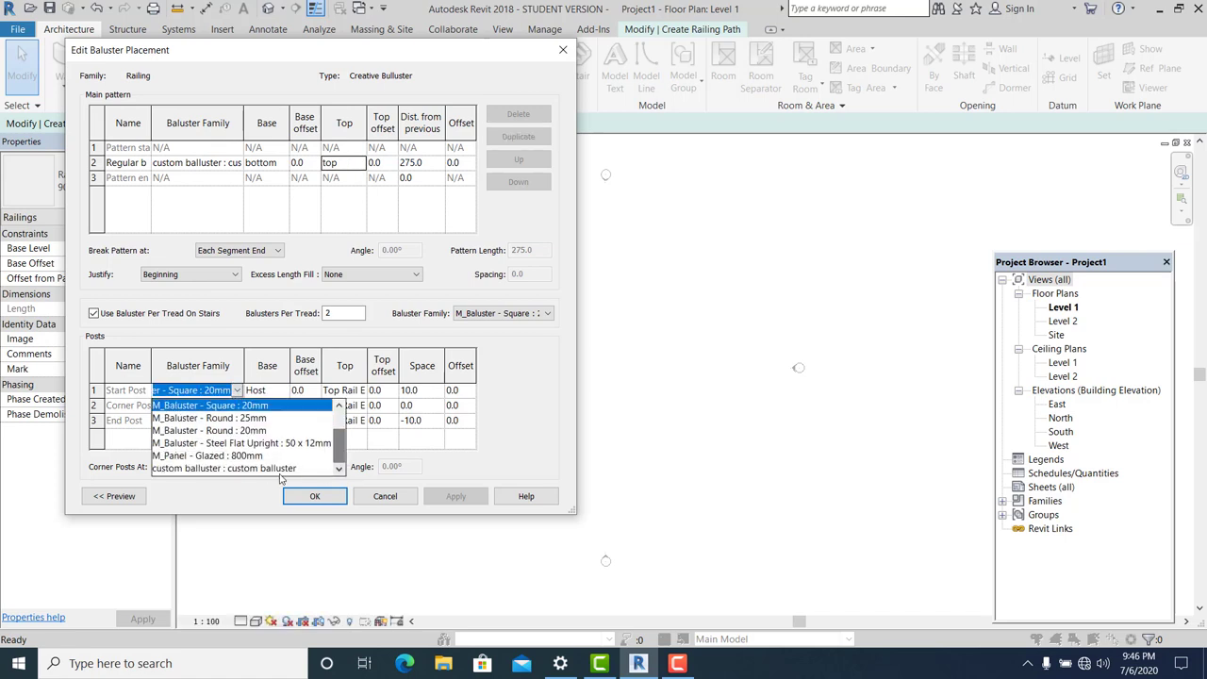
pyautogui.click(271, 469)
pyautogui.click(217, 406)
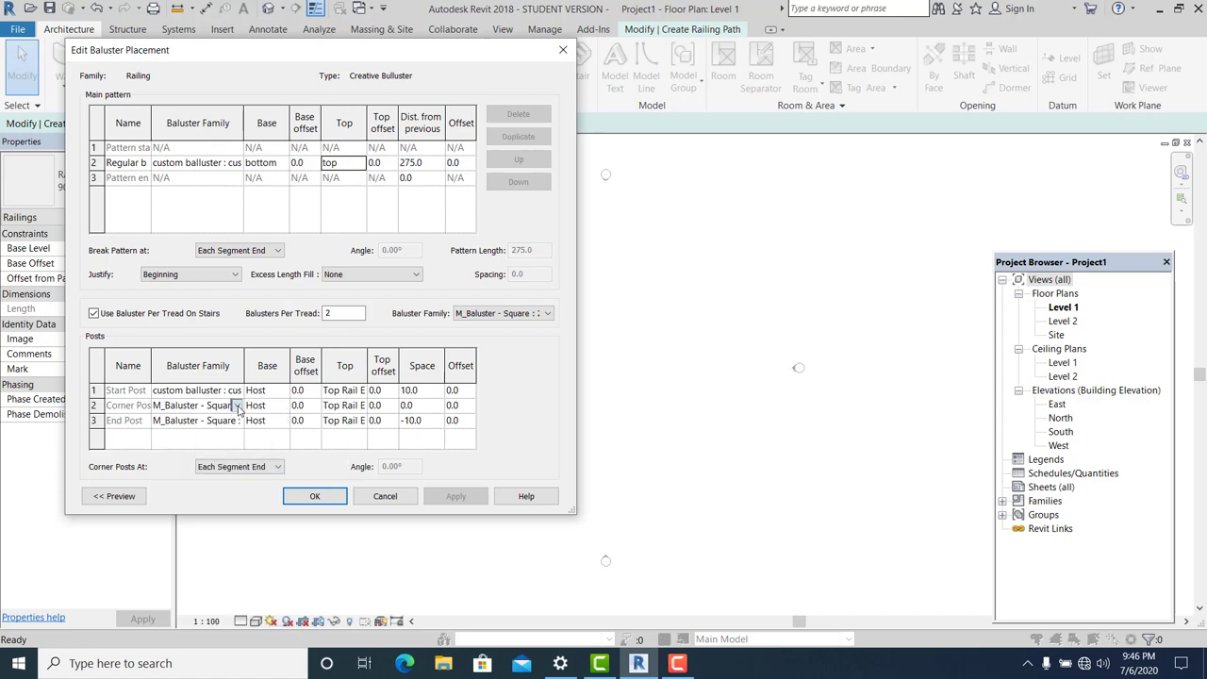
pyautogui.click(237, 406)
pyautogui.scroll(-1, 326, 467)
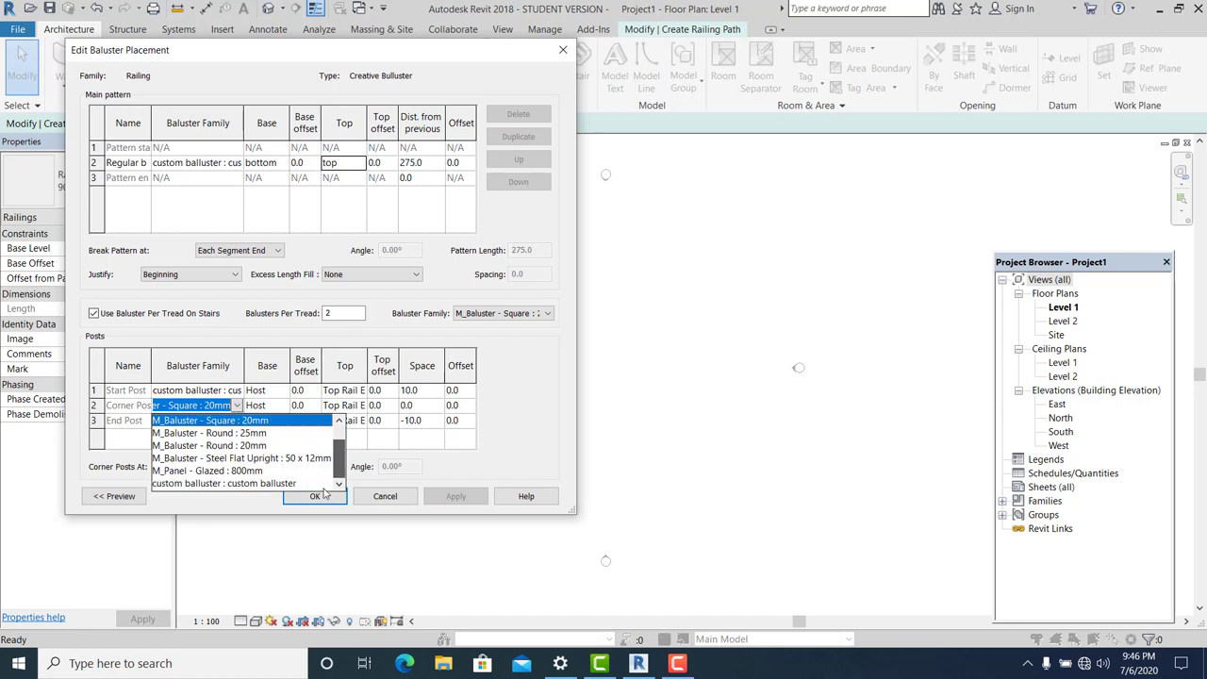
pyautogui.click(289, 484)
pyautogui.click(223, 421)
pyautogui.click(237, 421)
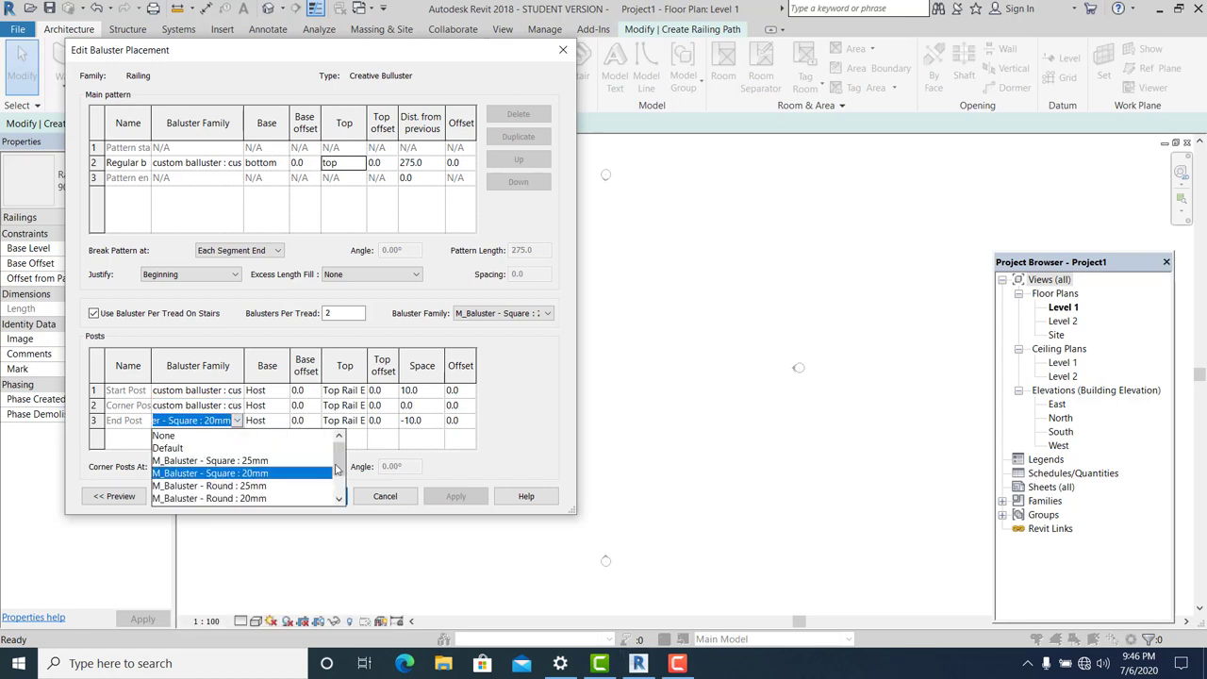
pyautogui.scroll(-1, 336, 469)
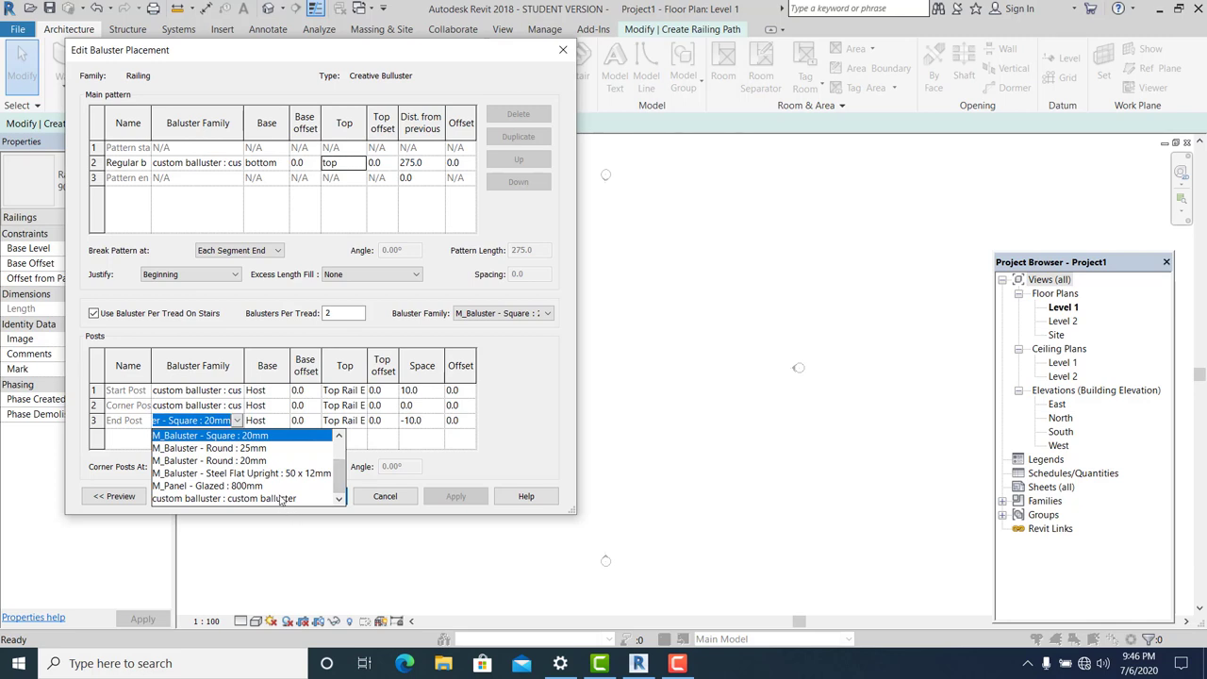
pyautogui.click(280, 498)
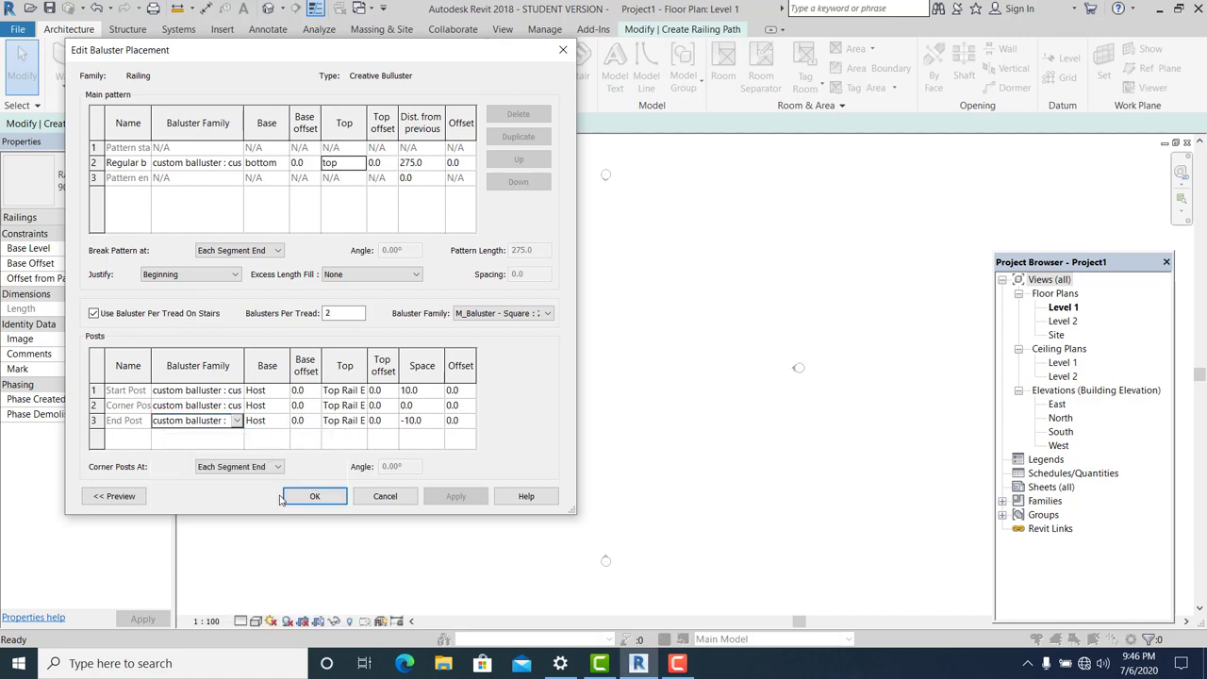
# Step: Set the base of the start, corner and end posts to bottom
pyautogui.click(280, 391)
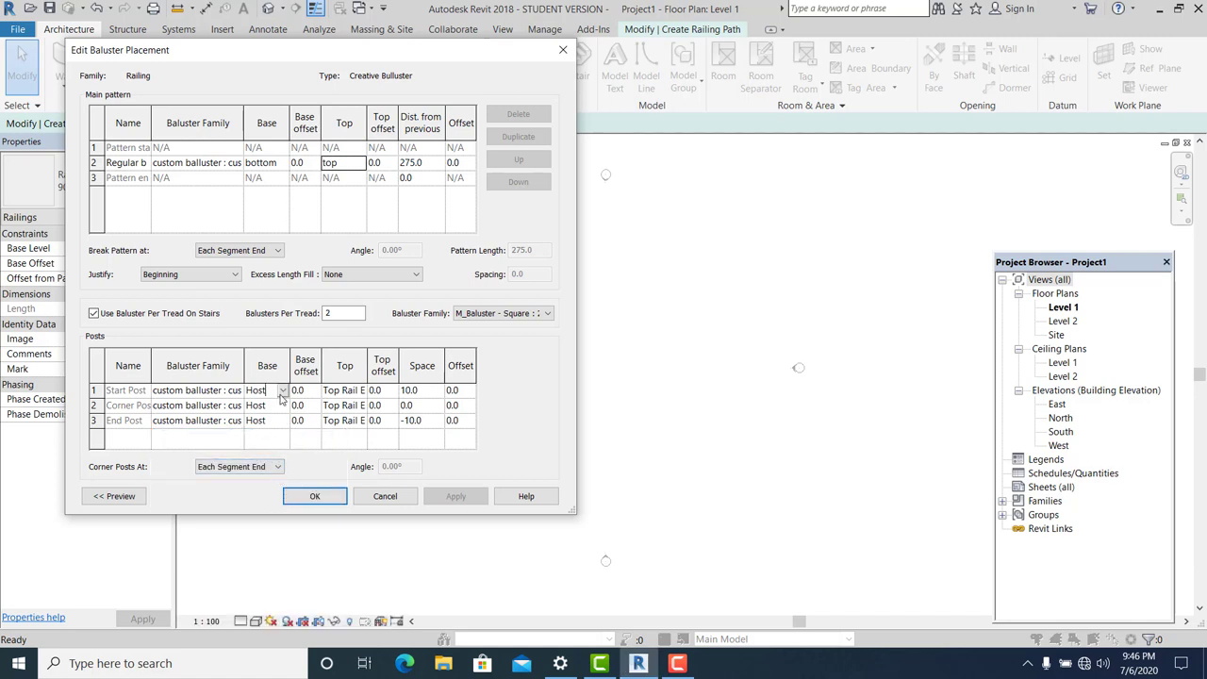
pyautogui.click(283, 390)
pyautogui.click(281, 417)
pyautogui.click(281, 405)
pyautogui.click(282, 405)
pyautogui.click(276, 432)
pyautogui.click(280, 421)
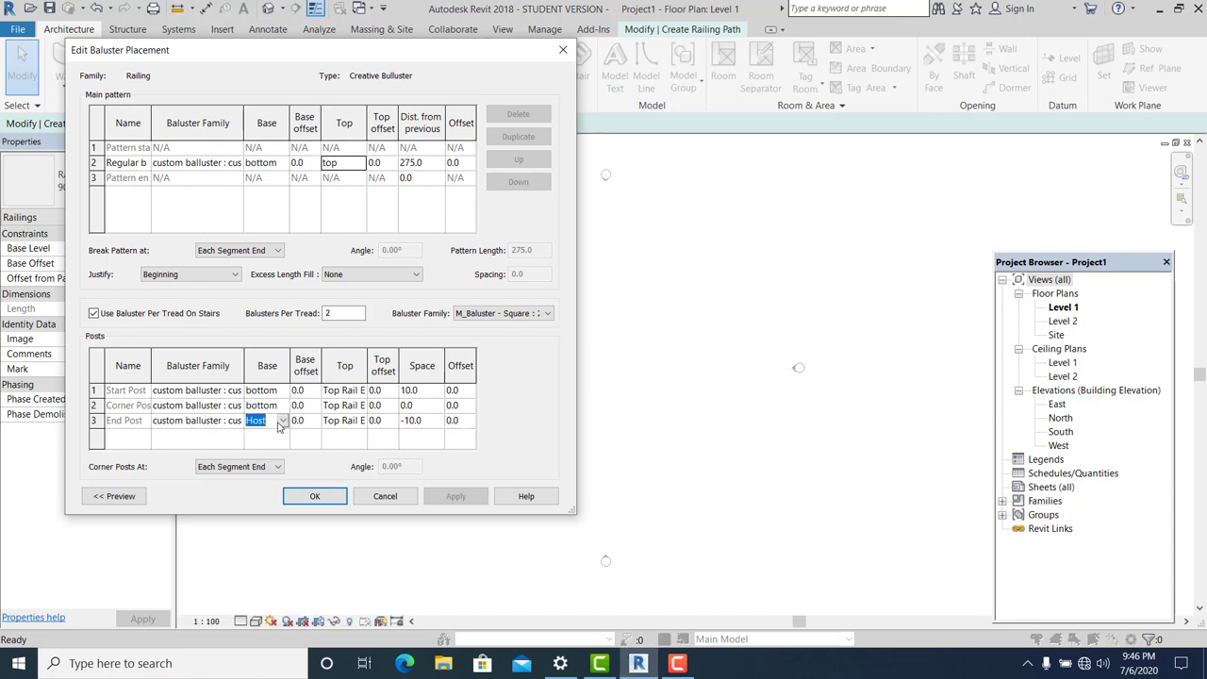
pyautogui.click(282, 421)
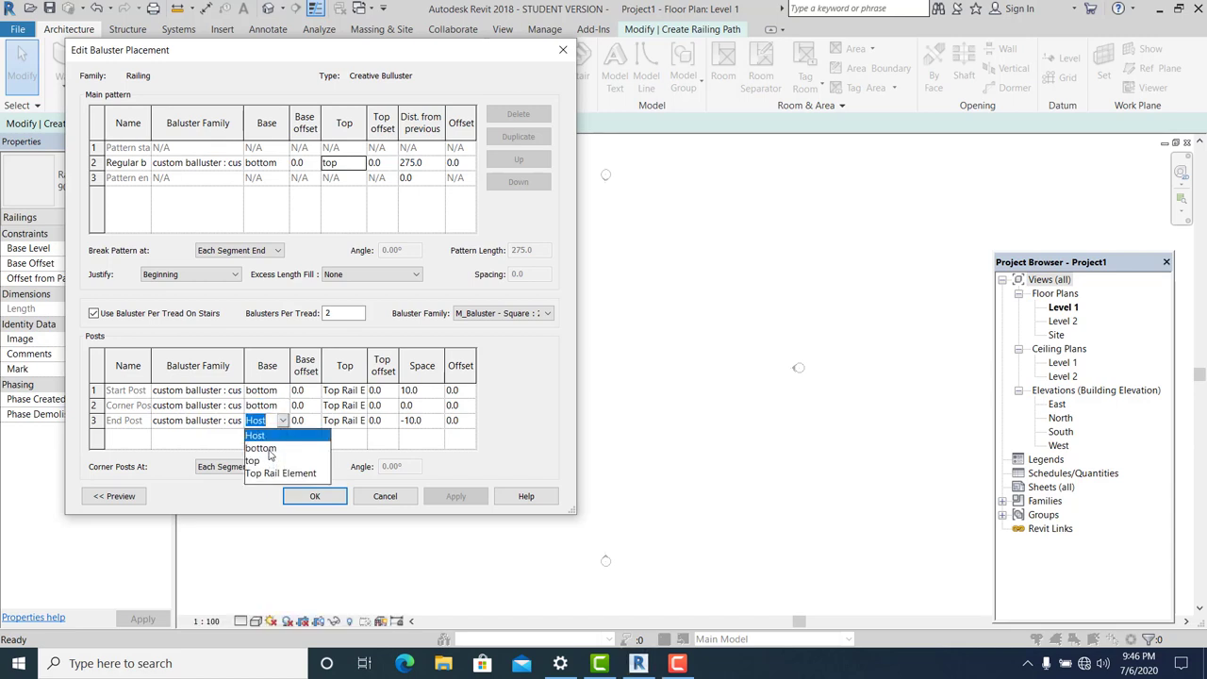
pyautogui.click(271, 450)
# Step: Set the top of the start, corner and end posts to top
pyautogui.click(338, 393)
pyautogui.click(360, 392)
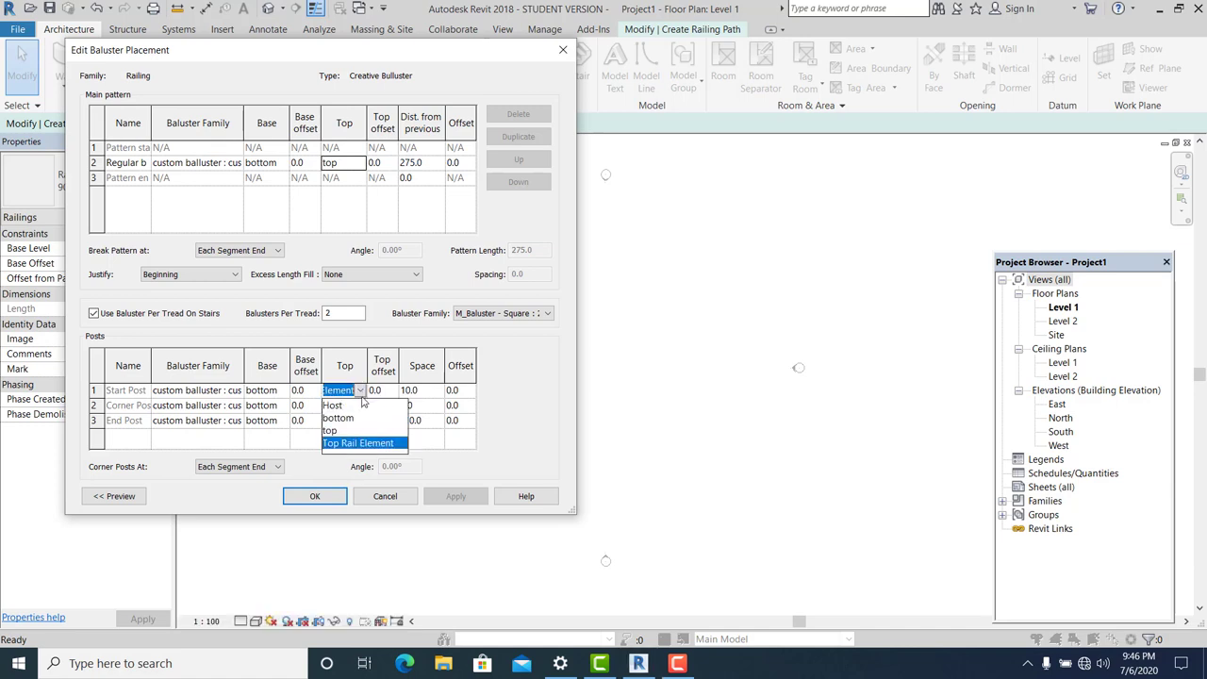
pyautogui.click(348, 430)
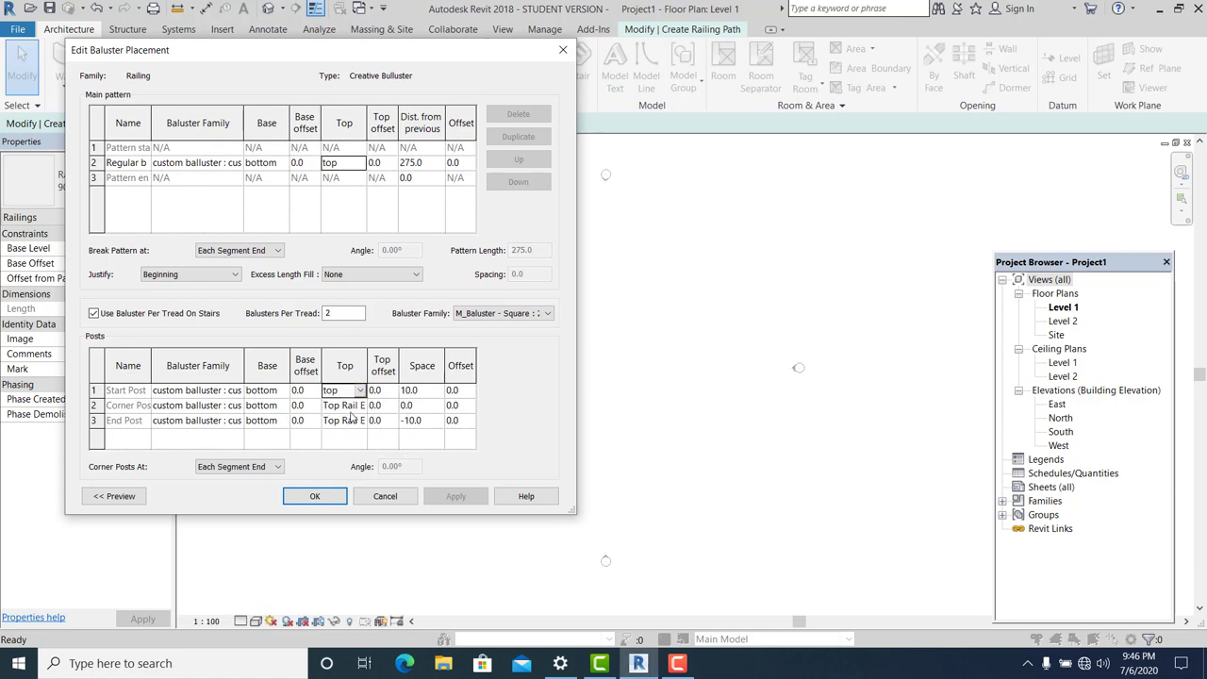
pyautogui.click(351, 406)
pyautogui.click(361, 406)
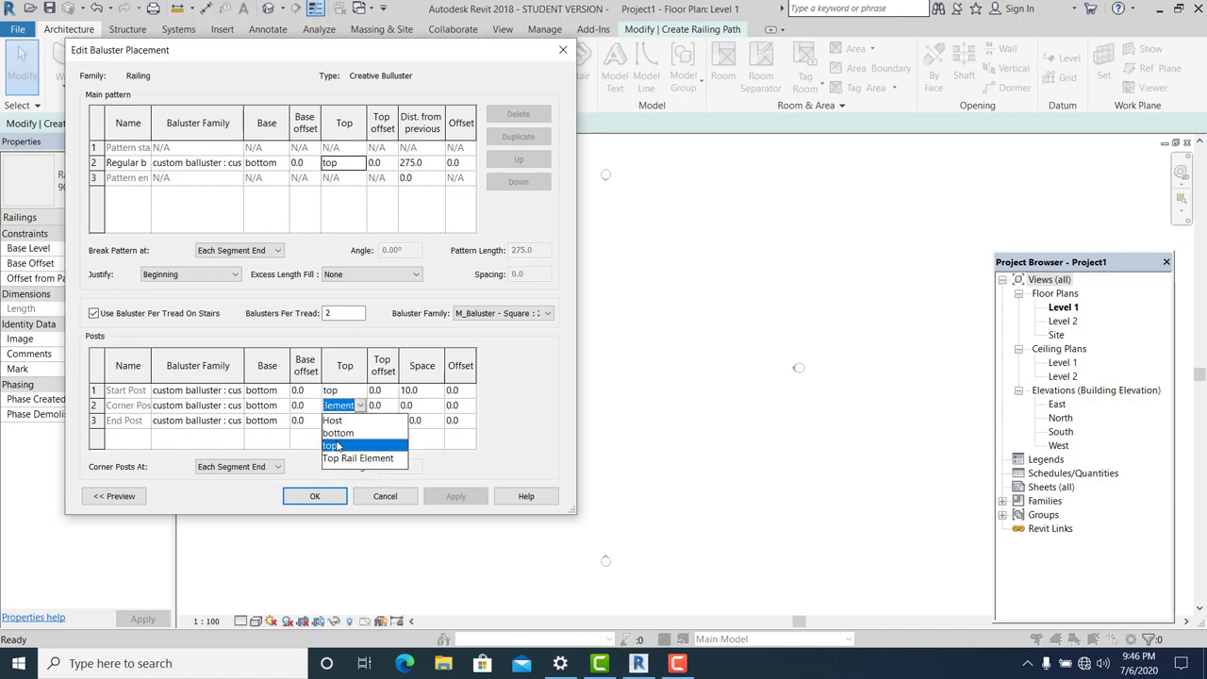
pyautogui.click(346, 446)
pyautogui.click(357, 427)
pyautogui.click(360, 422)
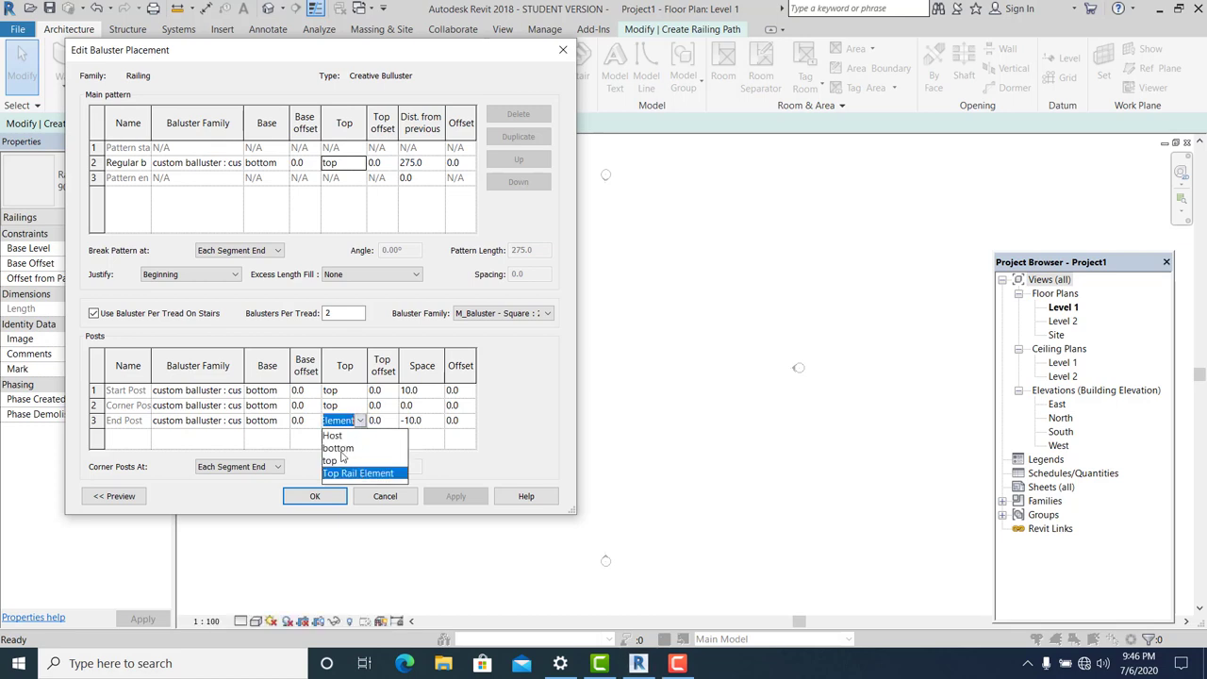
pyautogui.click(332, 462)
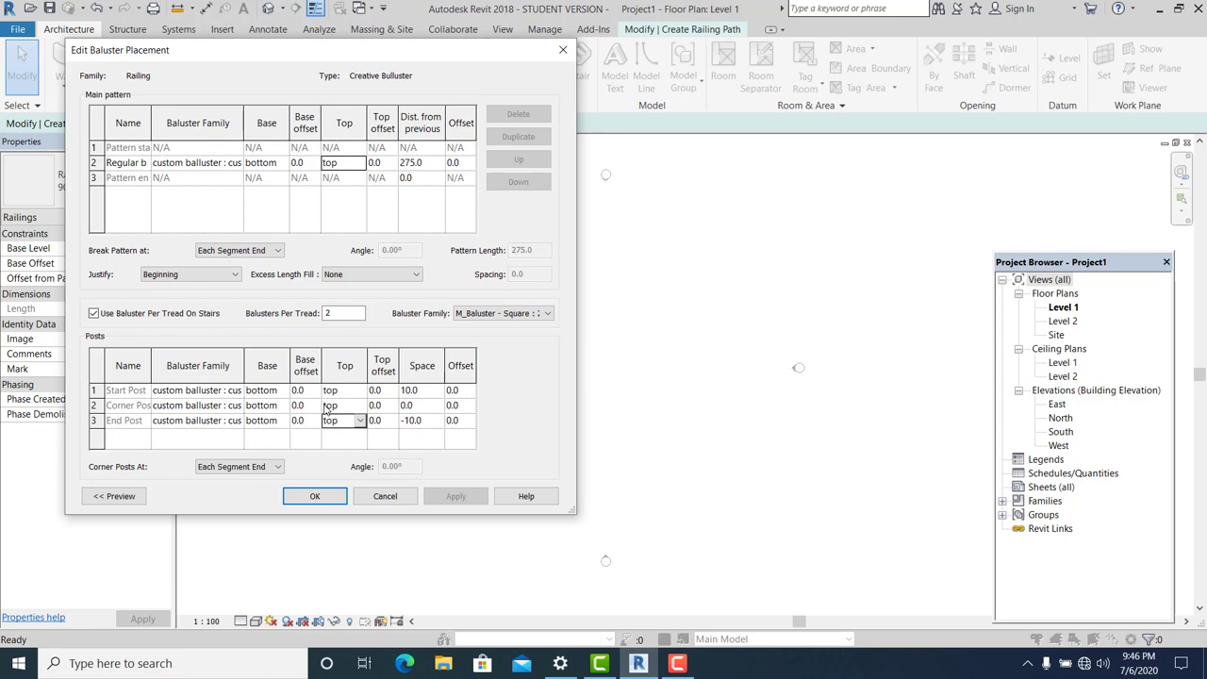
# Step: Justify with Spread Pattern To Fit, turn off Use Baluster Per Tread, and confirm
pyautogui.moveTo(275, 59); pyautogui.dragTo(342, 66)
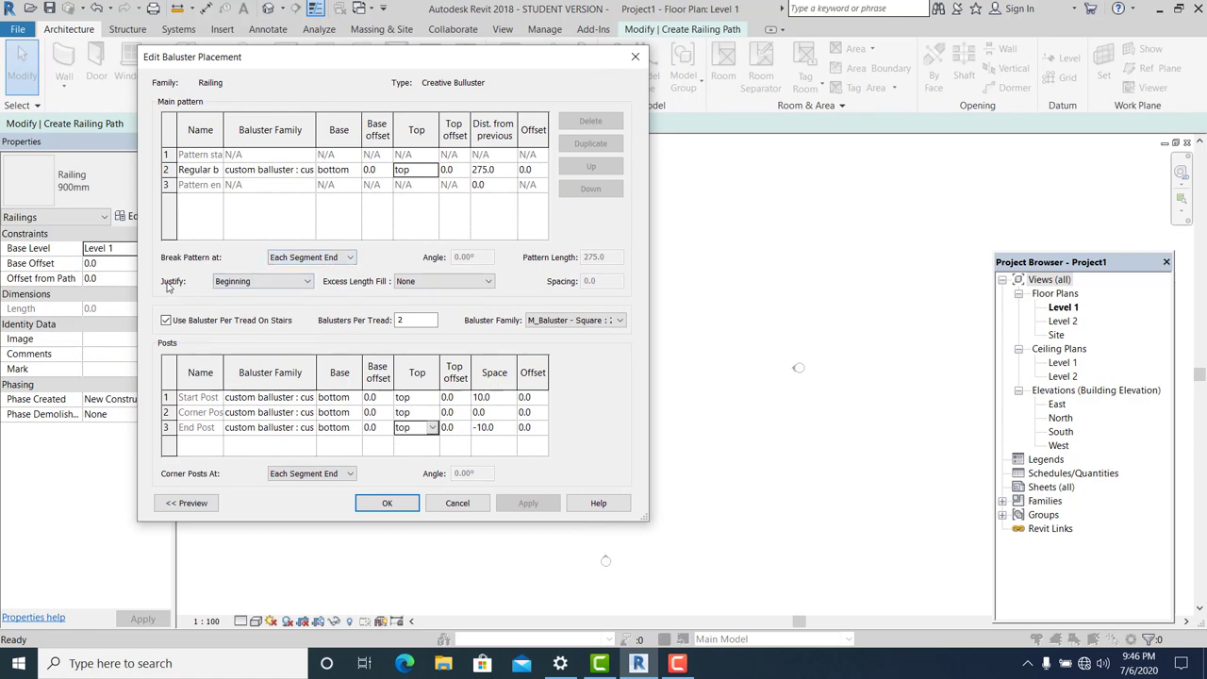
pyautogui.click(264, 284)
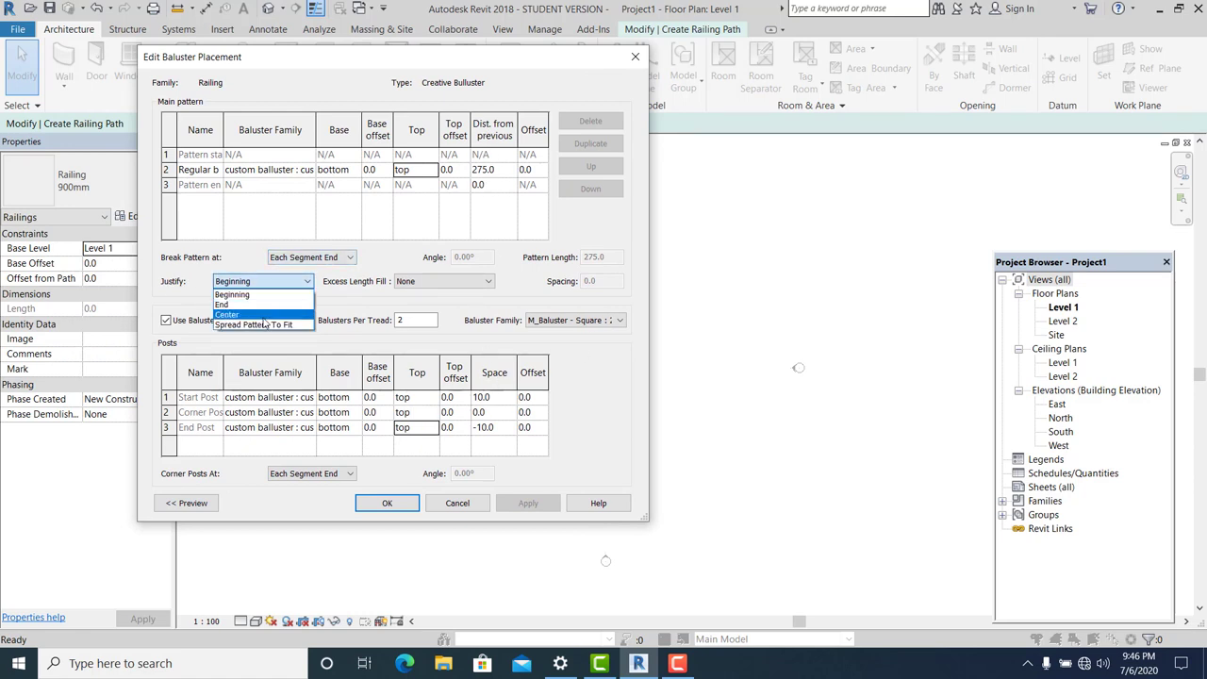
pyautogui.click(264, 325)
pyautogui.click(344, 262)
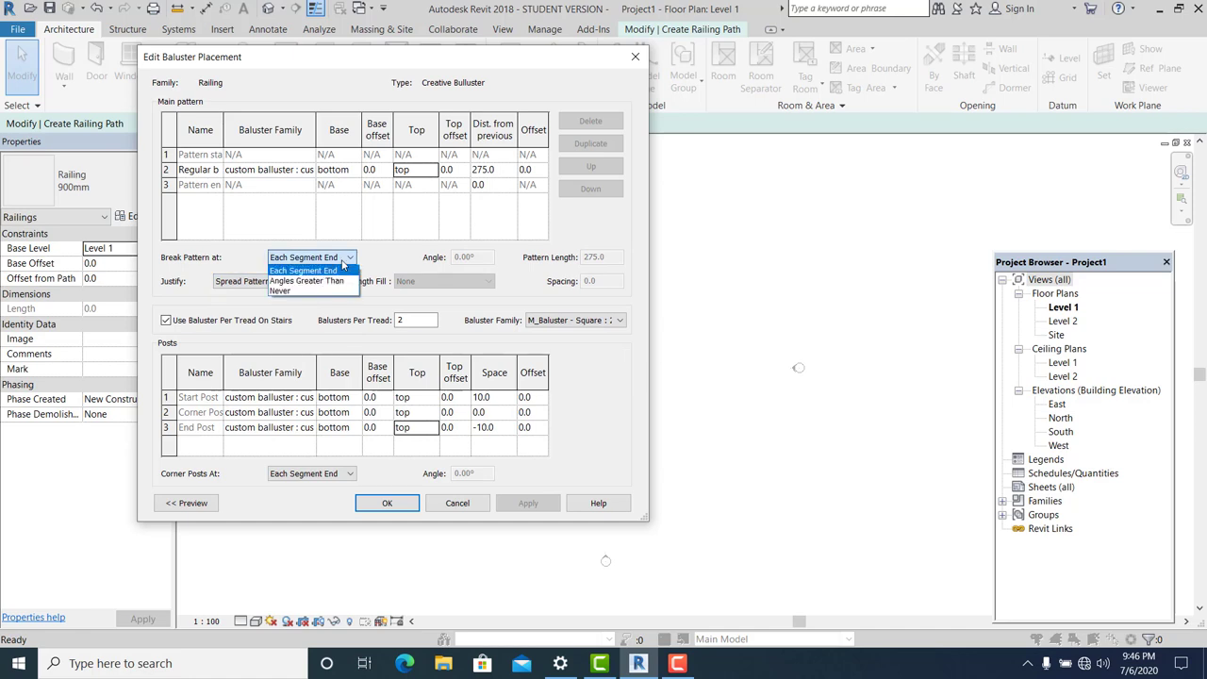
pyautogui.click(321, 268)
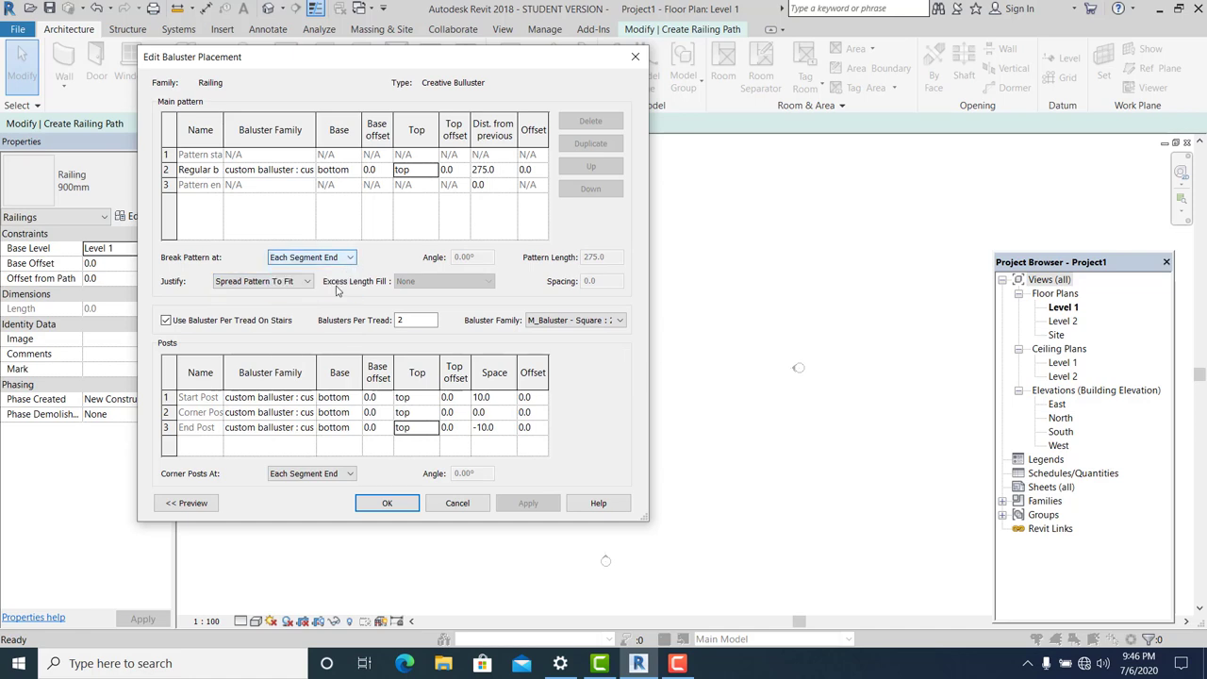
pyautogui.click(167, 322)
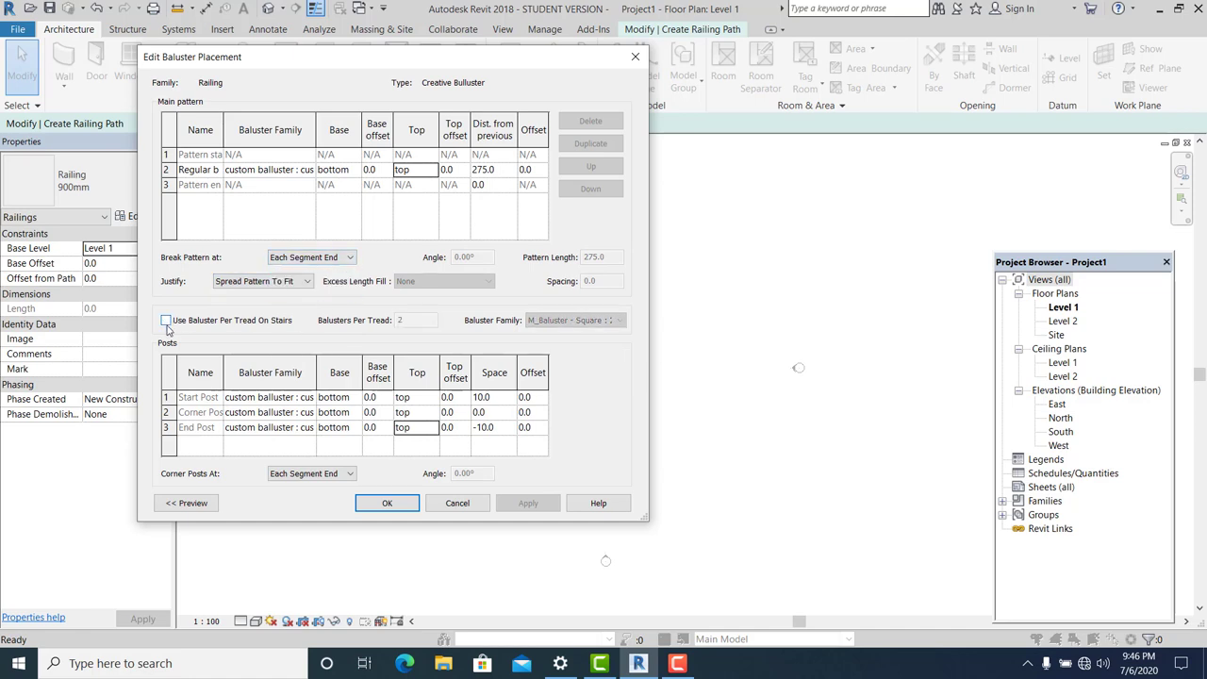
pyautogui.click(388, 502)
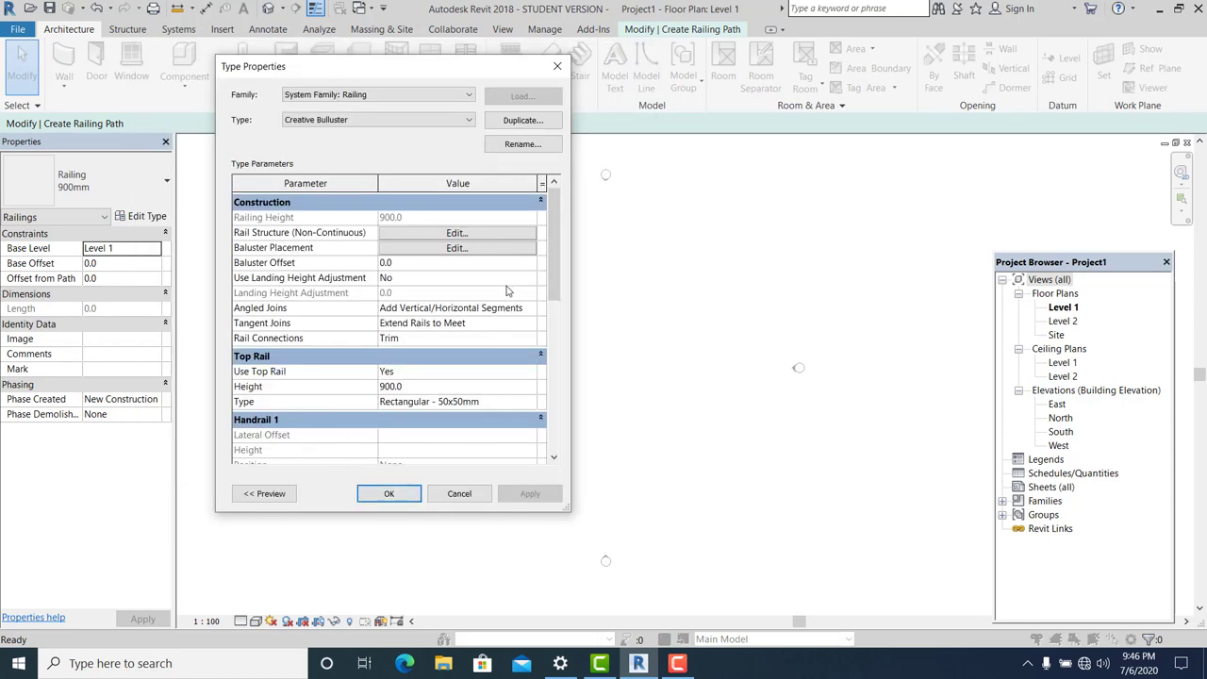
# Step: Set Use Top Rail to No, close Type Properties, and zoom out the Level 1 plan
pyautogui.click(420, 374)
pyautogui.click(533, 375)
pyautogui.click(519, 399)
pyautogui.scroll(-3, 515, 415)
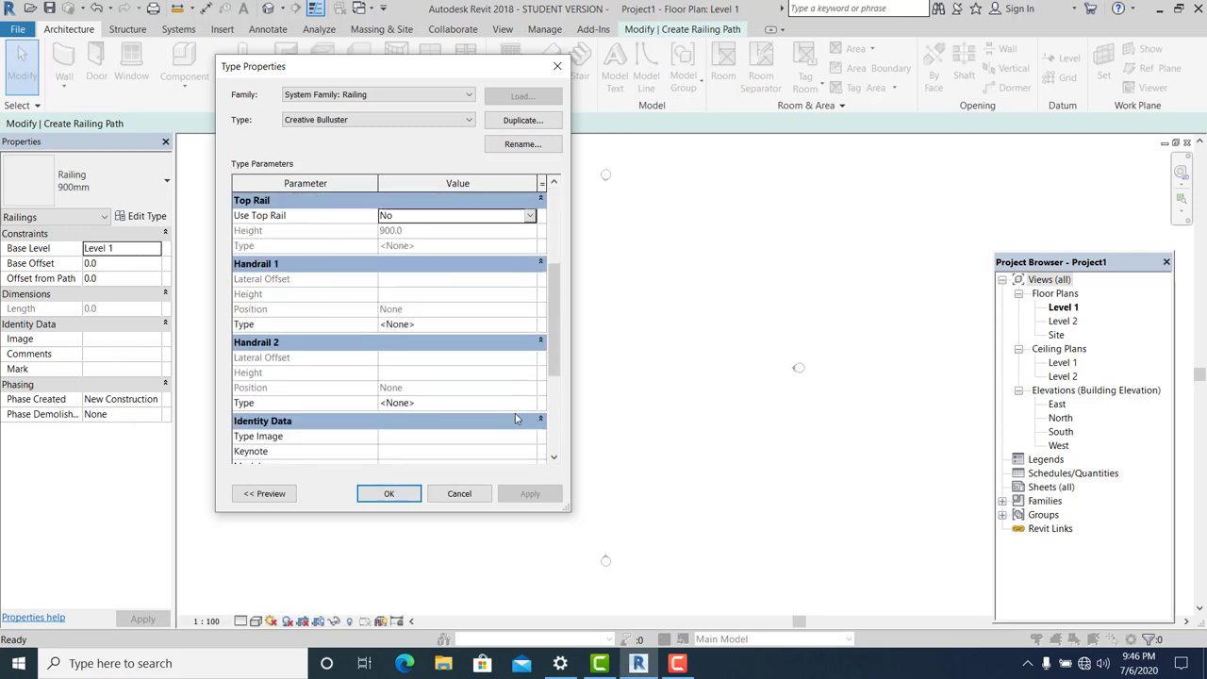
pyautogui.scroll(-3, 502, 456)
pyautogui.click(396, 495)
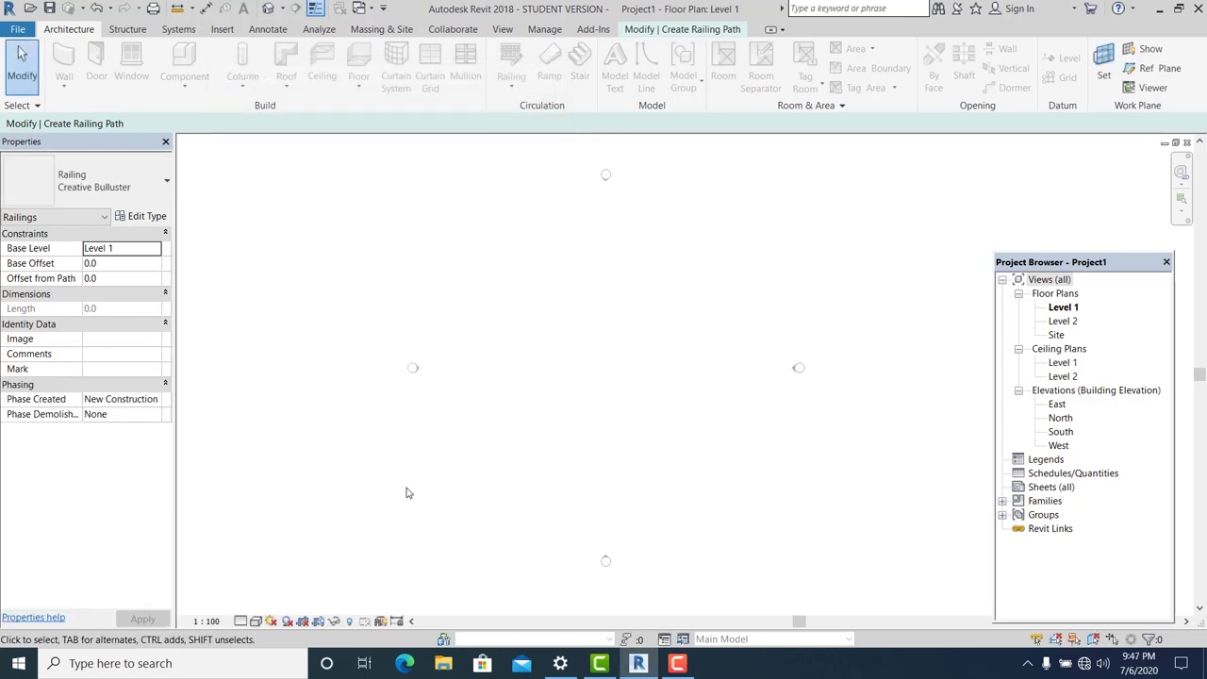
pyautogui.moveTo(562, 366); pyautogui.dragTo(504, 321, button='middle')
pyautogui.scroll(-2, 504, 321)
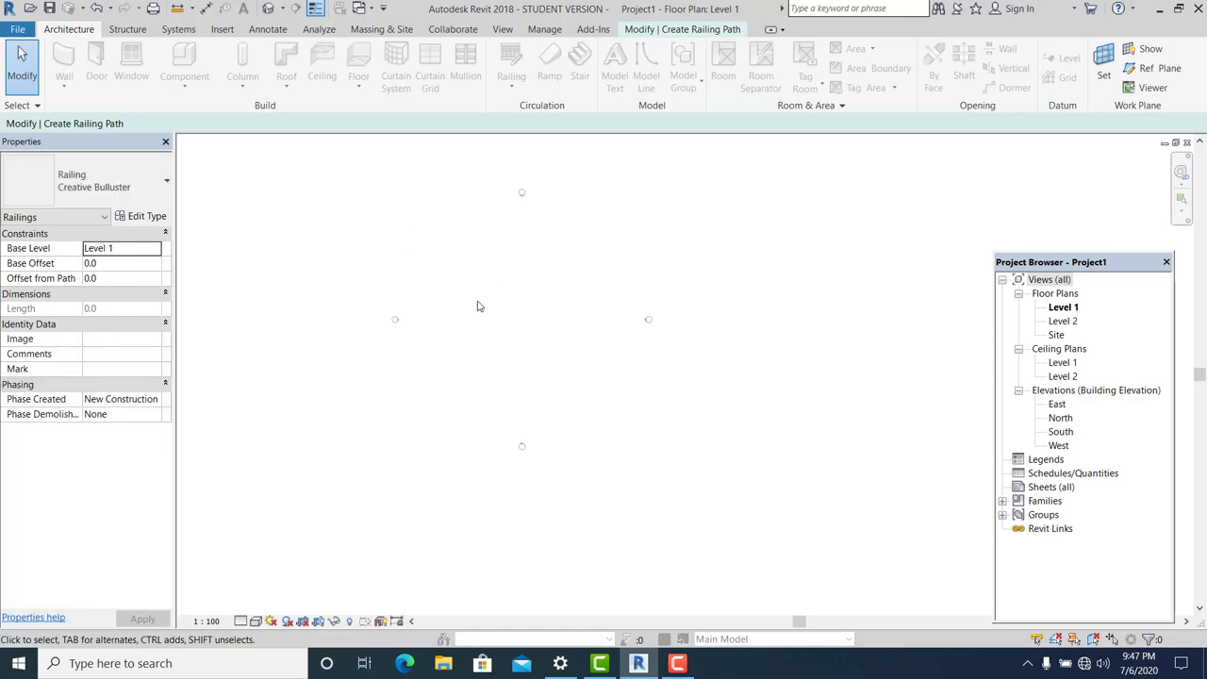
pyautogui.scroll(-2, 321, 297)
# Step: Sketch the semicircular arc for the railing path in the plan
pyautogui.click(696, 36)
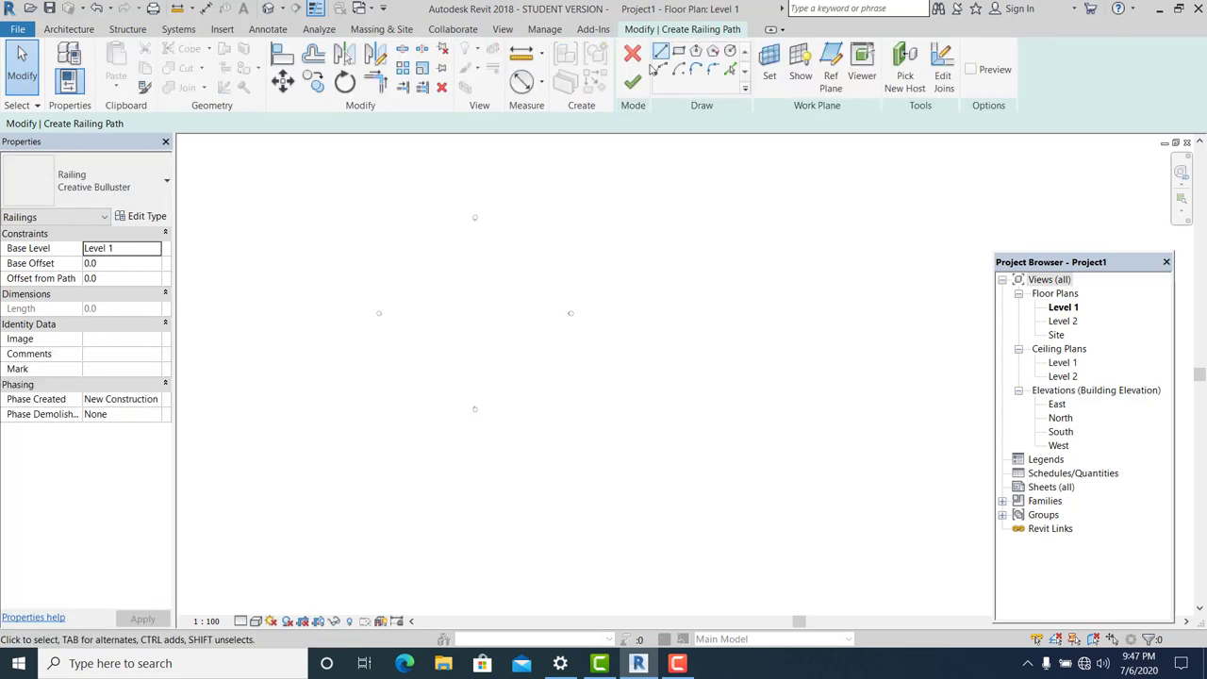
pyautogui.click(661, 69)
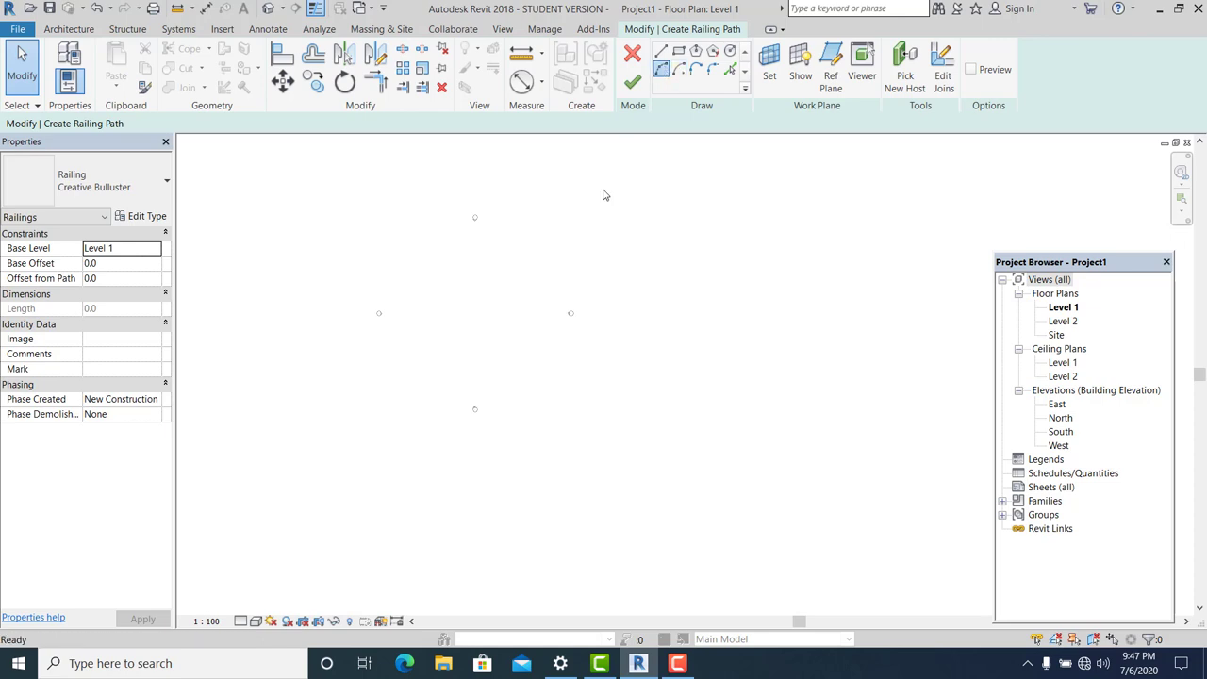
pyautogui.click(484, 355)
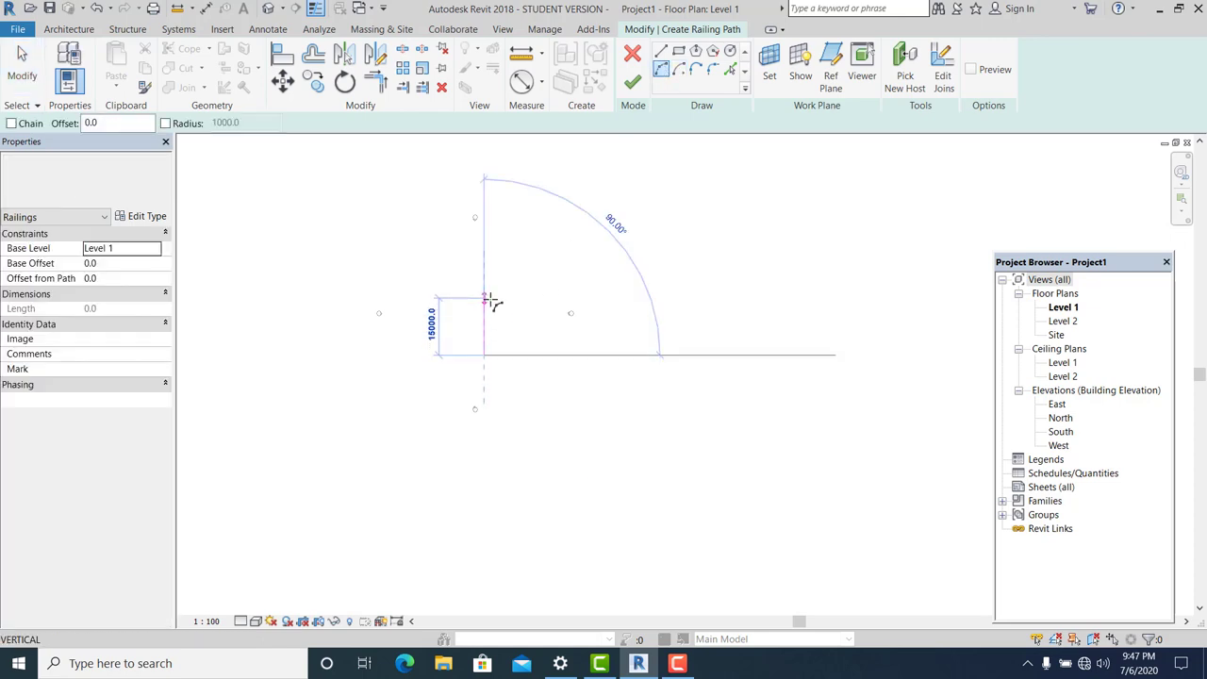
pyautogui.click(486, 298)
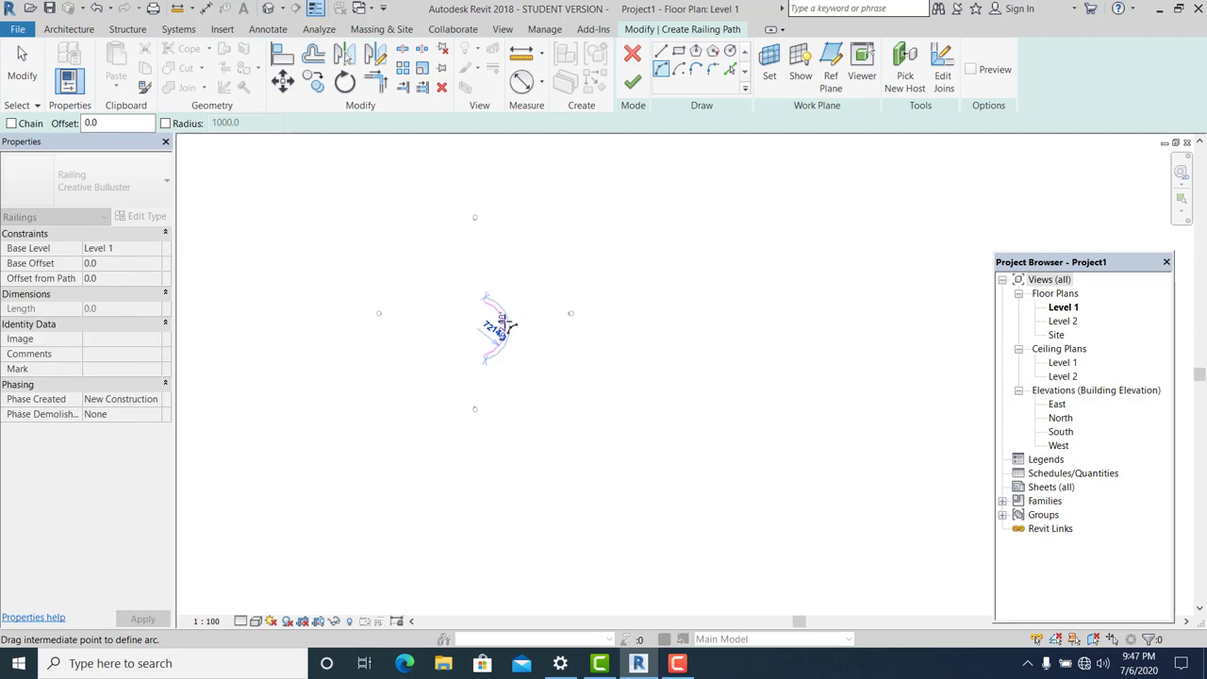
pyautogui.click(502, 335)
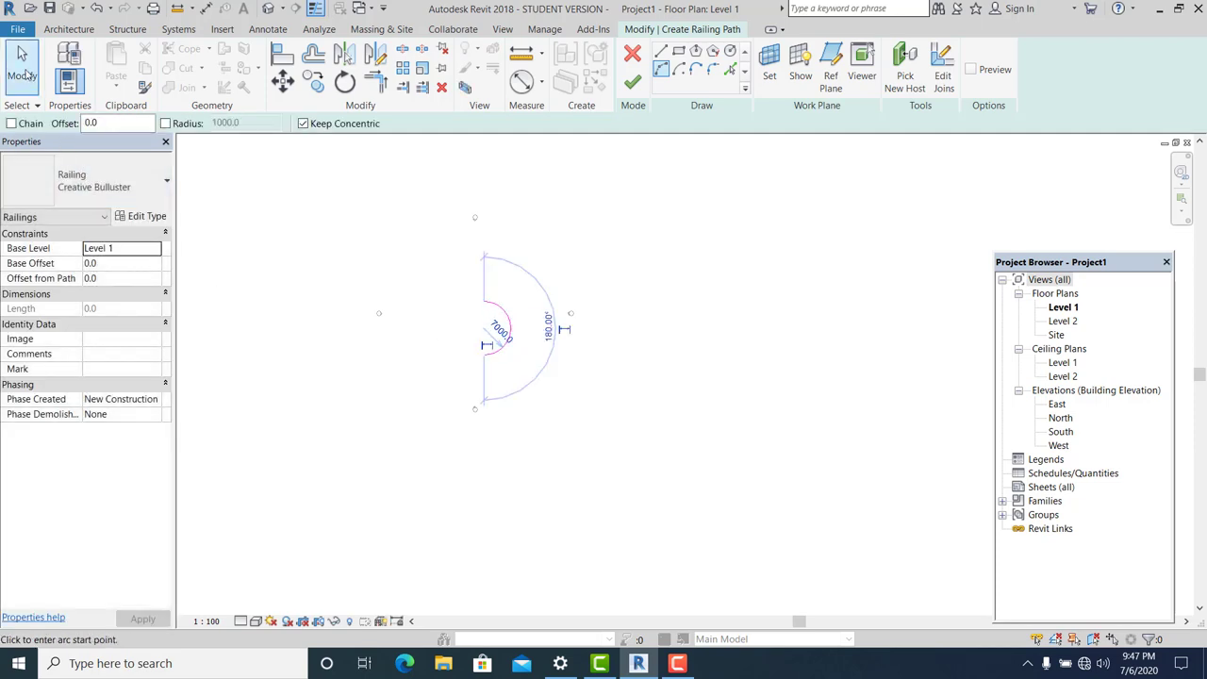
pyautogui.click(22, 66)
# Step: Finish the railing in the default 3D view and orbit around the curved rails
pyautogui.press('3')
pyautogui.press('d')
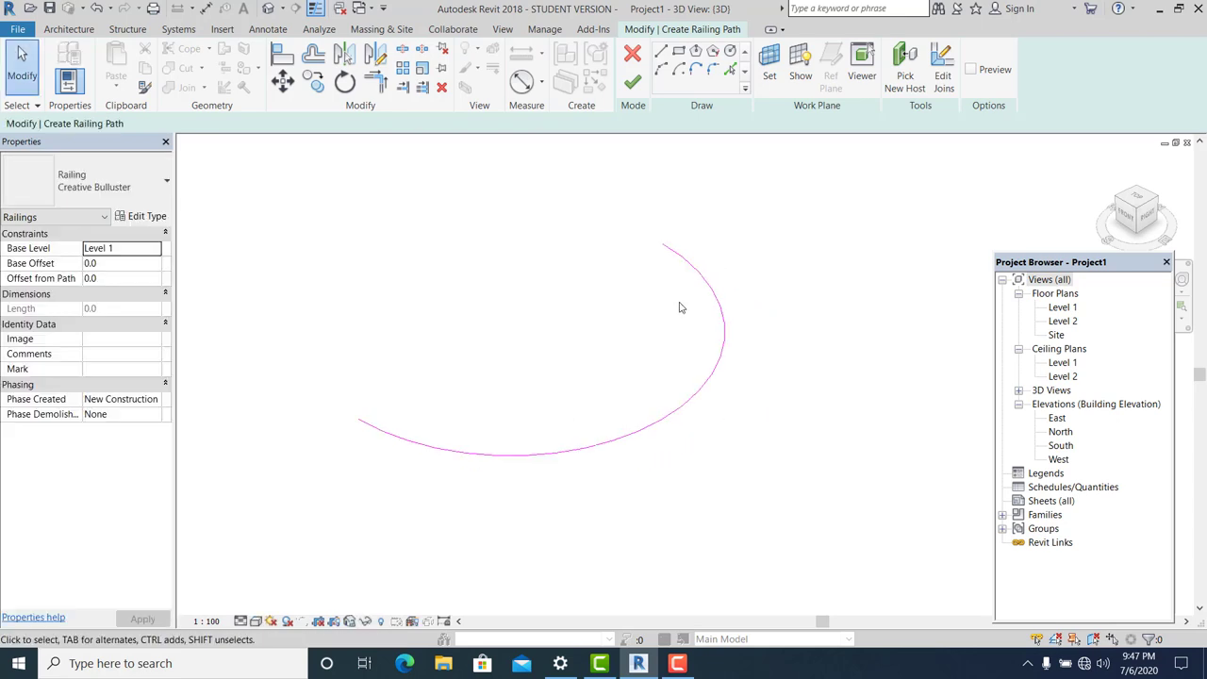
pyautogui.click(632, 82)
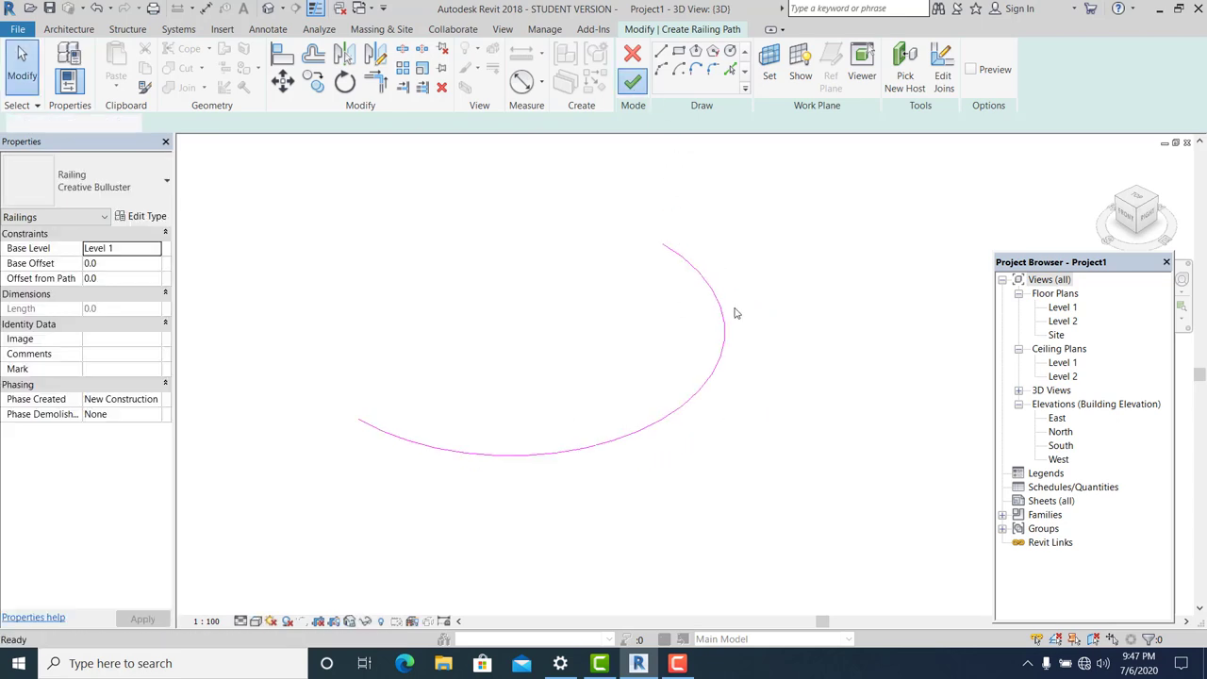
pyautogui.click(781, 424)
pyautogui.moveTo(701, 444)
pyautogui.keyDown('shift'); pyautogui.mouseDown(button='middle')
pyautogui.moveTo(679, 464)
pyautogui.moveTo(642, 461)
pyautogui.mouseUp(button='middle'); pyautogui.keyUp('shift')
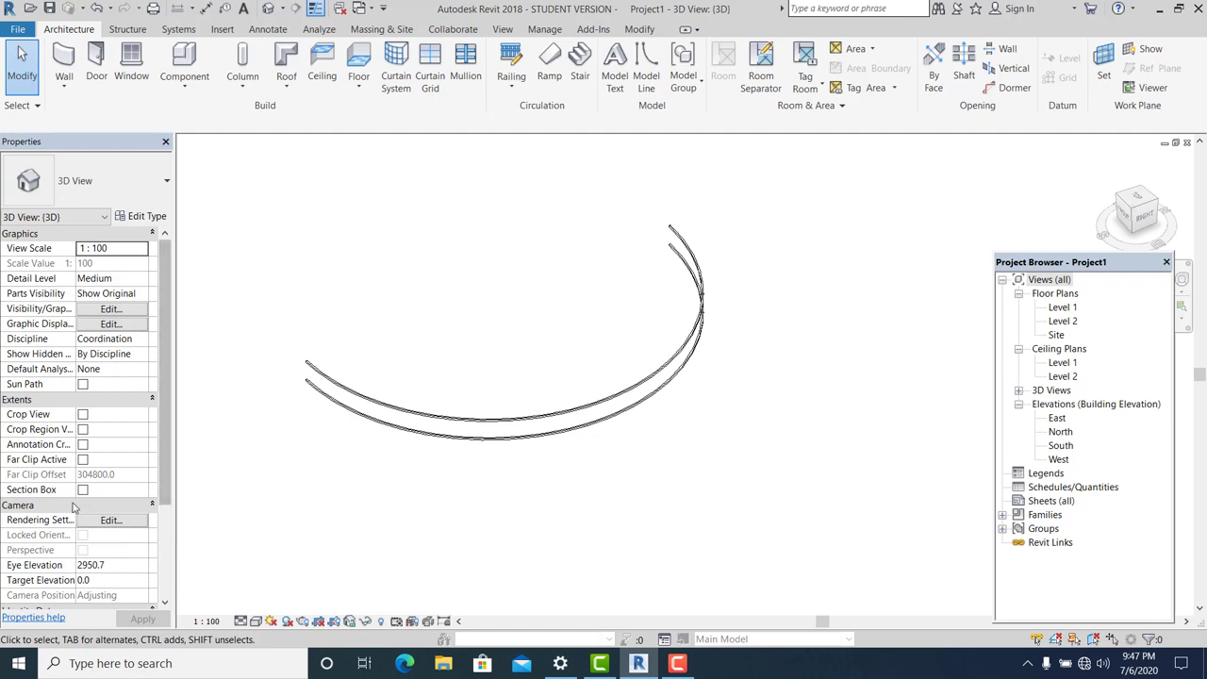
# Step: Change the railing's regular baluster spacing from 207 to 230 and confirm
pyautogui.scroll(-3, 77, 505)
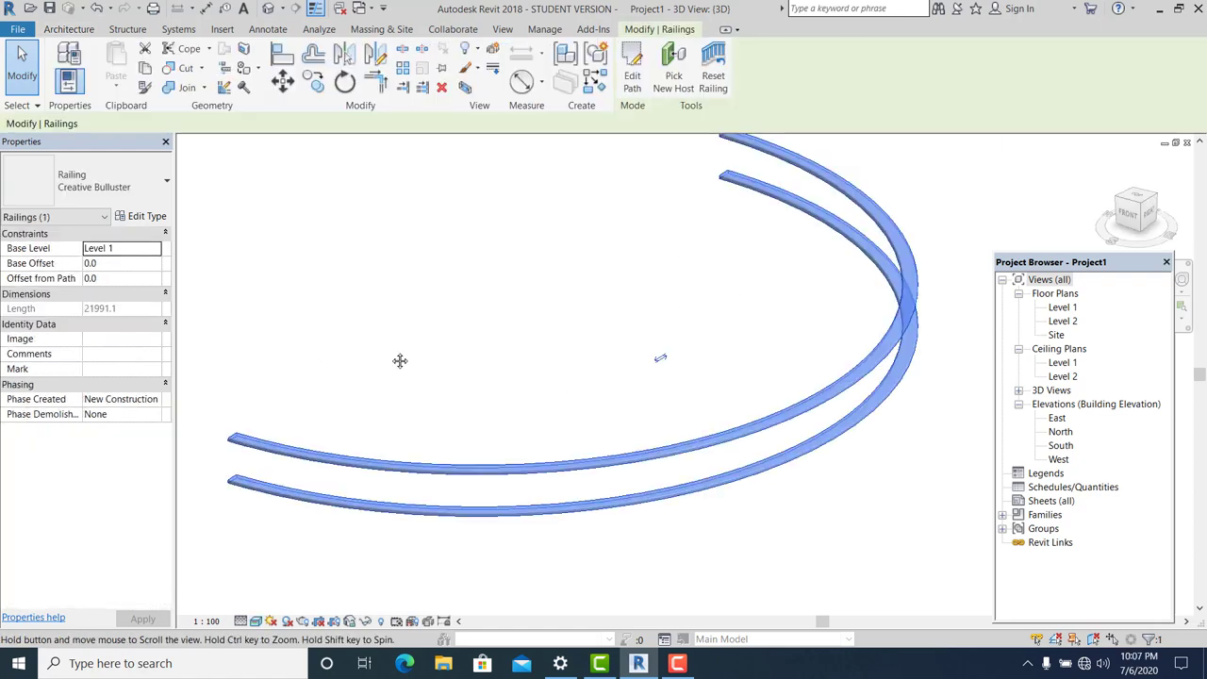
pyautogui.click(408, 406)
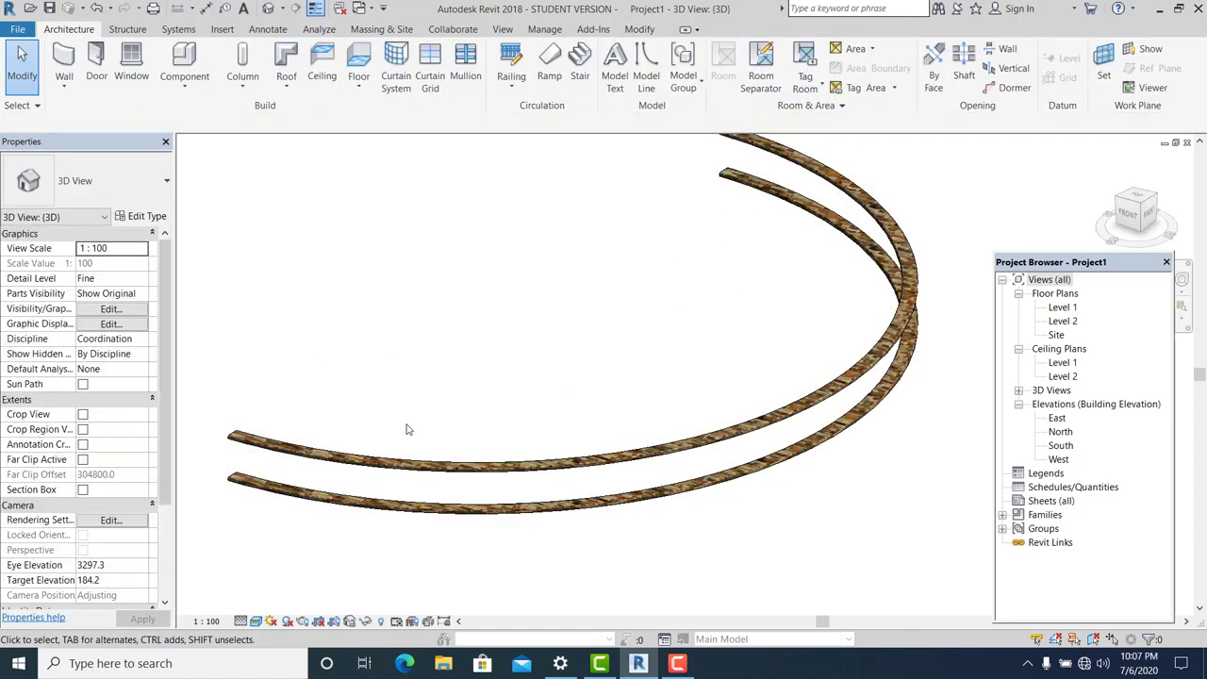
pyautogui.click(371, 466)
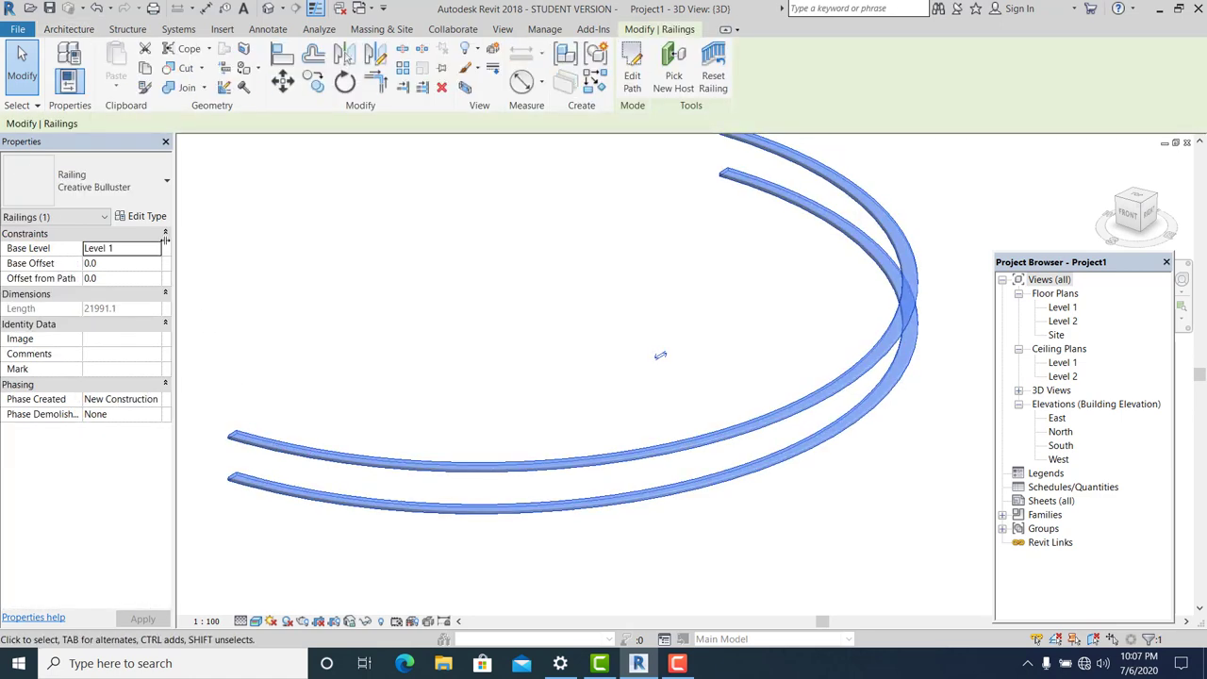
pyautogui.click(140, 217)
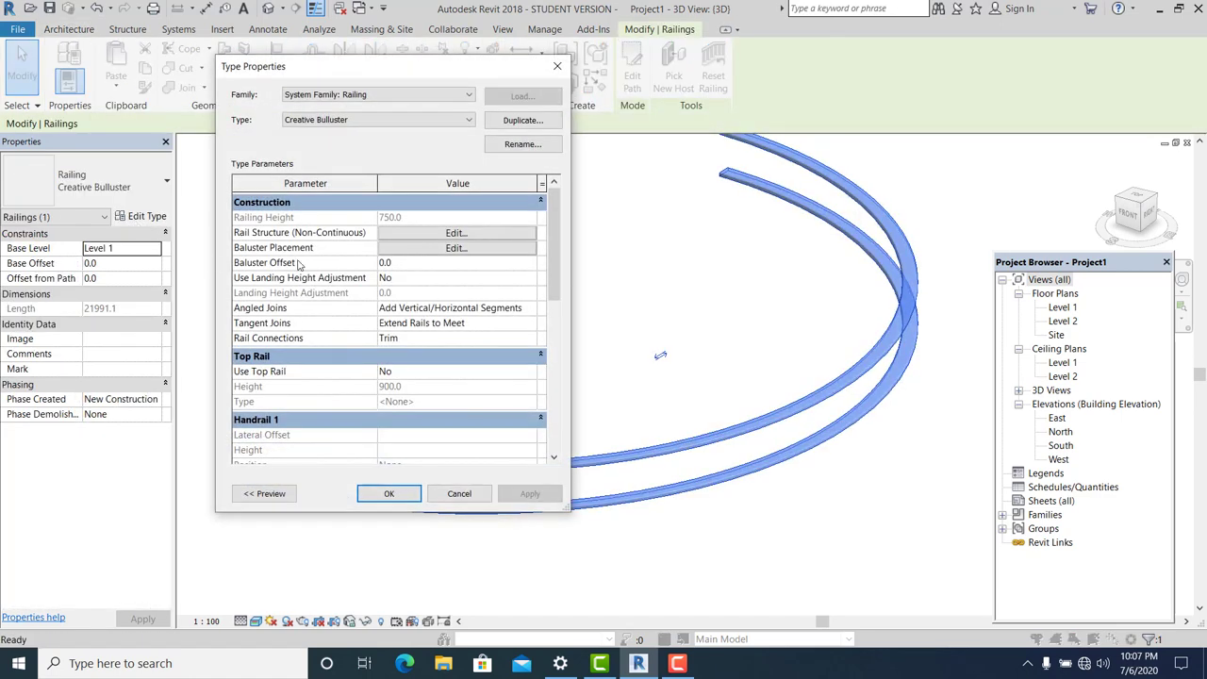
pyautogui.click(457, 247)
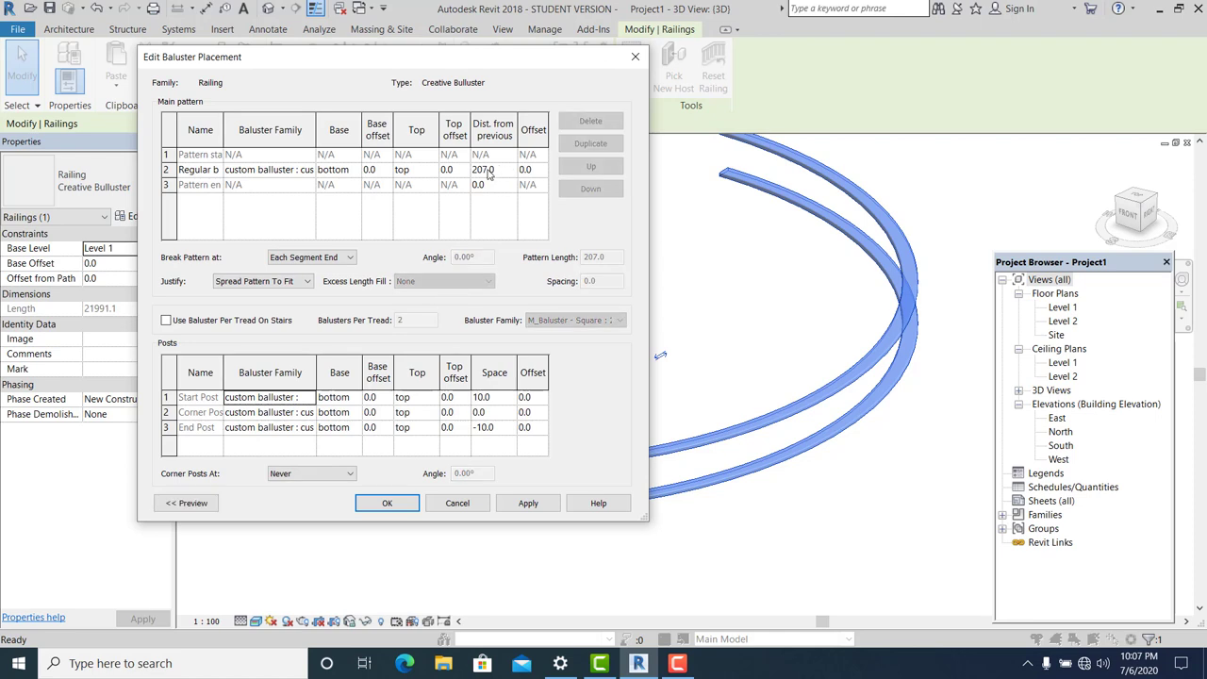
pyautogui.click(489, 173)
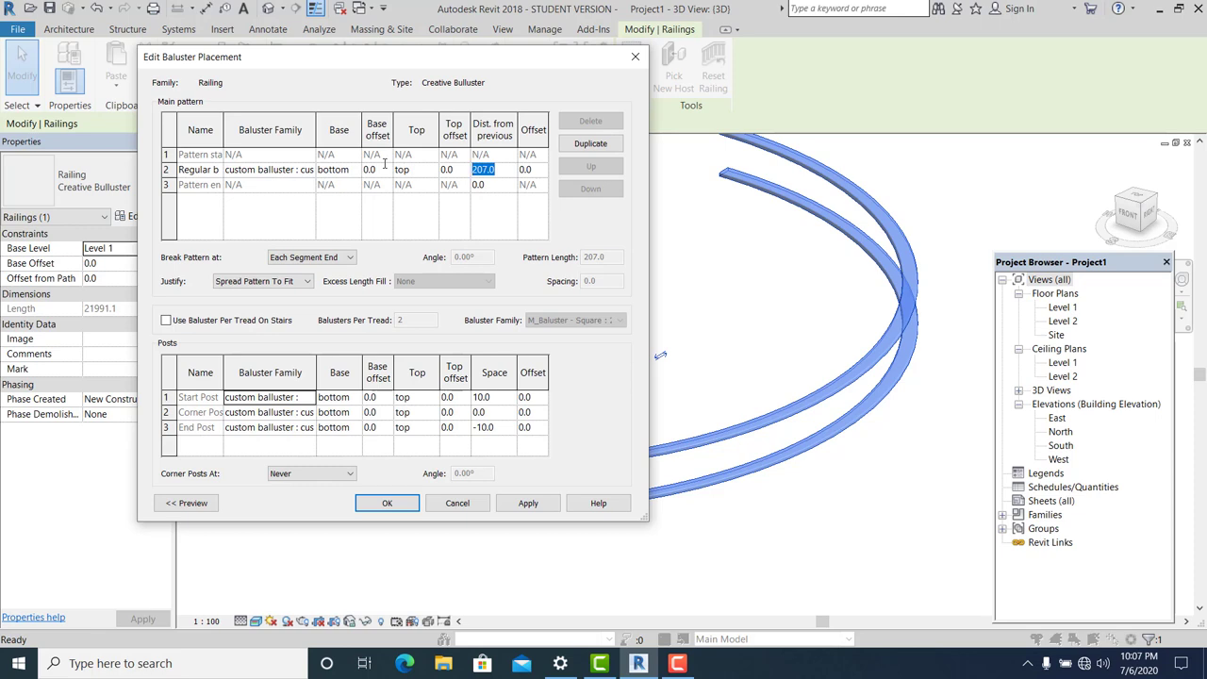
pyautogui.write('230')
pyautogui.click(430, 401)
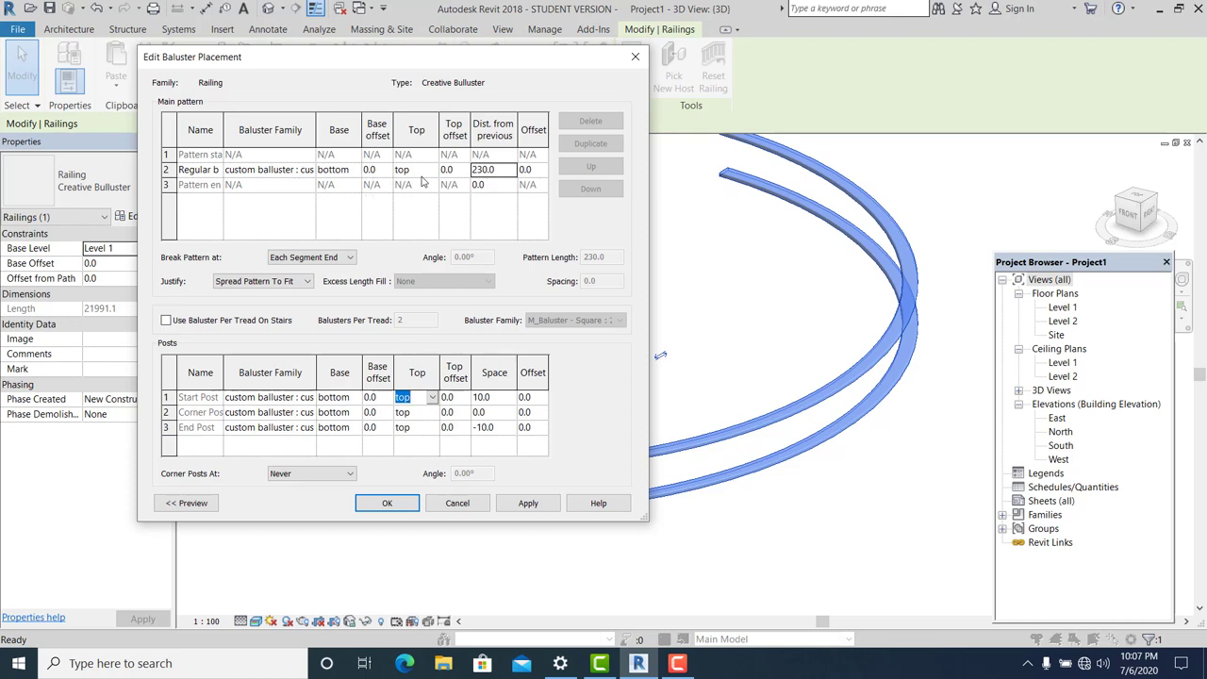
pyautogui.click(529, 504)
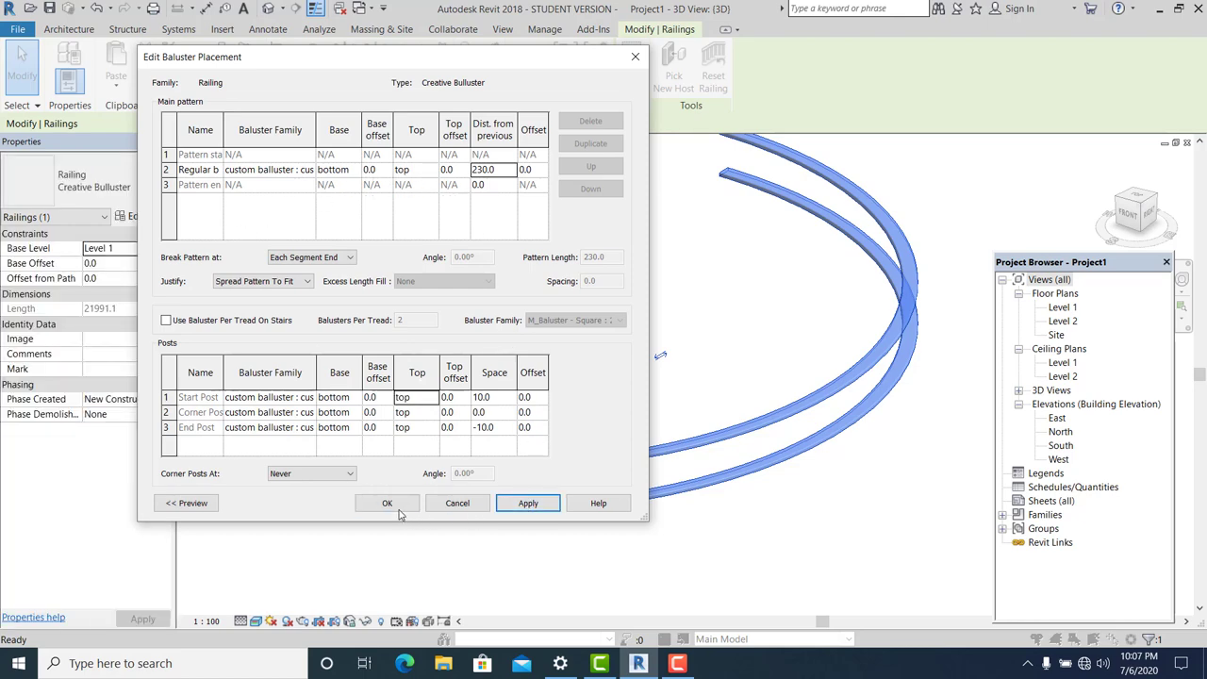
pyautogui.click(386, 503)
# Step: Switch the bottom rail's profile from top : top to bottom : bottom and apply
pyautogui.click(439, 236)
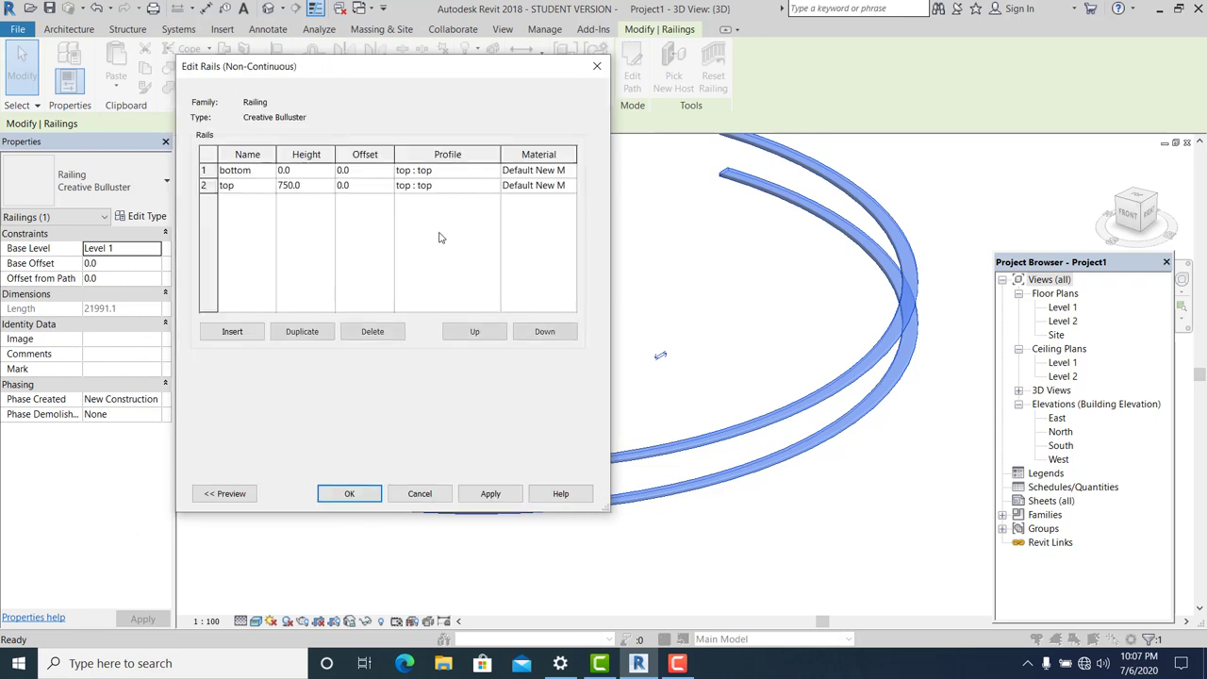
pyautogui.click(452, 174)
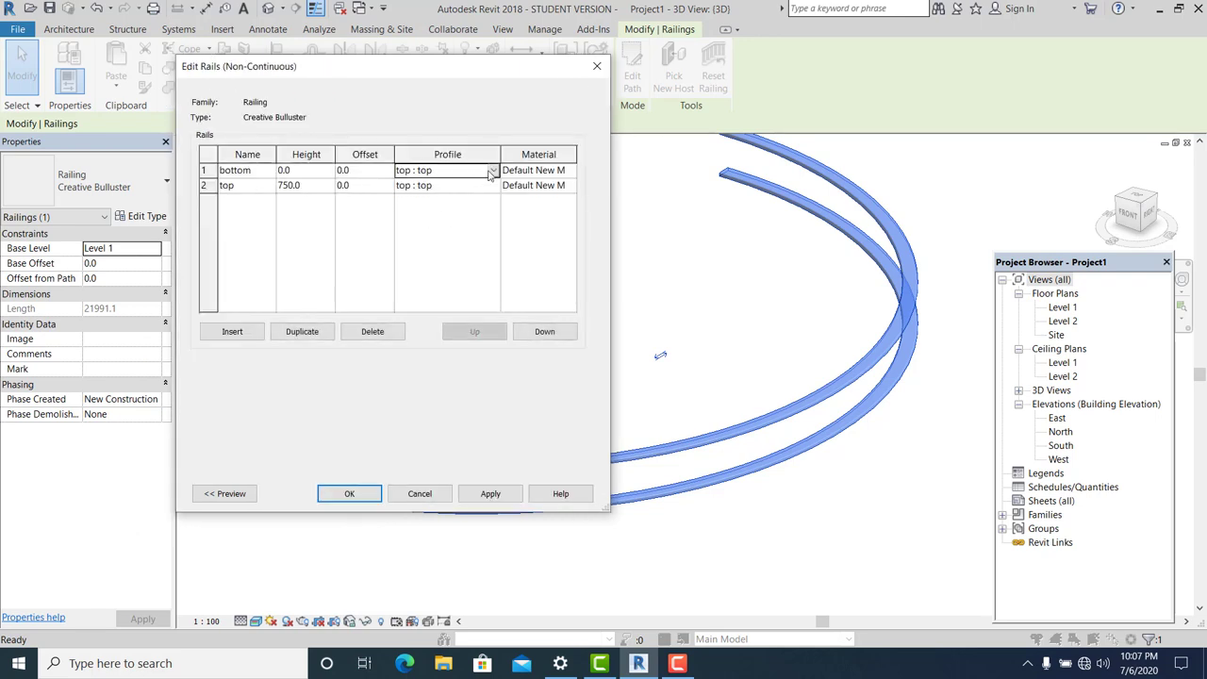
pyautogui.click(492, 171)
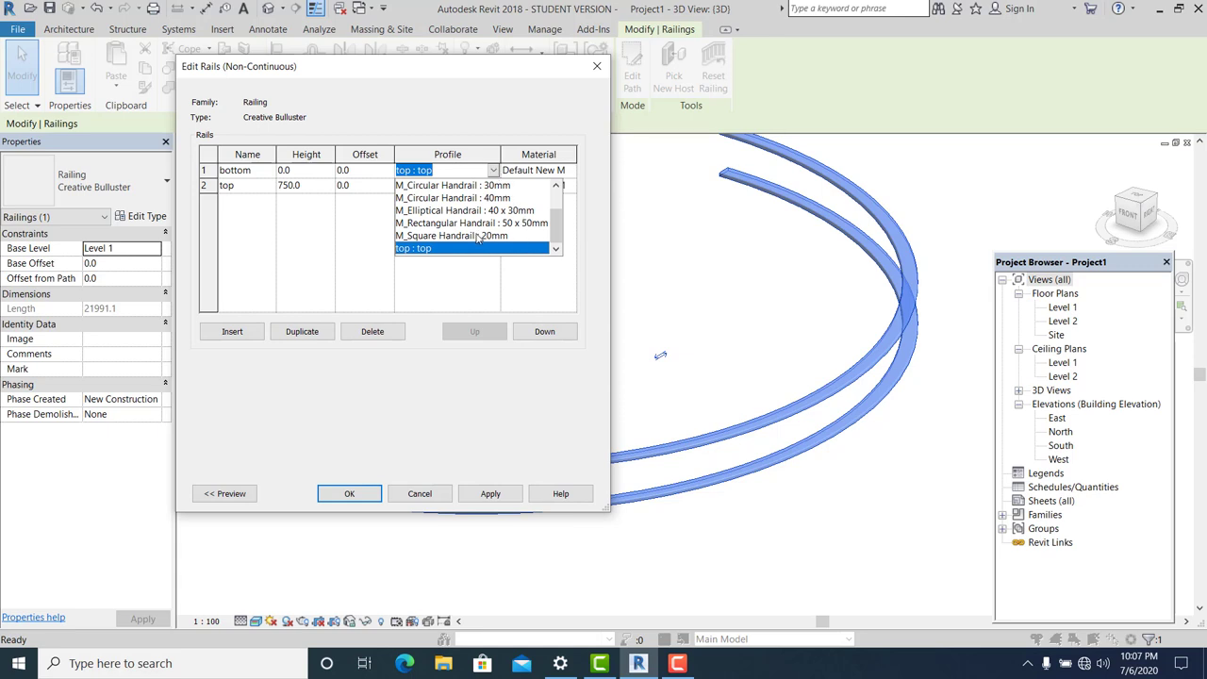
pyautogui.scroll(1, 477, 236)
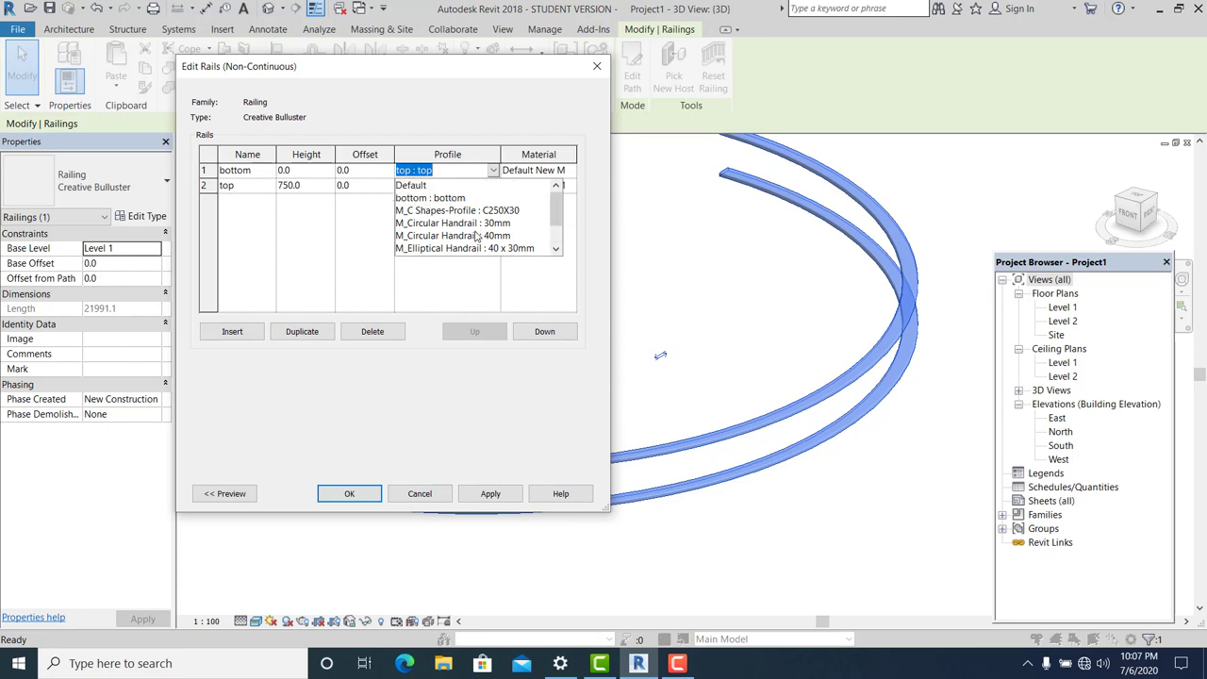
pyautogui.click(429, 198)
pyautogui.click(486, 494)
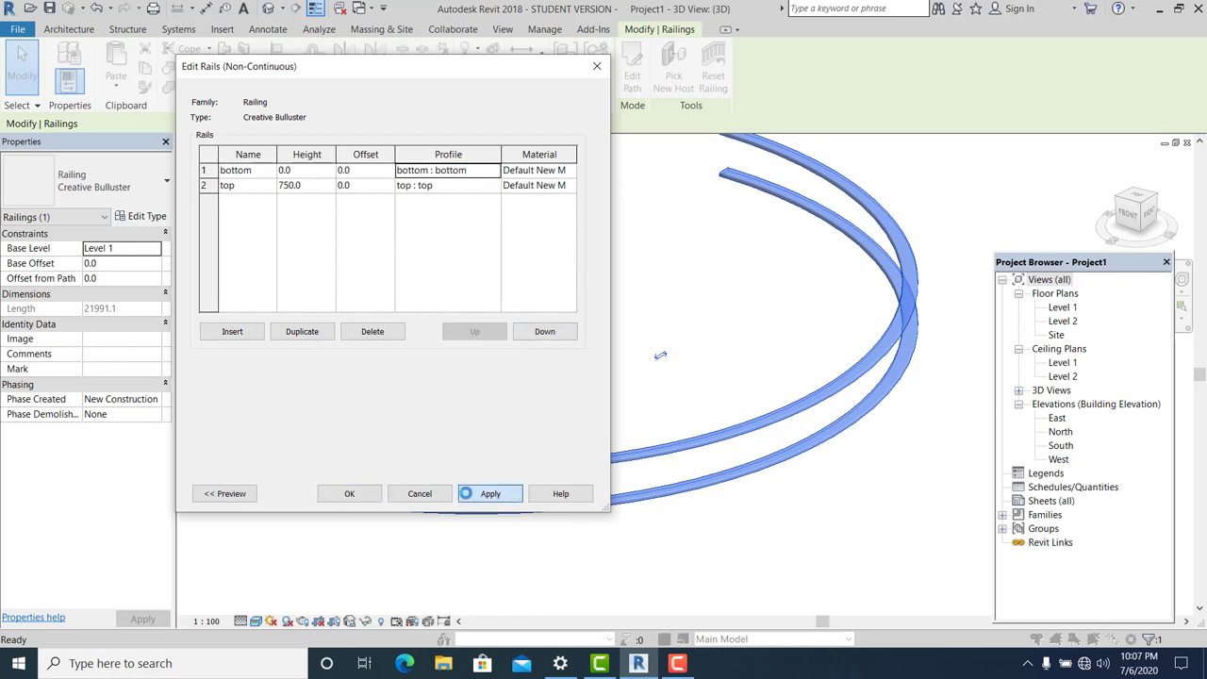
# Step: Apply the type changes and orbit the 3D view around the curved balustrade
pyautogui.click(366, 494)
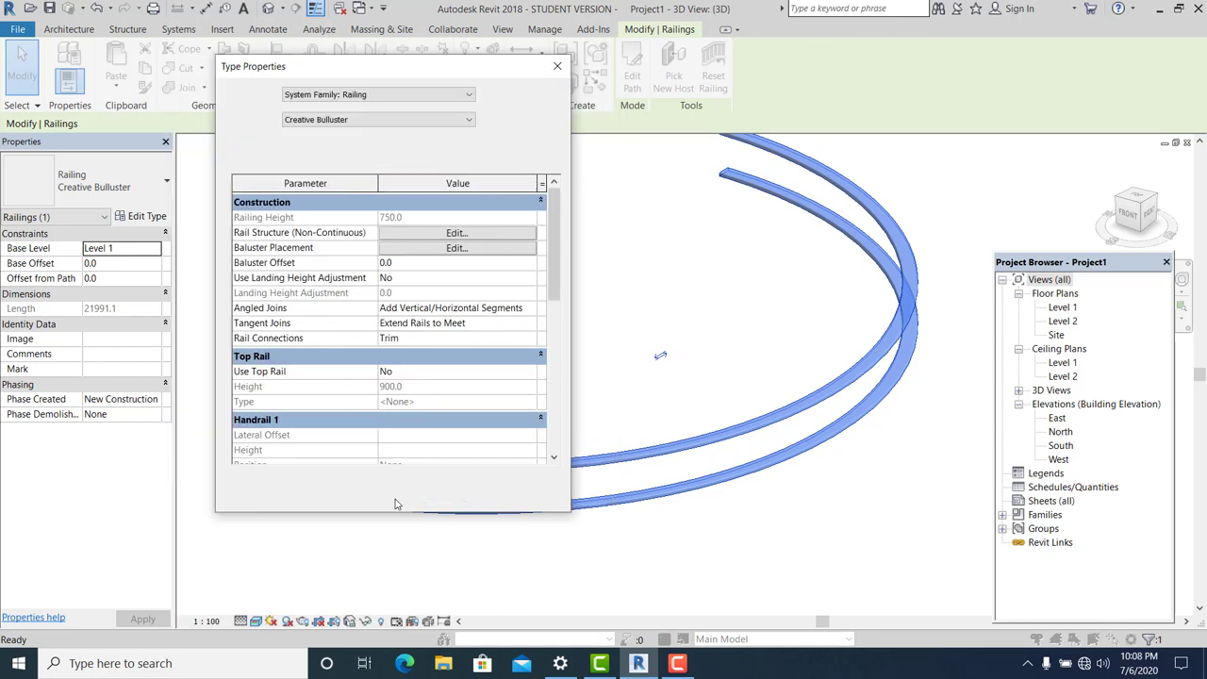
pyautogui.click(529, 497)
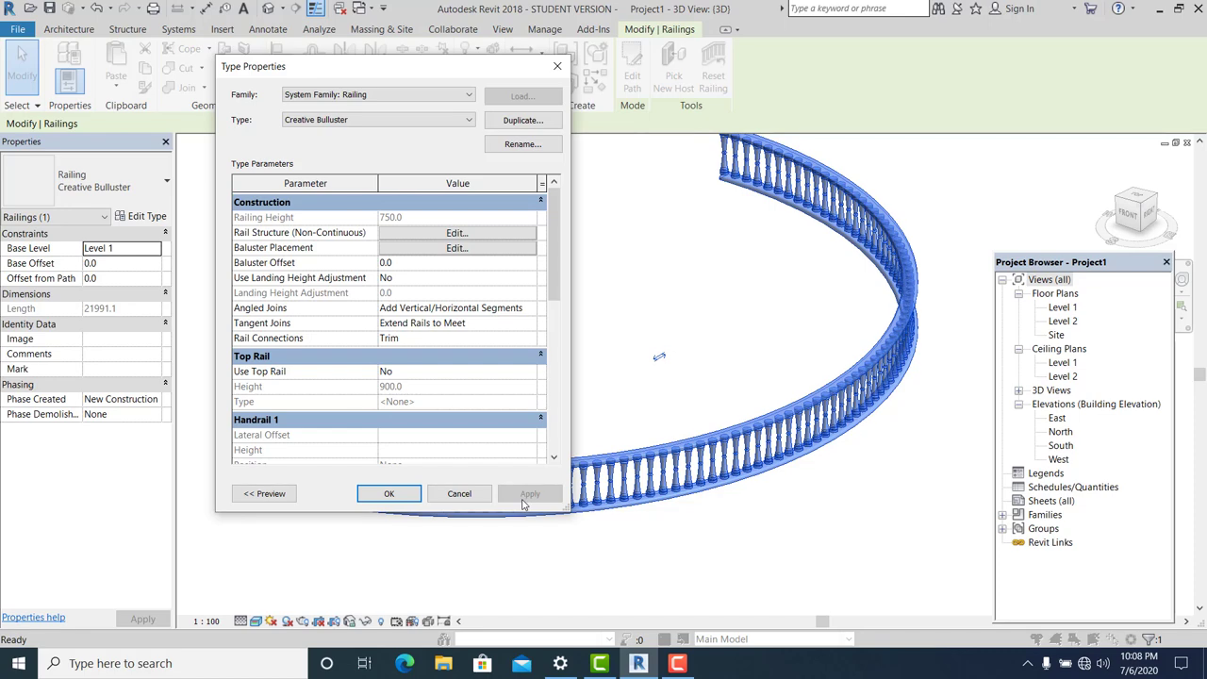
pyautogui.click(390, 494)
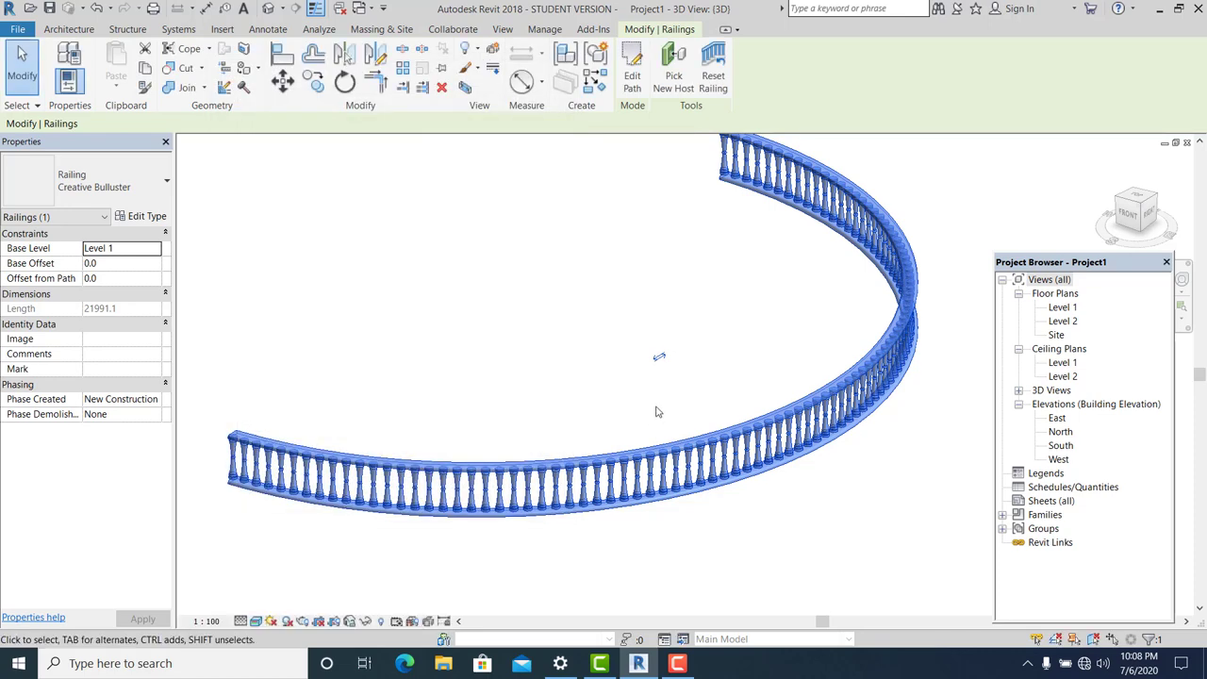
pyautogui.moveTo(704, 432)
pyautogui.keyDown('shift'); pyautogui.mouseDown(button='middle')
pyautogui.moveTo(621, 403)
pyautogui.moveTo(647, 479)
pyautogui.moveTo(598, 515)
pyautogui.moveTo(687, 522)
pyautogui.moveTo(806, 478)
pyautogui.moveTo(811, 462)
pyautogui.moveTo(380, 447)
pyautogui.moveTo(289, 608)
pyautogui.mouseUp(button='middle'); pyautogui.keyUp('shift')
pyautogui.scroll(3, 647, 490)
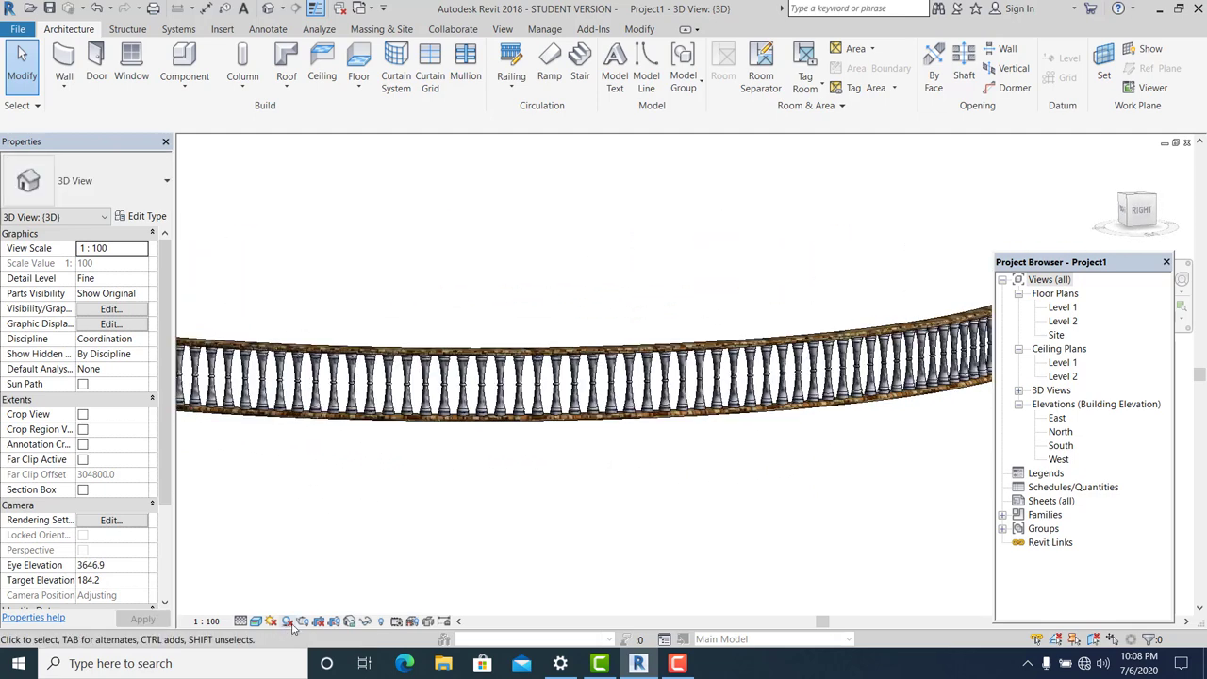
pyautogui.moveTo(401, 502)
pyautogui.keyDown('shift'); pyautogui.mouseDown(button='middle')
pyautogui.moveTo(472, 536)
pyautogui.moveTo(669, 539)
pyautogui.moveTo(709, 522)
pyautogui.moveTo(609, 547)
pyautogui.moveTo(518, 560)
pyautogui.moveTo(849, 440)
pyautogui.moveTo(776, 480)
pyautogui.moveTo(608, 473)
pyautogui.moveTo(528, 485)
pyautogui.moveTo(608, 478)
pyautogui.moveTo(591, 547)
pyautogui.moveTo(609, 378)
pyautogui.moveTo(610, 413)
pyautogui.moveTo(677, 471)
pyautogui.moveTo(531, 494)
pyautogui.moveTo(582, 520)
pyautogui.moveTo(725, 539)
pyautogui.moveTo(710, 521)
pyautogui.moveTo(506, 499)
pyautogui.moveTo(393, 463)
pyautogui.moveTo(450, 453)
pyautogui.moveTo(430, 481)
pyautogui.moveTo(477, 431)
pyautogui.moveTo(402, 431)
pyautogui.moveTo(410, 447)
pyautogui.mouseUp(button='middle'); pyautogui.keyUp('shift')
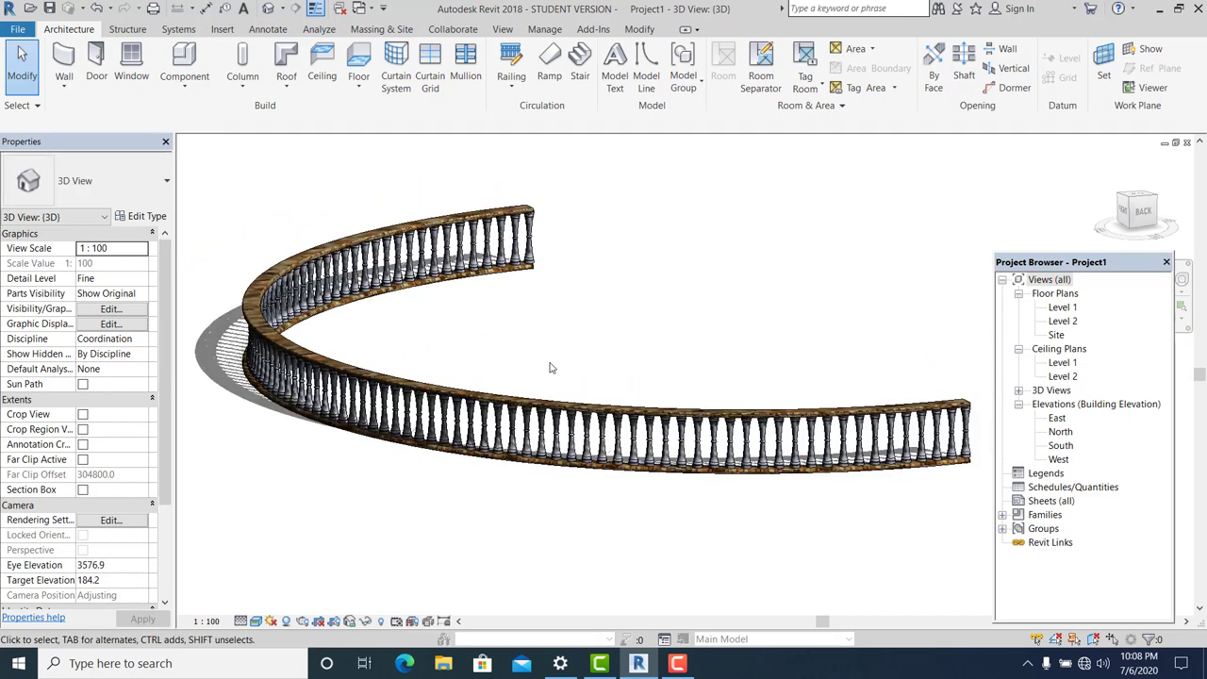
pyautogui.moveTo(556, 371)
pyautogui.keyDown('shift'); pyautogui.mouseDown(button='middle')
pyautogui.moveTo(680, 525)
pyautogui.moveTo(399, 463)
pyautogui.moveTo(518, 444)
pyautogui.mouseUp(button='middle'); pyautogui.keyUp('shift')
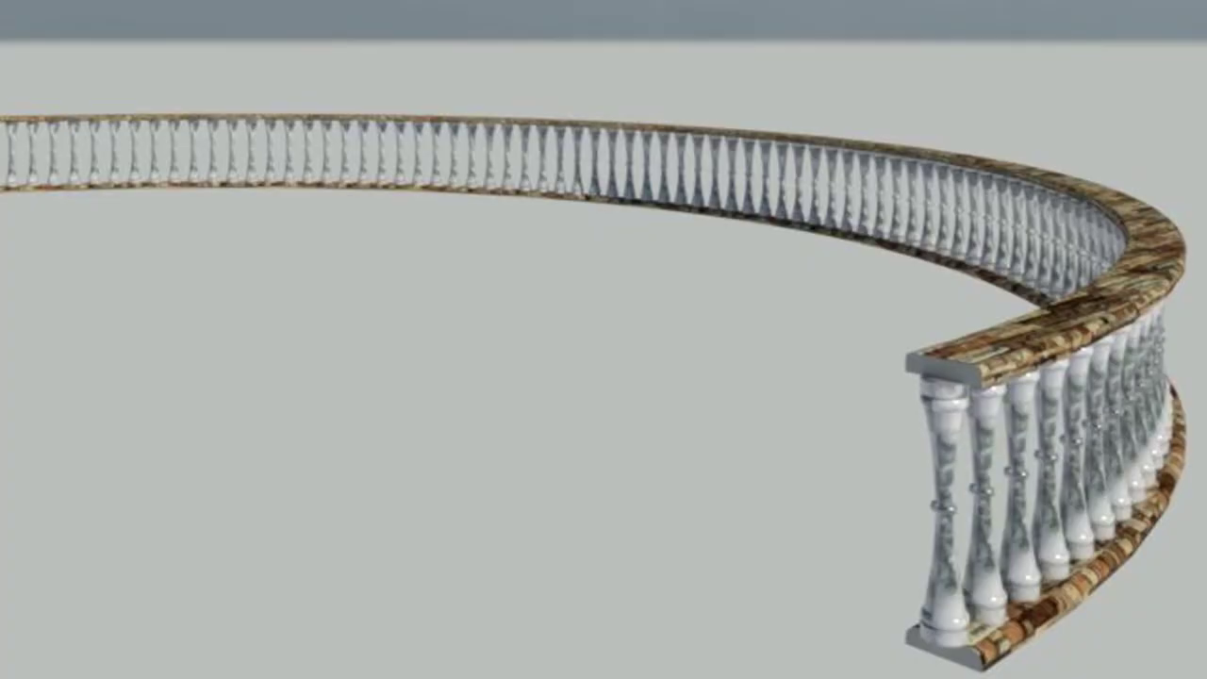